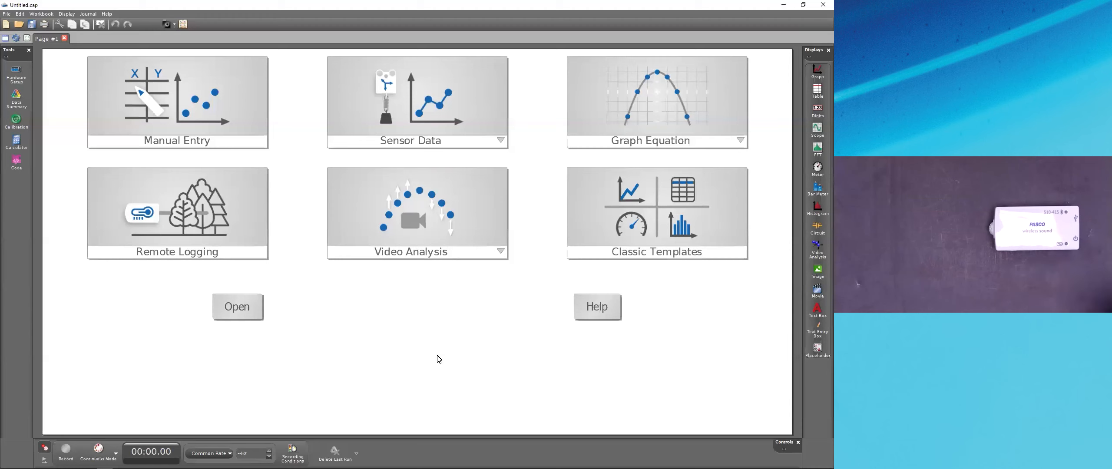
Check the wireless sound sensor in the hardware setup and create a sensor data graph of Sound Wave against time.
click(12, 77)
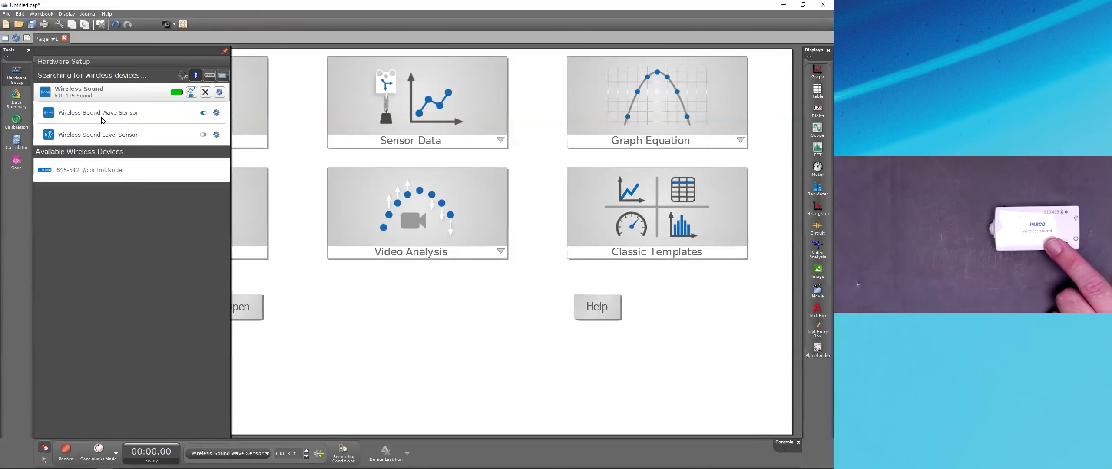
click(17, 80)
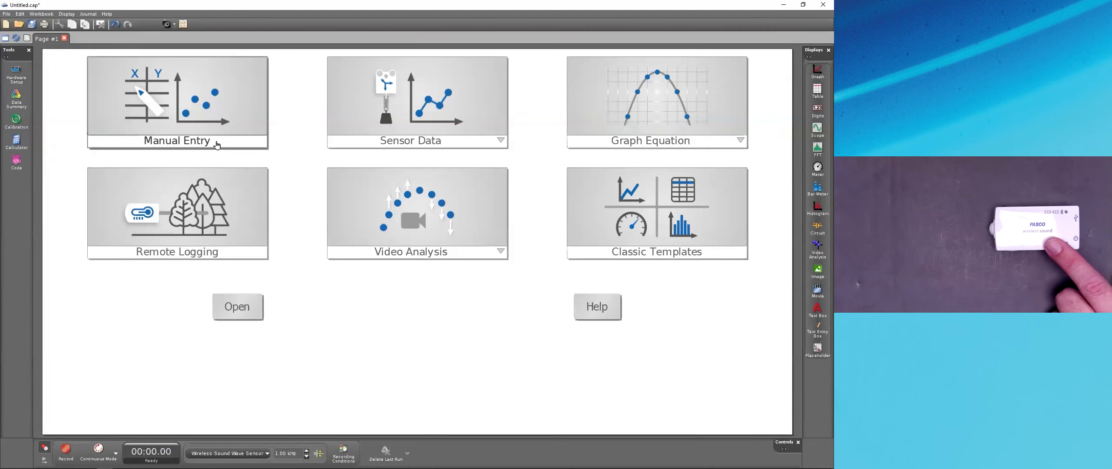
click(422, 89)
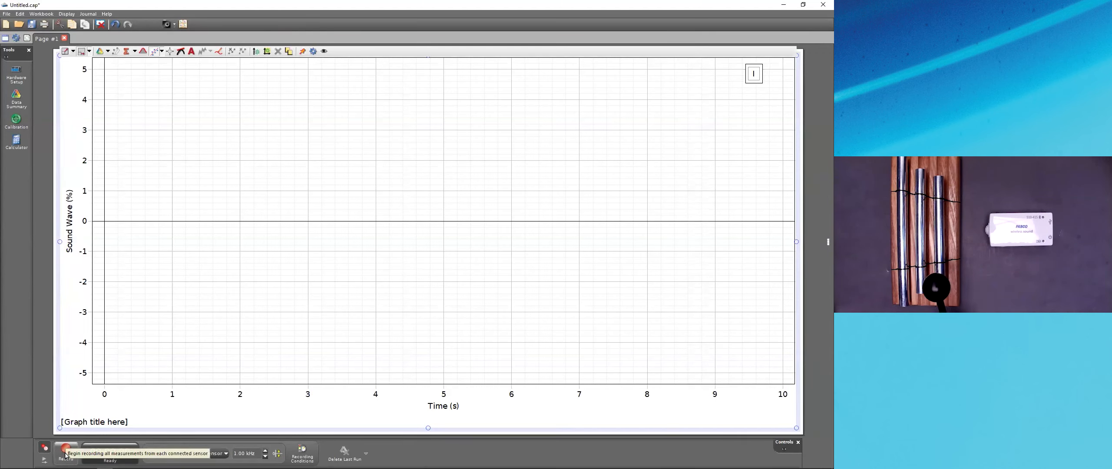
Record a sound wave run of about 6.3 s and stretch the graph's time axis to examine the waveform around 3.7 s.
click(65, 456)
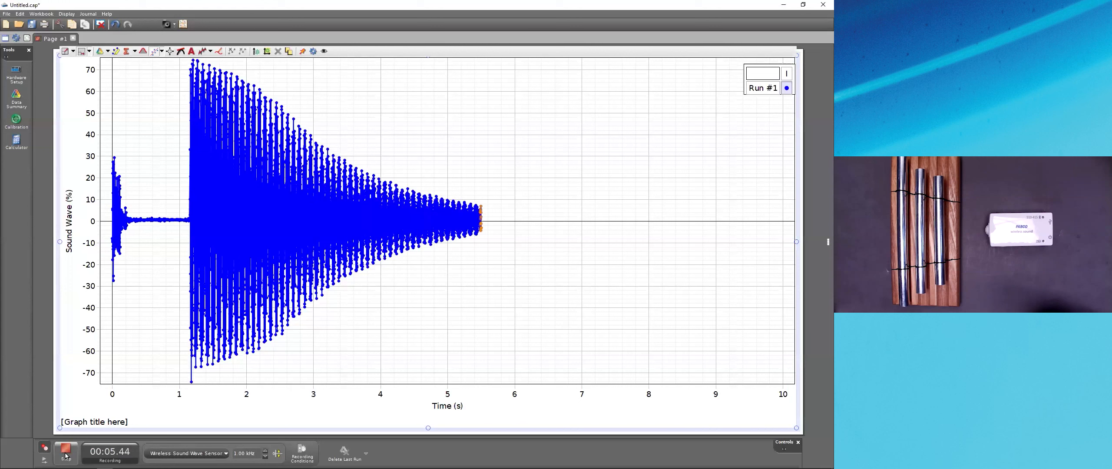
click(66, 455)
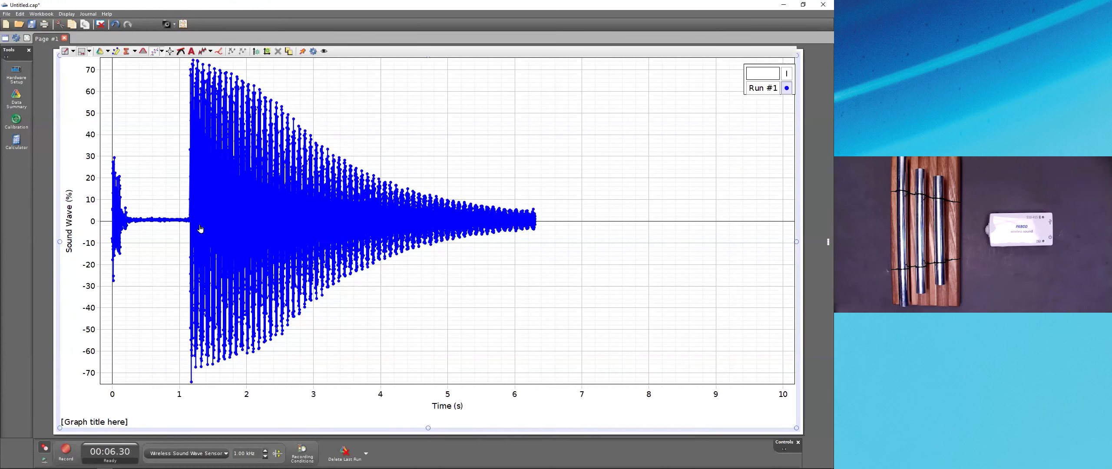
drag(361, 405, 425, 345)
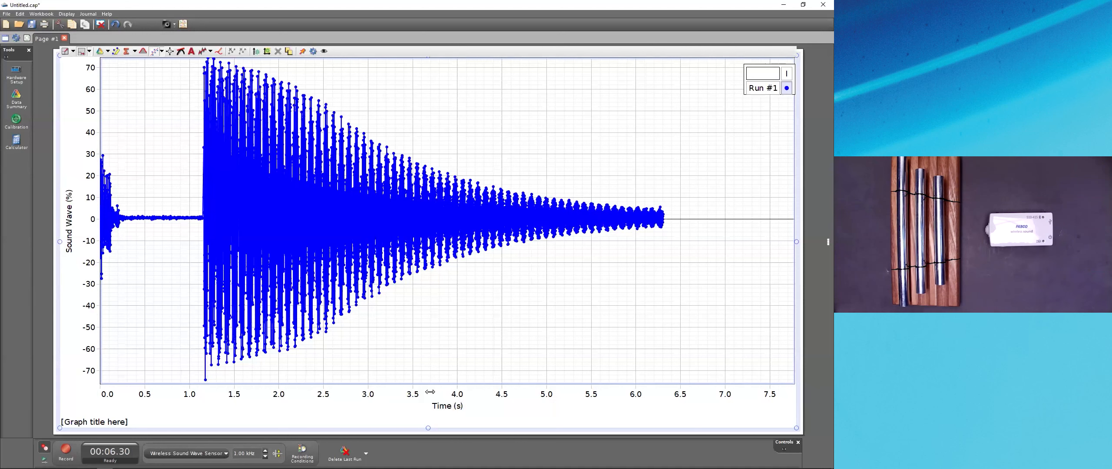
scroll(430, 392, up, 8)
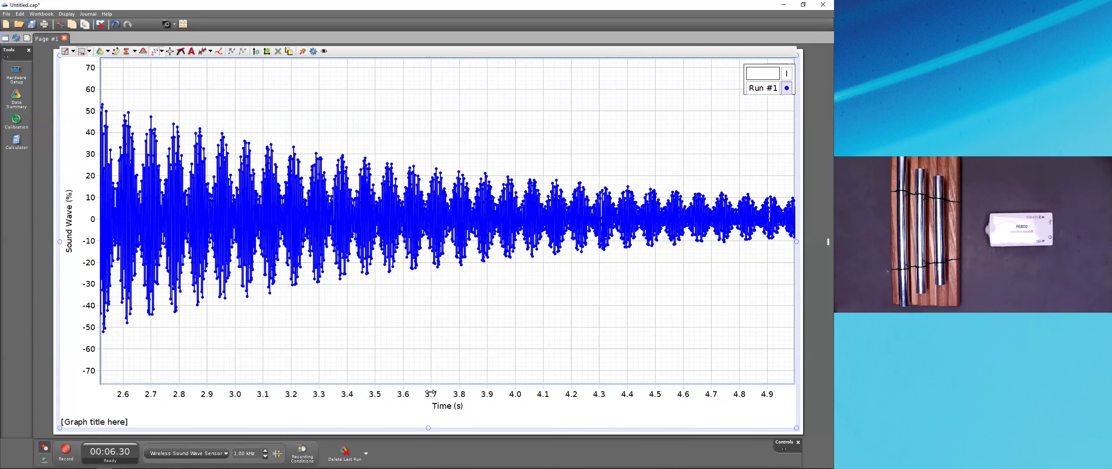
scroll(430, 392, up, 7)
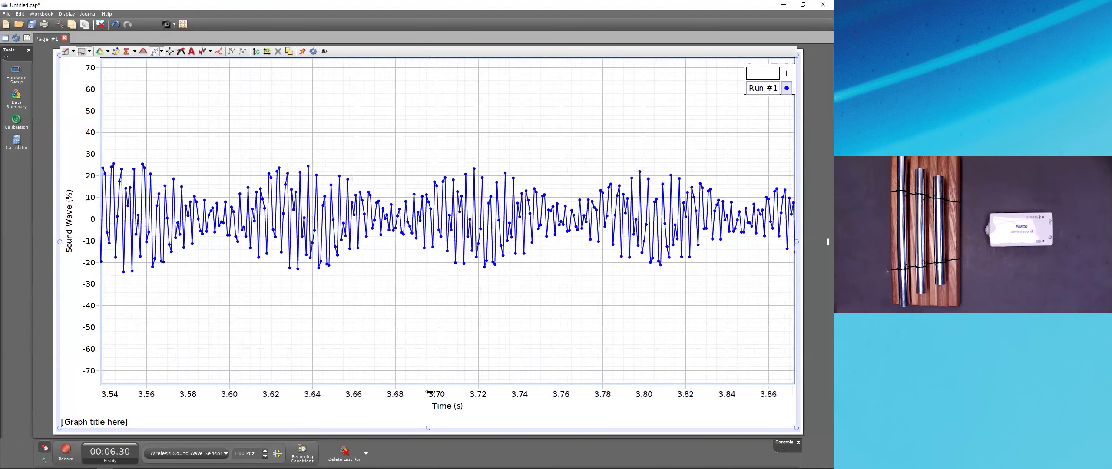
scroll(430, 393, up, 1)
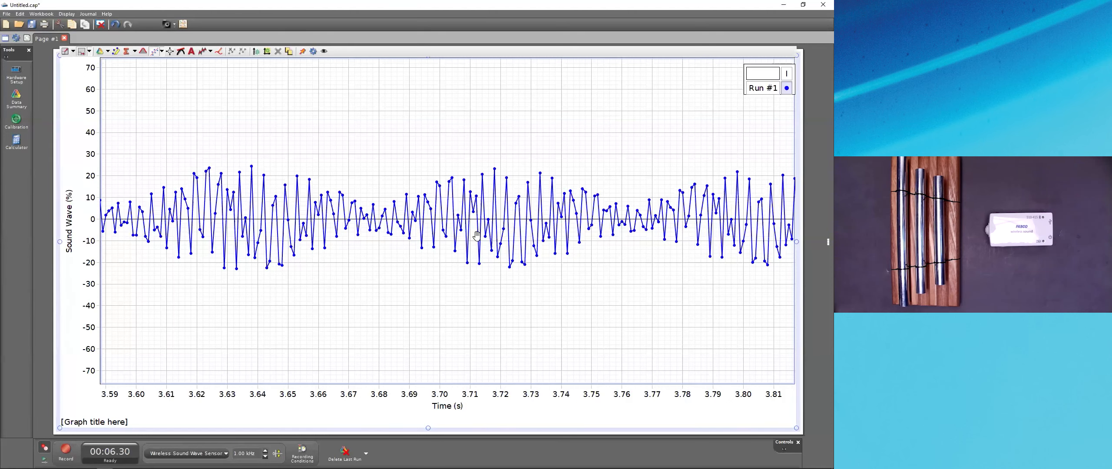
scroll(478, 399, down, 5)
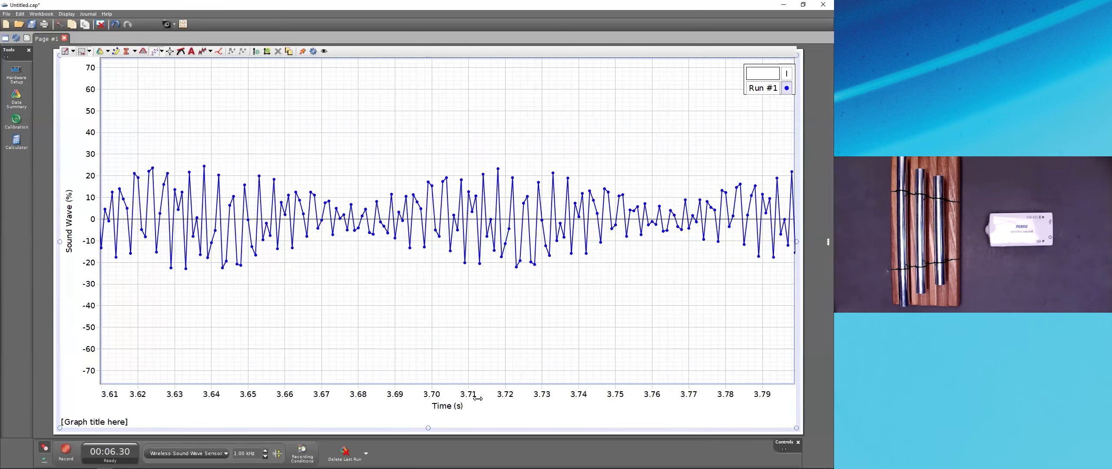
scroll(478, 398, down, 1)
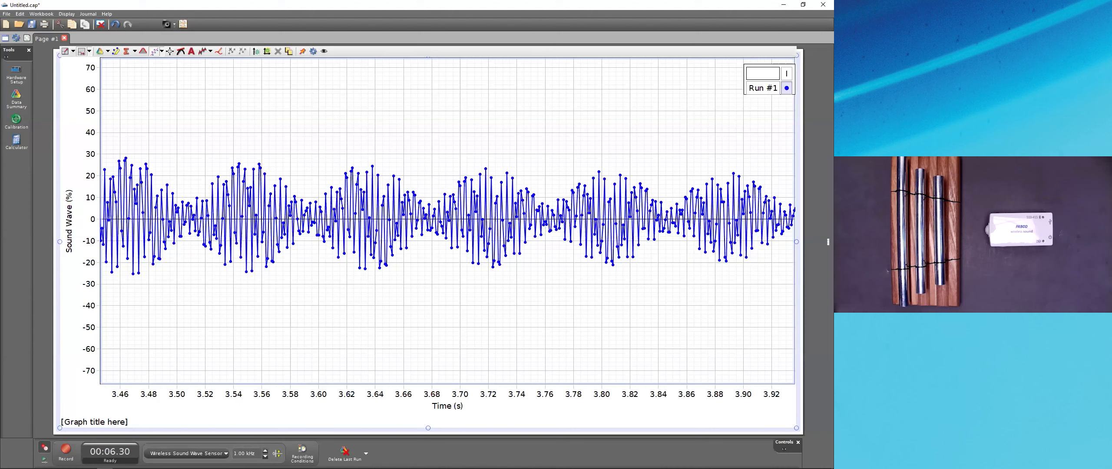
Record a second run at a 2.00 kHz sample rate and enlarge the waveform between about 5.40 and 5.70 s.
click(266, 452)
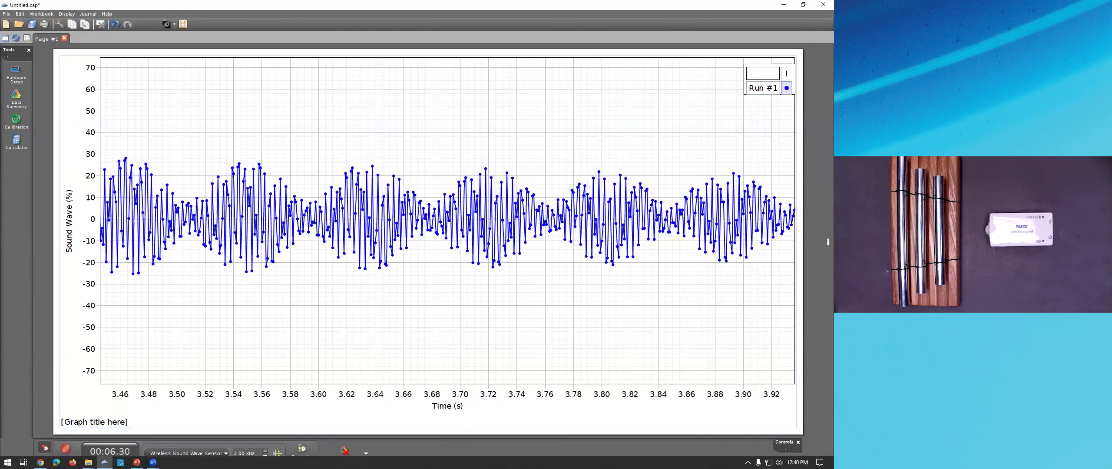
click(267, 412)
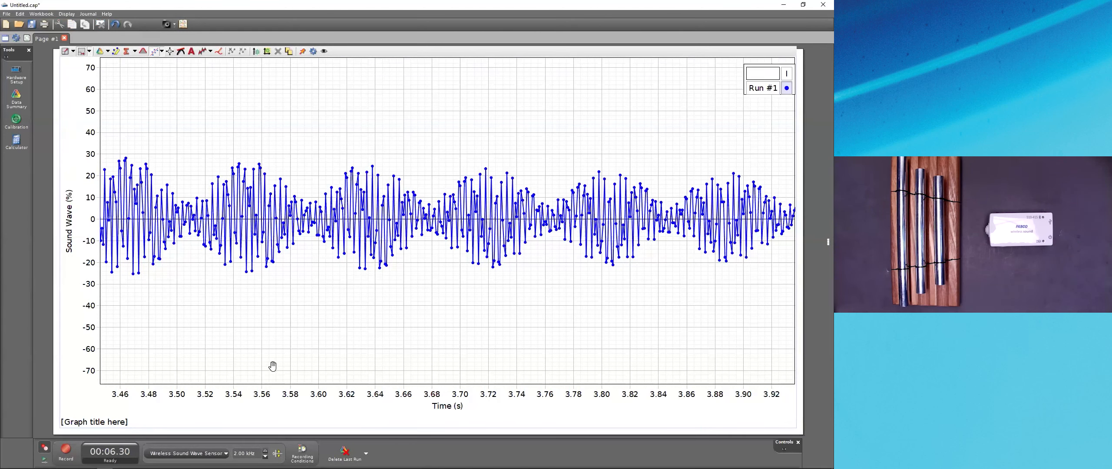
click(65, 453)
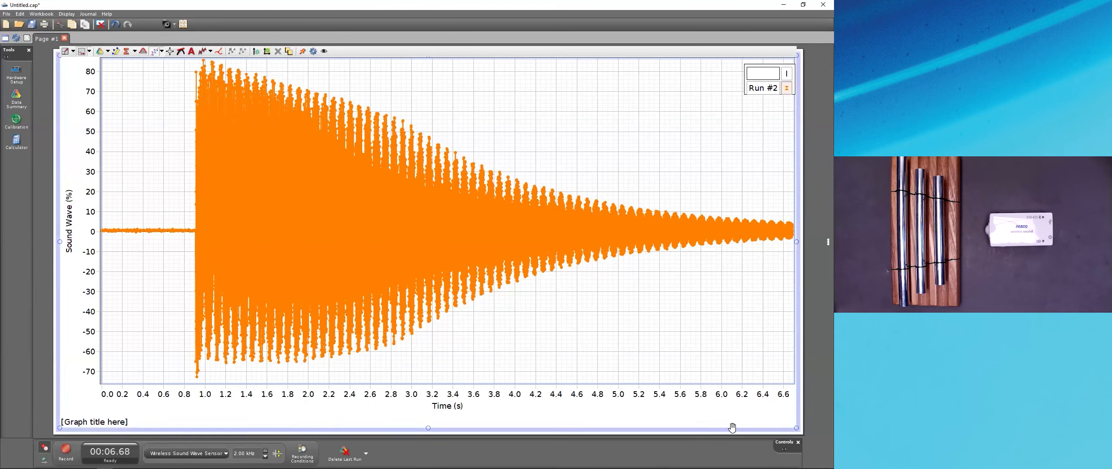
scroll(674, 385, up, 10)
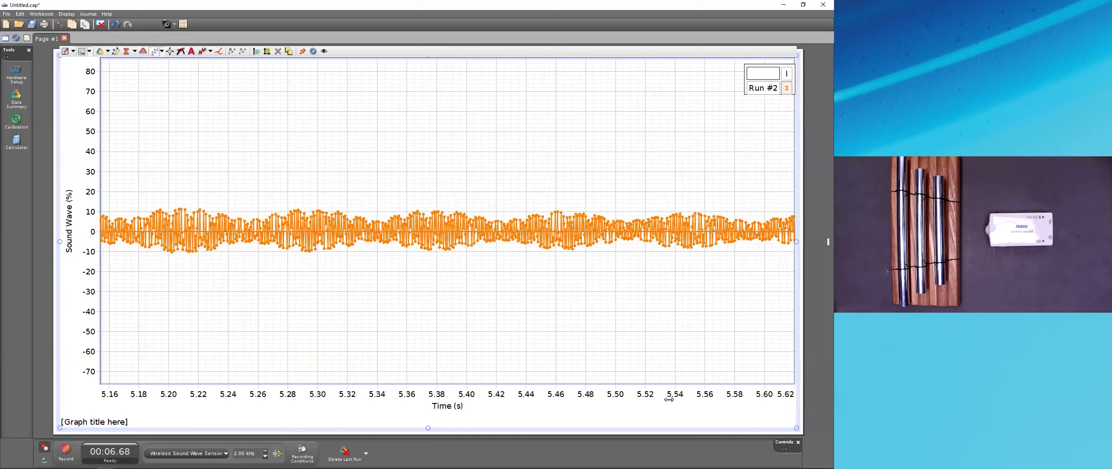
drag(93, 153, 92, 23)
drag(513, 402, 350, 387)
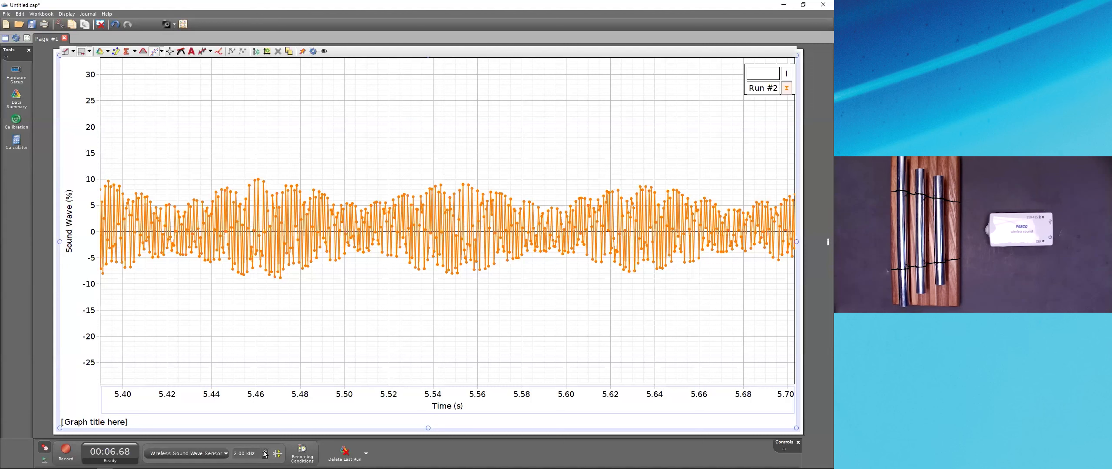
Switch to the PowerPoint slide show with the Sound Analysis activity.
key(alt+Tab)
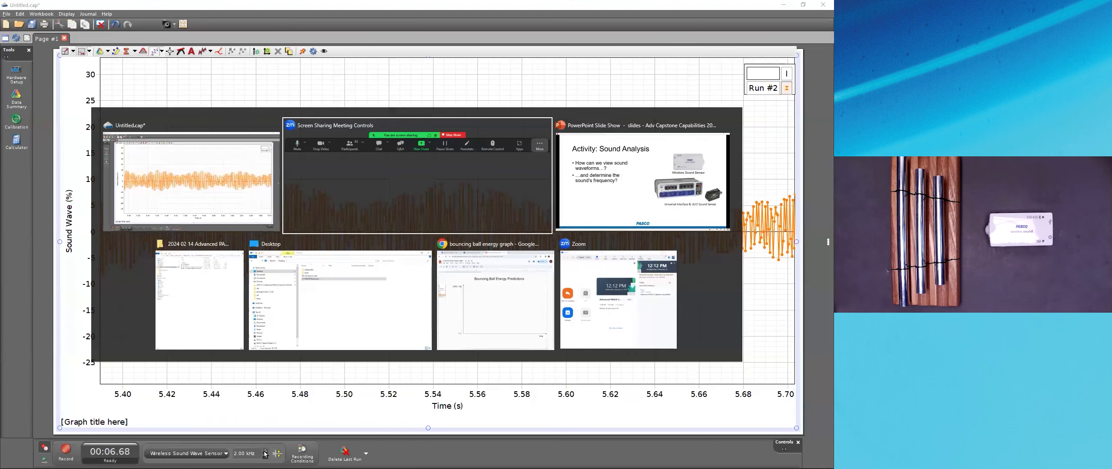
key(alt+Tab)
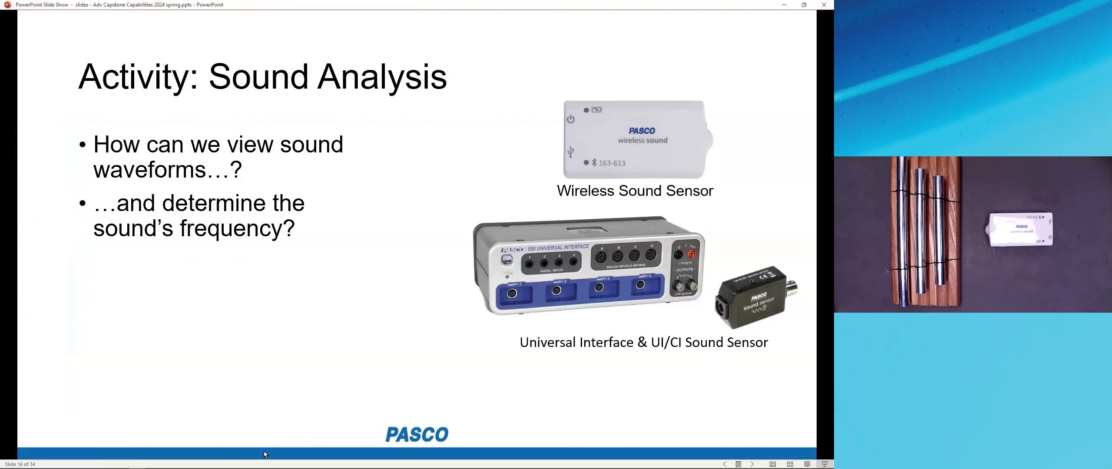
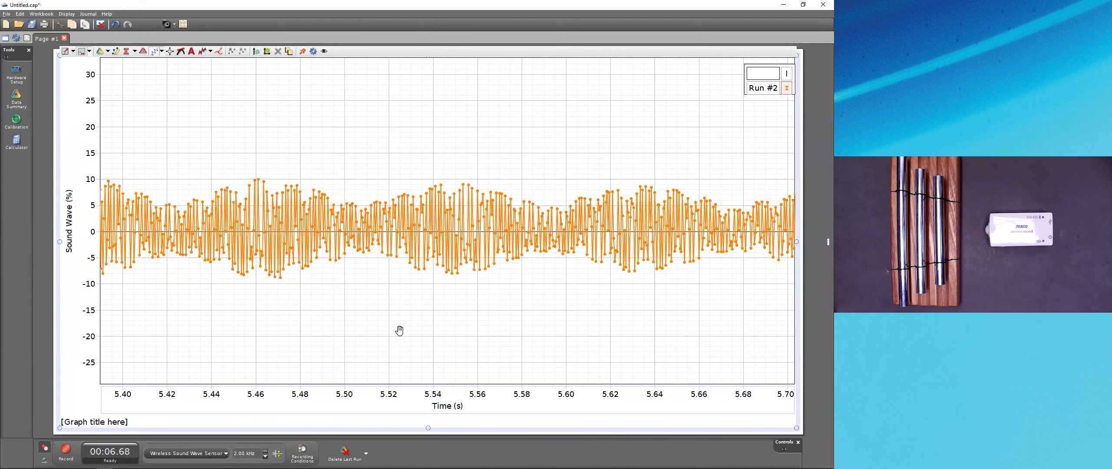
Start a new experiment and check the wireless sound sensor's connection in the hardware setup.
click(7, 14)
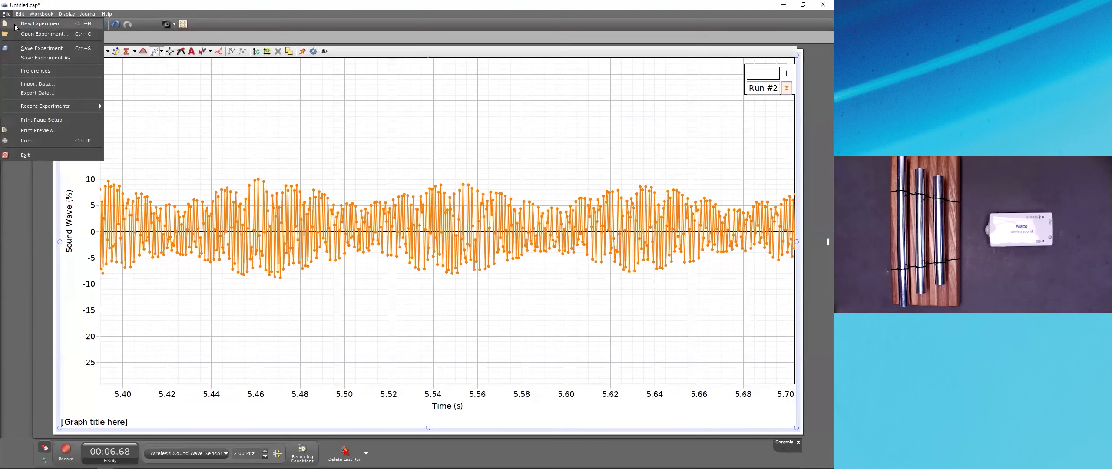
click(16, 27)
click(417, 247)
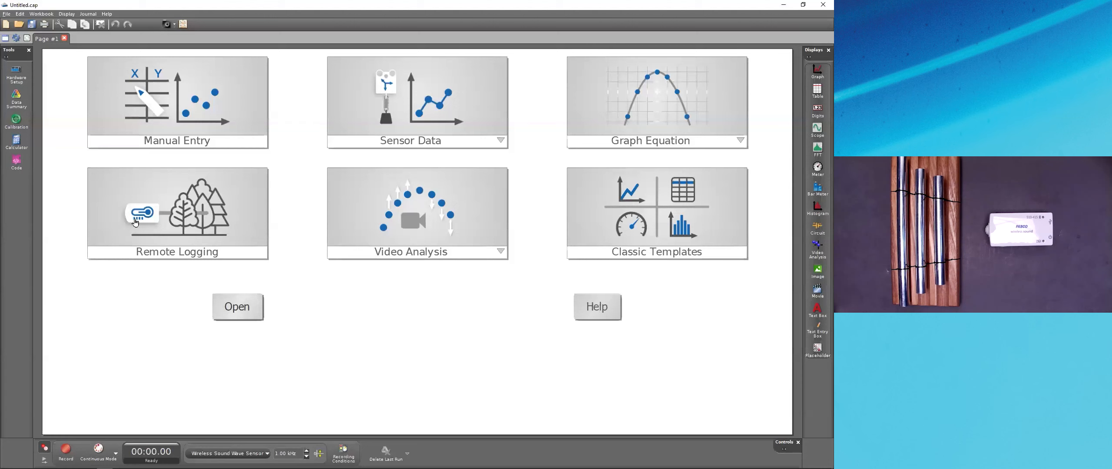
click(9, 76)
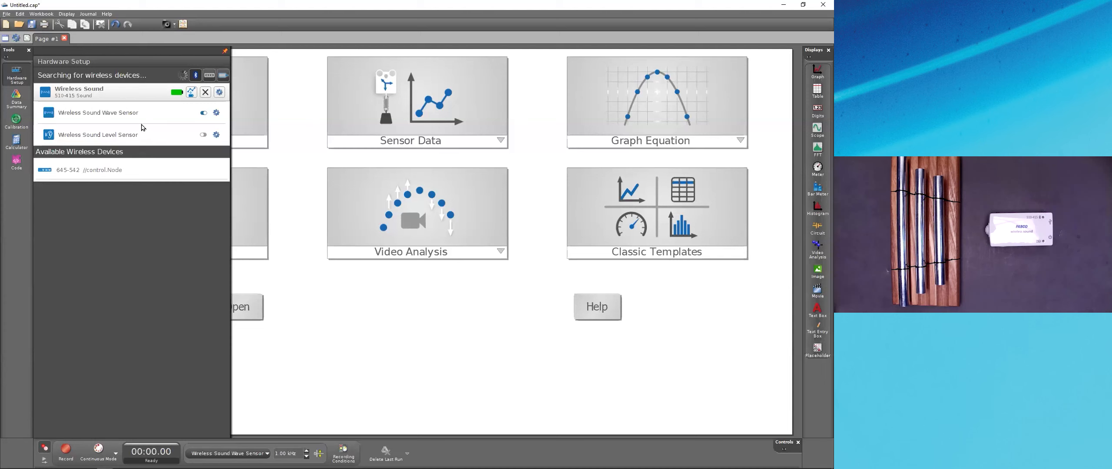
click(9, 74)
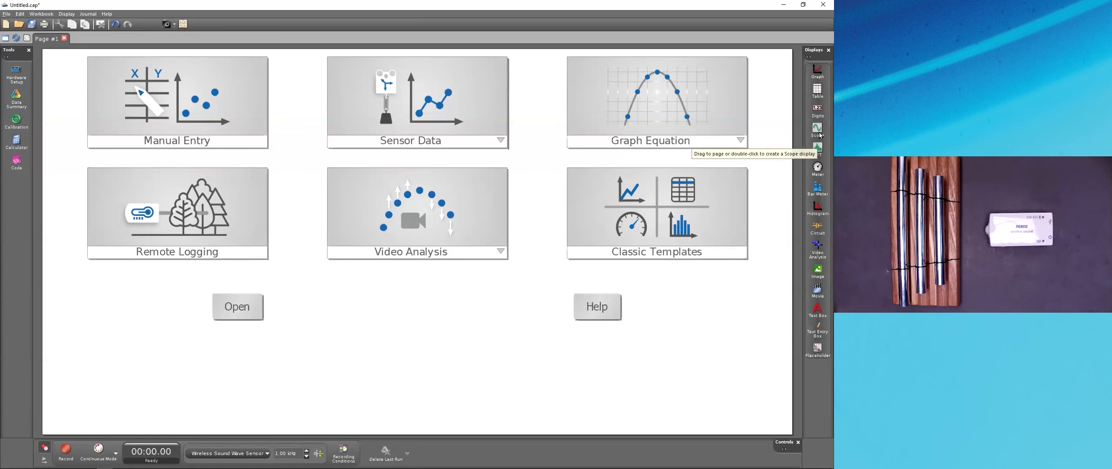
Add a Scope display to the page and assign the Sound Wave (%) measurement to its vertical axis.
drag(819, 133, 668, 261)
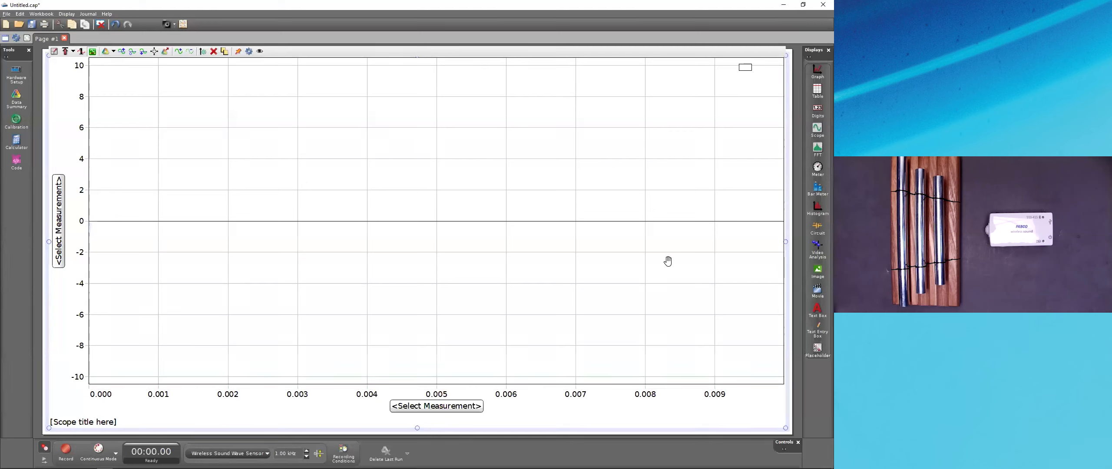
click(60, 212)
click(104, 299)
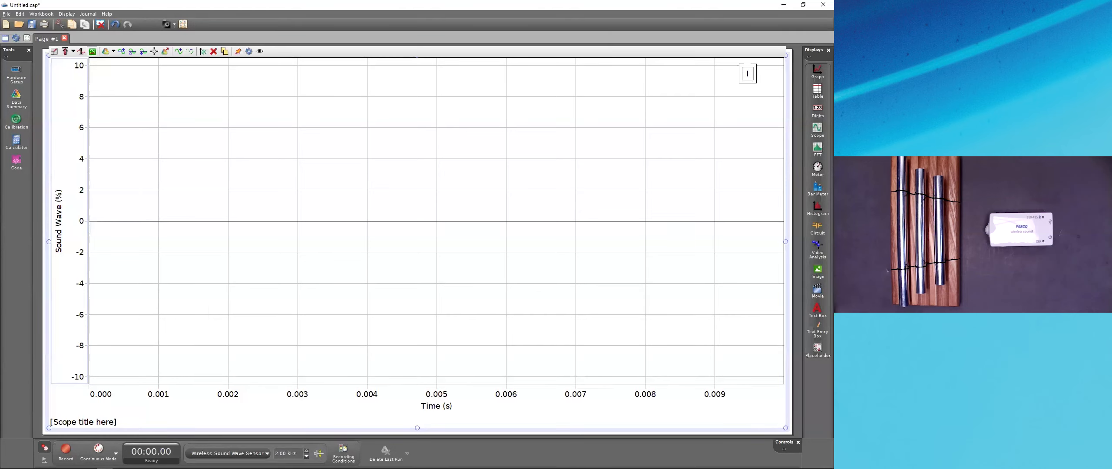
Change the recording mode to Fast Monitor Mode and set the Wireless Sound Wave Sensor's sample rate to 25.00 kHz.
click(112, 456)
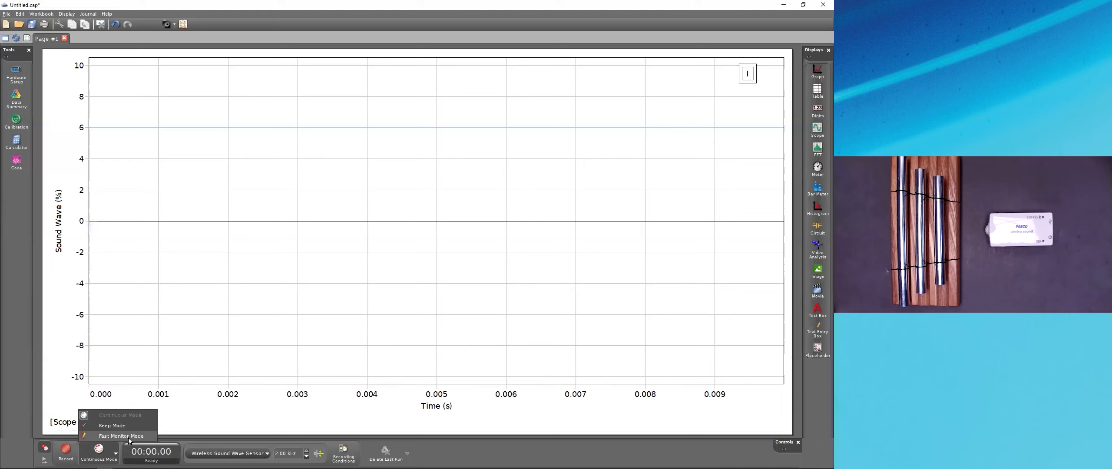
click(121, 436)
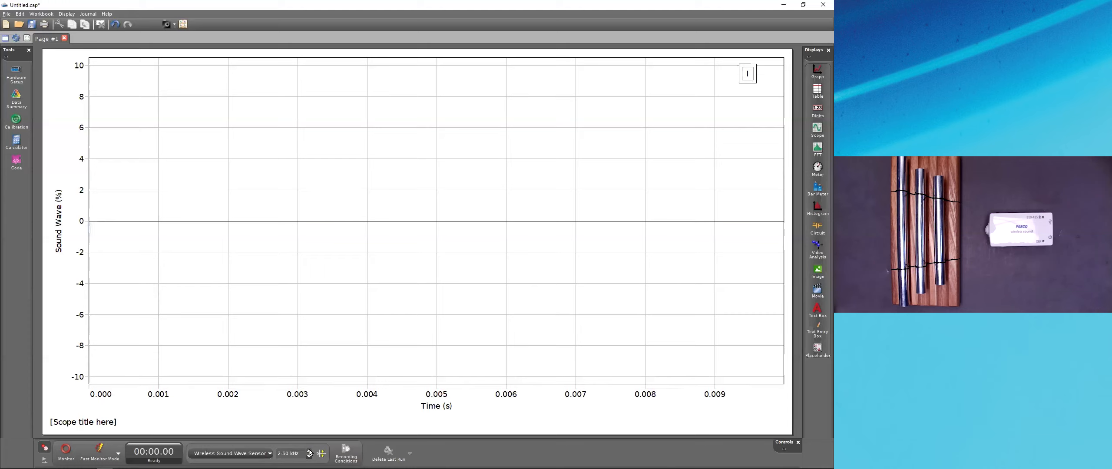
click(310, 451)
click(309, 452)
click(309, 455)
click(309, 456)
Start monitoring with the scope's time axis extended to about 0.012 s and expand the Sound Wave axis to about ±55%.
drag(405, 390, 337, 405)
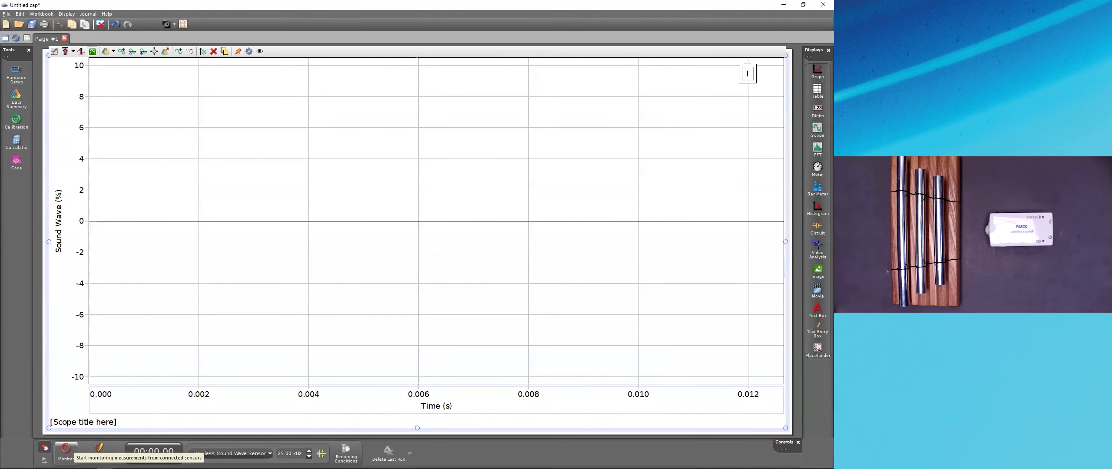
click(65, 449)
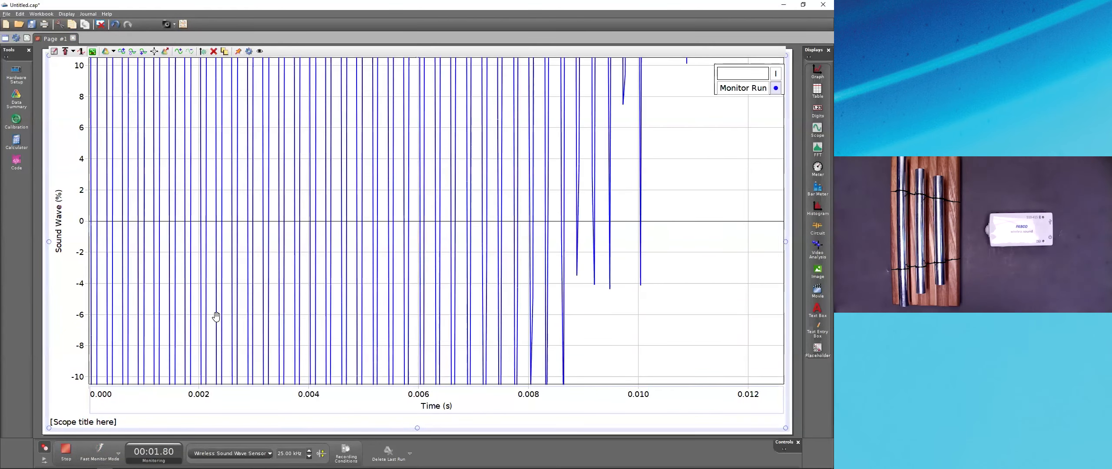
drag(80, 101, 80, 197)
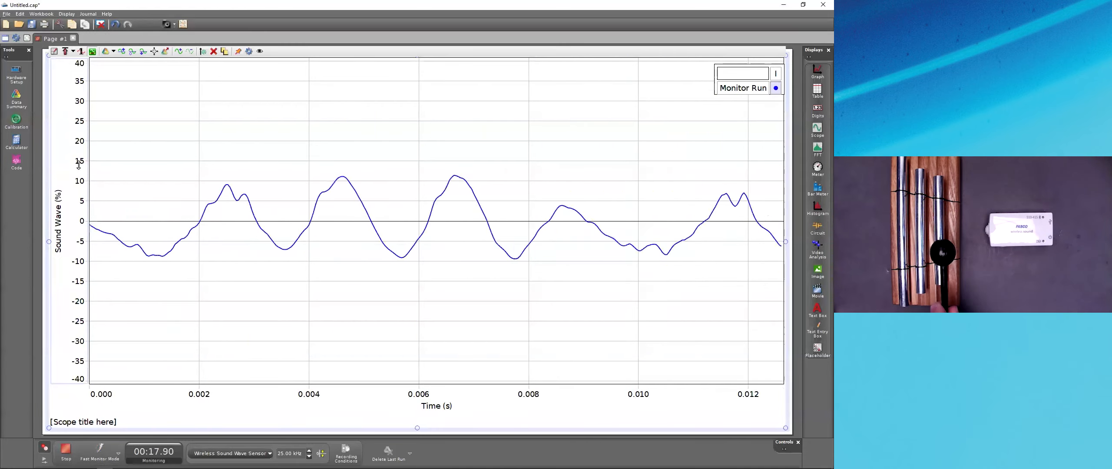
drag(74, 107, 73, 141)
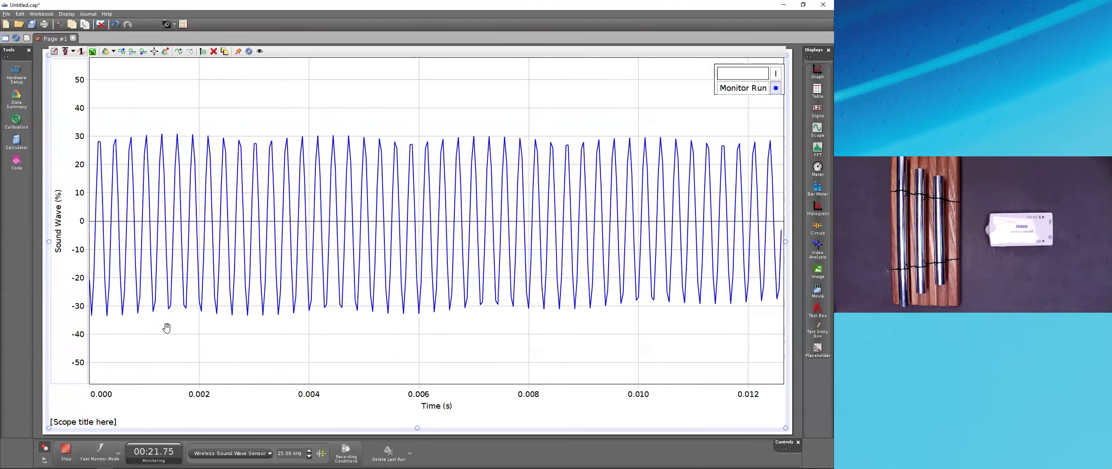
Rescale the scope to about 0.004 s of time and ±70% Sound Wave, and stop monitoring while the chime's waveform is displayed.
drag(195, 405, 405, 406)
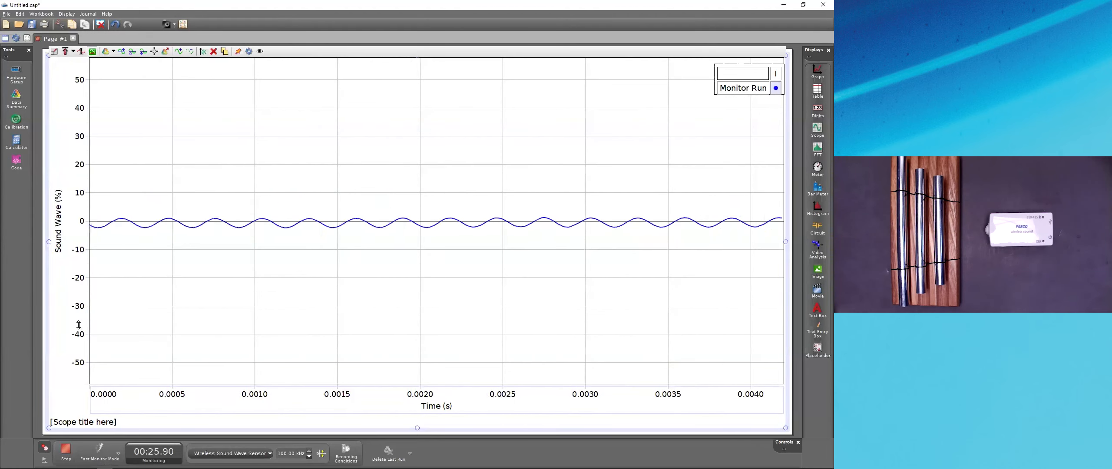
drag(243, 396, 256, 396)
drag(75, 193, 78, 139)
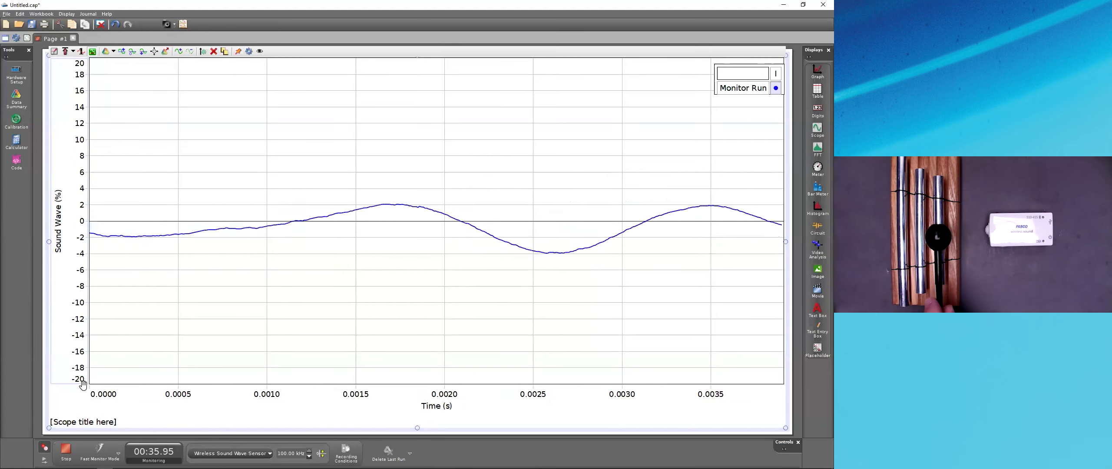
mouse_move(77, 355)
mouse_down()
mouse_move(79, 199)
mouse_move(79, 208)
mouse_up()
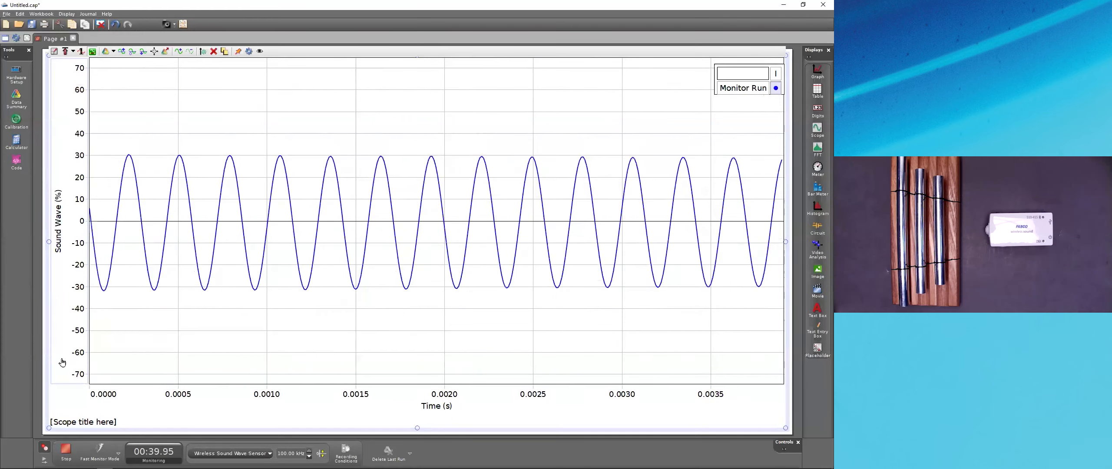
click(66, 452)
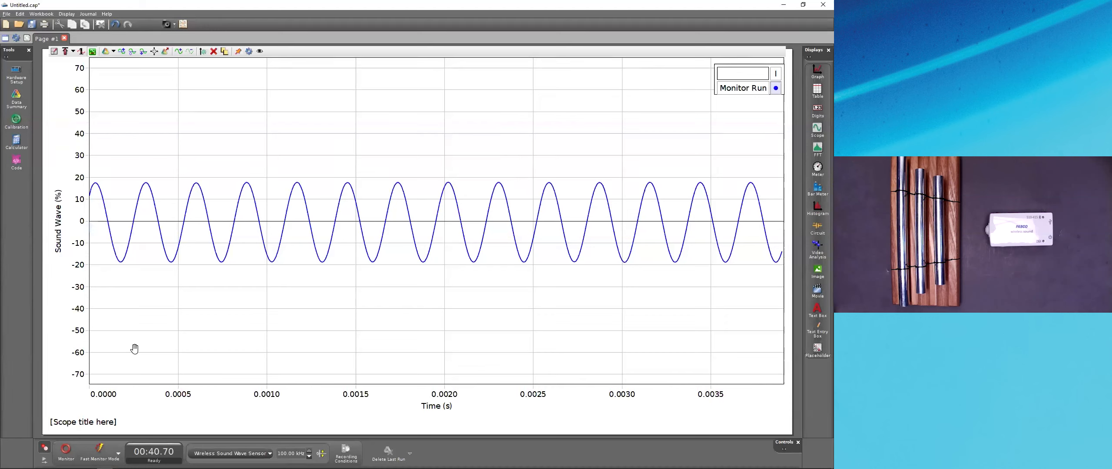
Open the Data Summary and pin it so the scope stays fully in view beside it.
click(16, 99)
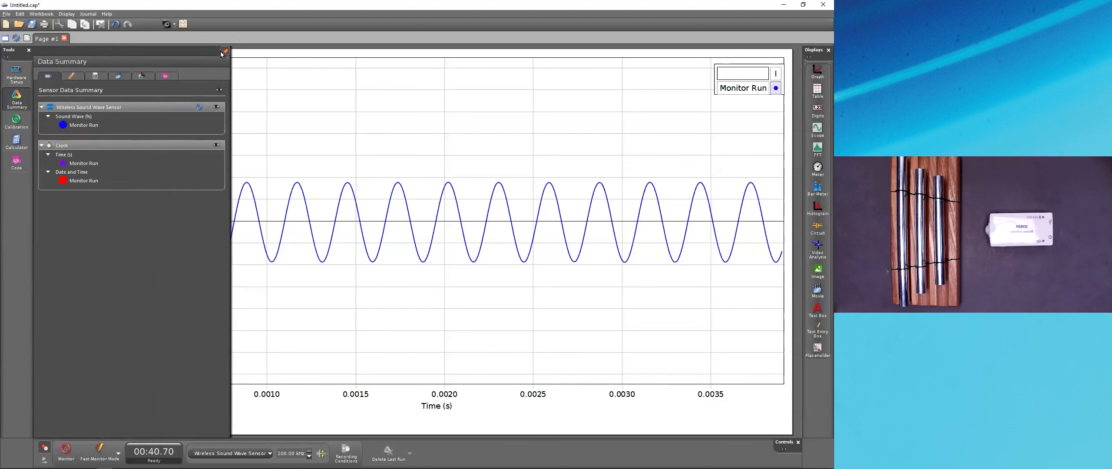
click(224, 52)
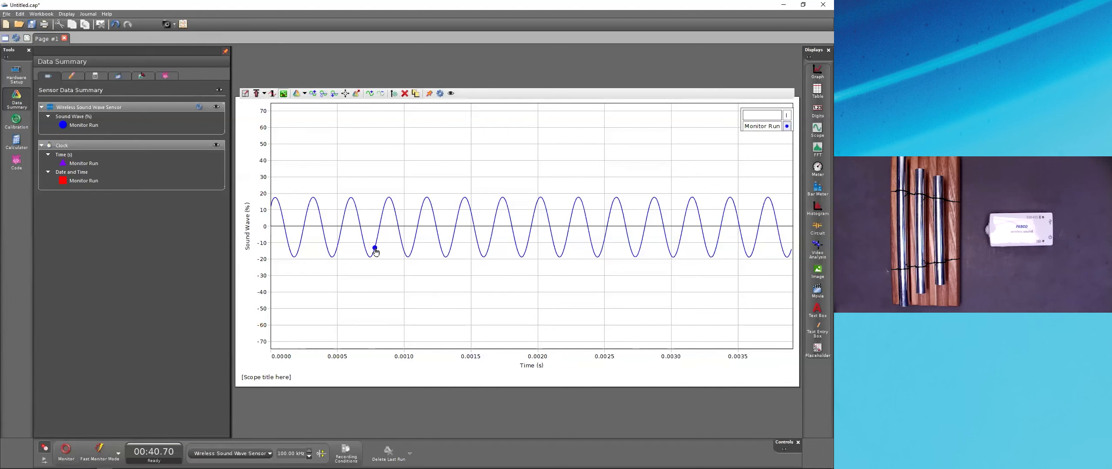
Monitor the short chime's sound, stop while its waveform is displayed, and rescale the Sound Wave axis to about ±30%.
click(65, 448)
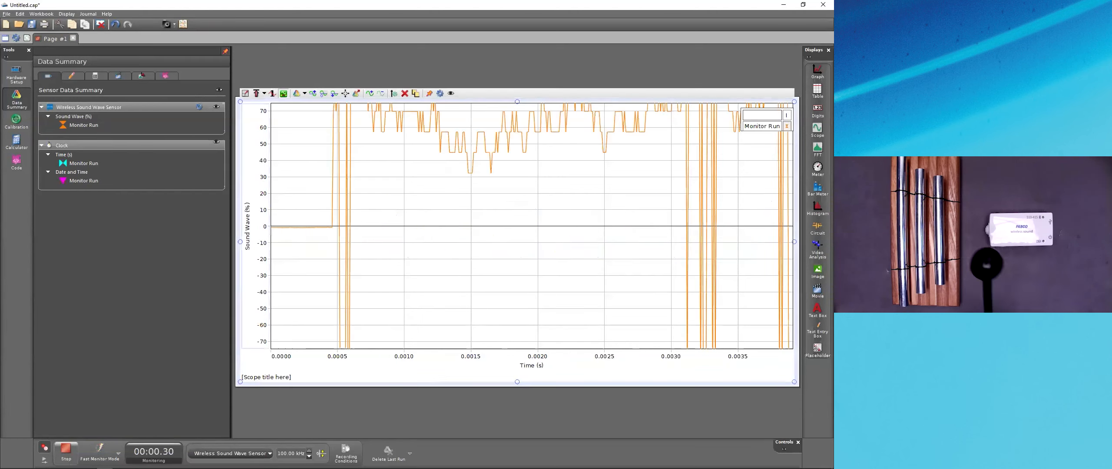
click(65, 450)
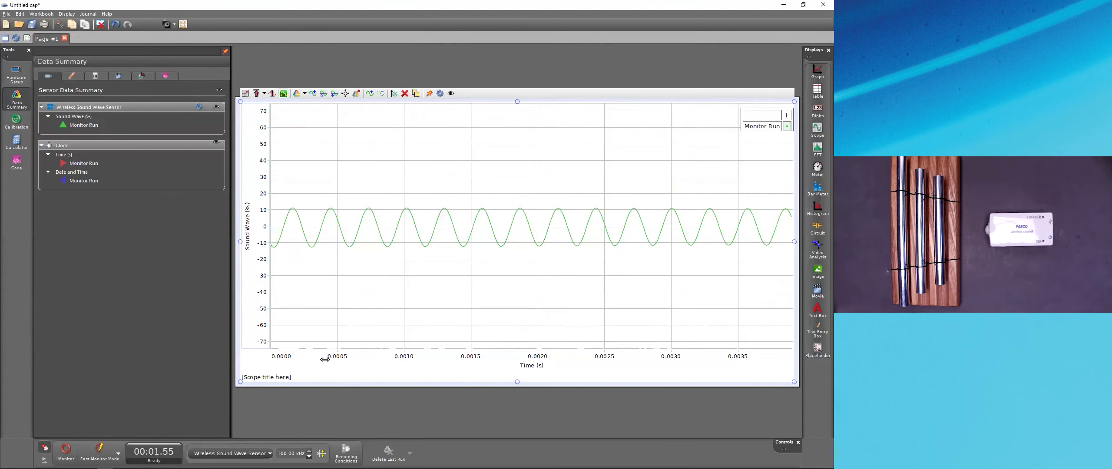
drag(263, 185, 264, 129)
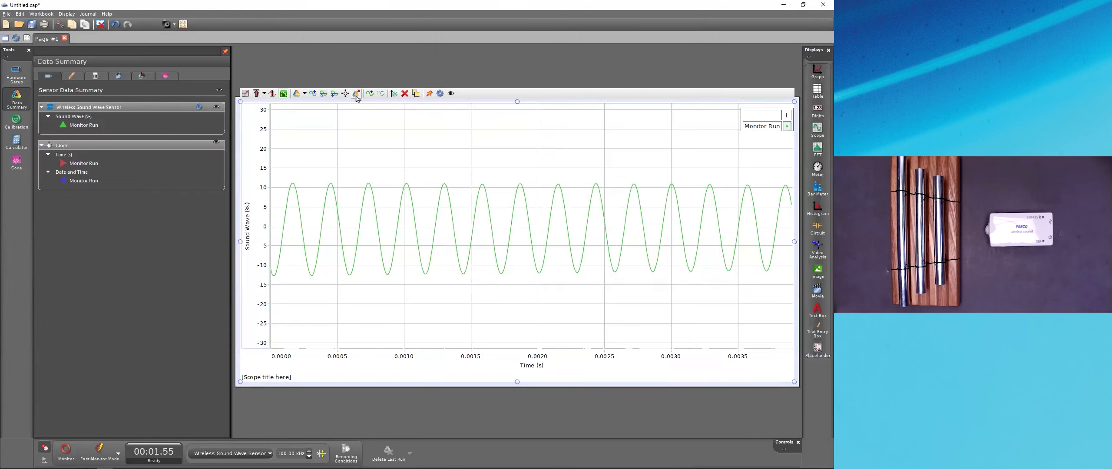
Save a snapshot of the scope's waveform as a data run and rename it "short chime".
click(357, 98)
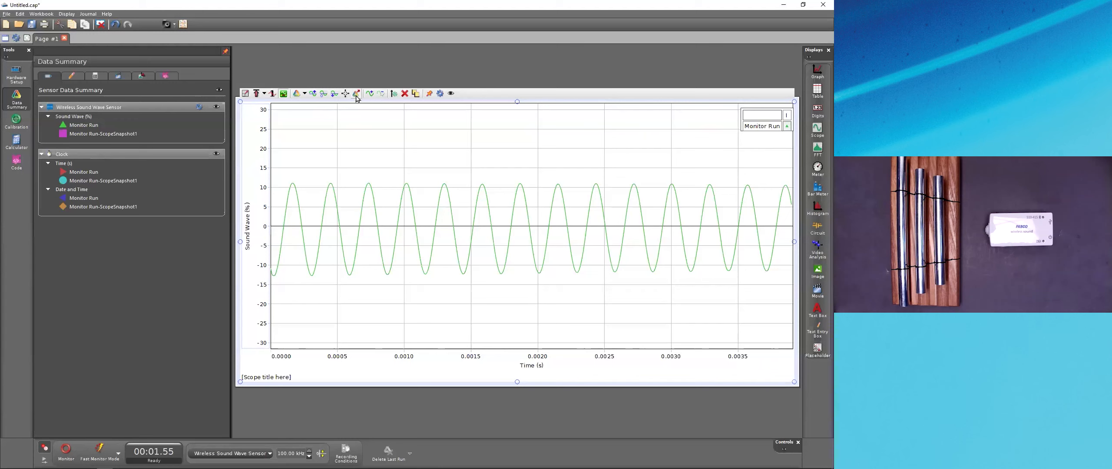
double_click(107, 133)
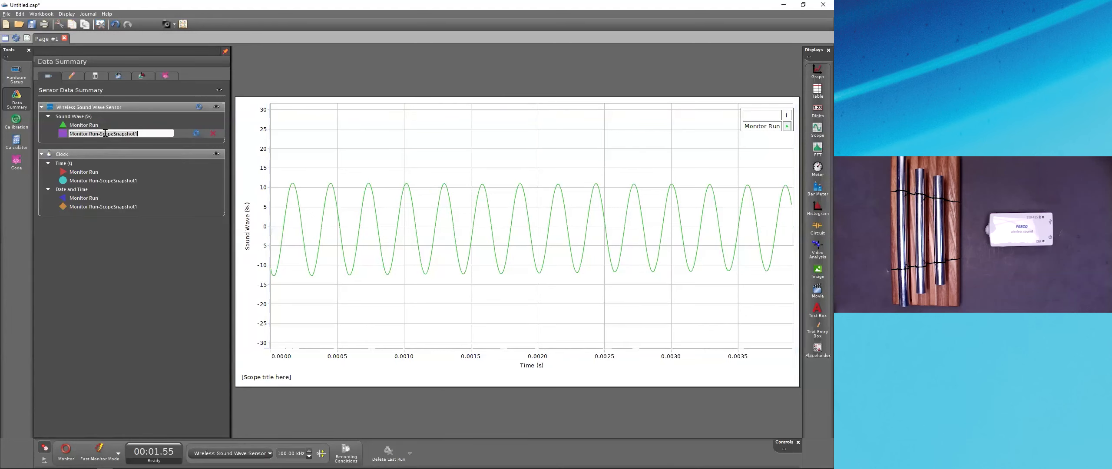
click(144, 135)
drag(138, 135, 38, 127)
text(short chime)
key(Return)
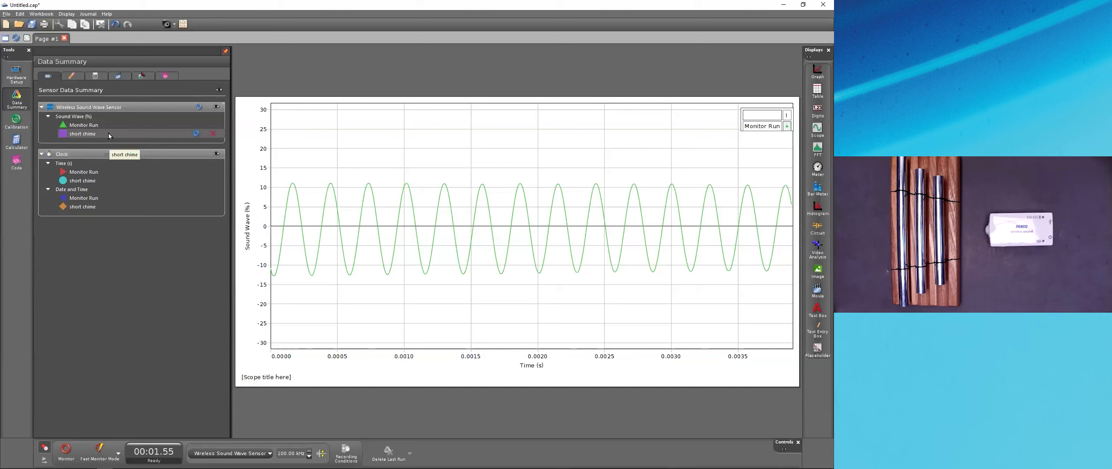
Show the short chime run in the scope, overlay Monitor Run on it, and return to Monitor Run alone.
click(315, 158)
click(306, 94)
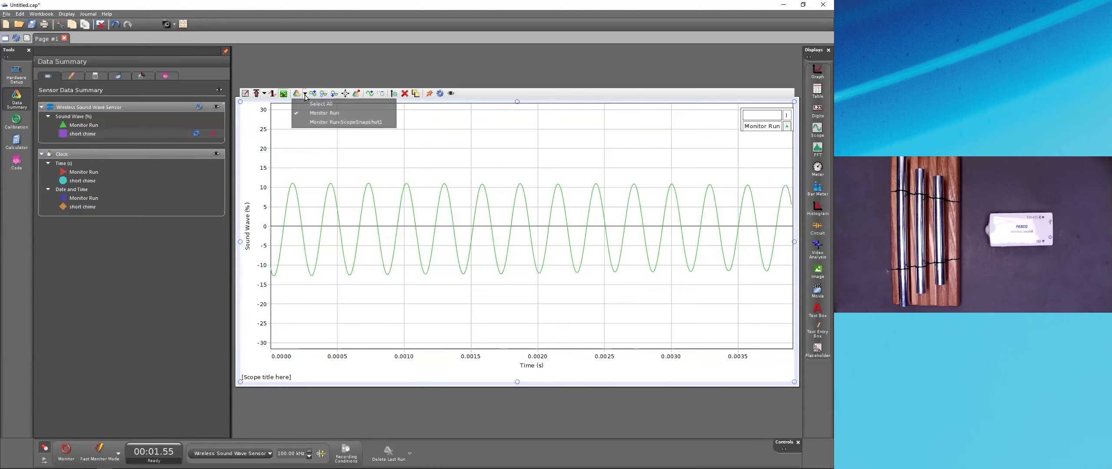
click(315, 113)
click(313, 124)
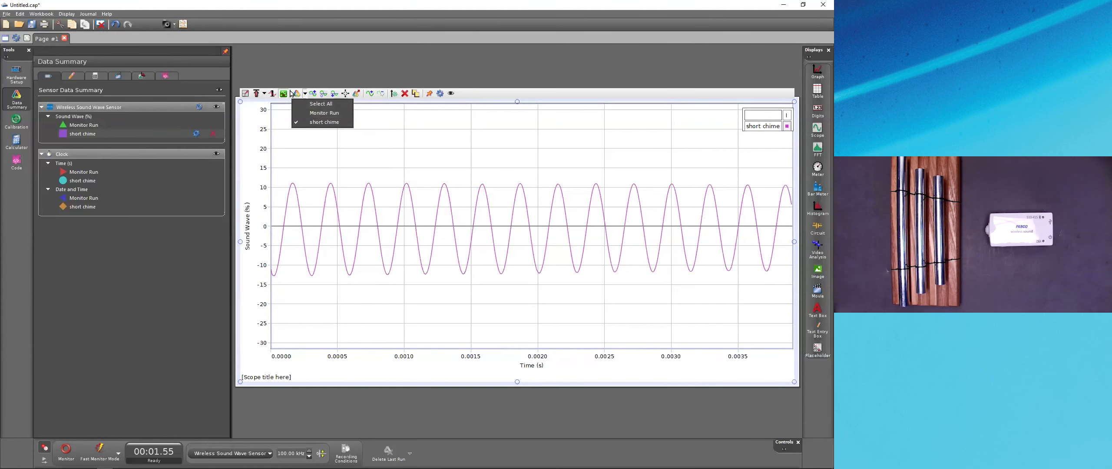
click(306, 96)
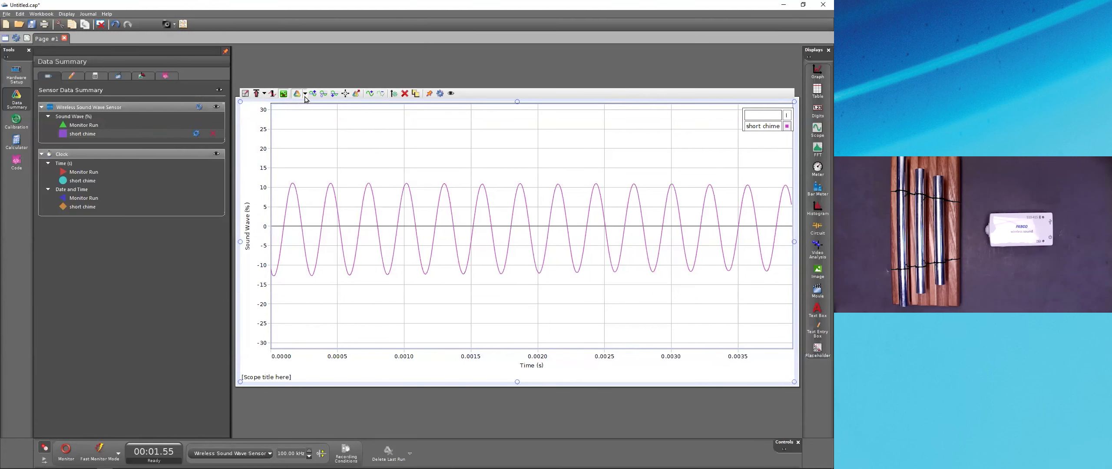
click(307, 98)
click(324, 113)
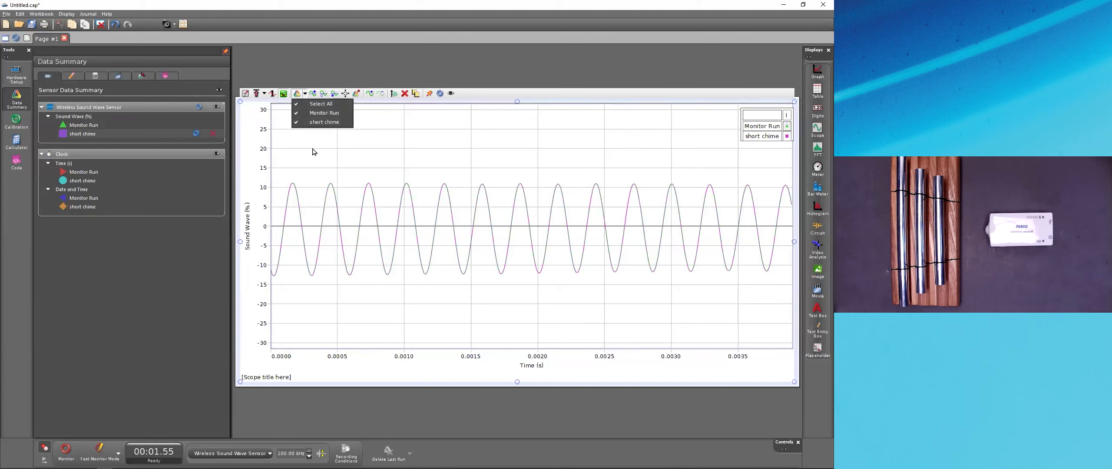
click(313, 122)
click(303, 155)
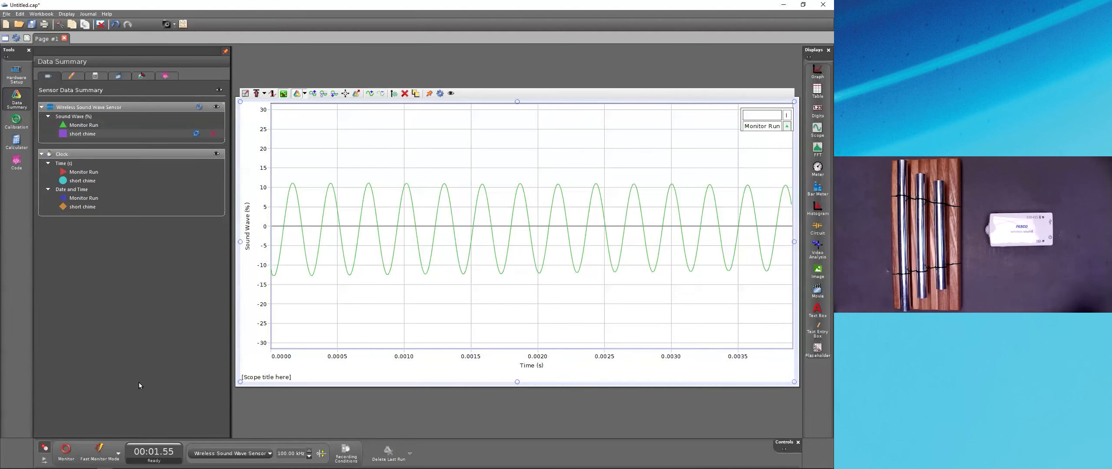
Monitor the long chime's sound, stop while its waveform is displayed, and save a snapshot of it as a data run.
click(64, 452)
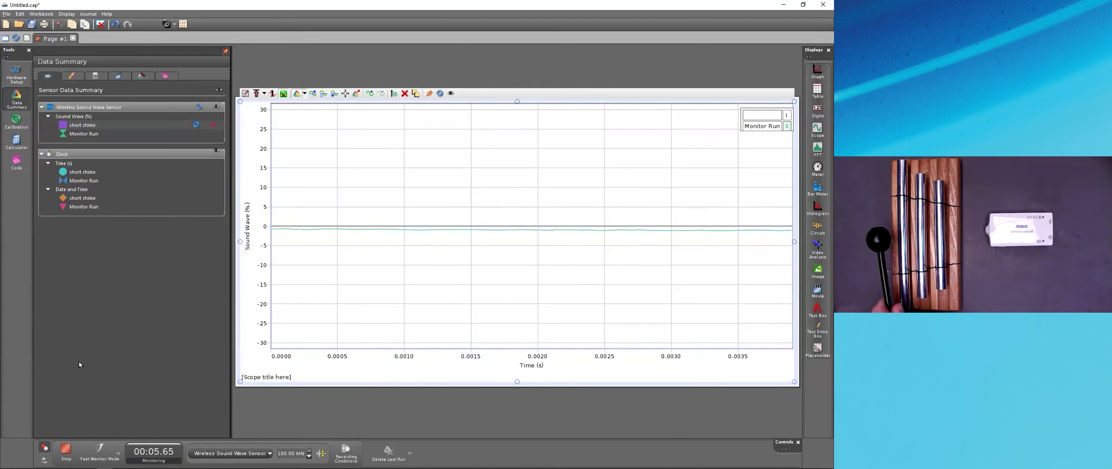
click(68, 452)
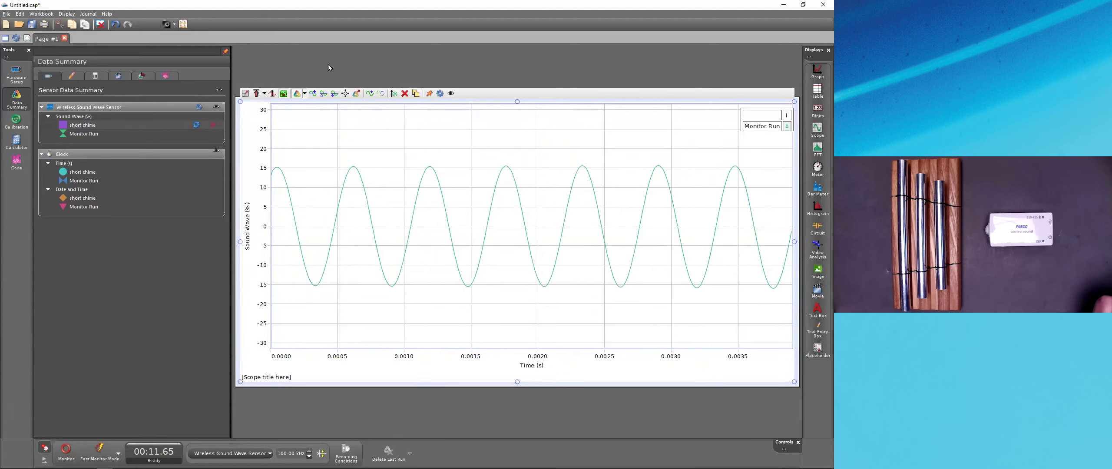
click(356, 93)
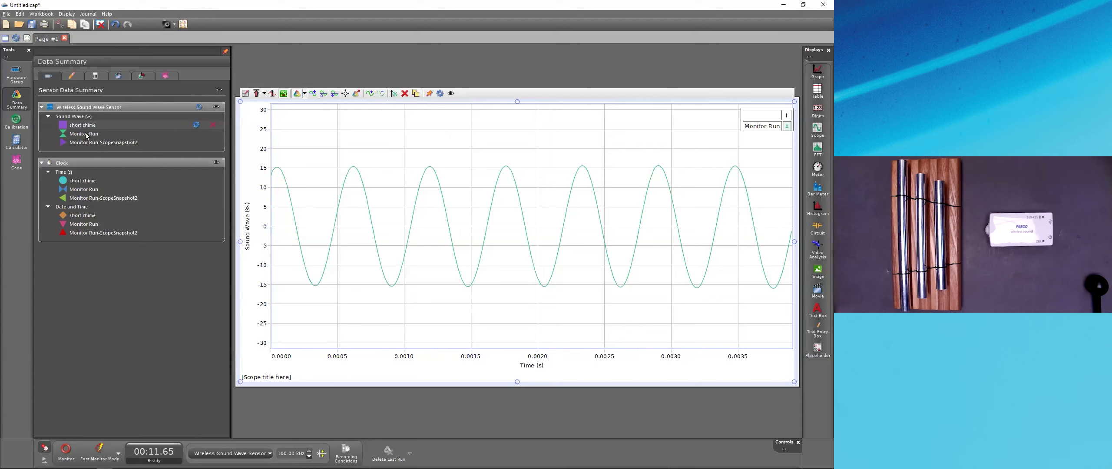
Rename the new snapshot run "long chime".
double_click(130, 145)
text(lo)
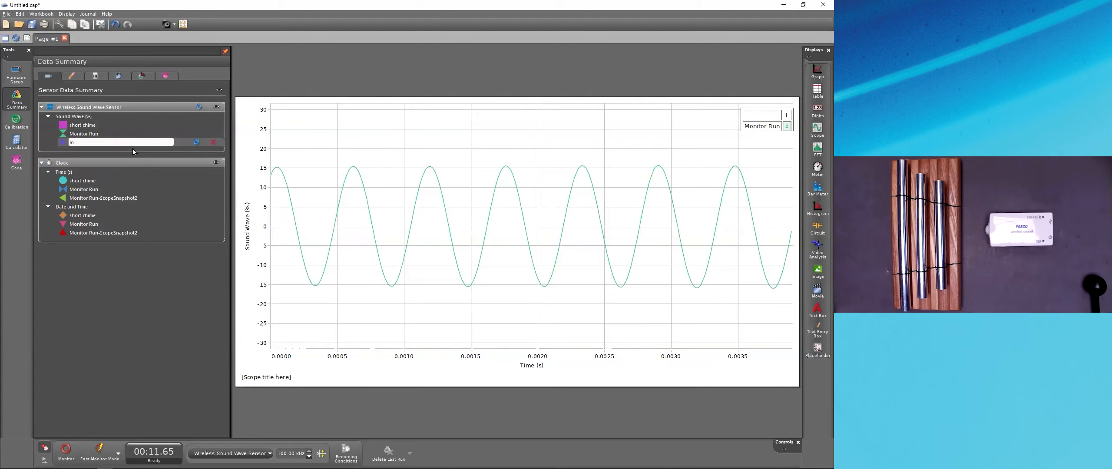
text(ng chime)
key(Return)
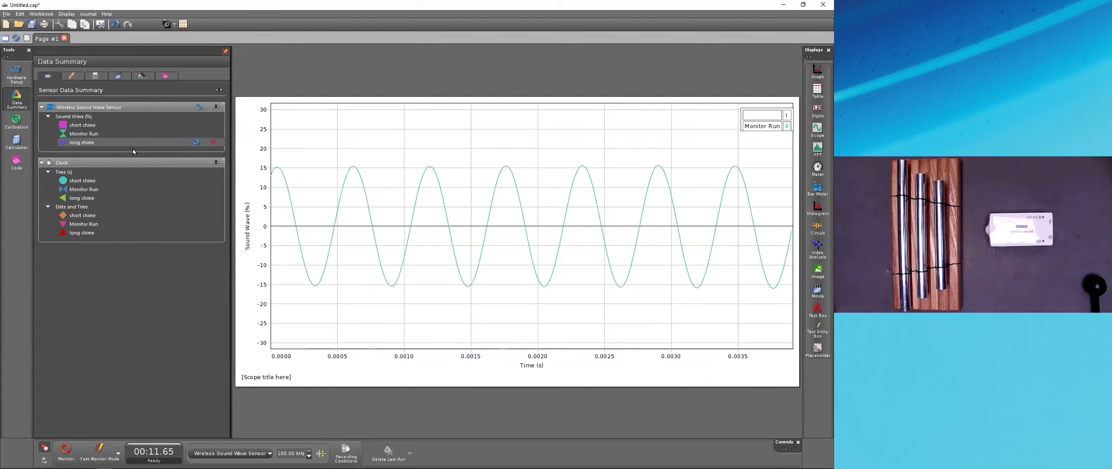
Display the short chime and long chime runs together in the scope and hide Monitor Run.
click(322, 118)
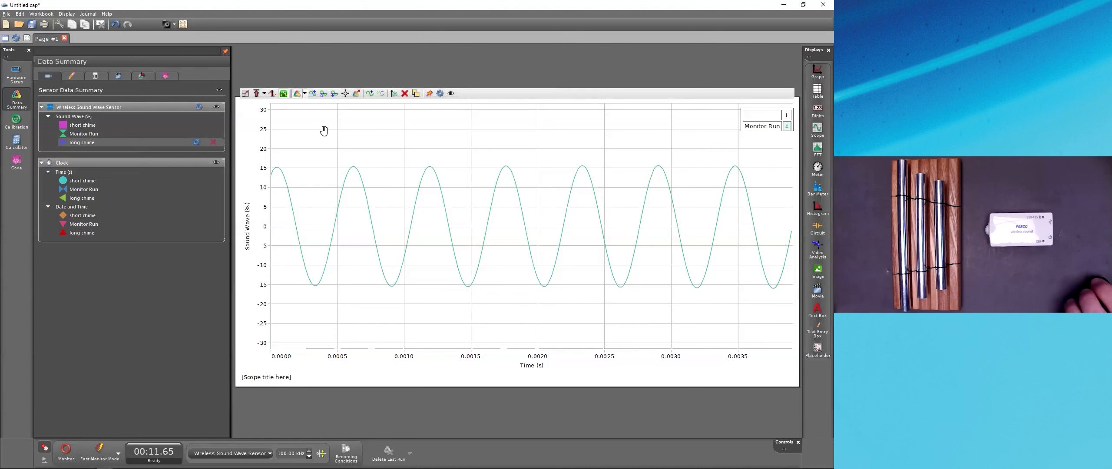
click(305, 95)
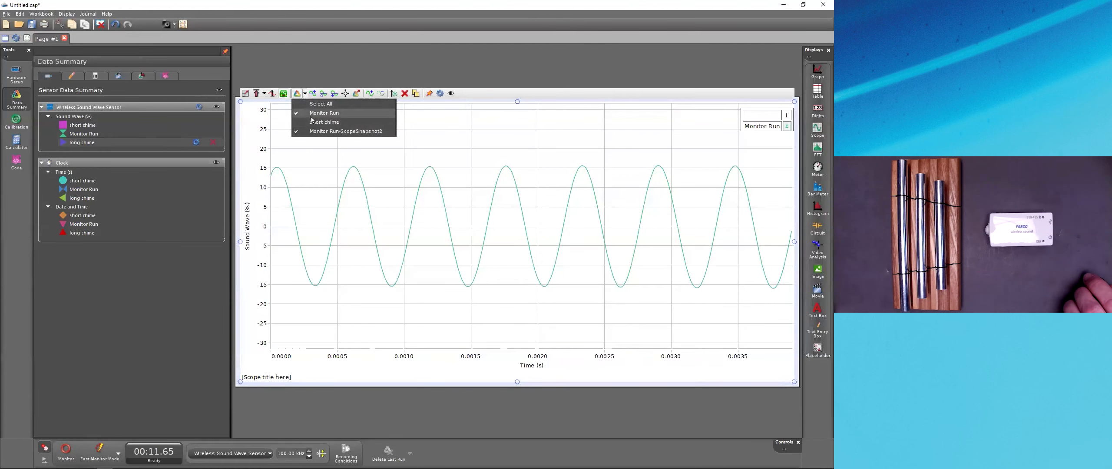
click(315, 121)
click(316, 114)
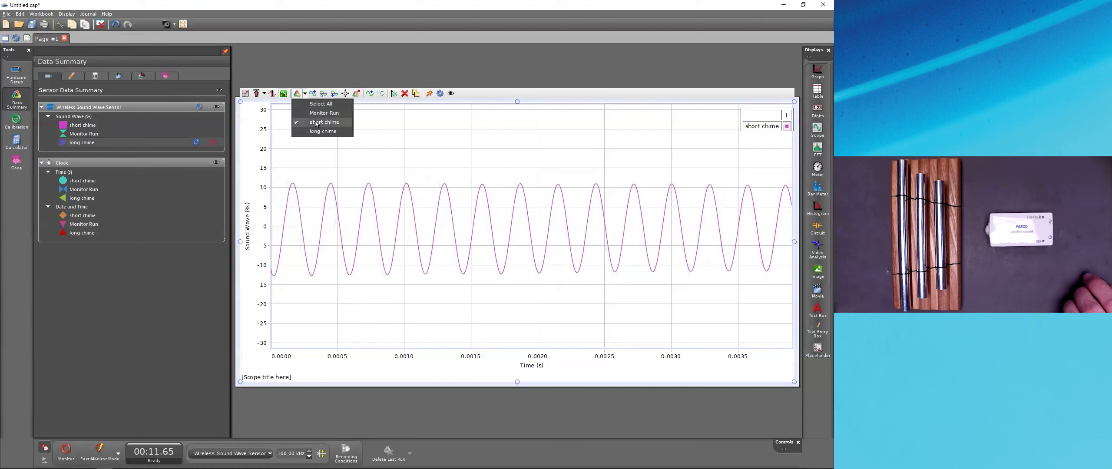
click(323, 131)
click(436, 123)
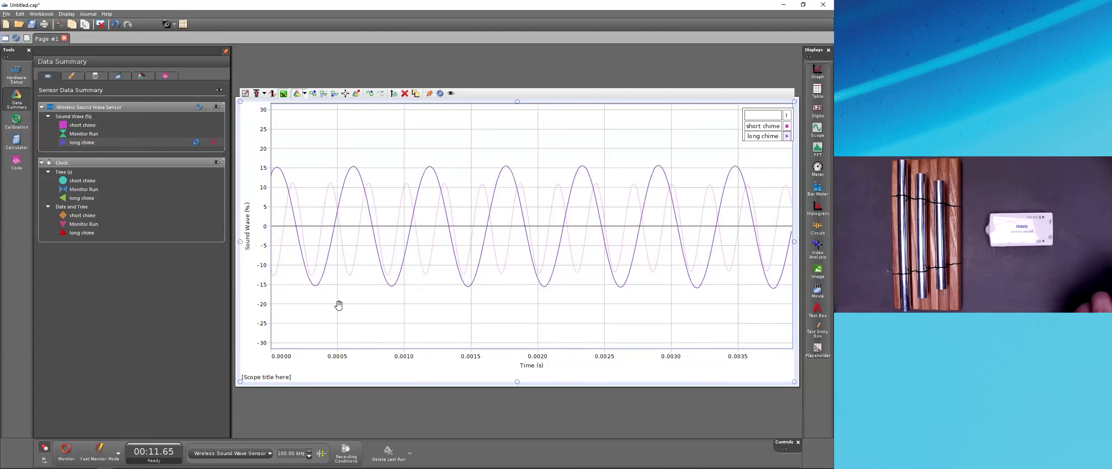
Make the short chime run active and measure the time between its first two peaks with the coordinates delta tool.
click(786, 127)
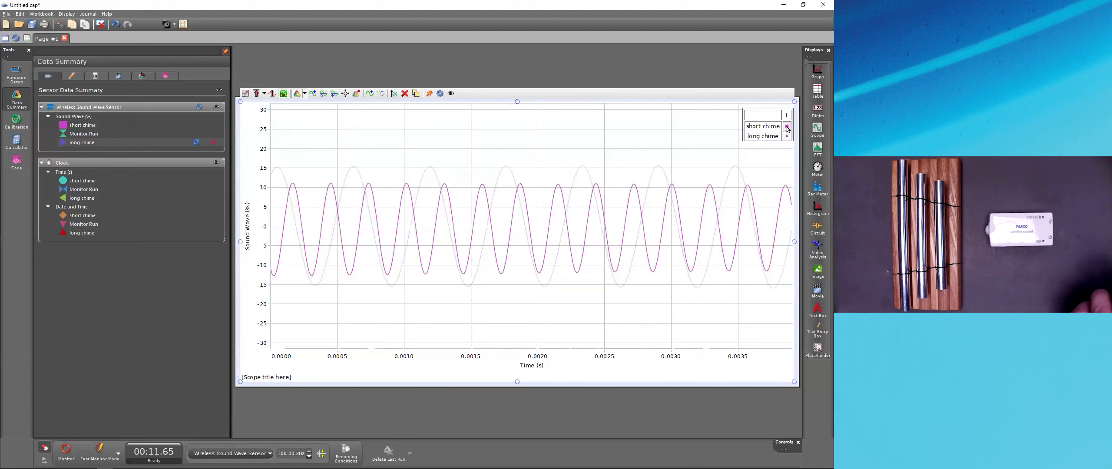
drag(323, 355, 349, 355)
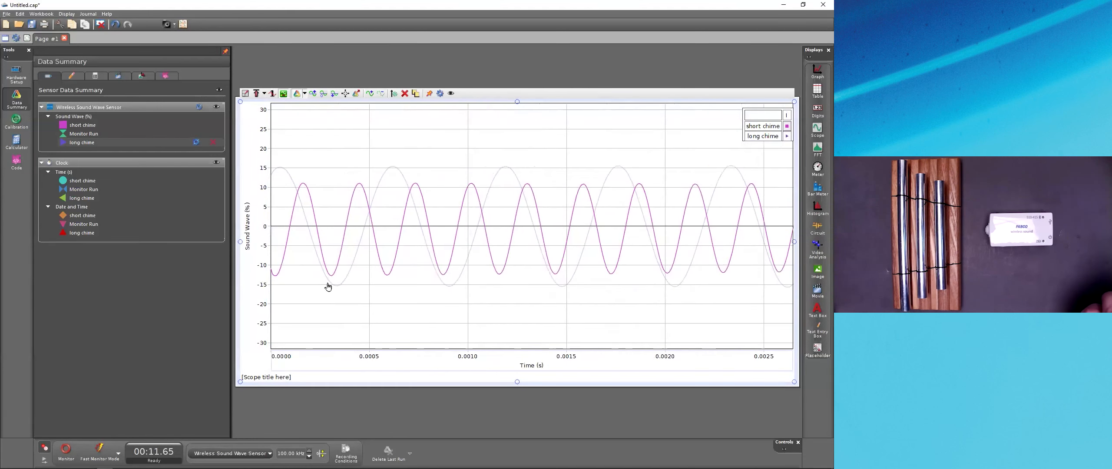
click(345, 93)
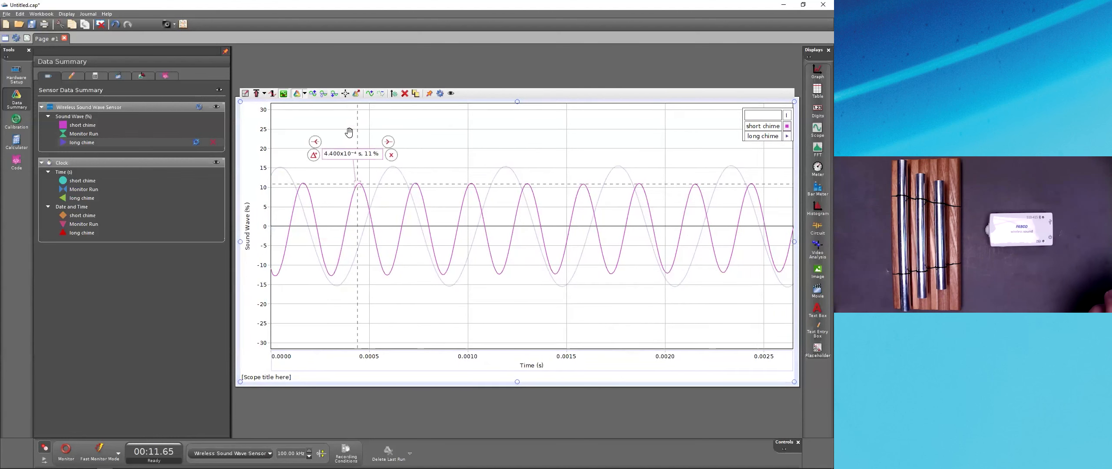
drag(362, 179, 303, 182)
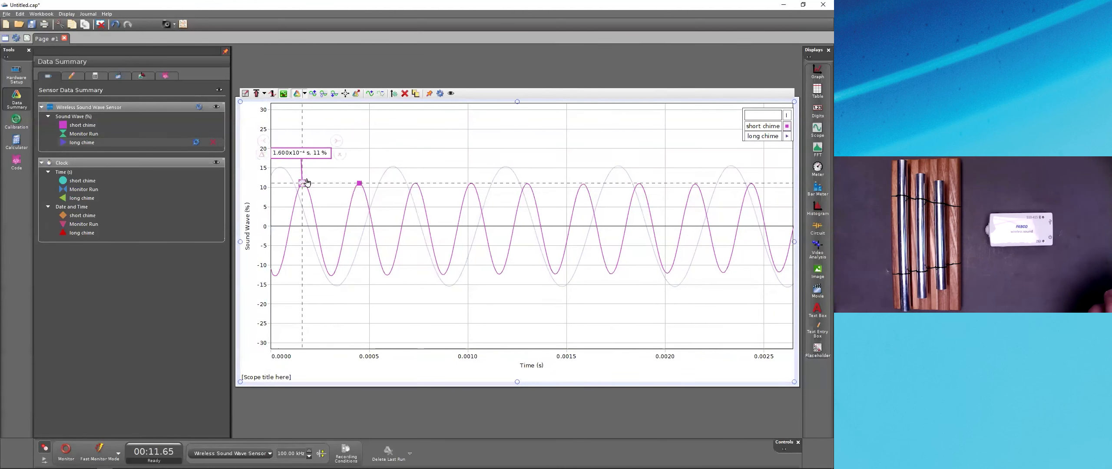
click(262, 154)
mouse_move(397, 221)
mouse_down()
mouse_move(360, 183)
mouse_move(353, 212)
mouse_up()
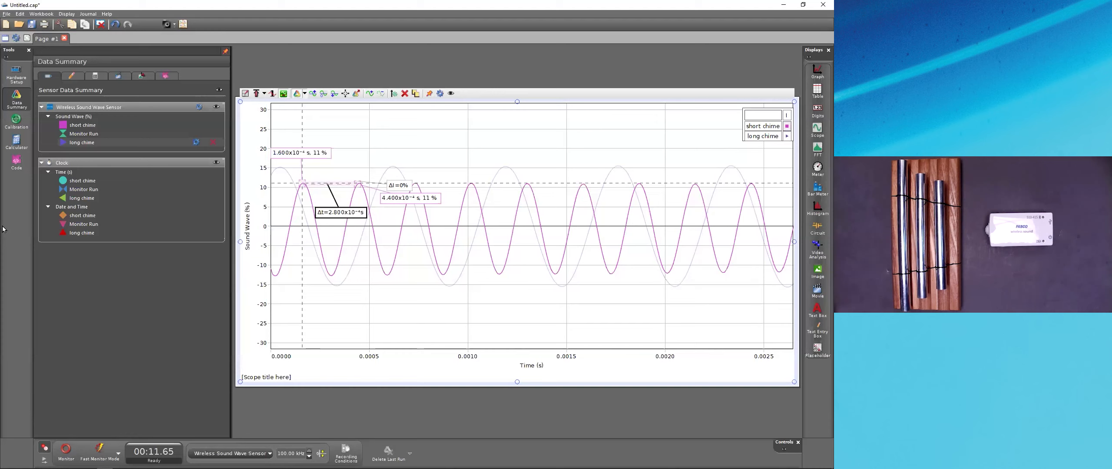
Open the Calculator and enter 1/2,8E-4 as a new calculation for the short chime's frequency.
click(16, 145)
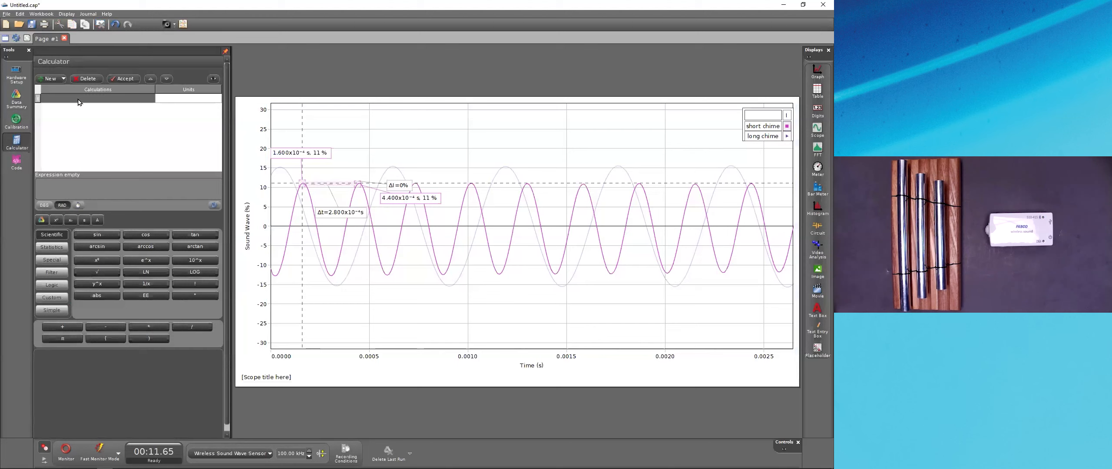
click(81, 100)
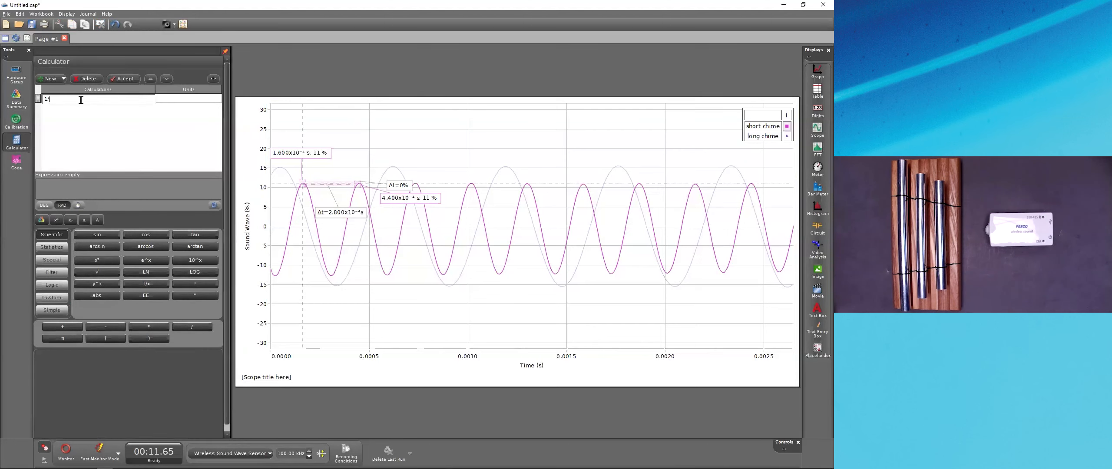
text(1/2.8E-4)
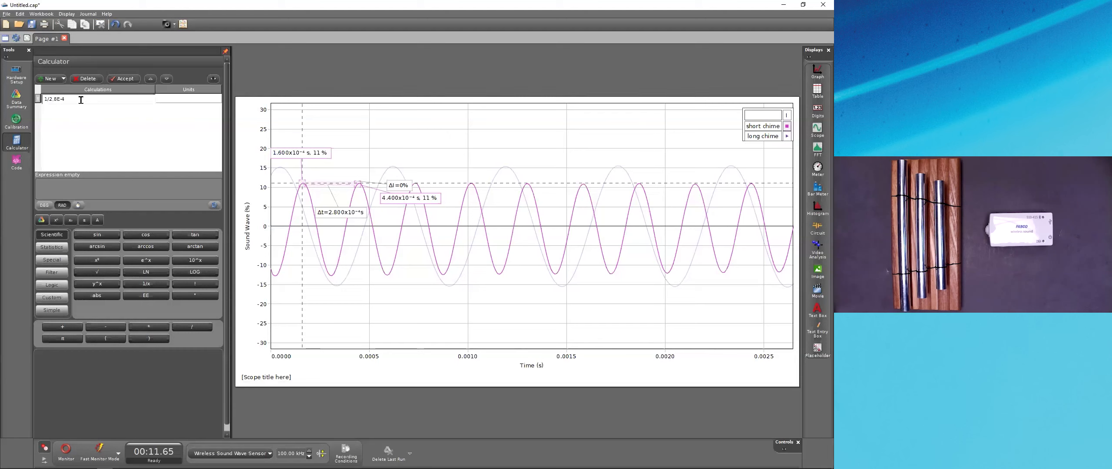
key(Return)
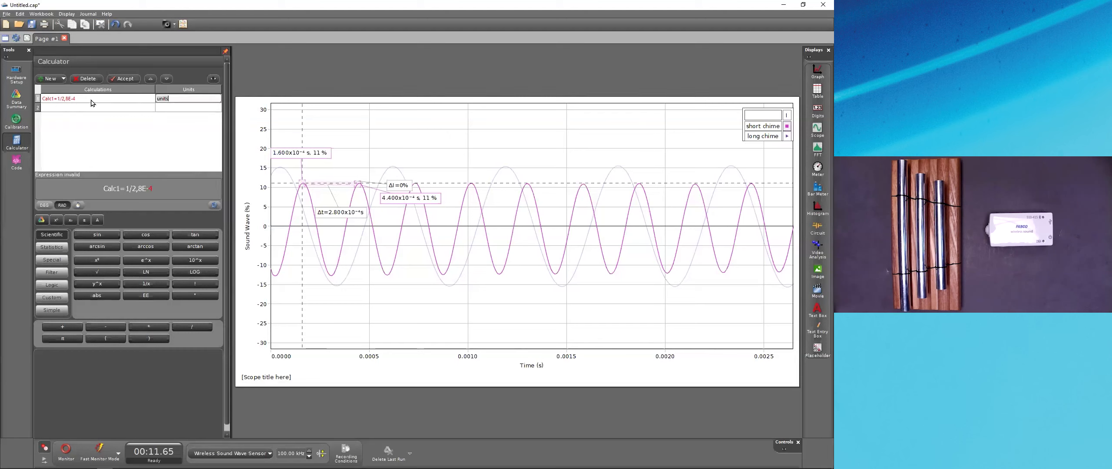
Try to correct the frequency calculation by re-entering the exponent's digit 4.
click(91, 100)
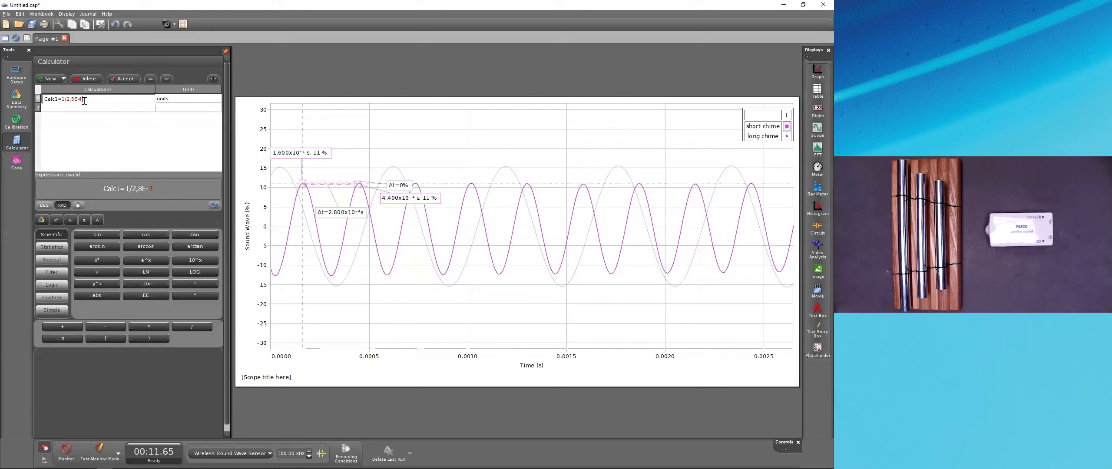
click(108, 102)
click(109, 101)
key(BackSpace)
text(4)
key(Tab)
Replace the comma in the frequency calculation with a decimal point so it reads 1/2.8E-4.
click(54, 99)
drag(60, 102, 15, 100)
key(BackSpace)
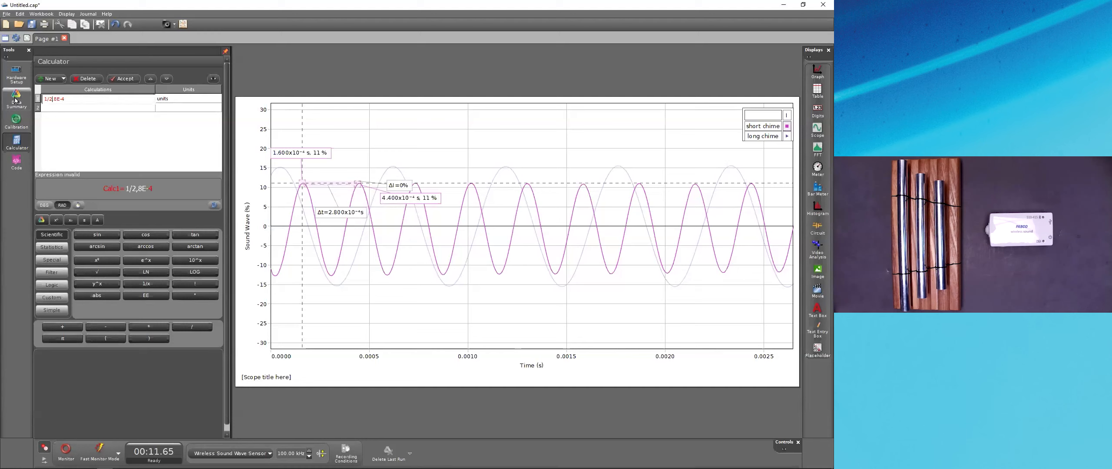
text(.)
key(Tab)
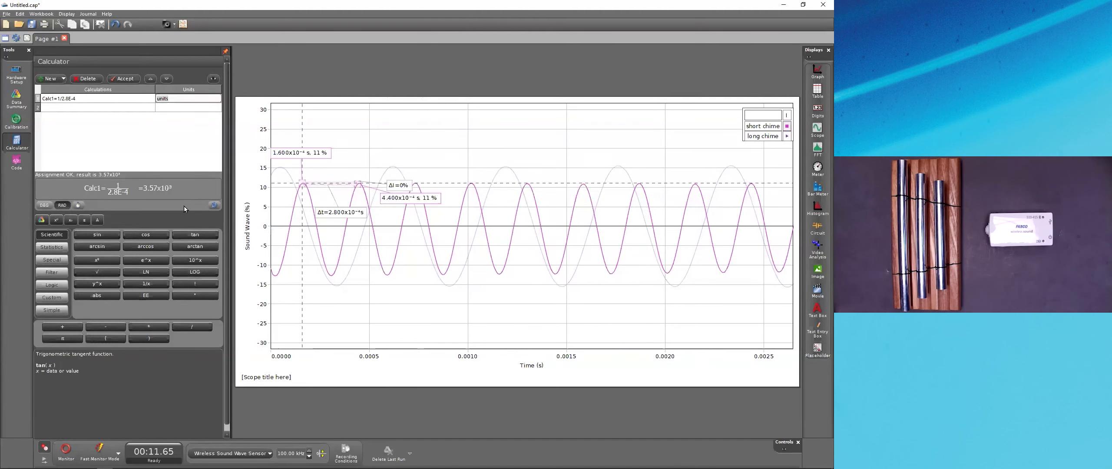
click(92, 103)
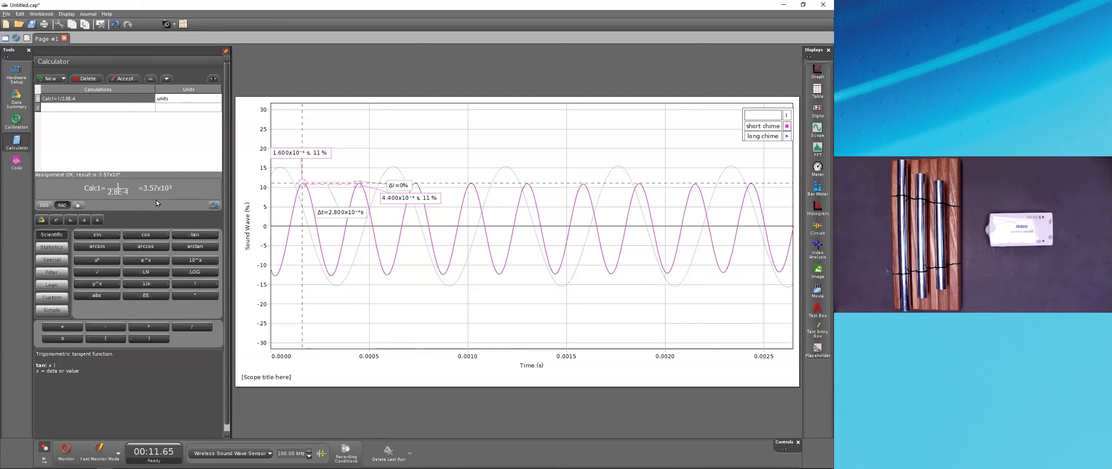
Make the long chime run active and measure the time between two neighbouring peaks with the coordinates delta tool.
click(787, 137)
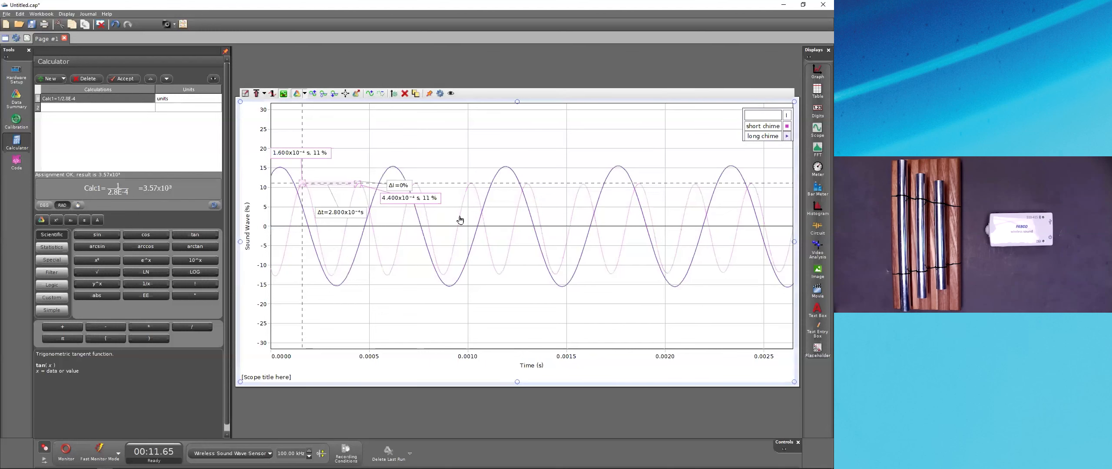
click(502, 166)
click(461, 137)
drag(646, 228, 619, 166)
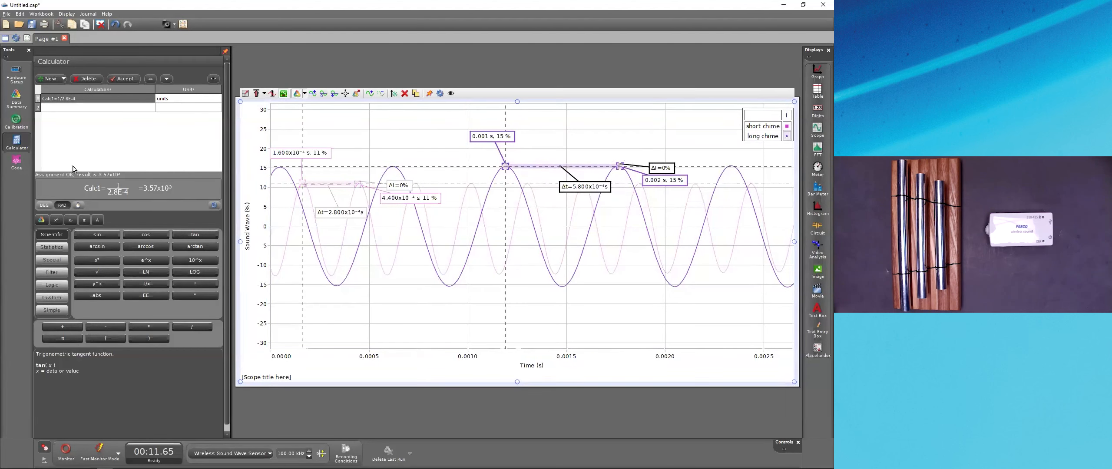
Enter 1/5.8E-4 as a second calculation for the long chime's frequency and close the Calculator.
click(65, 108)
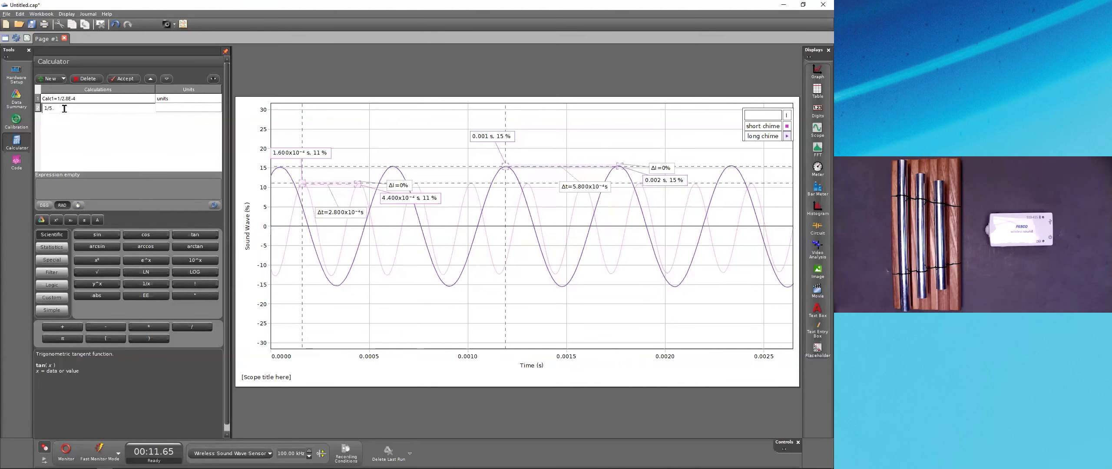
key(Return)
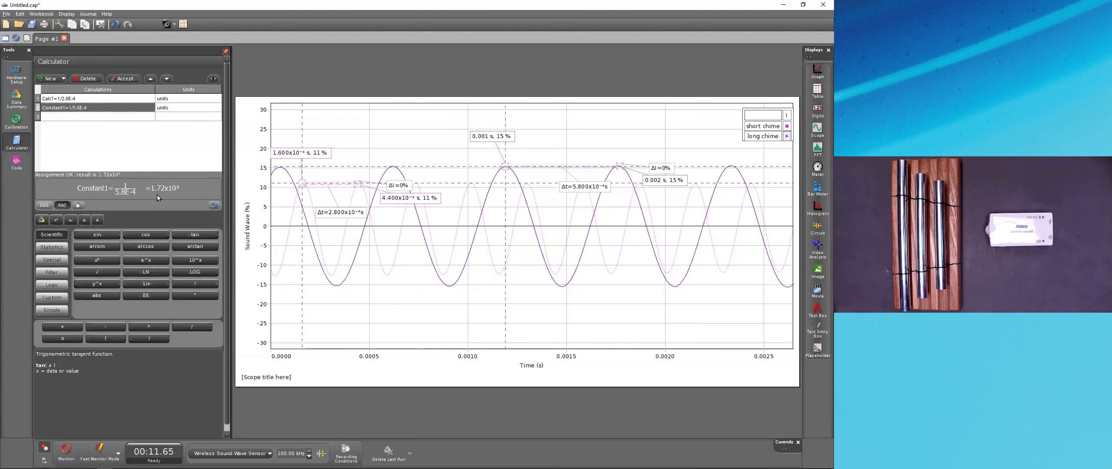
click(65, 99)
click(75, 107)
click(77, 100)
click(81, 110)
click(17, 142)
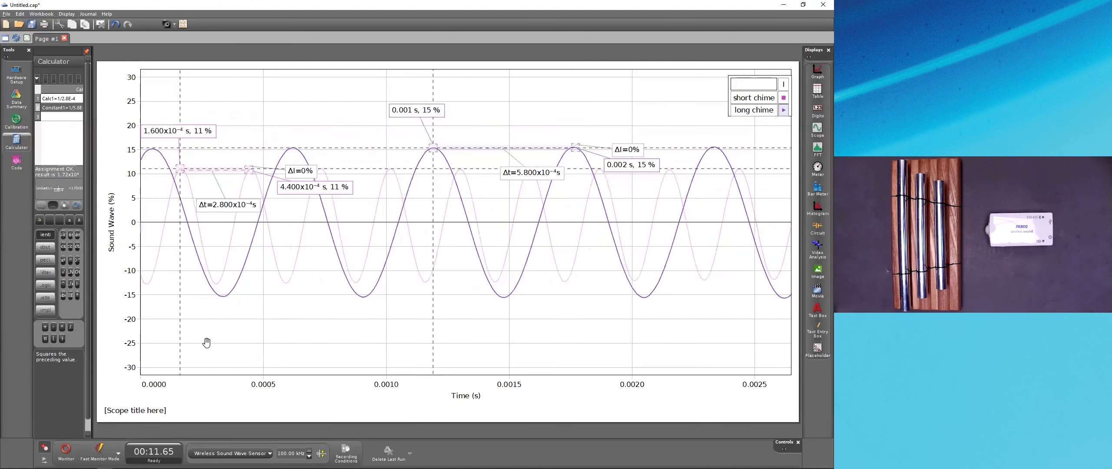
Turn off the multiple-run display and monitor the sound wave with the scope's vertical axis scaled to about ±75 %.
click(108, 53)
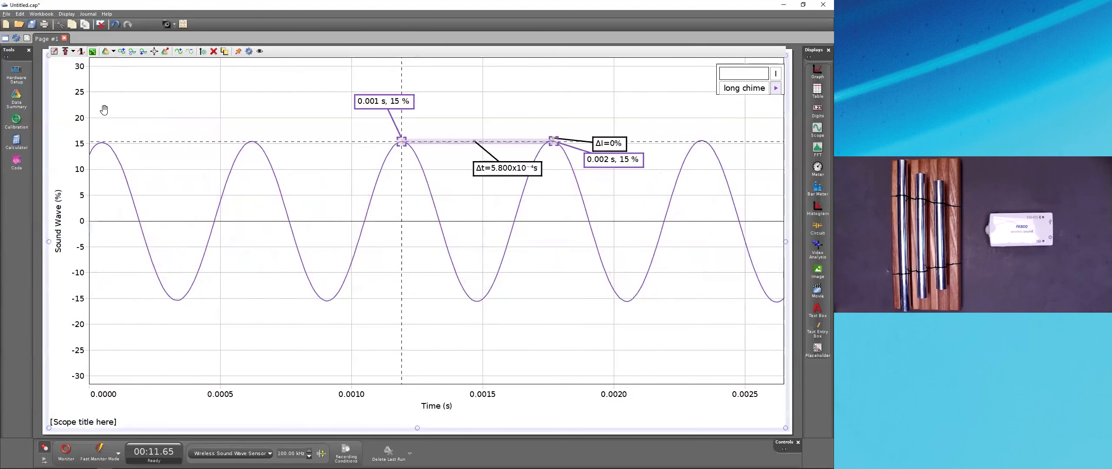
click(66, 450)
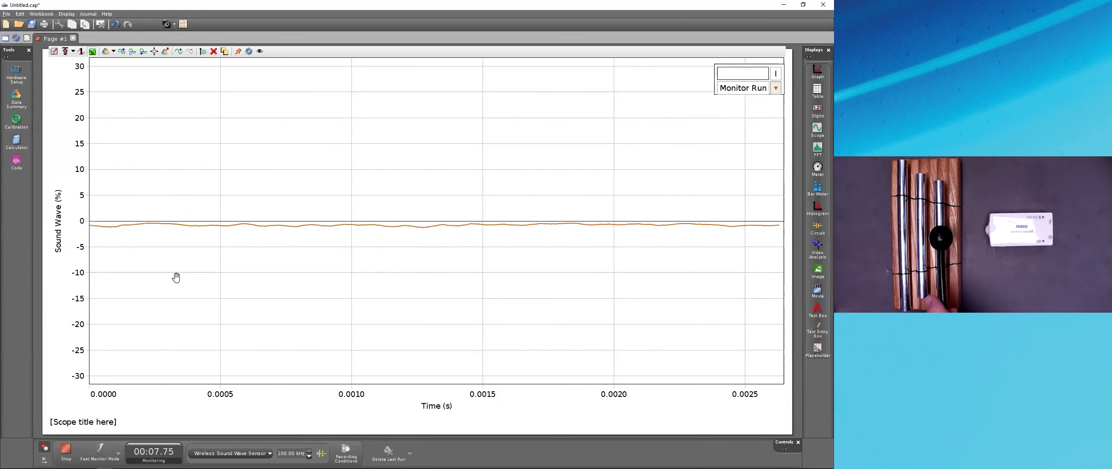
drag(78, 129, 76, 183)
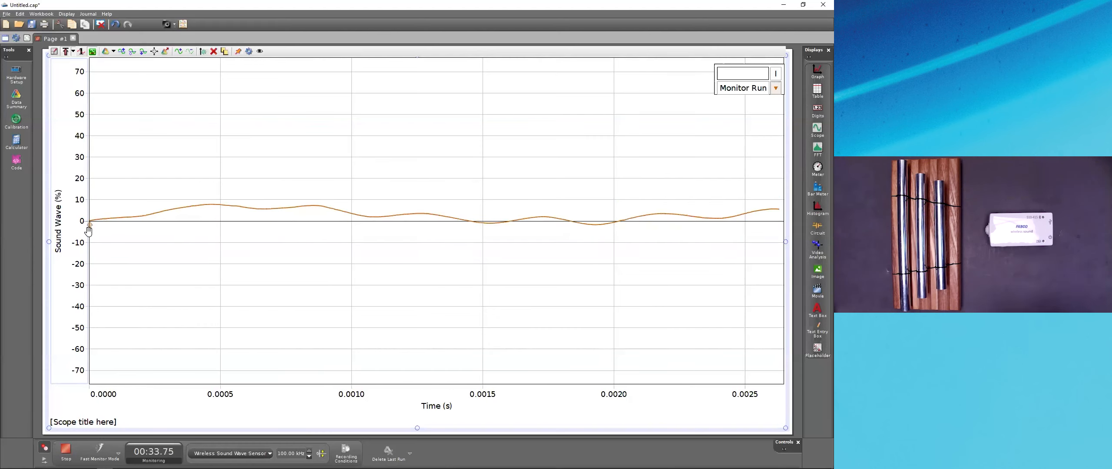
Try out a scope trigger level of about 25 %, and stop monitoring with the trigger switched off.
drag(90, 228, 90, 160)
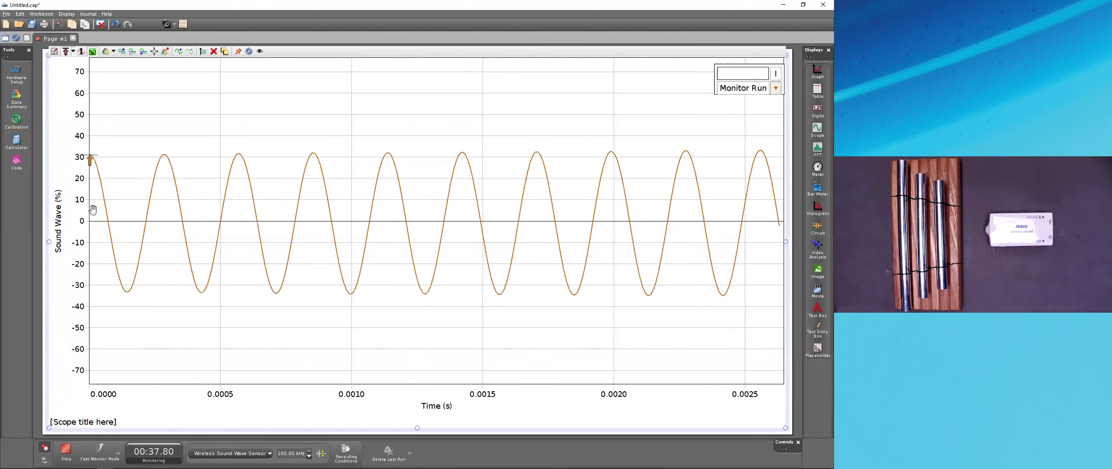
drag(89, 162, 90, 169)
click(65, 52)
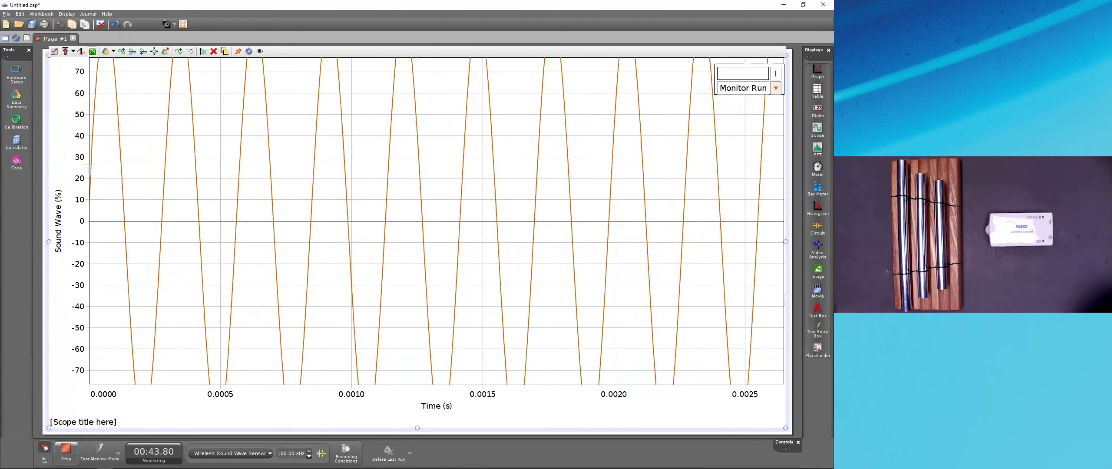
click(66, 451)
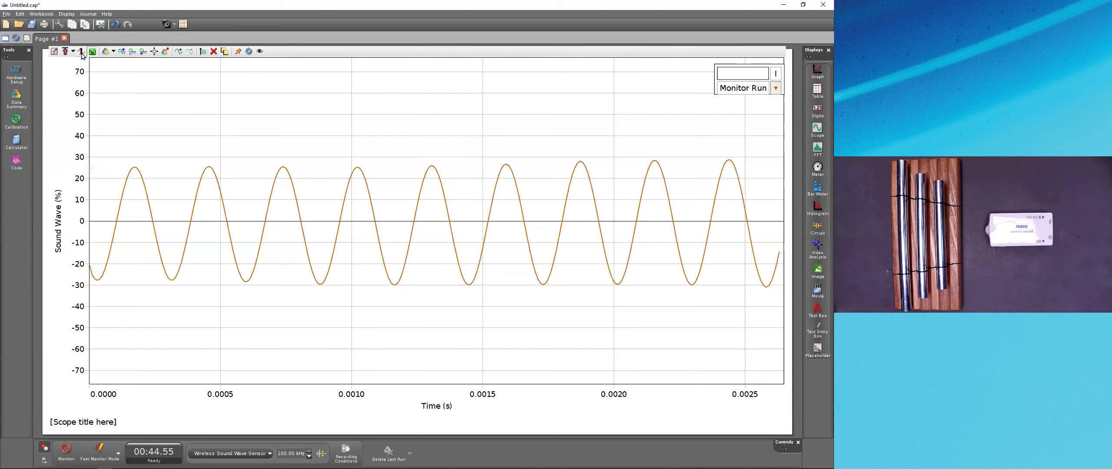
click(148, 123)
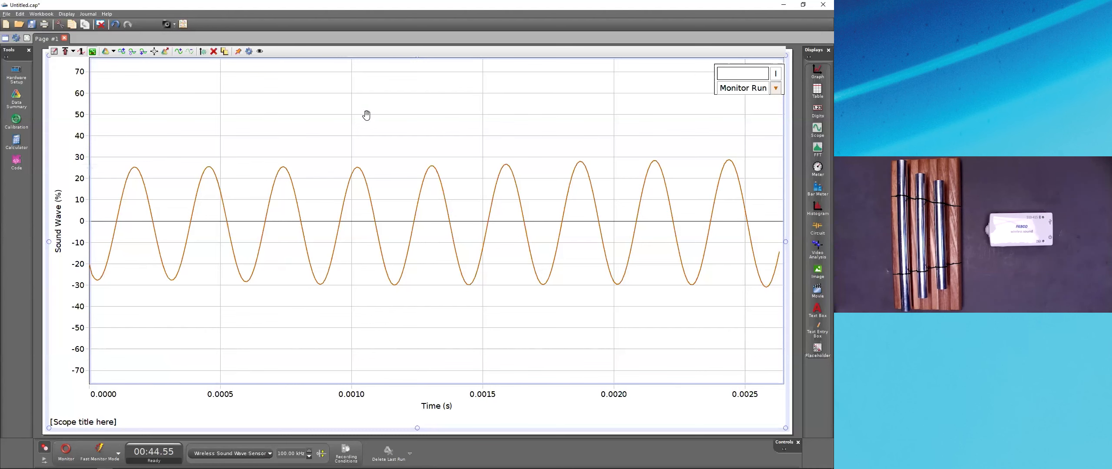
Add a new page with an FFT display showing the Sound Wave (%) measurement.
click(27, 39)
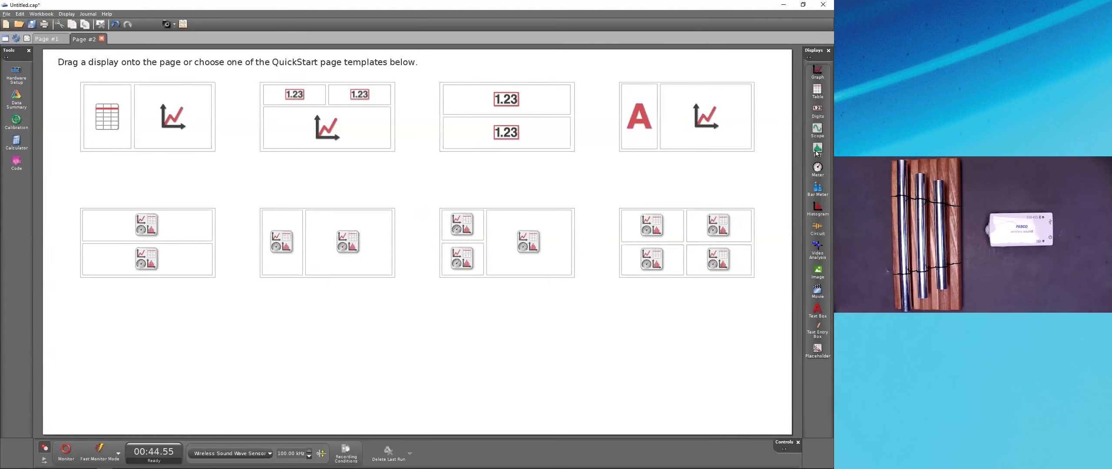
drag(820, 150, 577, 258)
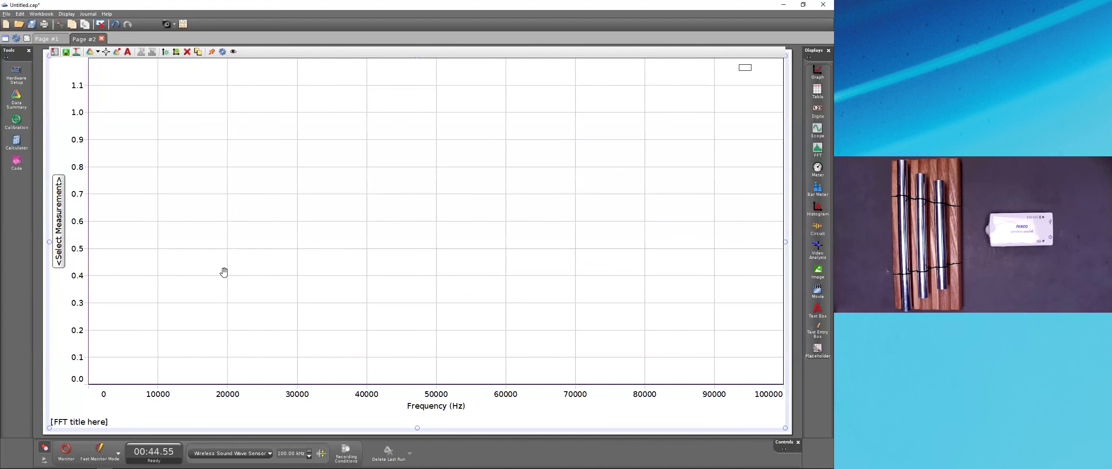
click(60, 260)
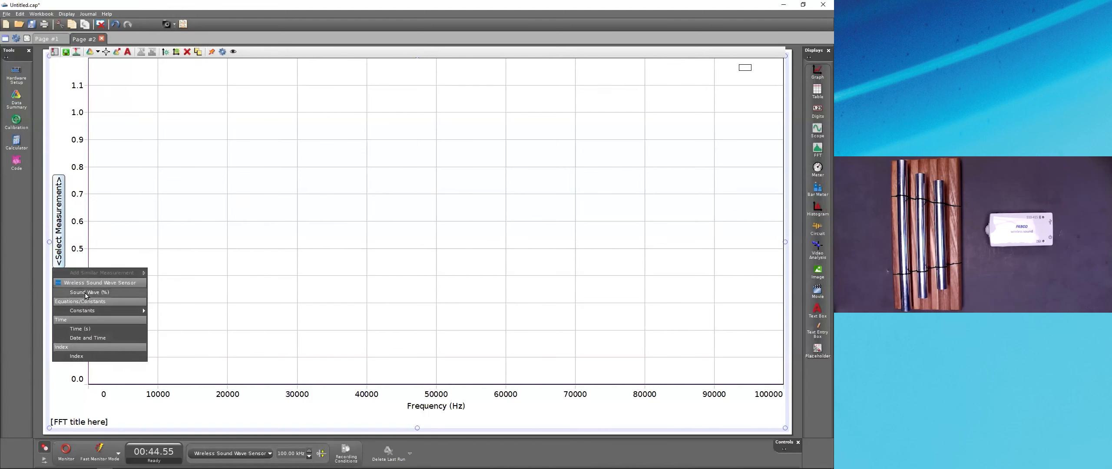
click(87, 293)
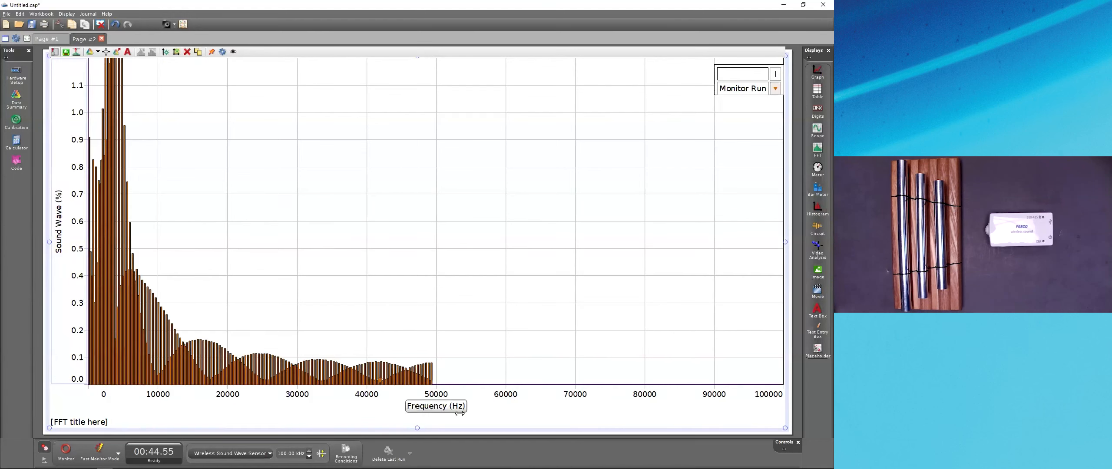
Expand the FFT frequency axis to end at about 12,500 Hz and monitor the short chime's spectrum.
drag(330, 394, 443, 395)
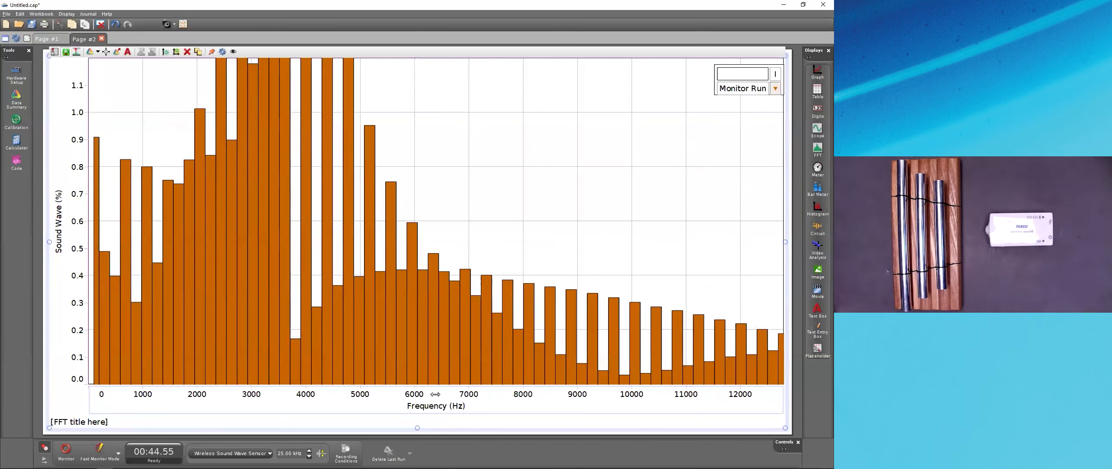
click(65, 451)
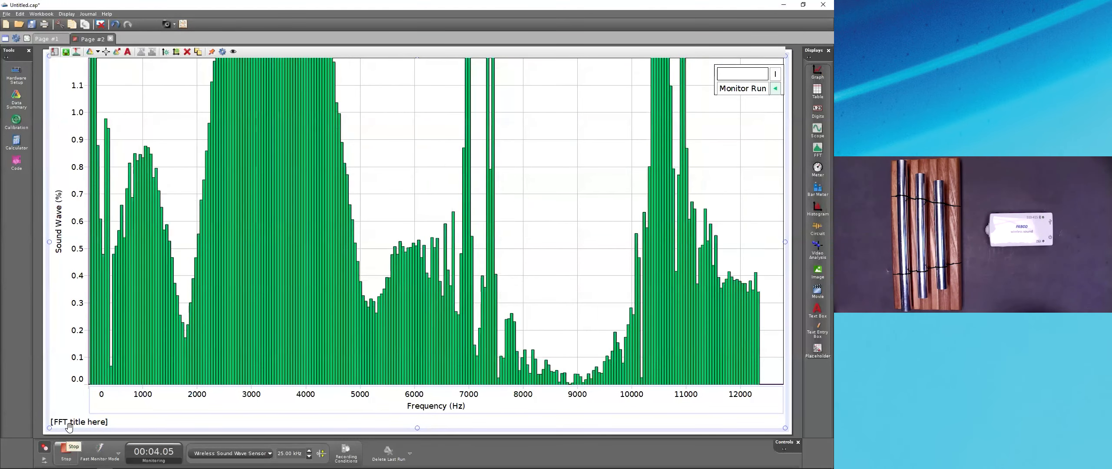
drag(77, 150, 78, 275)
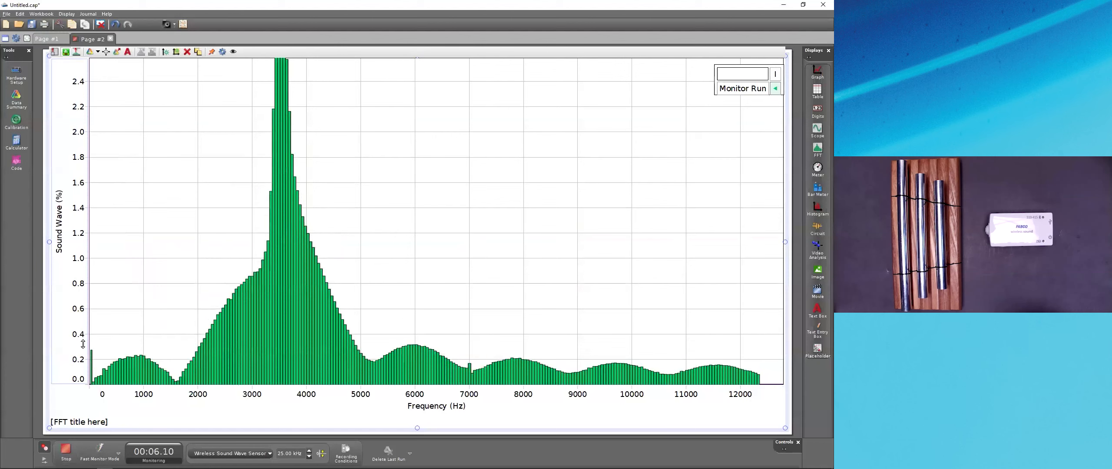
click(65, 449)
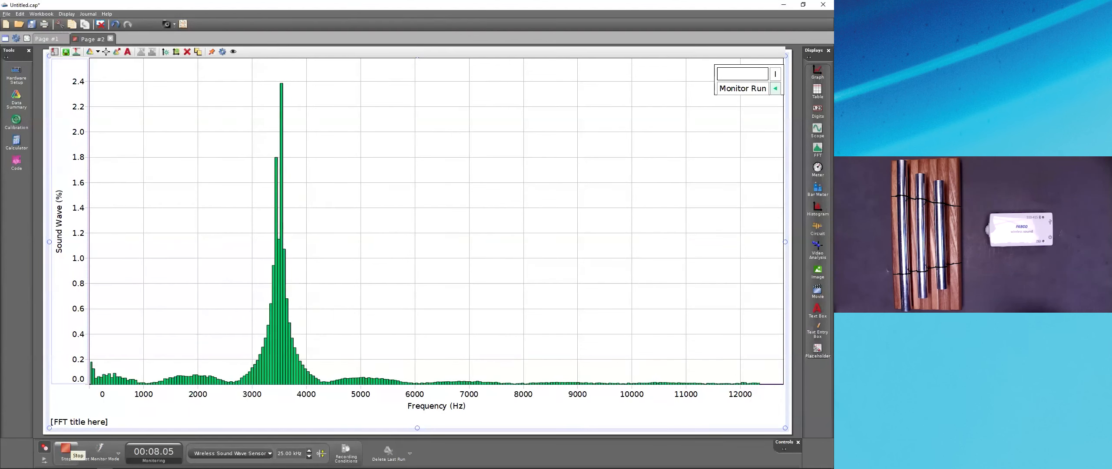
Scale the FFT vertical axis to about 14 % and mark the short chime's peak with the coordinates tool.
drag(79, 157, 78, 321)
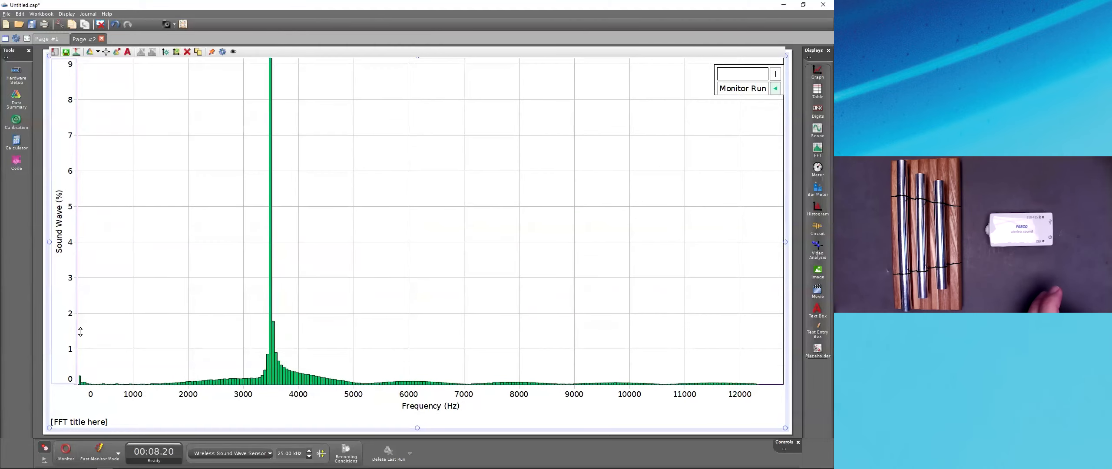
drag(65, 205, 63, 265)
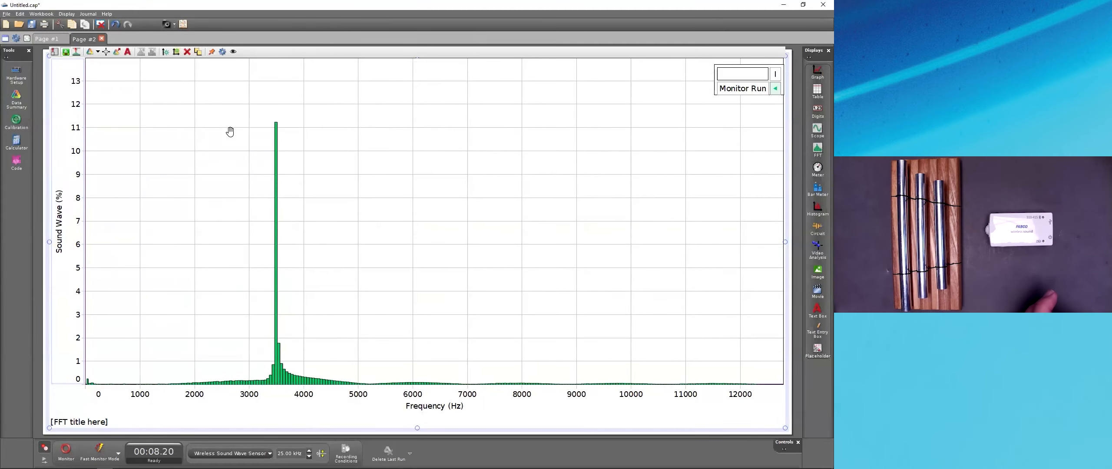
click(276, 126)
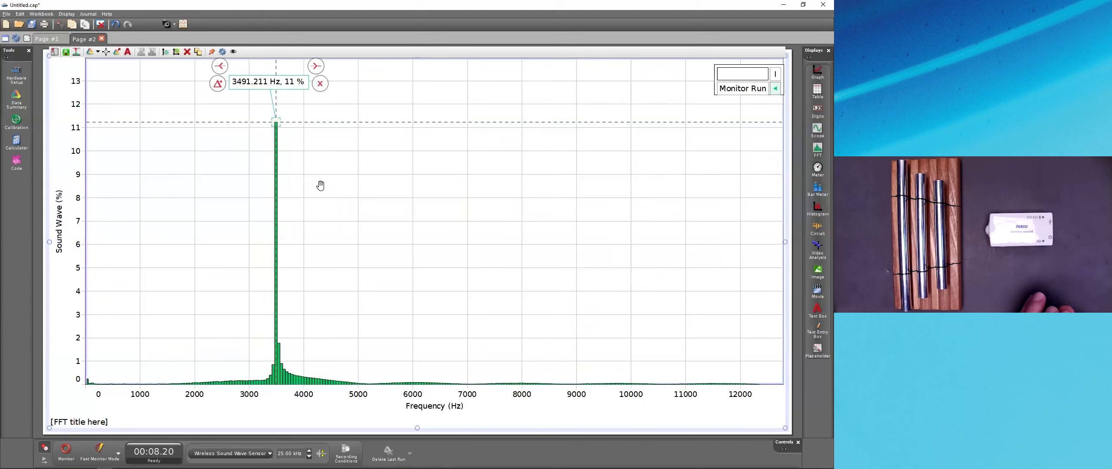
click(272, 86)
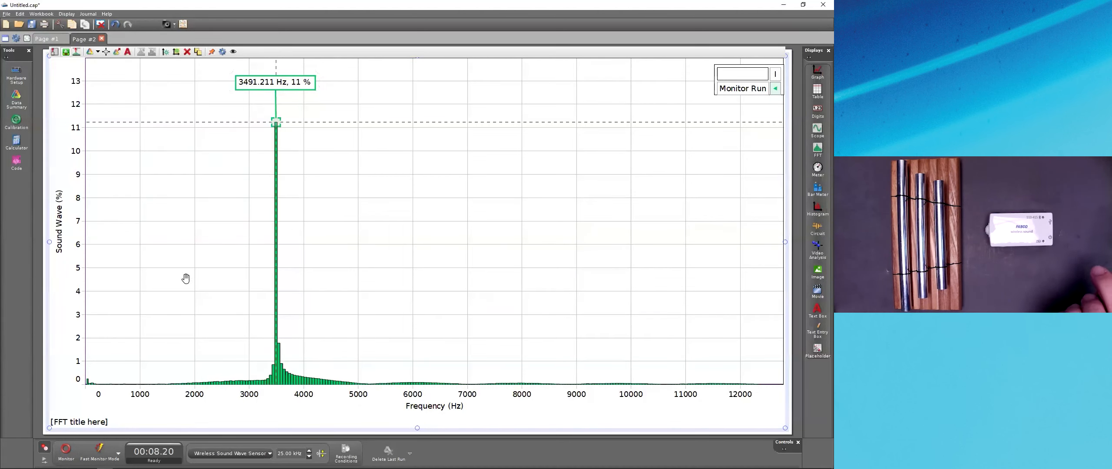
Monitor the long chime's spectrum in the FFT and mark its peak with the coordinates tool.
click(66, 449)
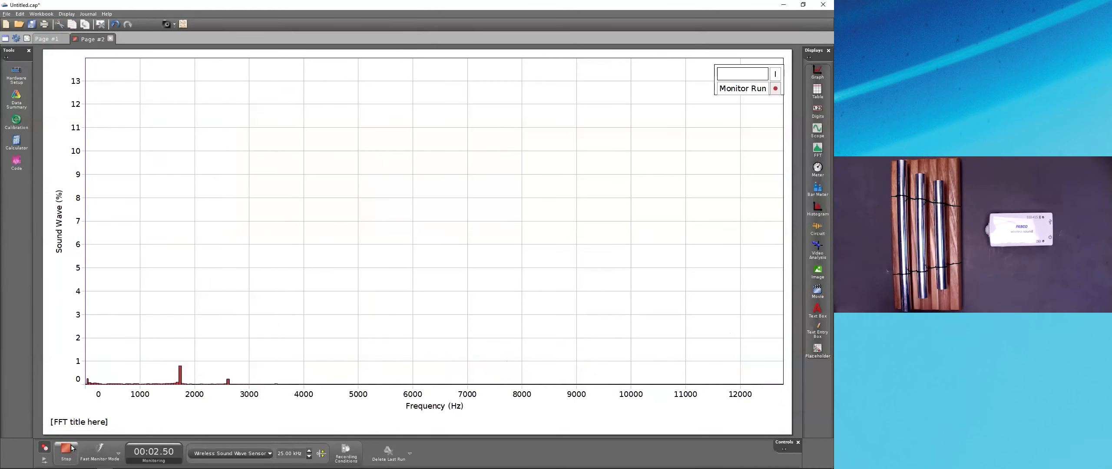
click(67, 448)
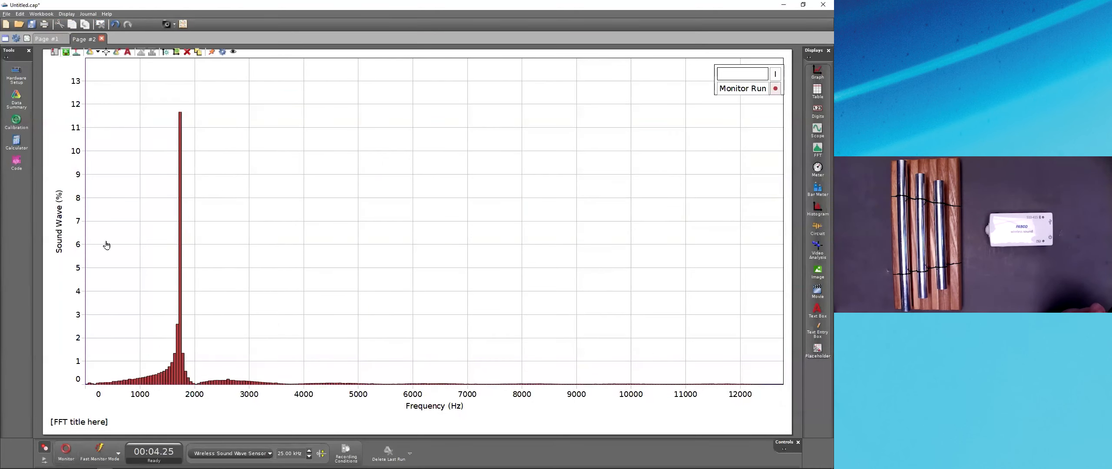
click(181, 111)
click(181, 110)
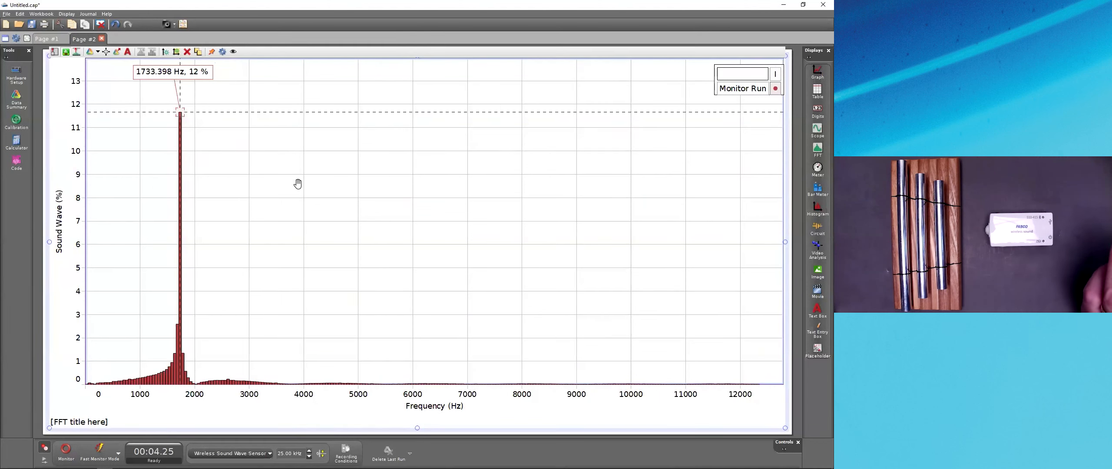
Monitor several chimes sounding together in the Page #1 scope and scale its vertical axis to about ±140 %.
click(48, 39)
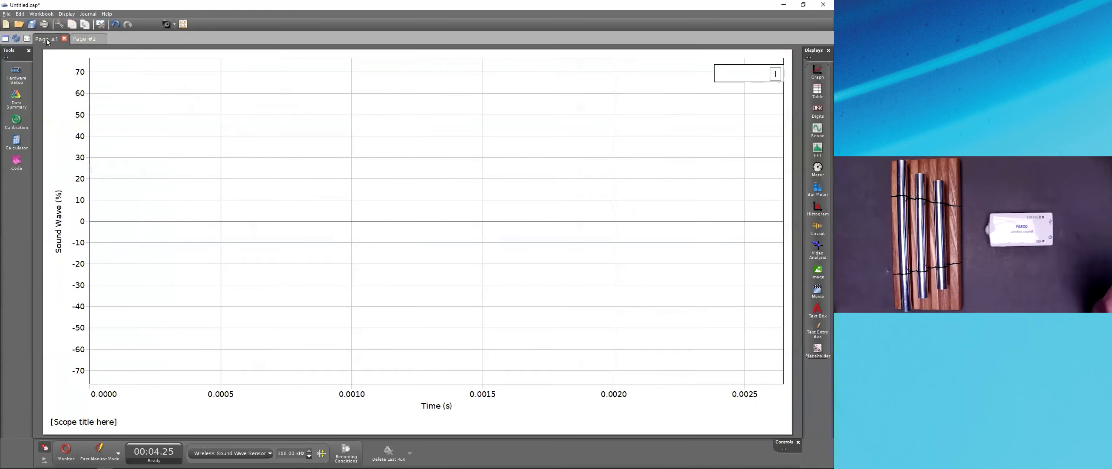
click(66, 450)
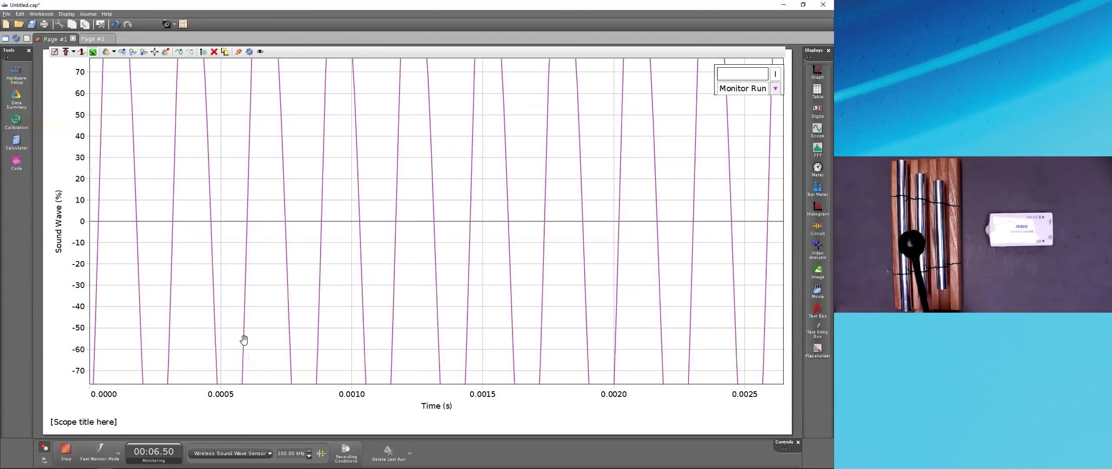
click(65, 451)
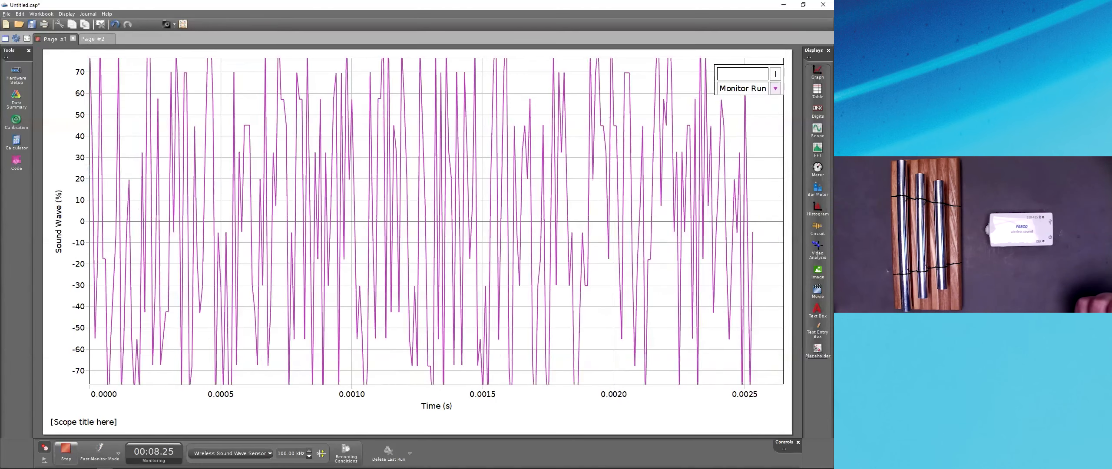
drag(80, 113, 82, 163)
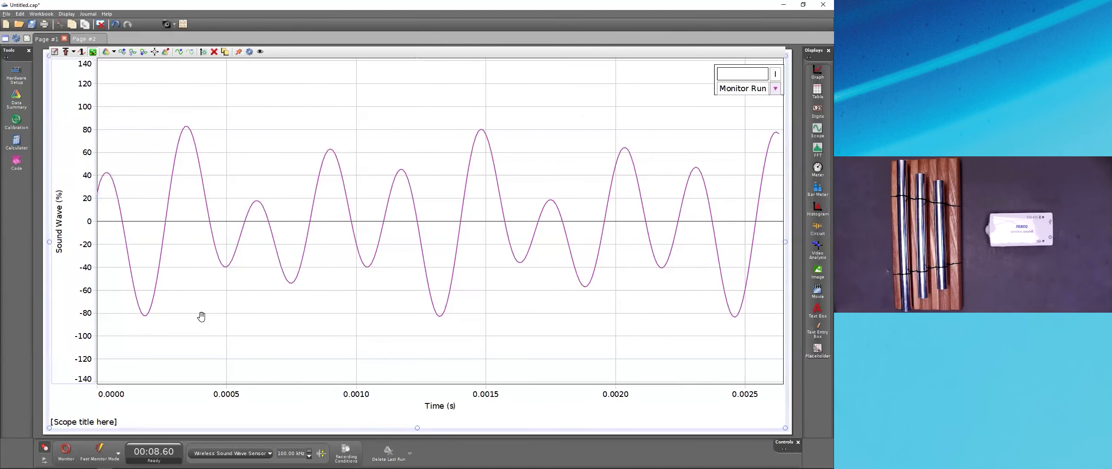
Monitor the chimes sounding together in the FFT display on Page #2.
click(82, 40)
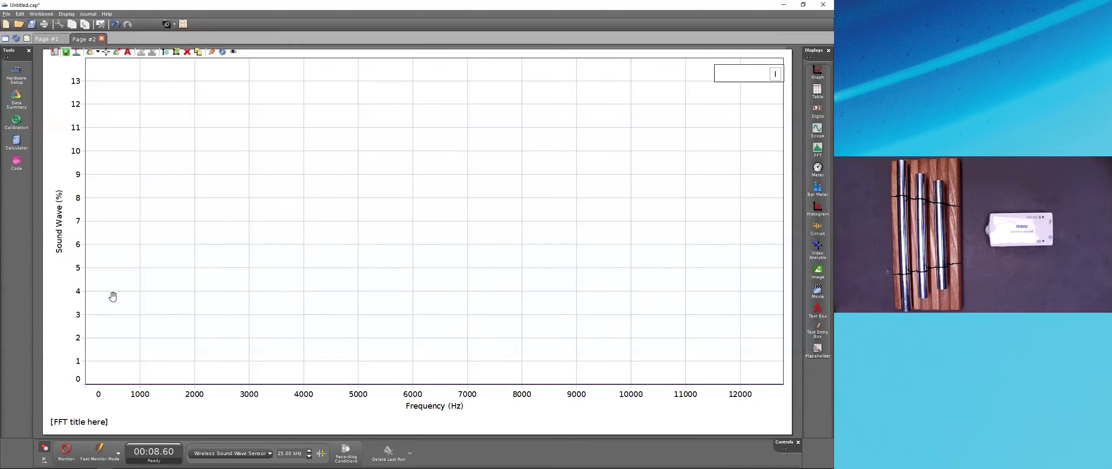
click(66, 450)
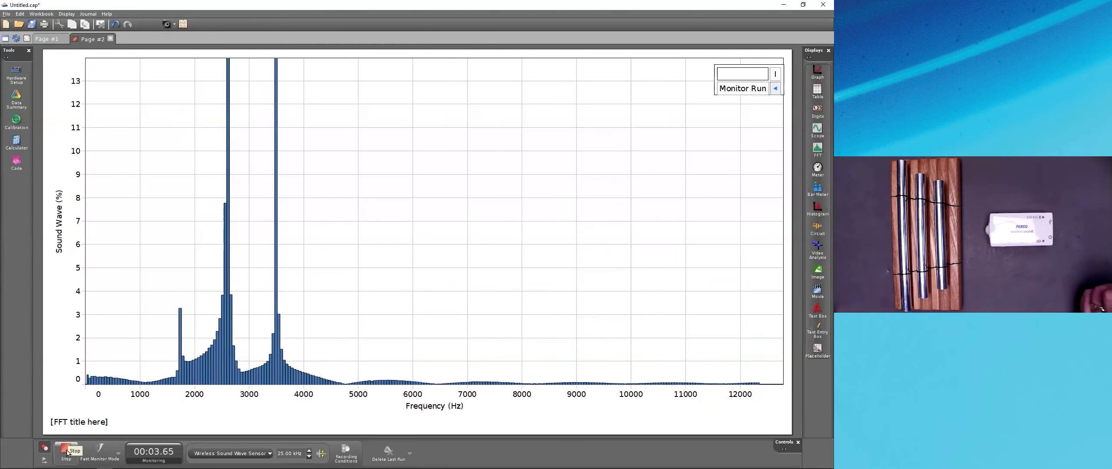
click(67, 453)
Scale the FFT axes to about 9,000 Hz and 17 %, and mark the middle peak with the coordinates tool.
drag(218, 401, 295, 402)
drag(82, 121, 82, 158)
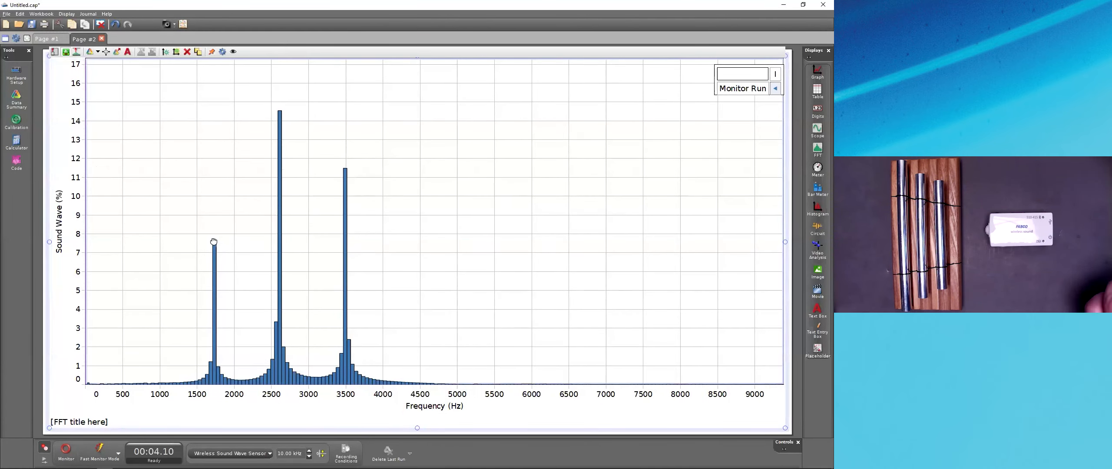
click(280, 110)
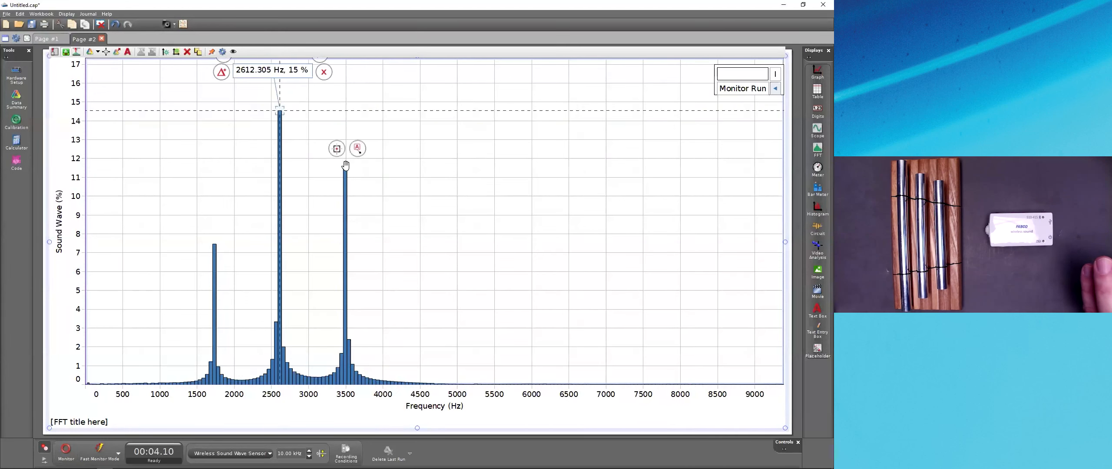
Mark the other two FFT peaks, near 3,491 Hz and 1,733 Hz, with coordinates tools.
click(335, 149)
click(208, 233)
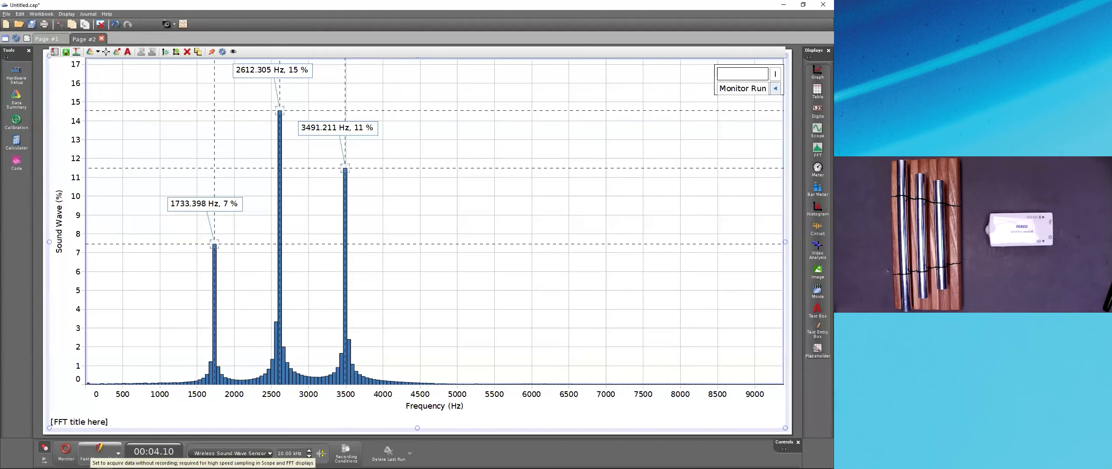
Switch to the PowerPoint slide show to view the Agenda slide, and return to the Page #1 scope in Capstone.
key(alt+Tab)
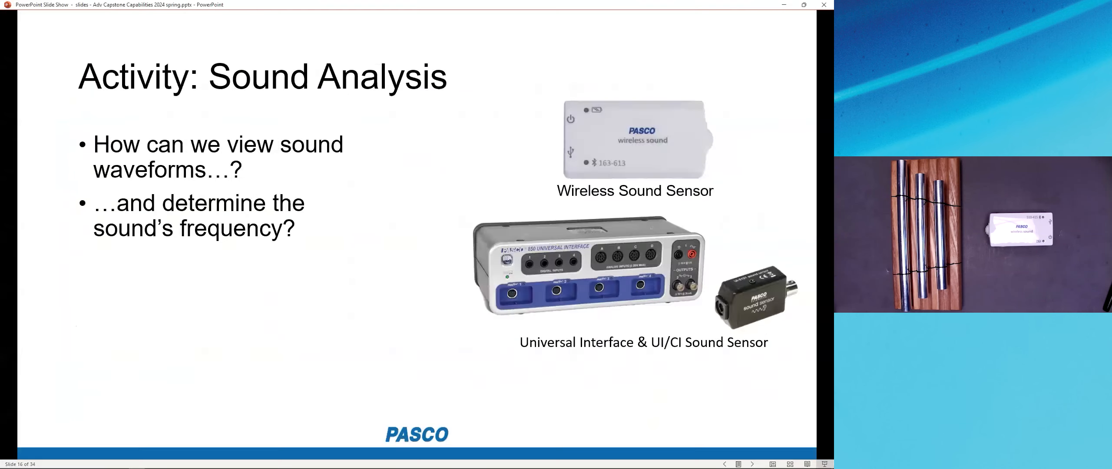
key(Left)
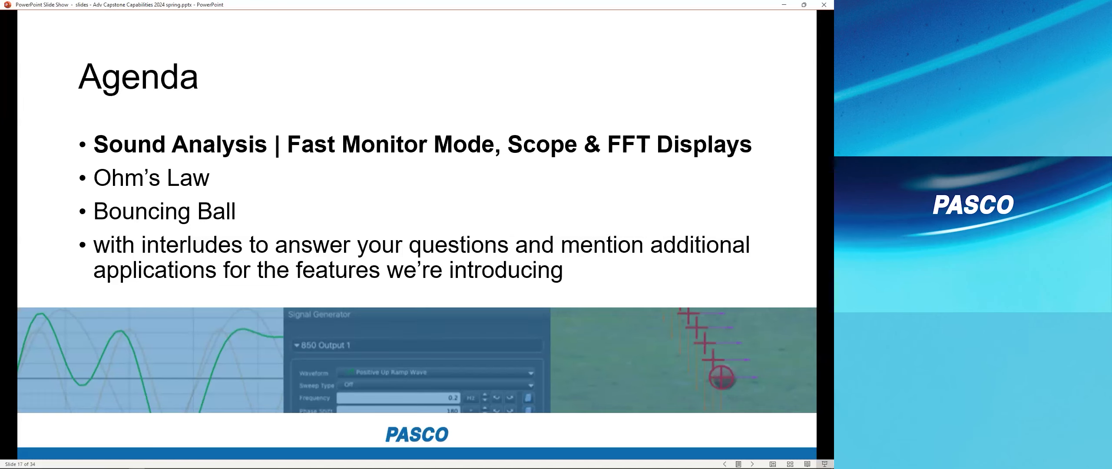
click(104, 468)
click(45, 42)
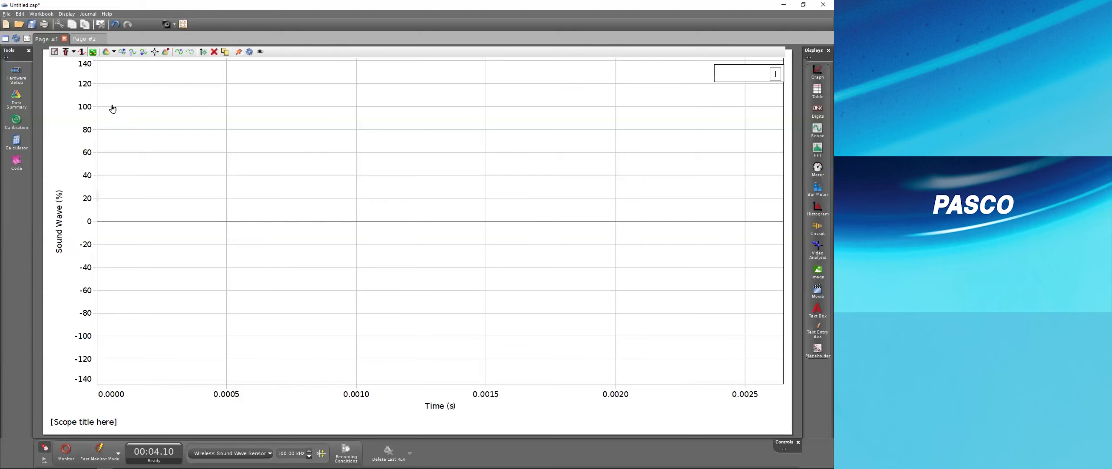
Switch to the PowerPoint slide show and advance to the Take It Further slide's LRC circuit example.
key(alt+Tab)
click(181, 219)
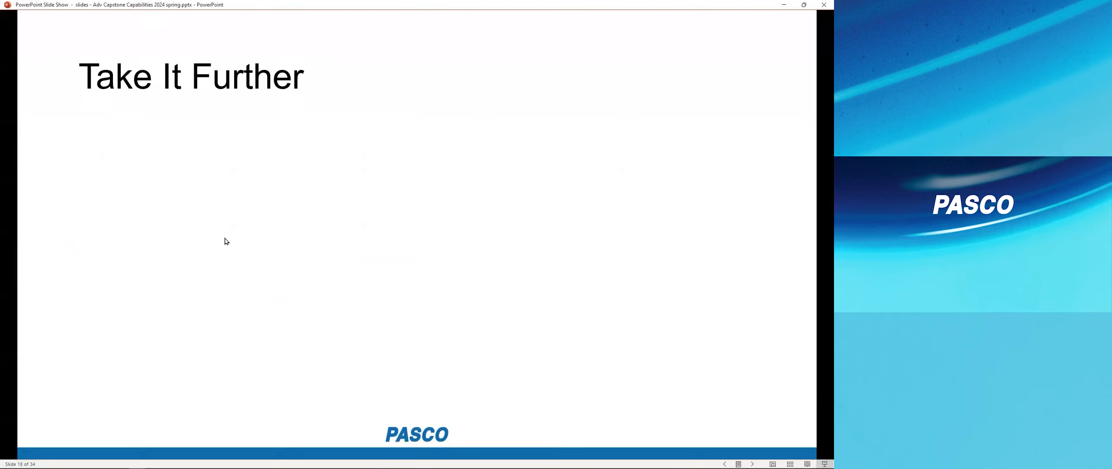
click(226, 242)
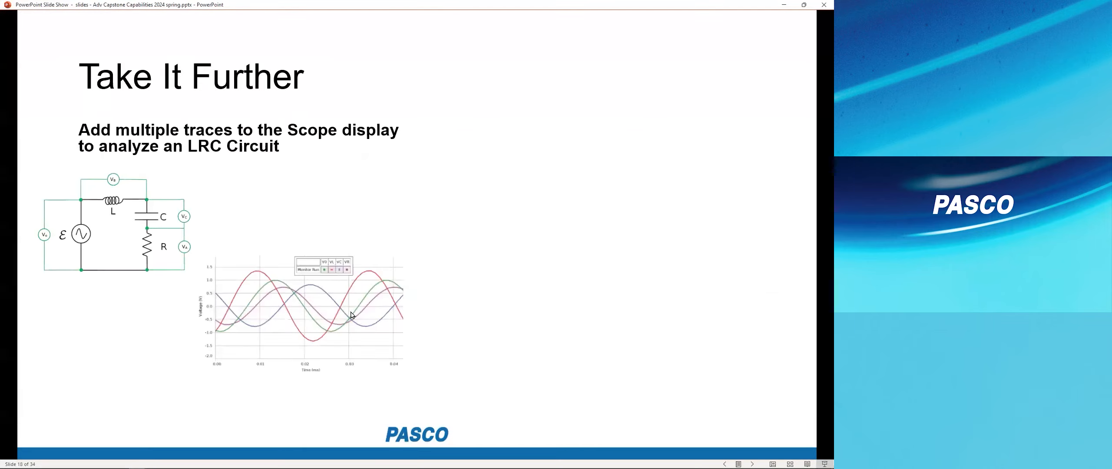
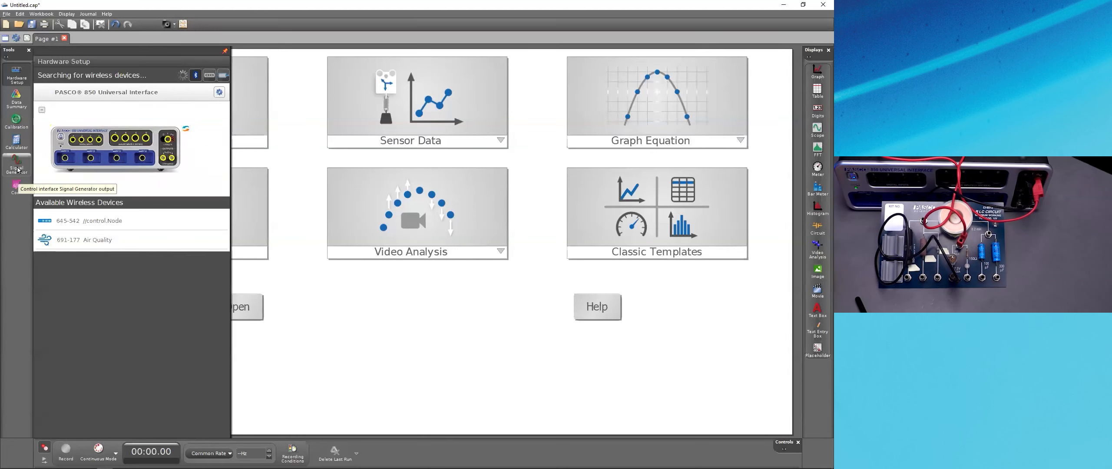
Set the signal generator's 850 Output 1 sine wave to 1 Hz and 5 V amplitude, and run the output briefly.
click(19, 173)
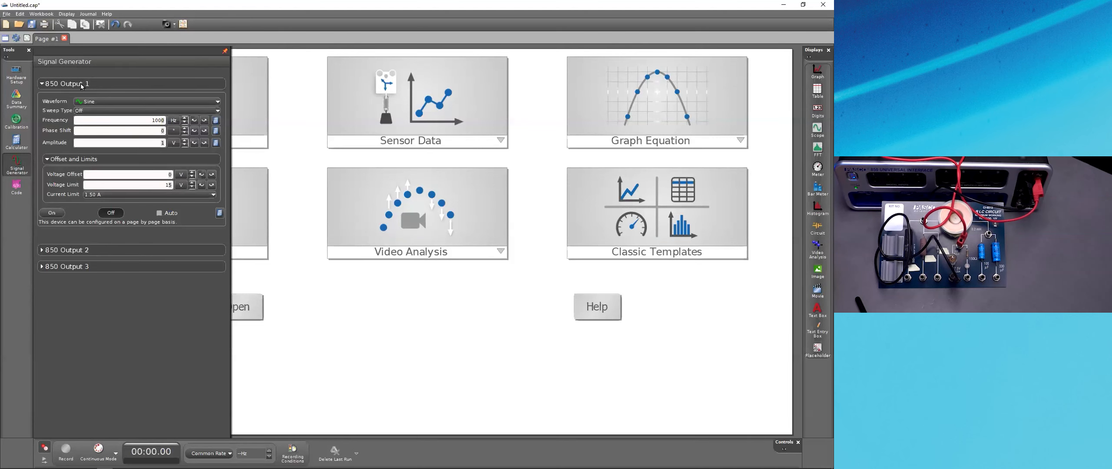
click(63, 250)
click(63, 250)
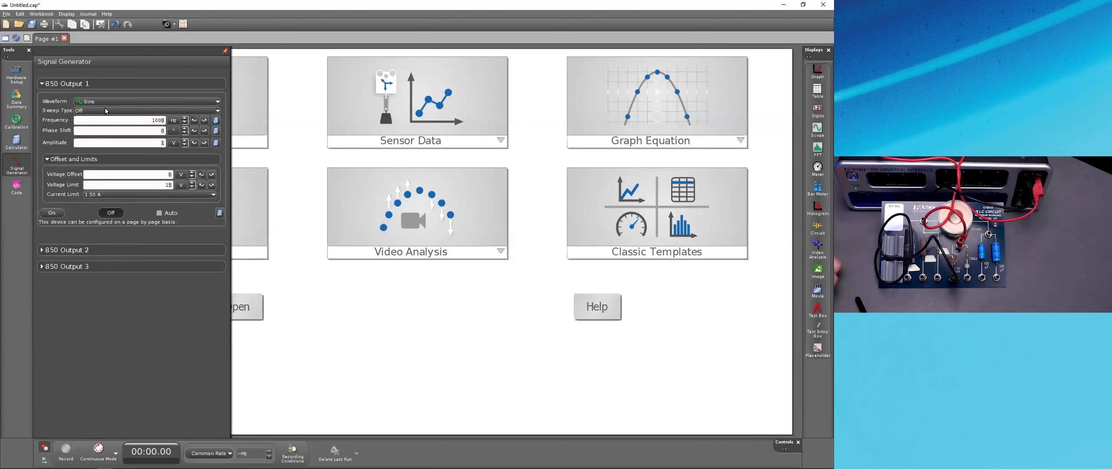
click(161, 120)
text(1)
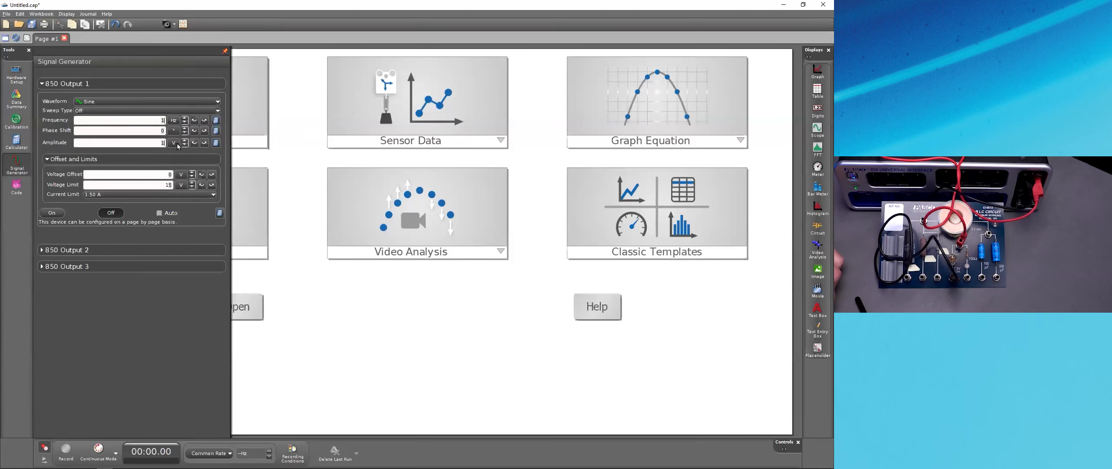
click(163, 143)
text(5)
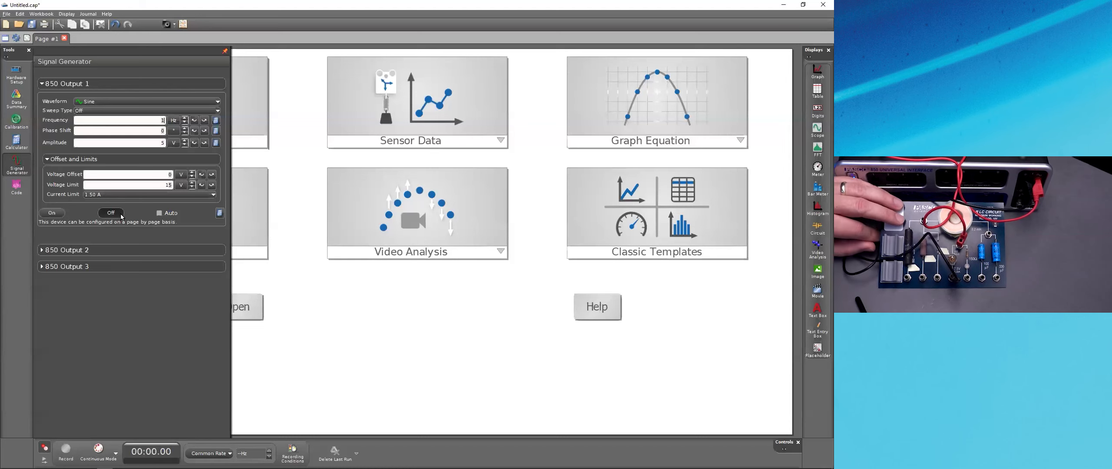
click(57, 212)
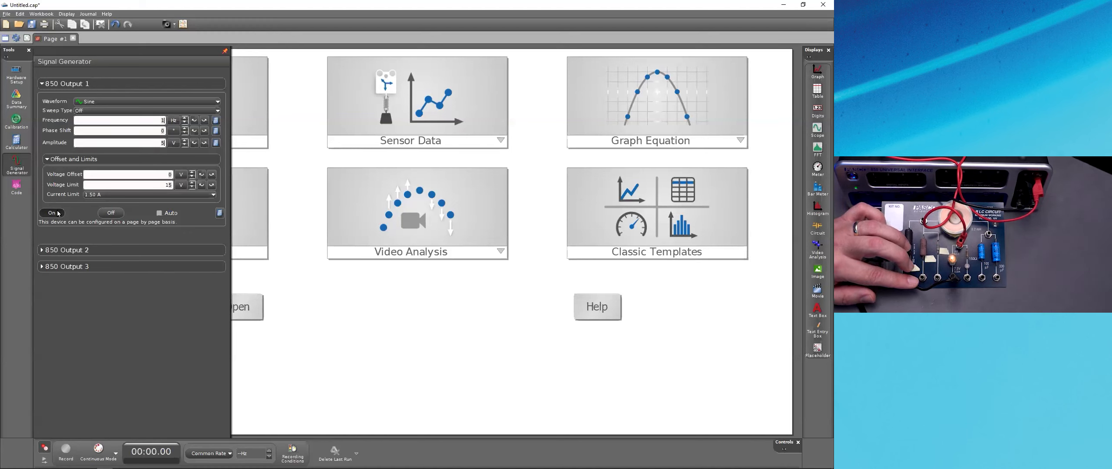
click(111, 212)
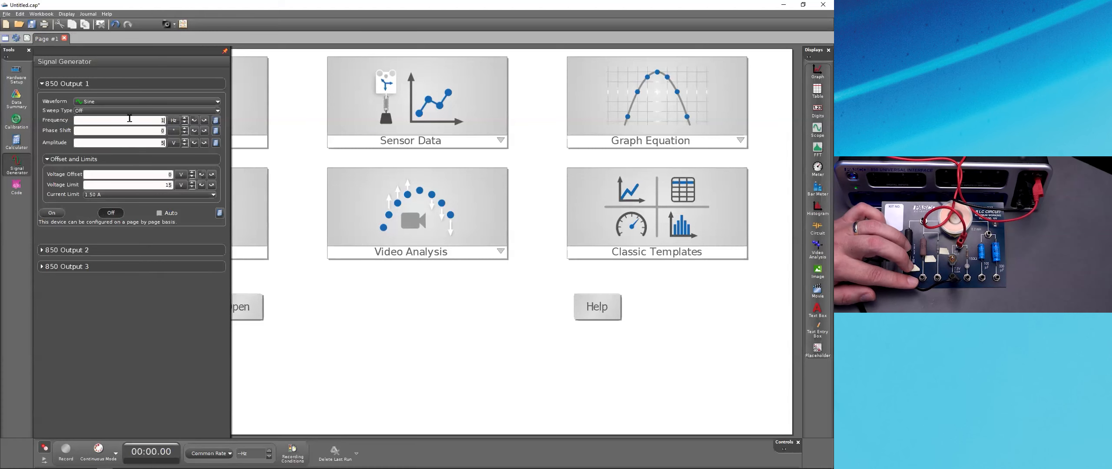
Run 850 Output 1 with a DC waveform, raise its voltage and lower it to 1 V, and switch it off.
click(134, 101)
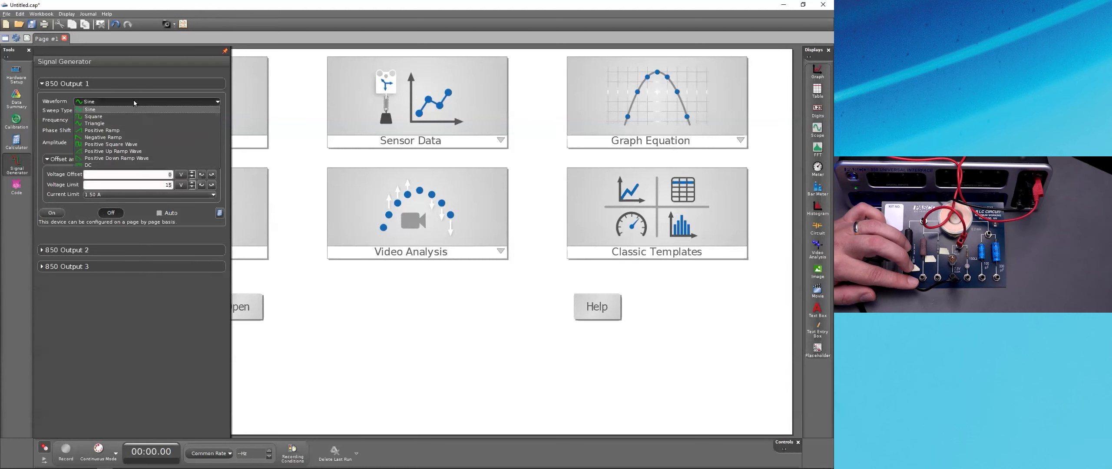
click(127, 165)
click(51, 176)
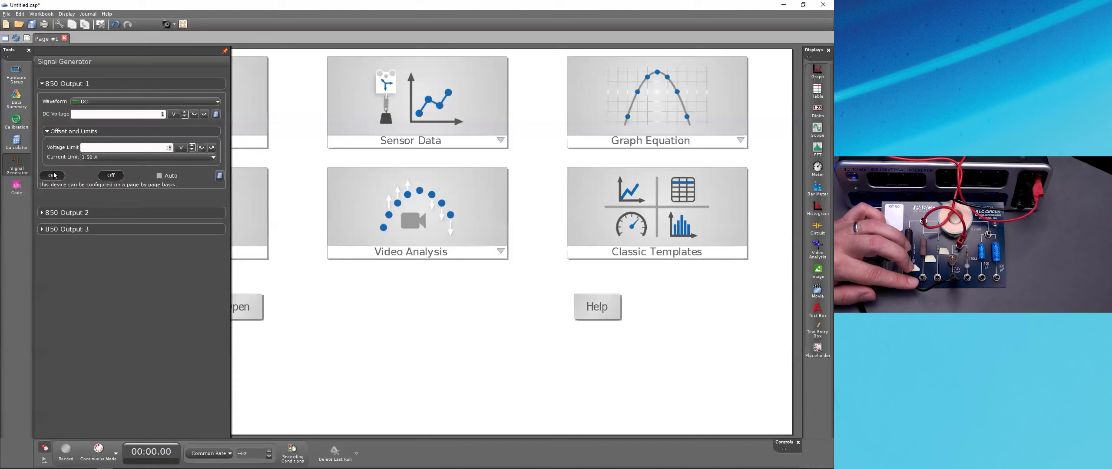
click(184, 112)
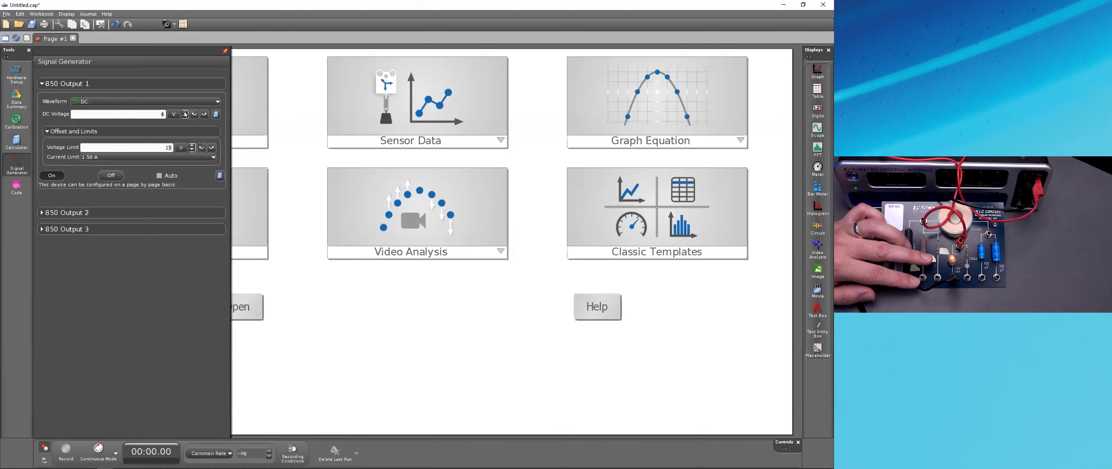
click(184, 118)
click(118, 178)
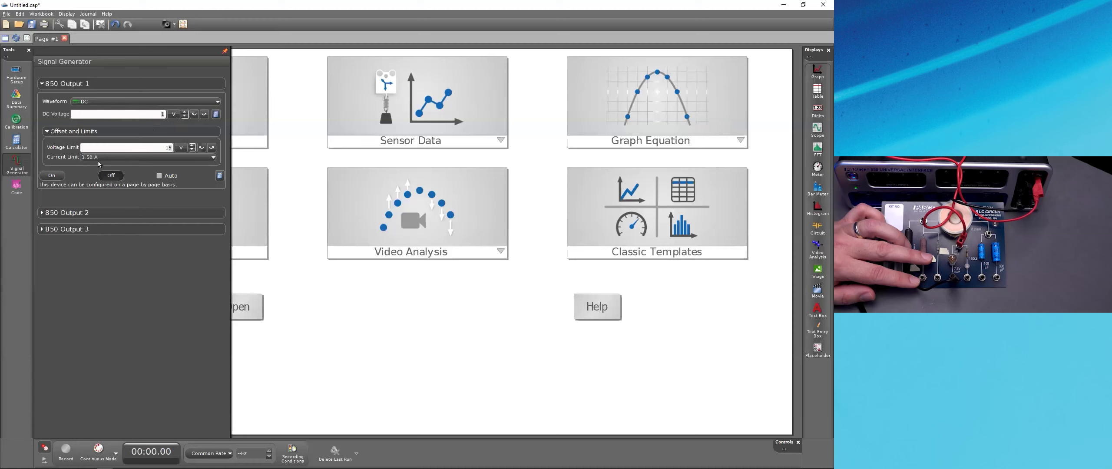
Change 850 Output 1 to a Positive Up Ramp Wave with a frequency of 0.1 Hz.
click(89, 103)
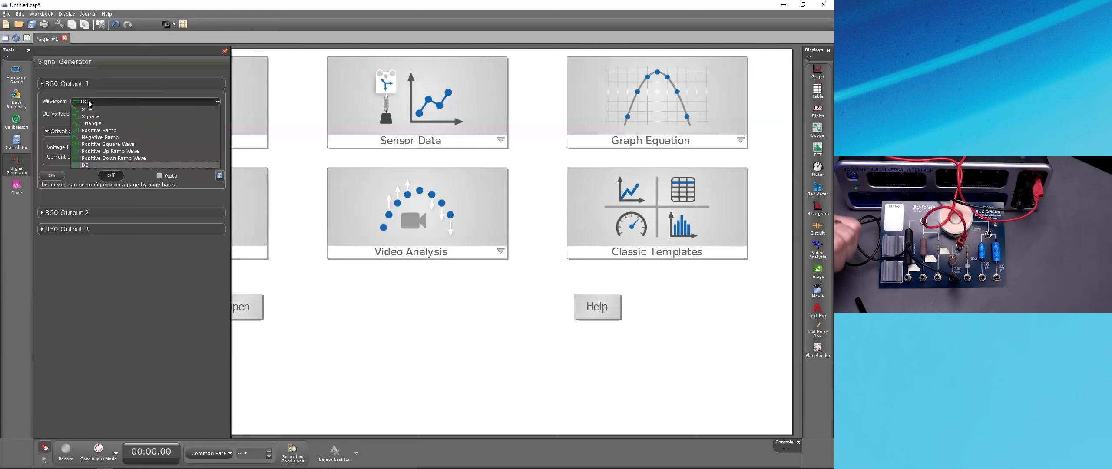
click(125, 152)
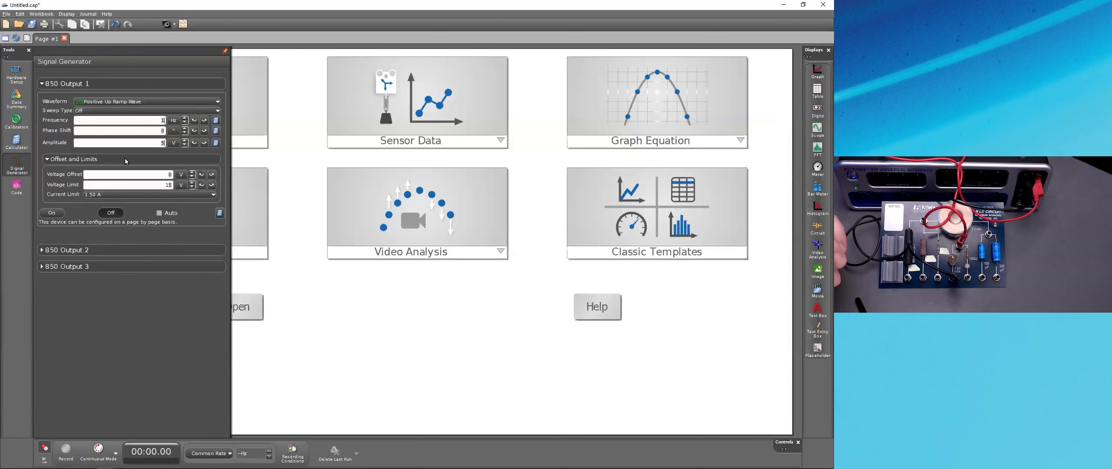
drag(141, 122, 173, 126)
text(0.)
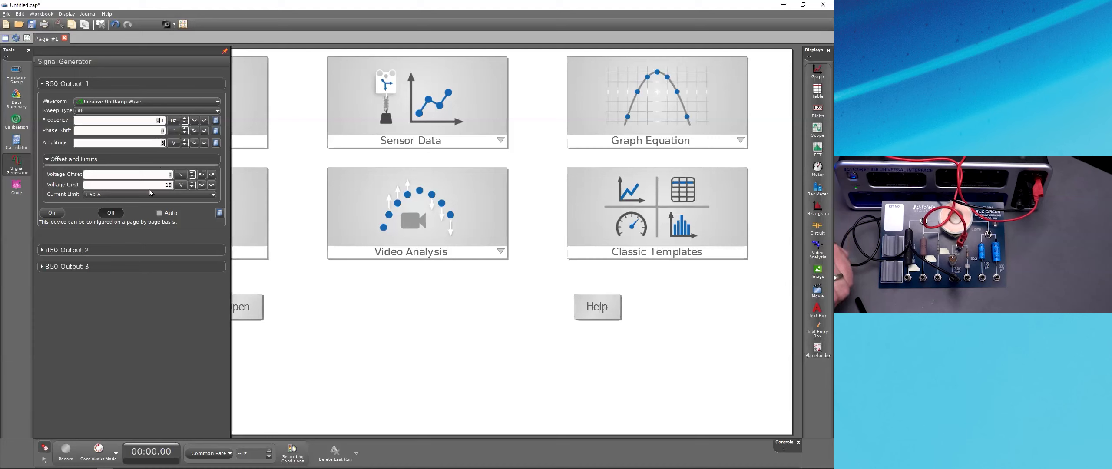
Run the ramp wave output briefly, switch it off, and enable Auto for 850 Output 1.
click(61, 214)
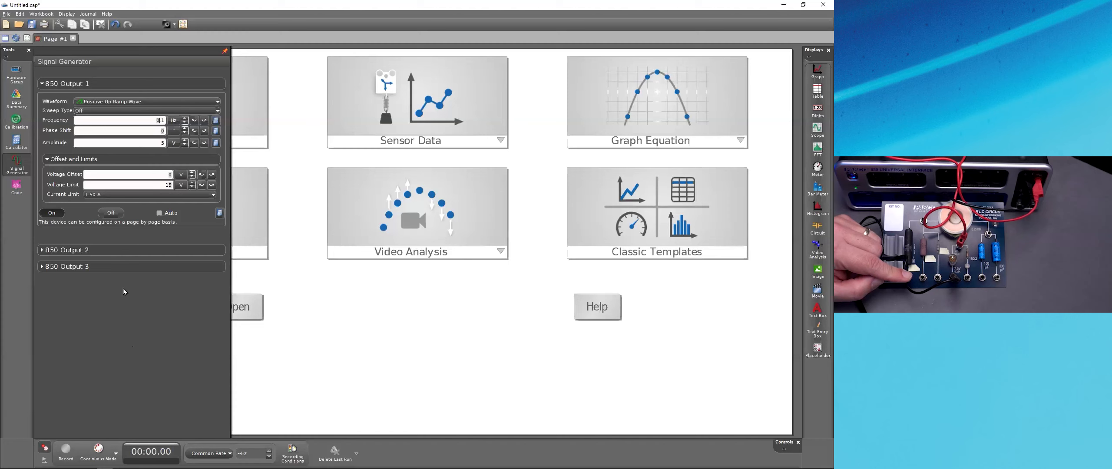
click(113, 213)
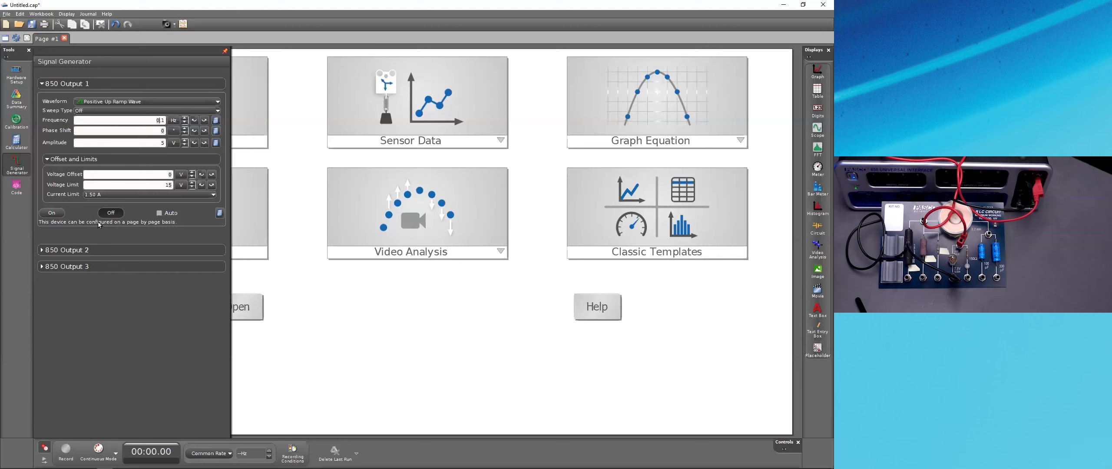
click(159, 213)
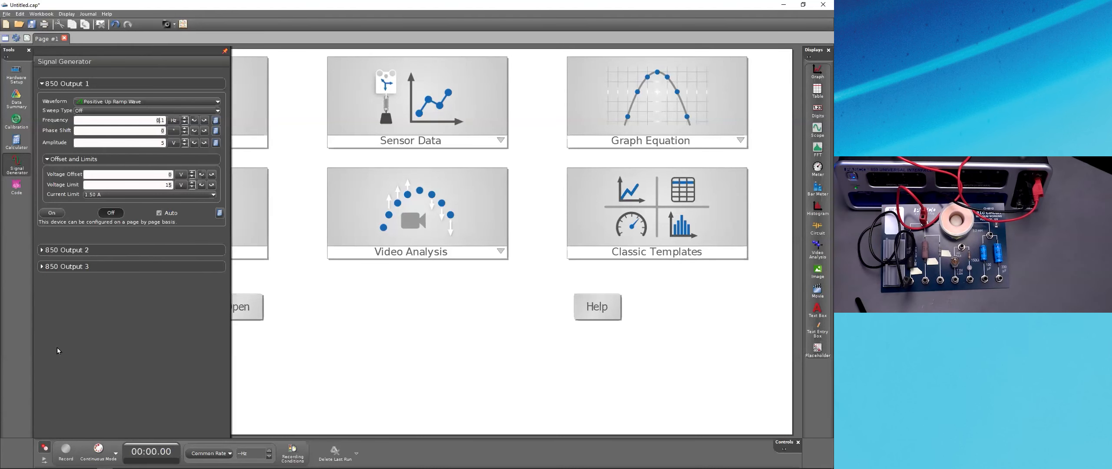
View the next point on the Ohm's Law slide in PowerPoint and return to Capstone.
key(alt+Tab)
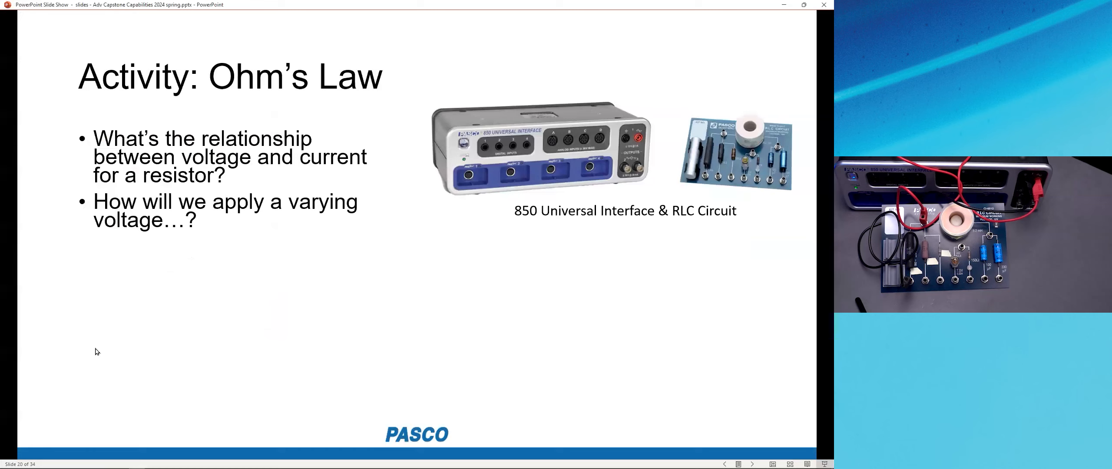
click(96, 352)
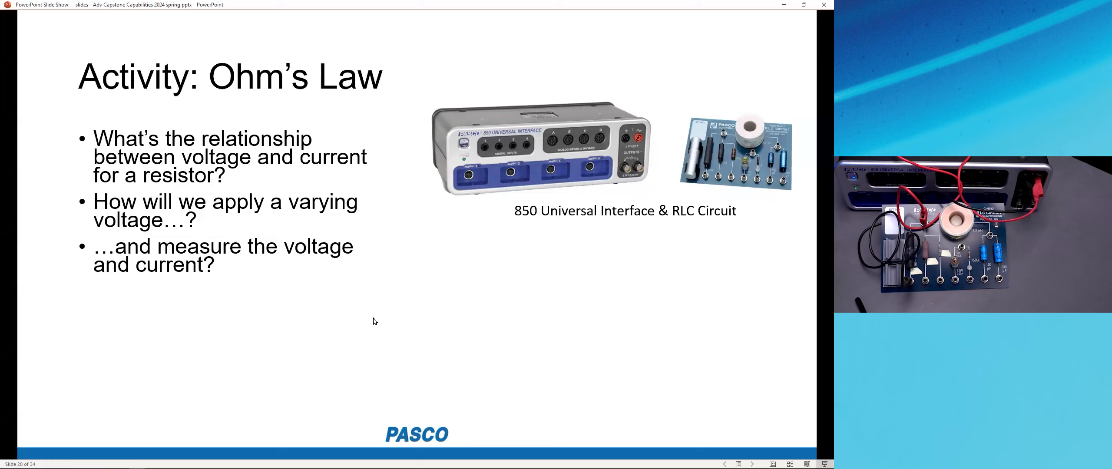
key(alt+Tab)
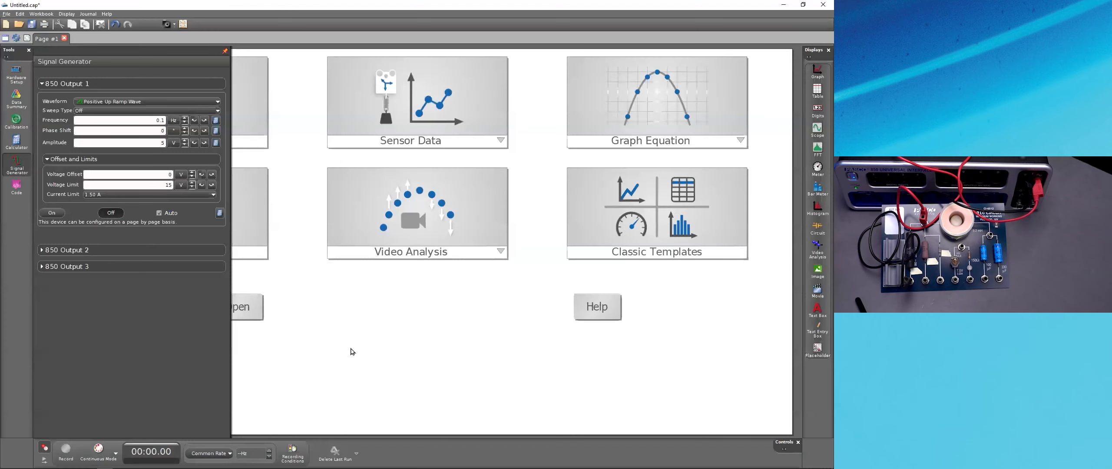
Add an Output Voltage-Current Sensor to the 850 Universal Interface's output in the hardware setup.
click(9, 167)
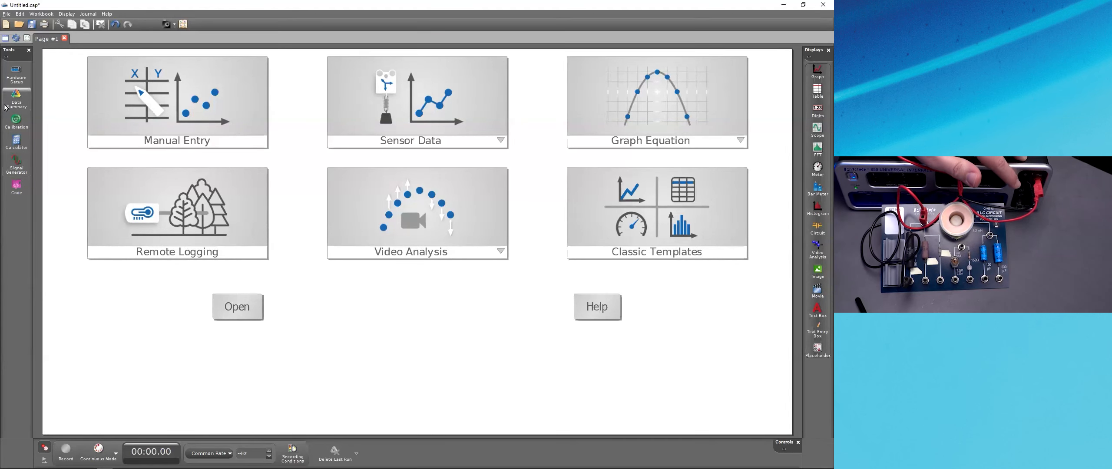
click(17, 74)
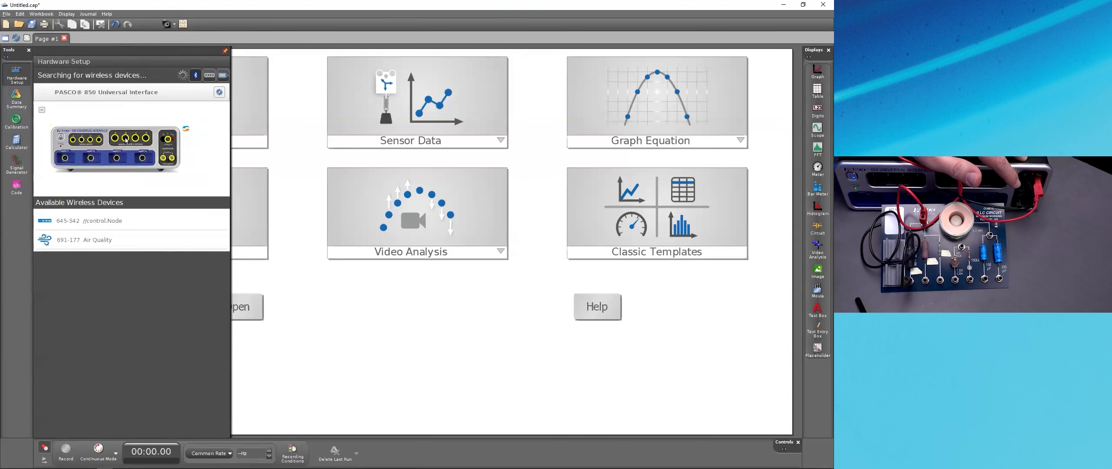
click(168, 141)
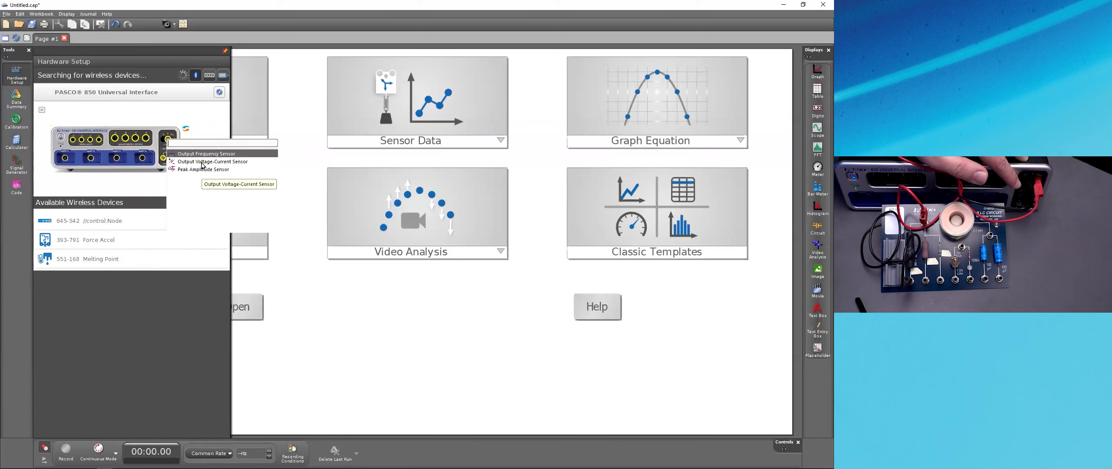
click(202, 163)
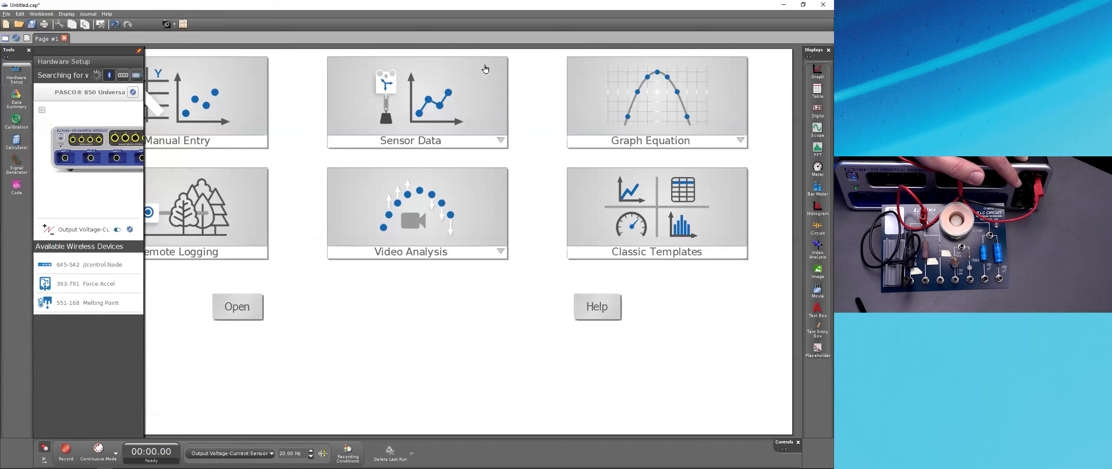
Create a graph on Page #1 plotting Output Voltage (V) against Output Current (A).
double_click(818, 72)
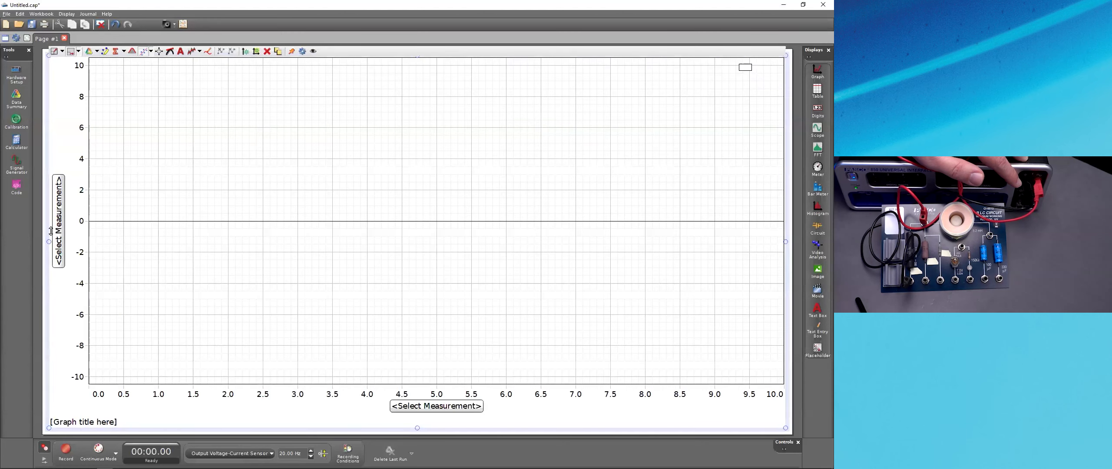
click(55, 228)
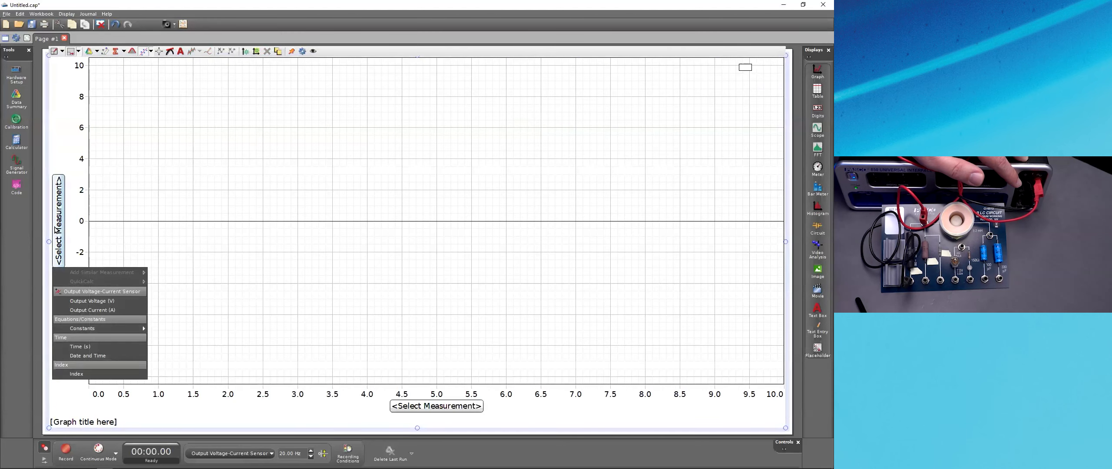
click(86, 302)
click(420, 417)
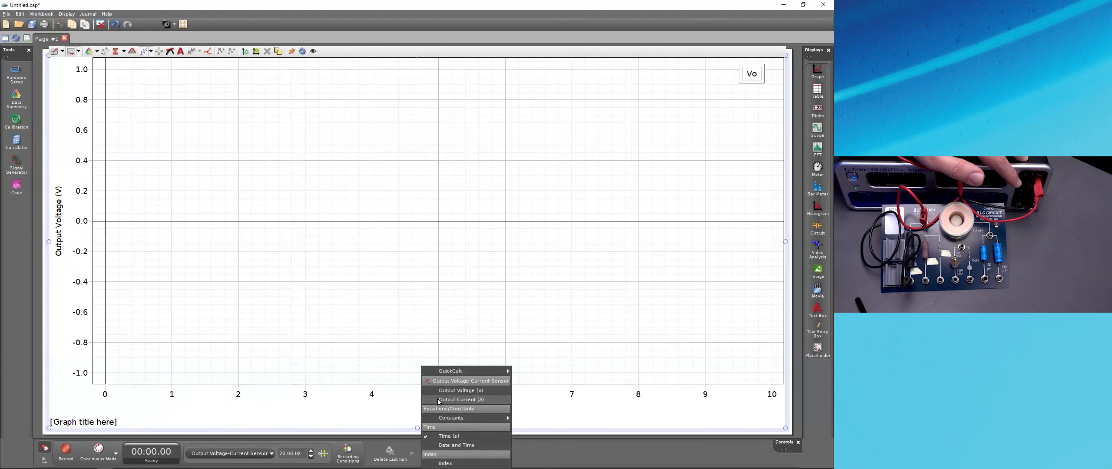
click(461, 400)
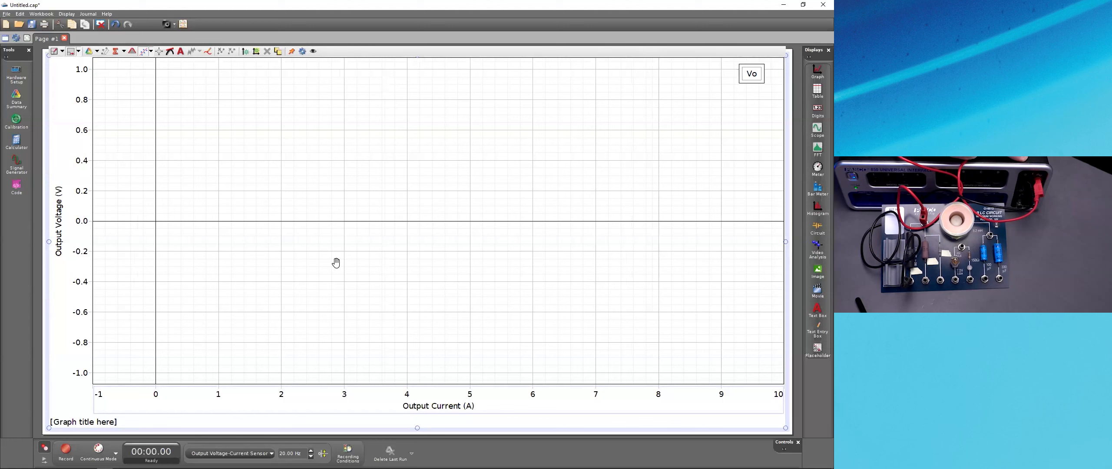
click(17, 163)
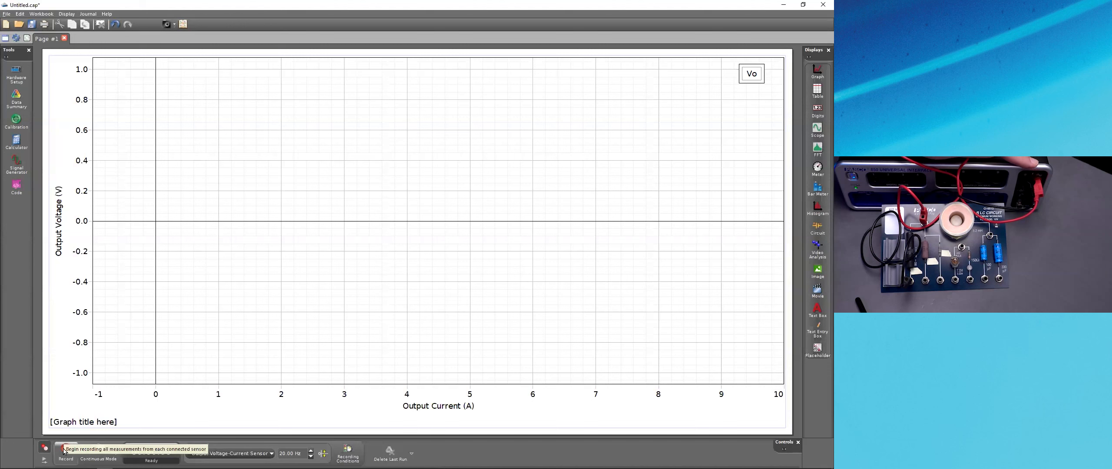
Record a voltage-current run for about 10 seconds and move the legend into the empty area below the plotted line.
click(65, 454)
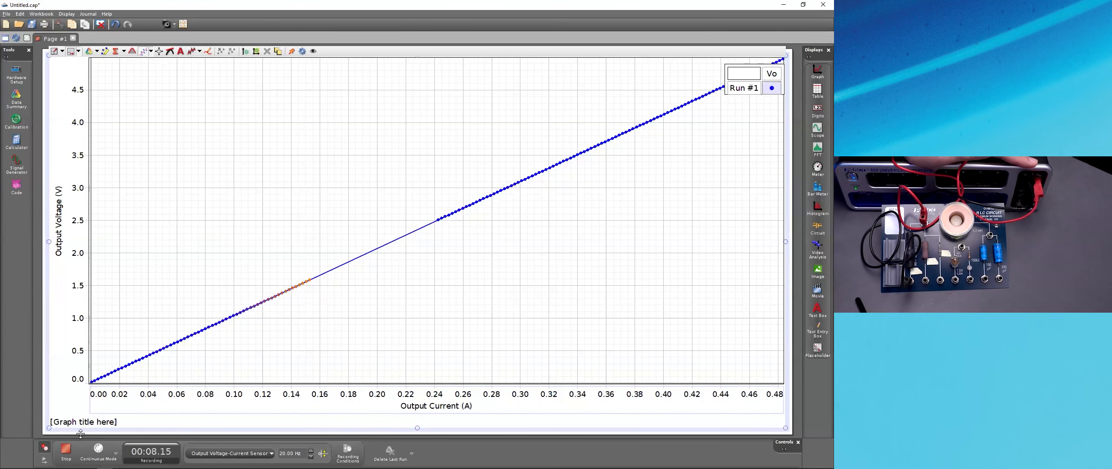
click(66, 451)
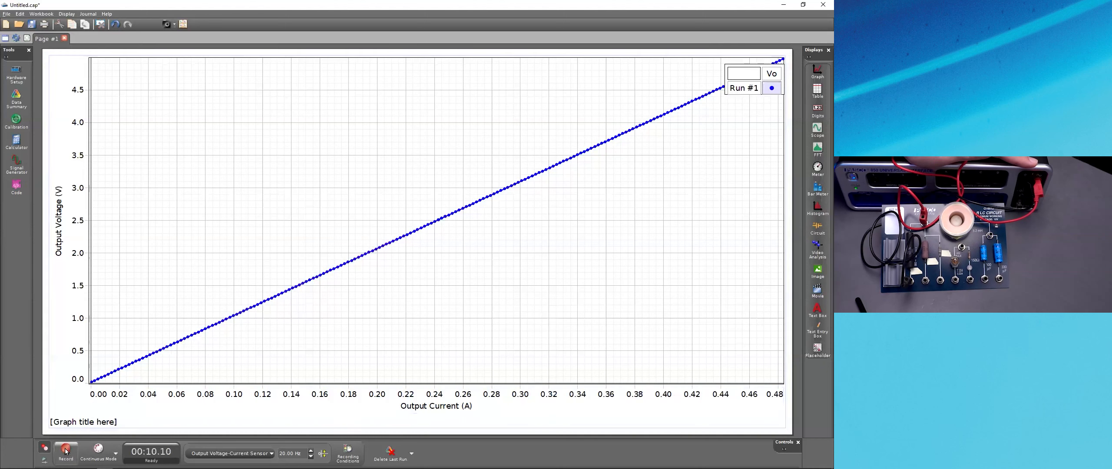
click(749, 62)
drag(747, 70, 669, 271)
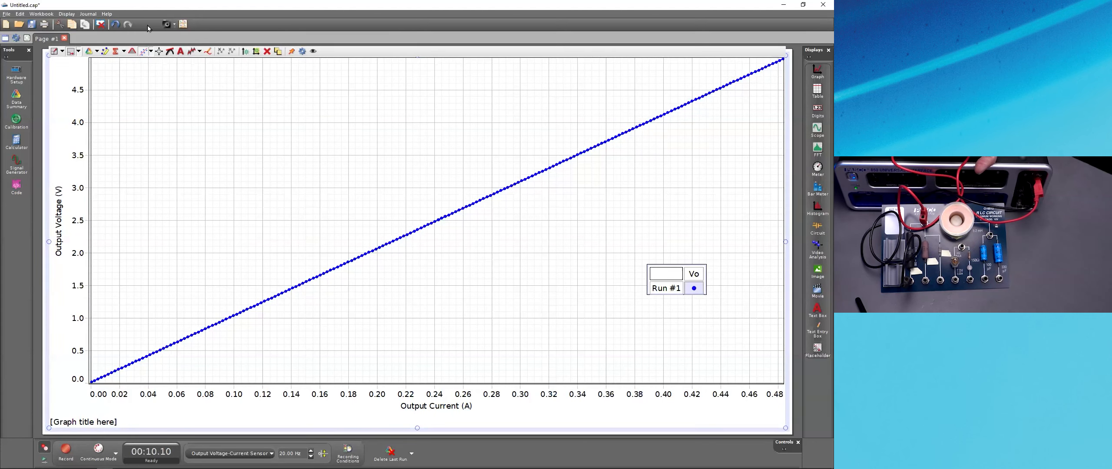
Apply a linear fit (mIo + b) to Run #1 and place its results box above the line.
click(150, 51)
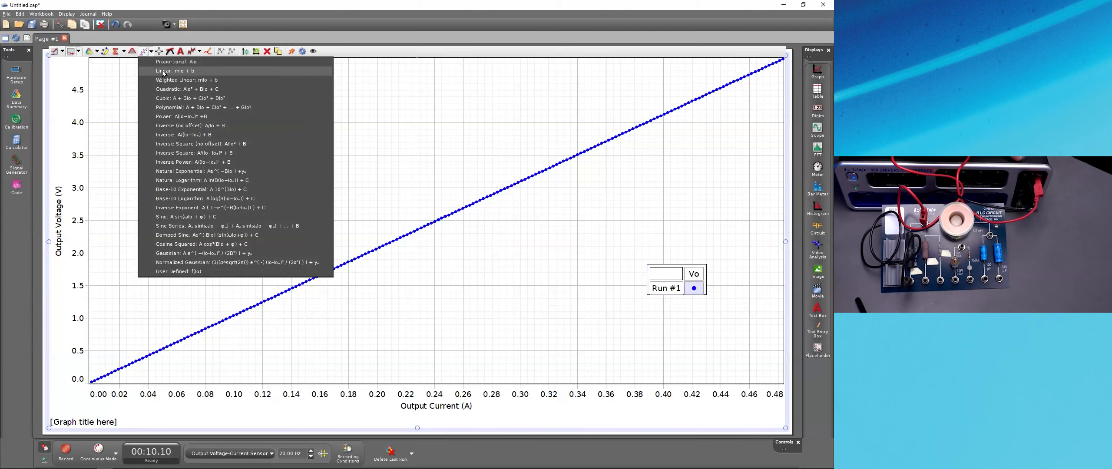
click(163, 71)
drag(462, 186, 370, 163)
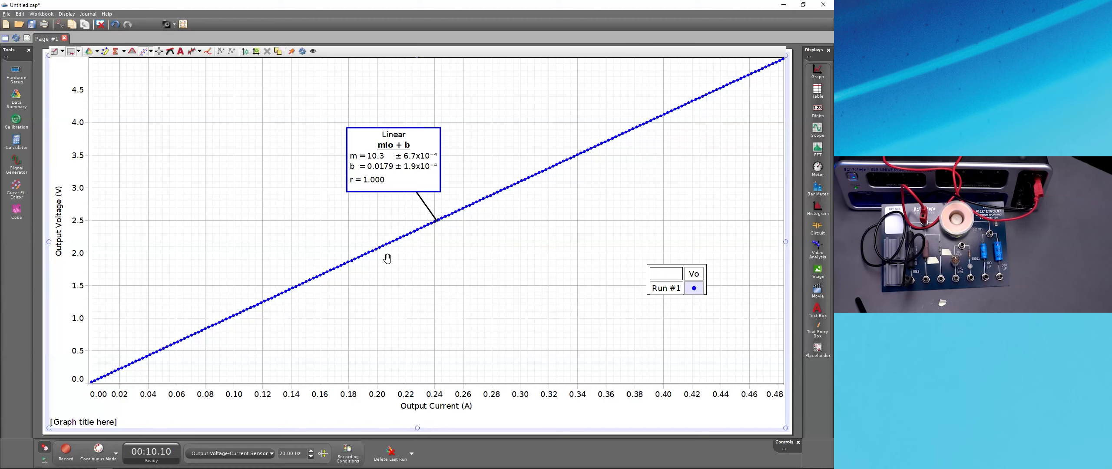
Review the Signal Generator settings and set a measurement-based stop condition for when Output Voltage (V) rises above the threshold.
click(16, 165)
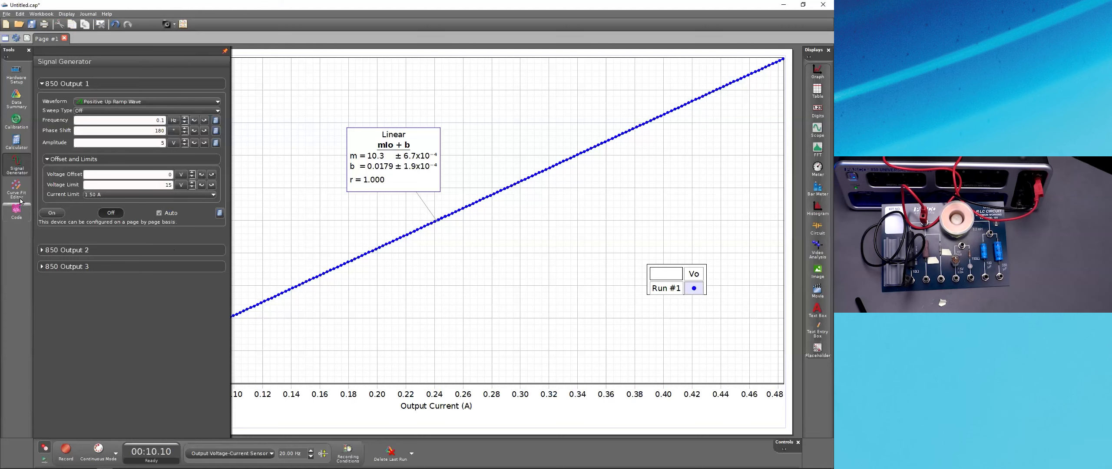
click(13, 171)
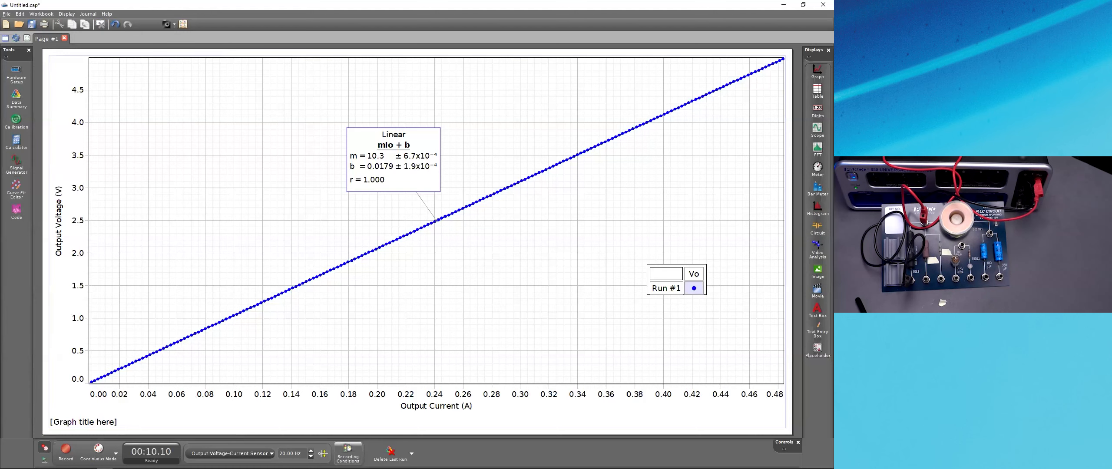
click(348, 452)
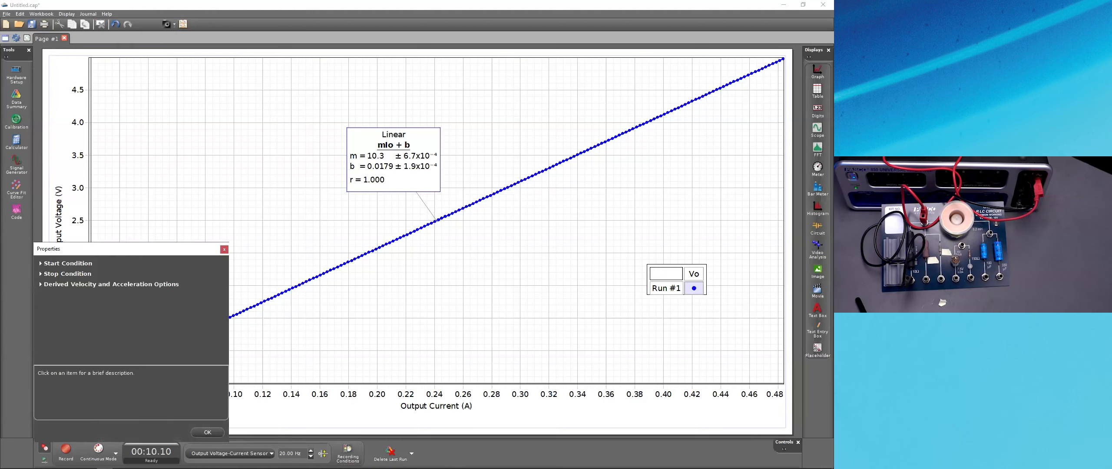
click(75, 274)
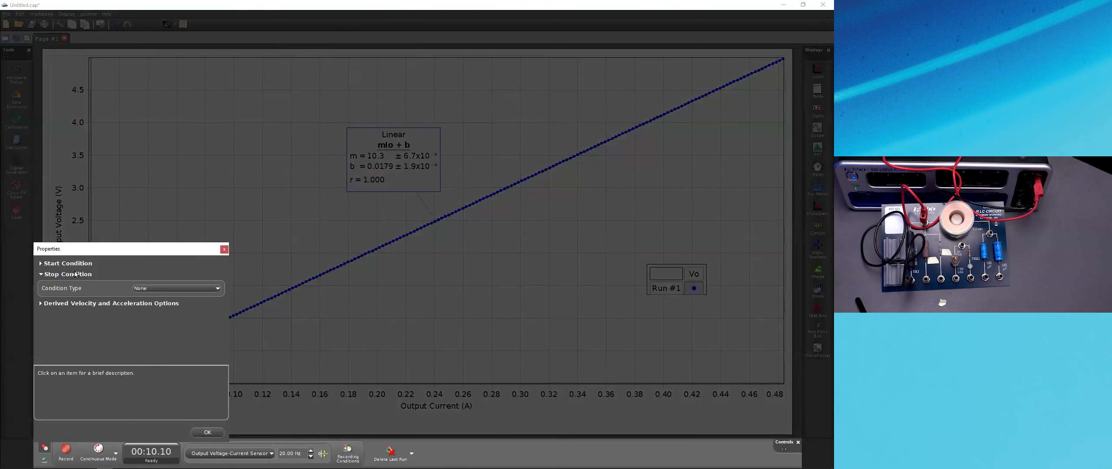
click(151, 290)
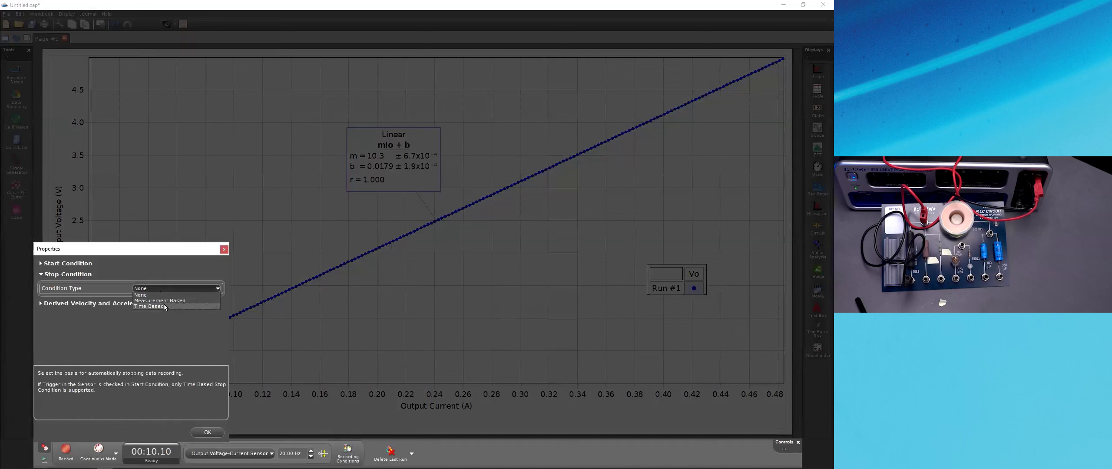
click(163, 301)
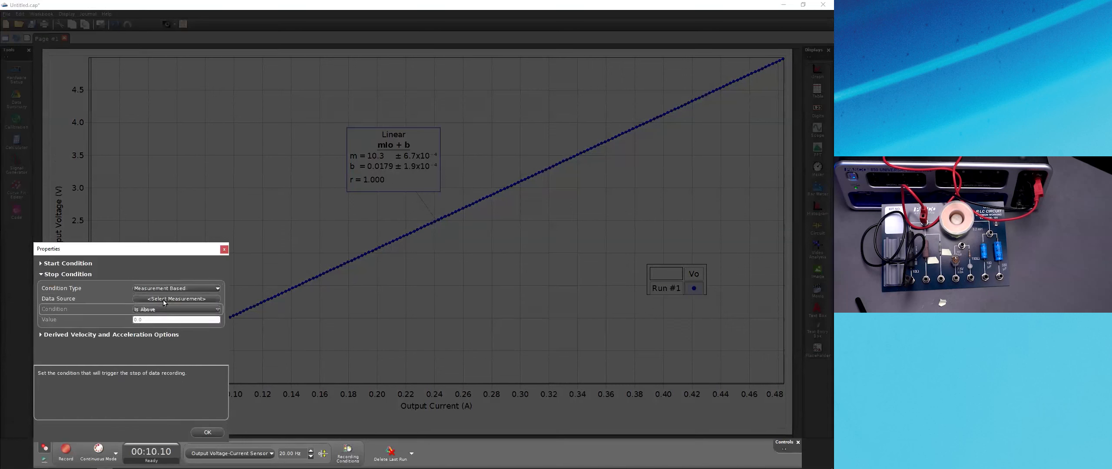
click(164, 300)
click(167, 308)
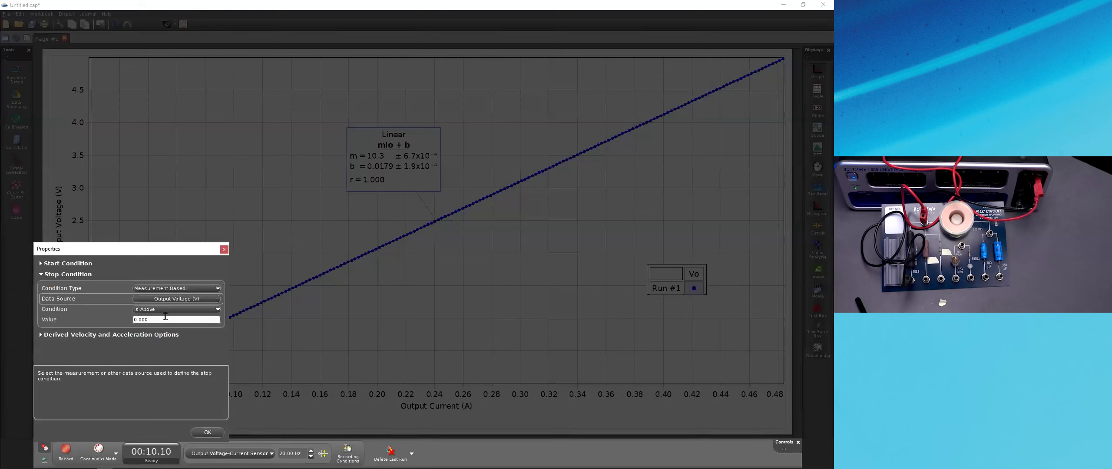
click(163, 309)
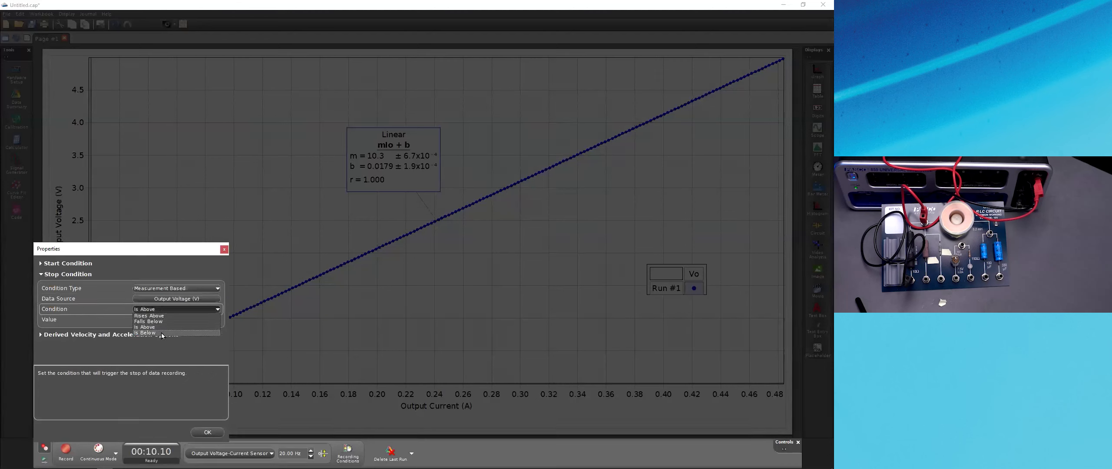
click(158, 316)
click(89, 321)
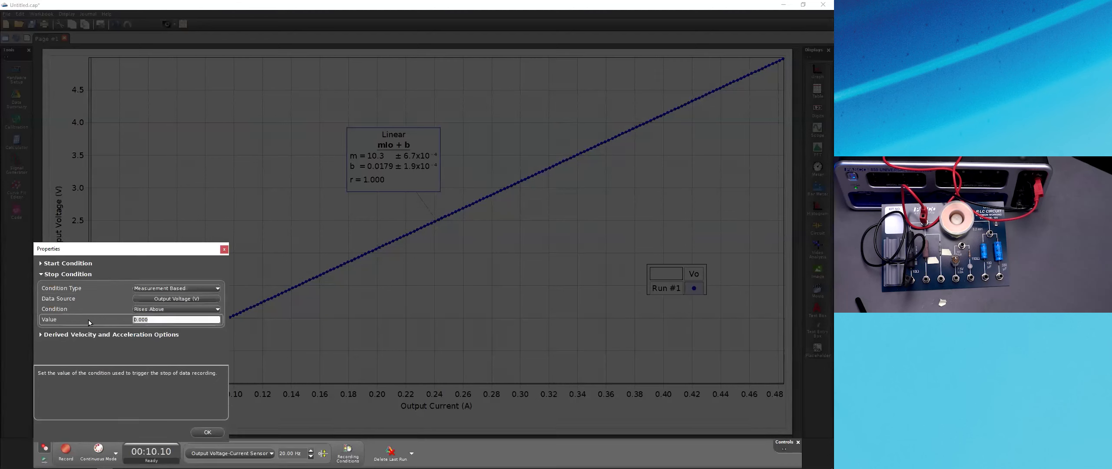
click(204, 427)
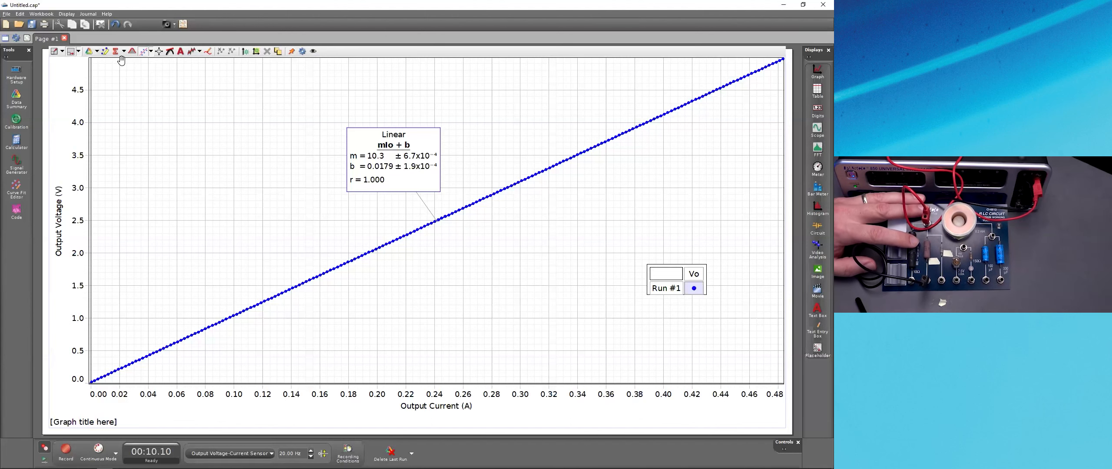
Allow multiple runs to be displayed on the graph and record a second voltage-current run alongside Run #1.
click(90, 57)
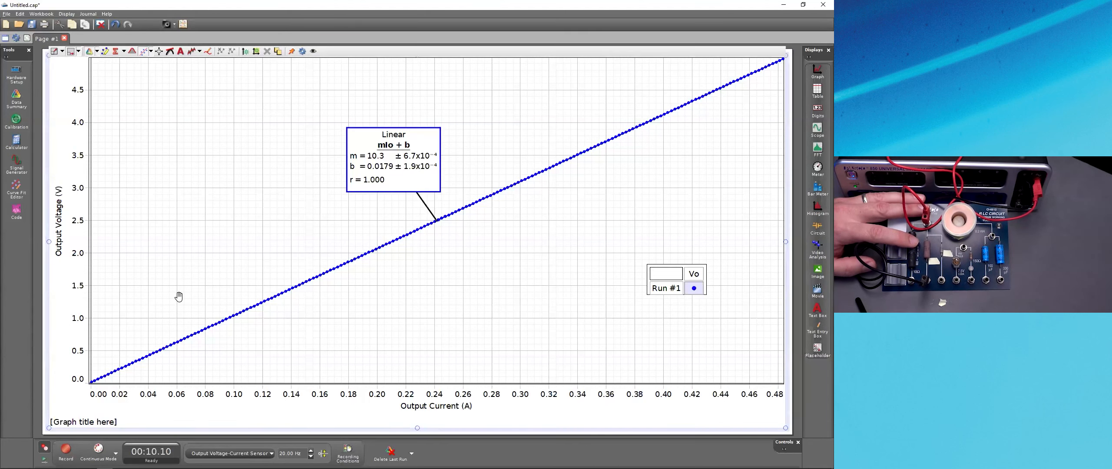
click(66, 450)
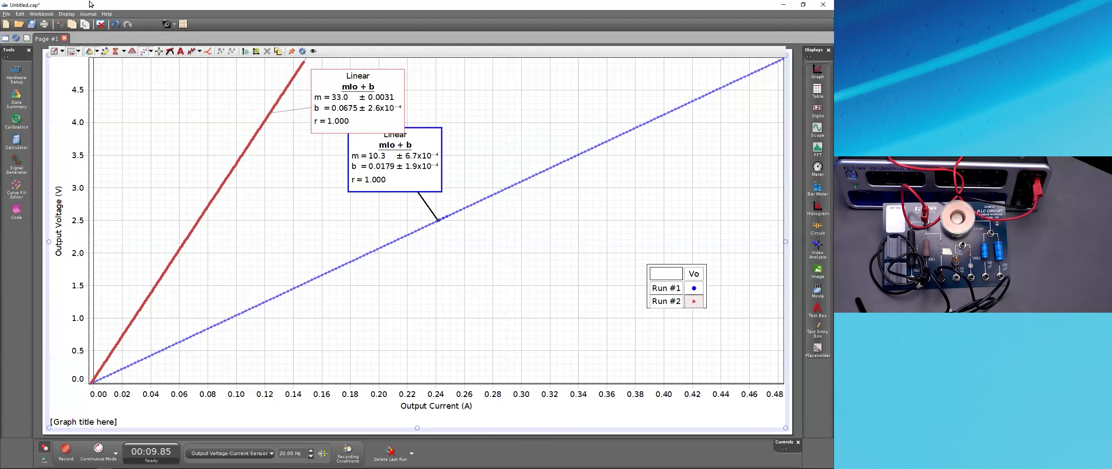
Create a point-by-point prediction from the origin to about 0.25 A and 4.5 V, and move its fit box clear of the others.
click(208, 52)
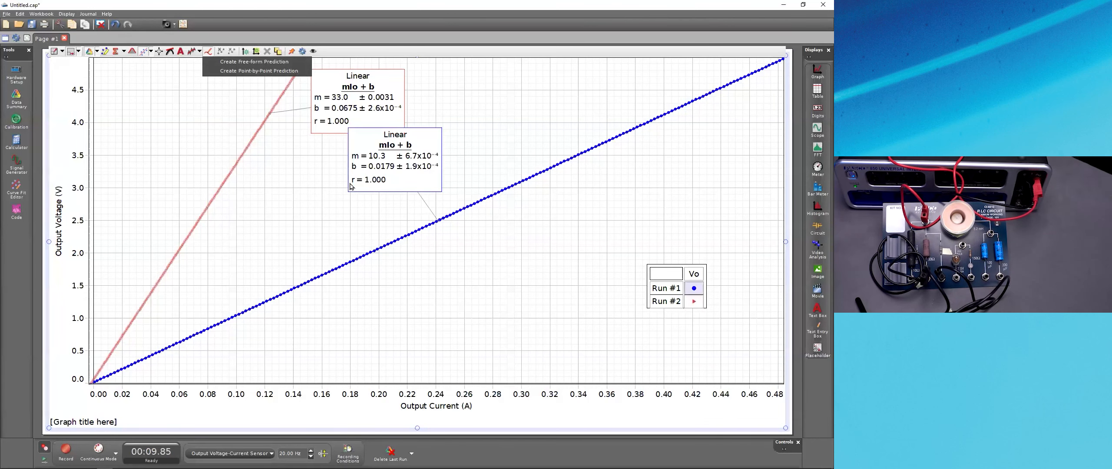
click(260, 70)
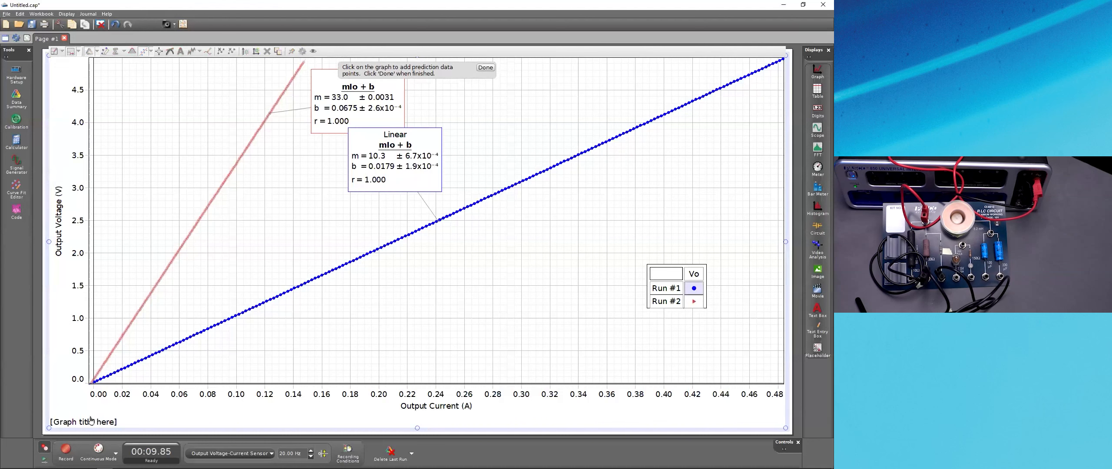
click(95, 378)
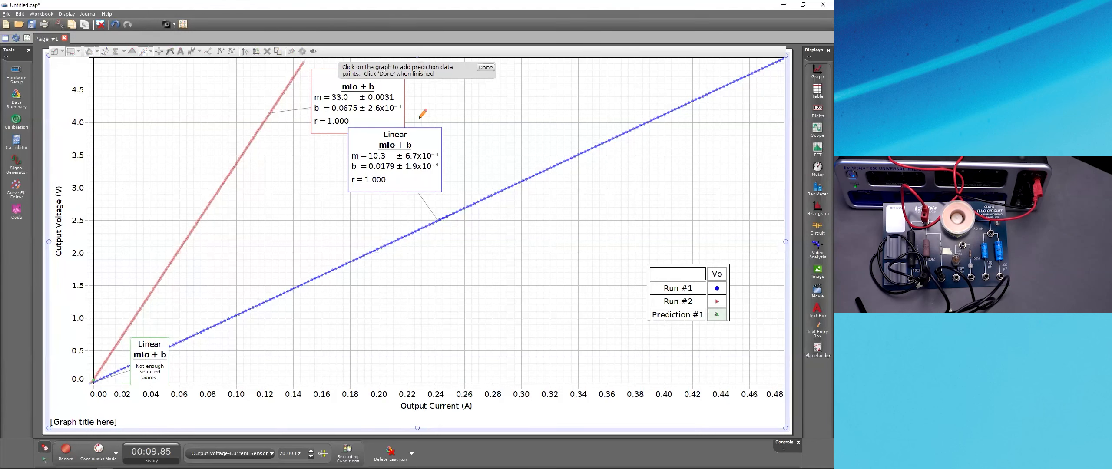
click(449, 91)
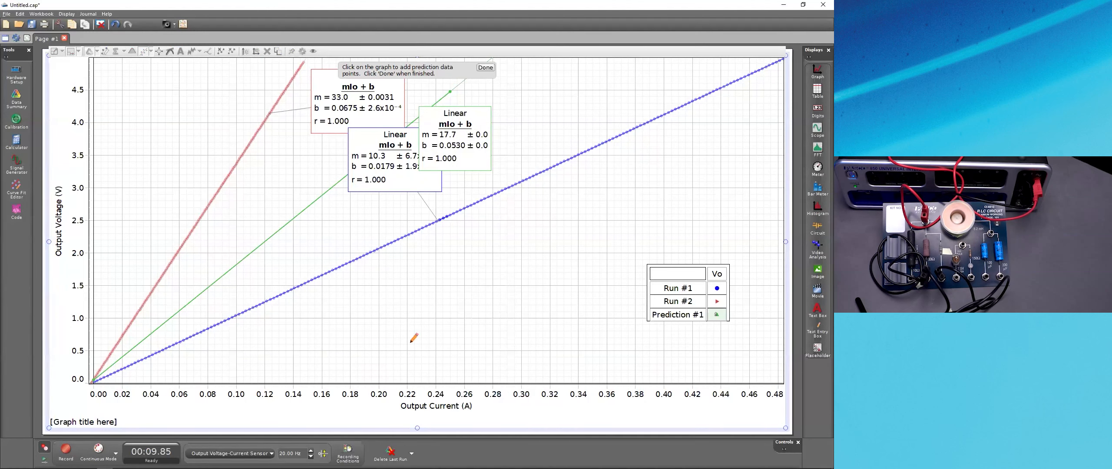
click(486, 67)
drag(444, 134, 526, 106)
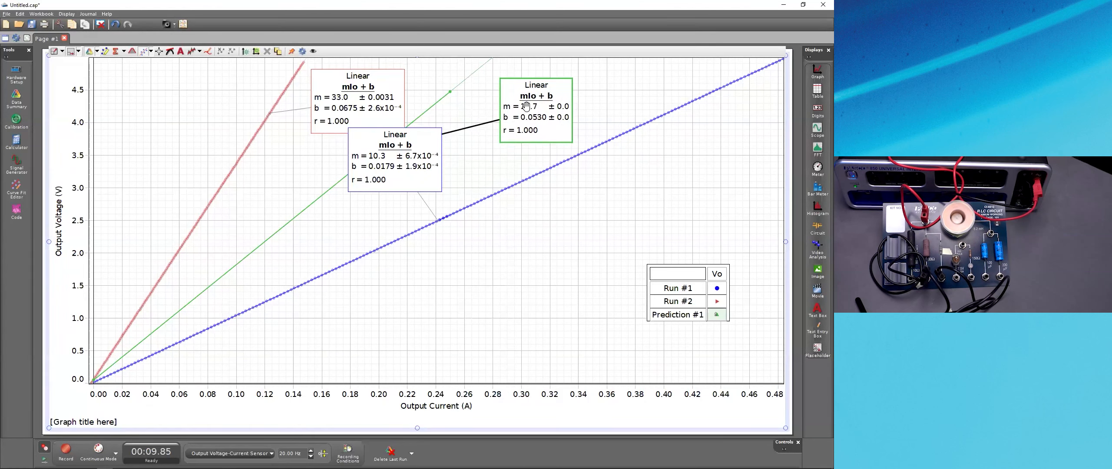
click(61, 450)
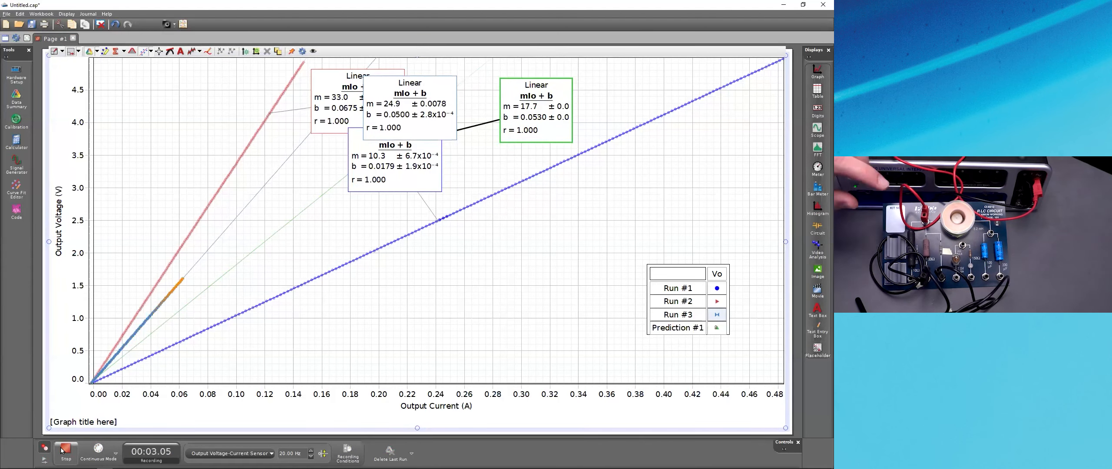
click(62, 450)
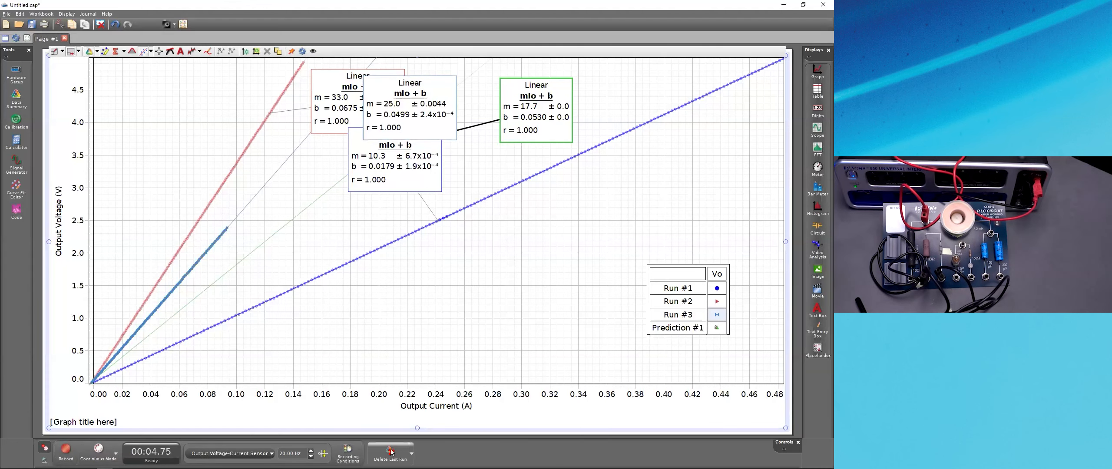
click(391, 452)
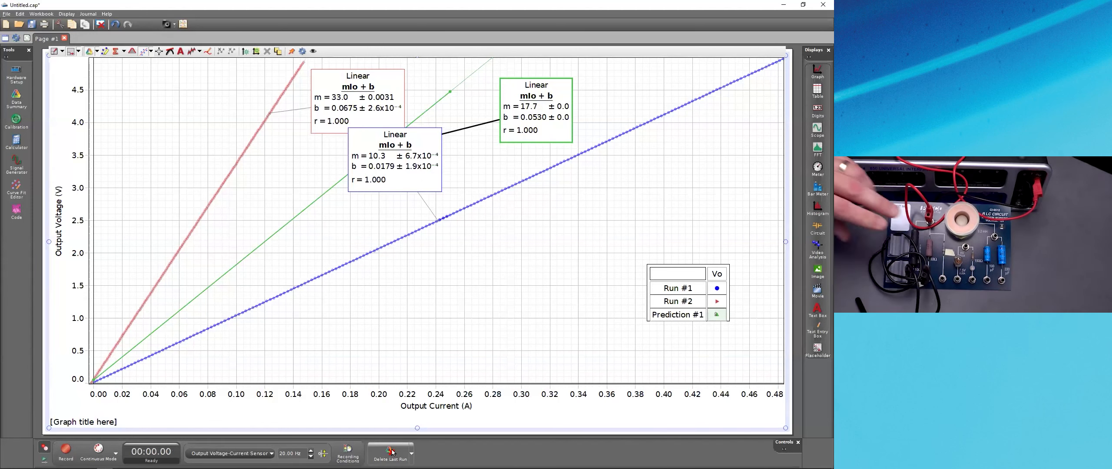
Record a third full voltage-current run on the graph for comparison with Run #1, Run #2 and the prediction.
click(66, 449)
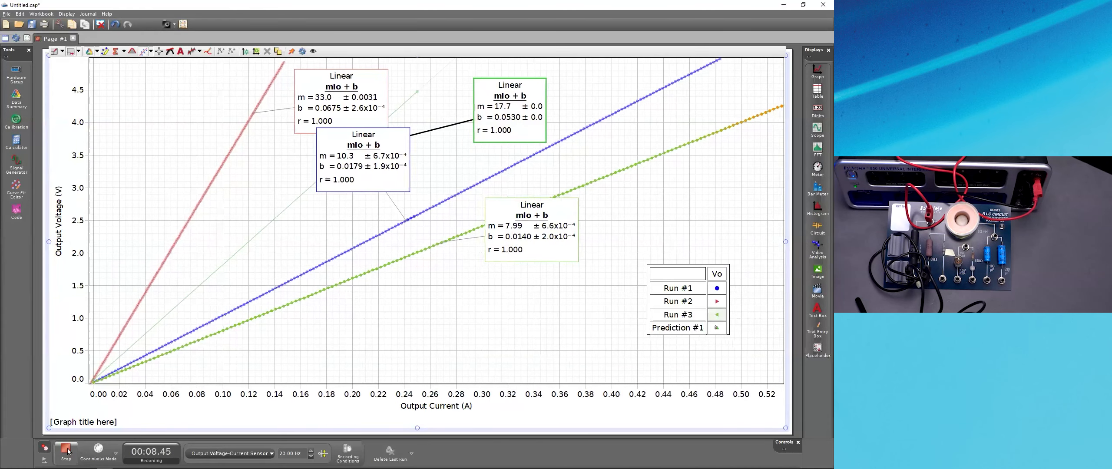
click(66, 452)
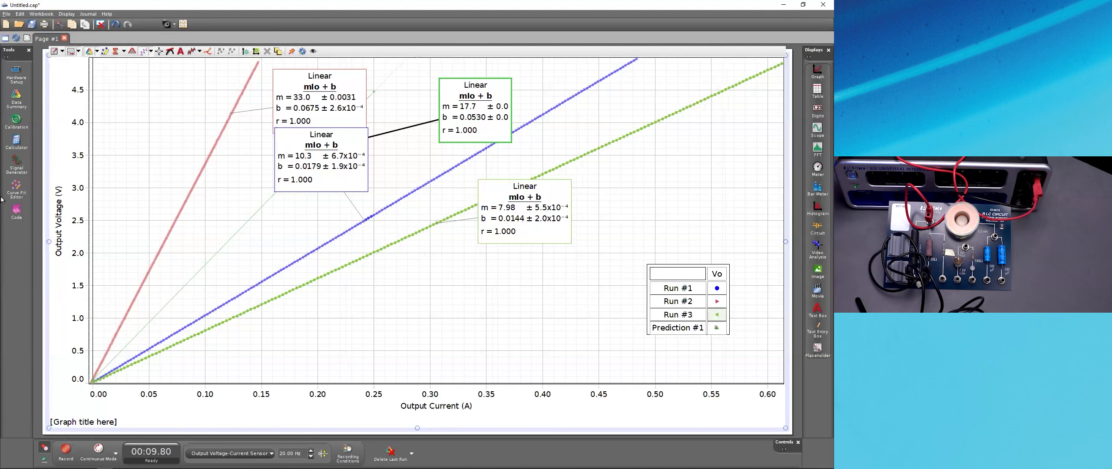
Reveal the light bulb question on the Ohm's Law slide in PowerPoint and return to Capstone.
key(alt+Tab)
click(61, 297)
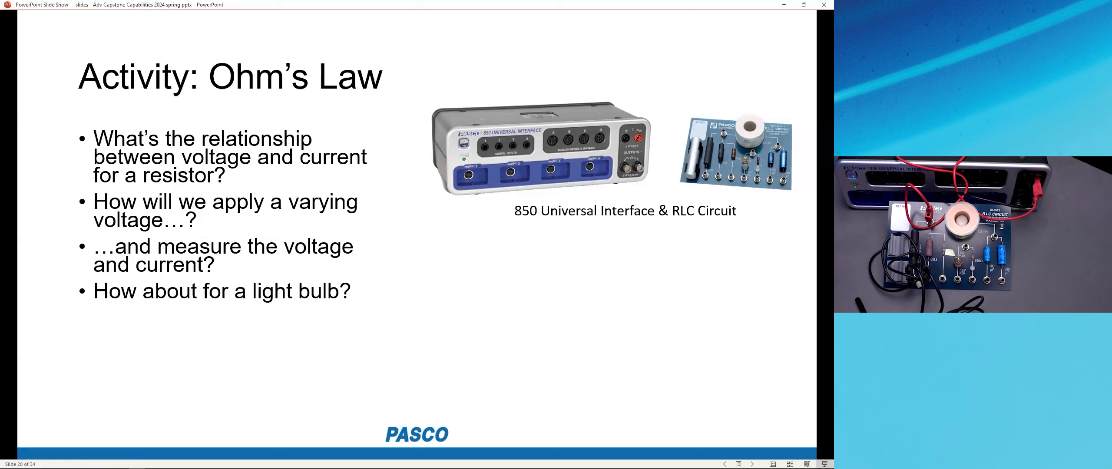
key(alt+Tab)
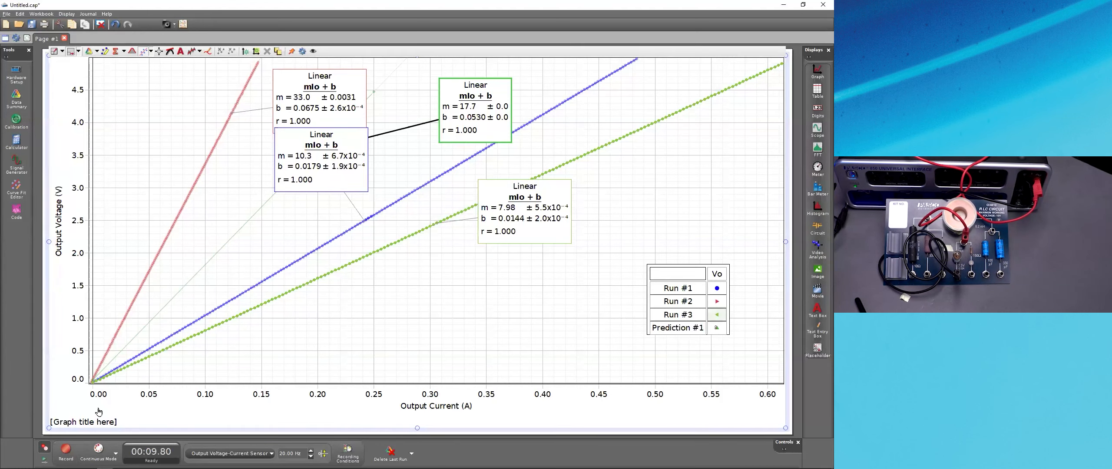
Record a voltage-current run for the light bulb, and clear the linear fit and Prediction #1 from the graph.
click(66, 450)
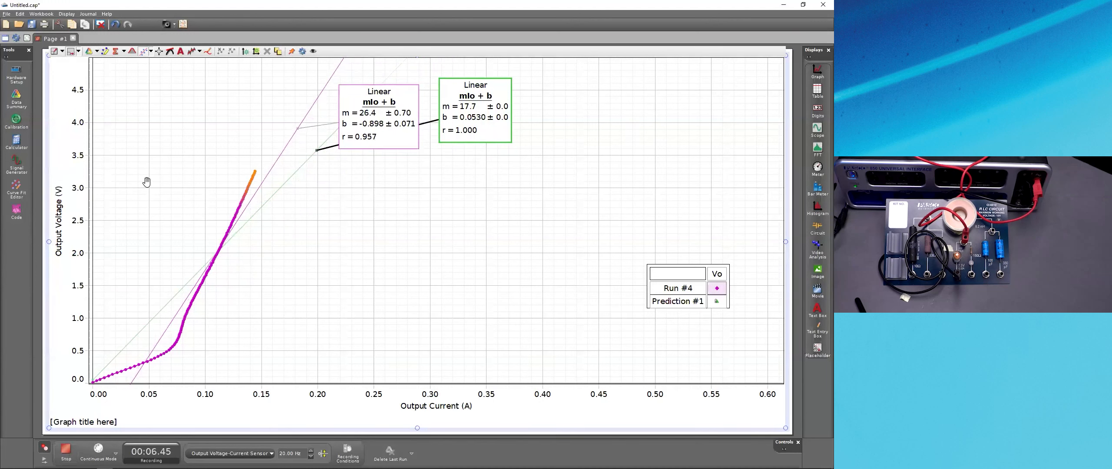
click(143, 52)
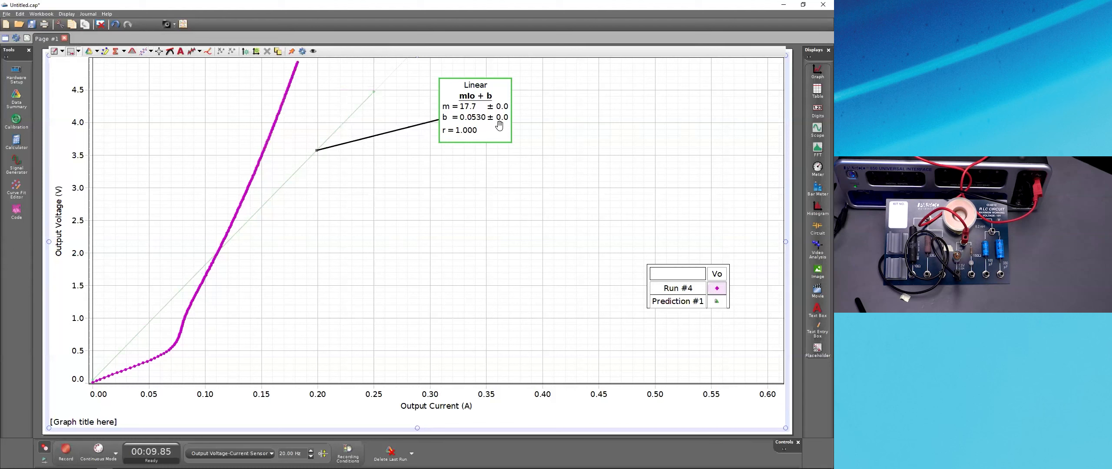
click(97, 51)
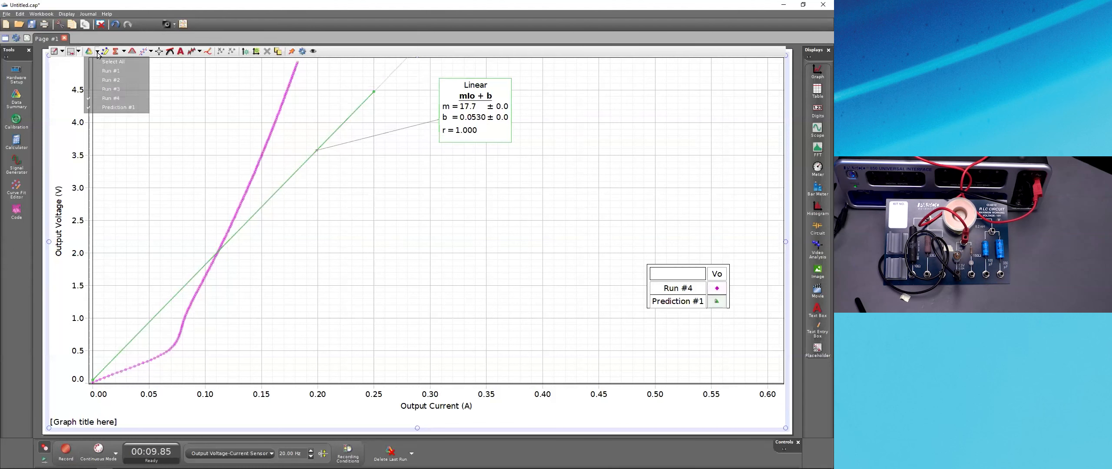
click(106, 108)
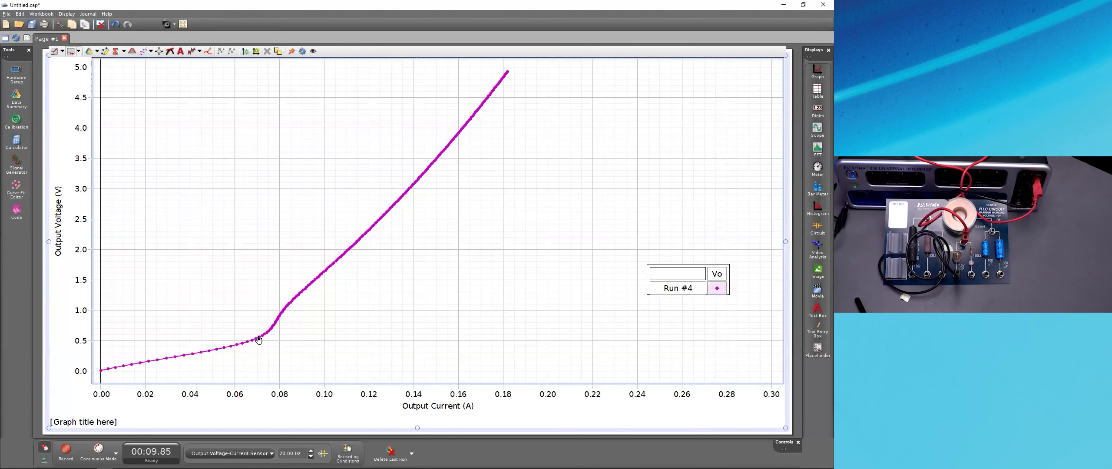
Add a small video display over the graph's upper-left area, capturing video with sensor data from the HD Pro Webcam C920.
drag(815, 291, 206, 129)
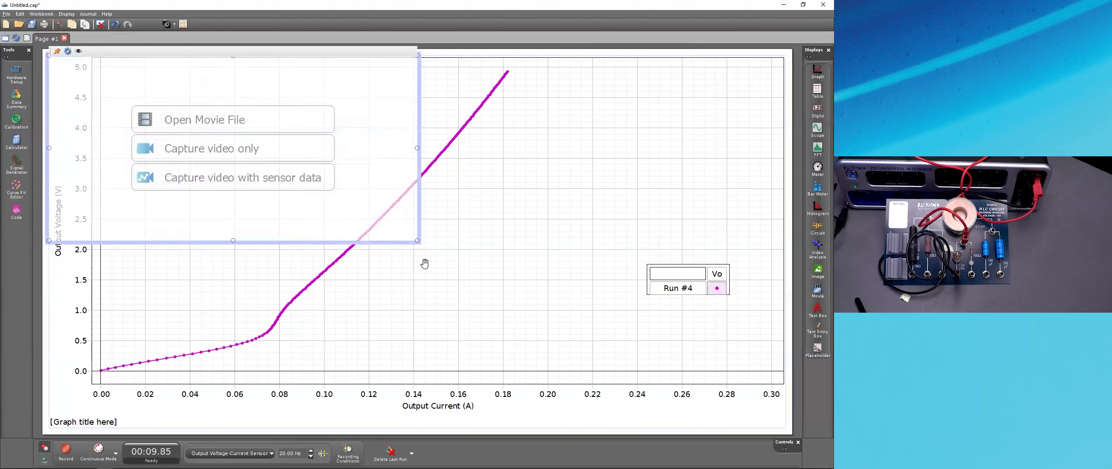
drag(397, 226, 226, 137)
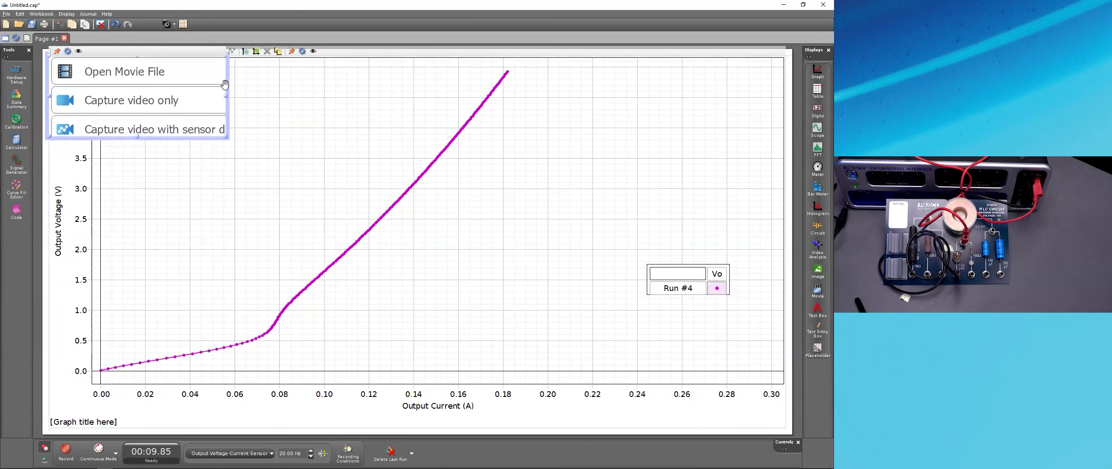
drag(224, 84, 281, 113)
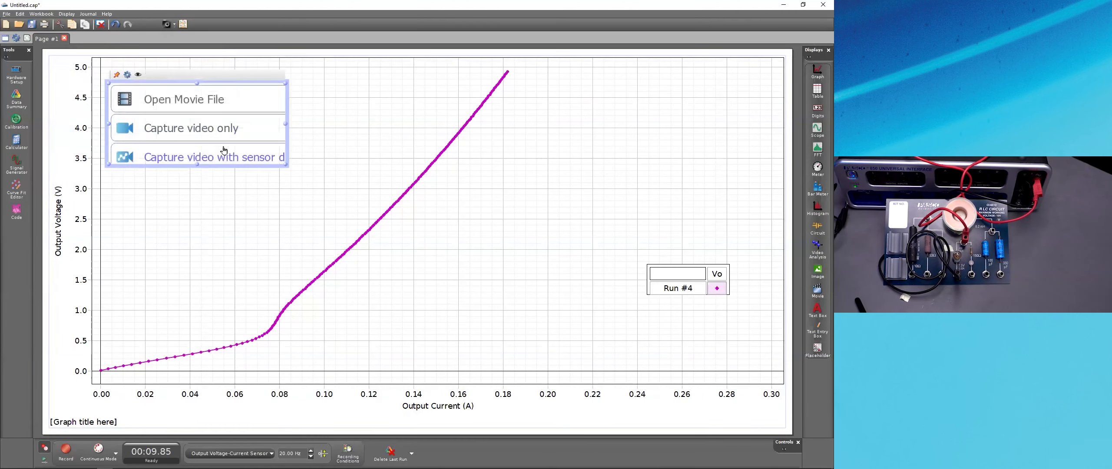
click(208, 157)
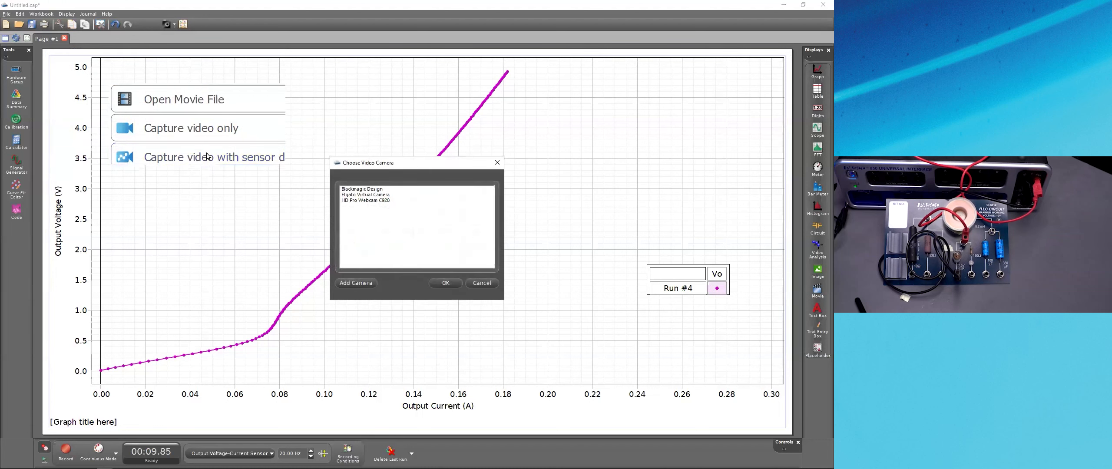
click(349, 201)
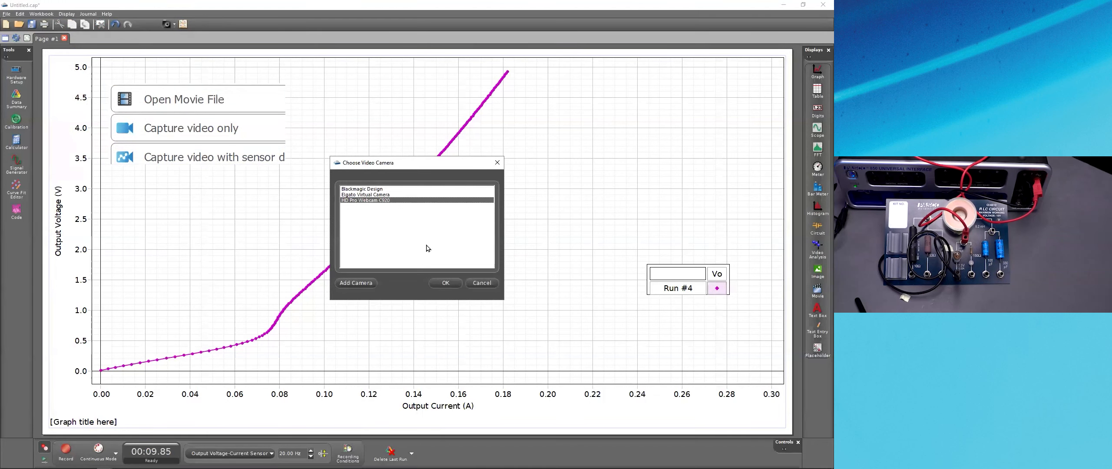
click(457, 284)
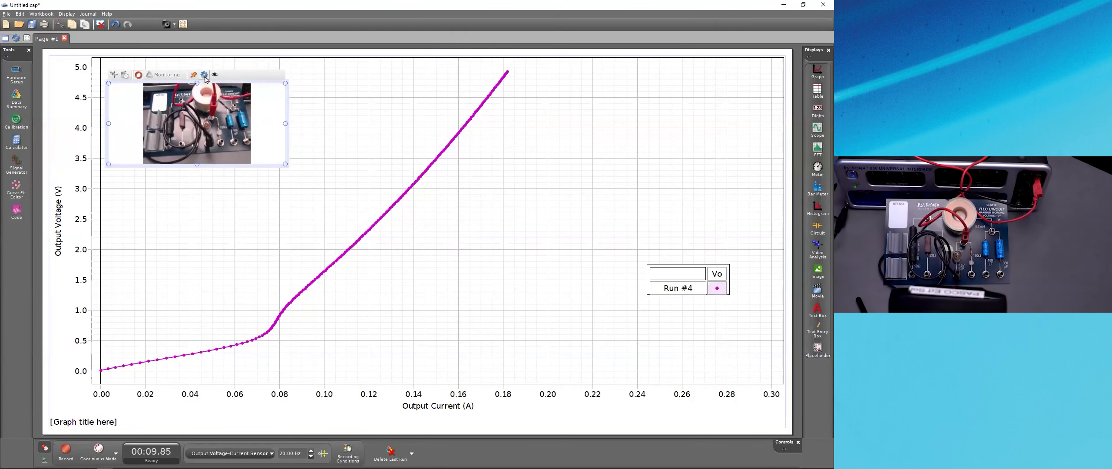
Turn on Mute While Recording in the video display's movie recording properties.
click(204, 76)
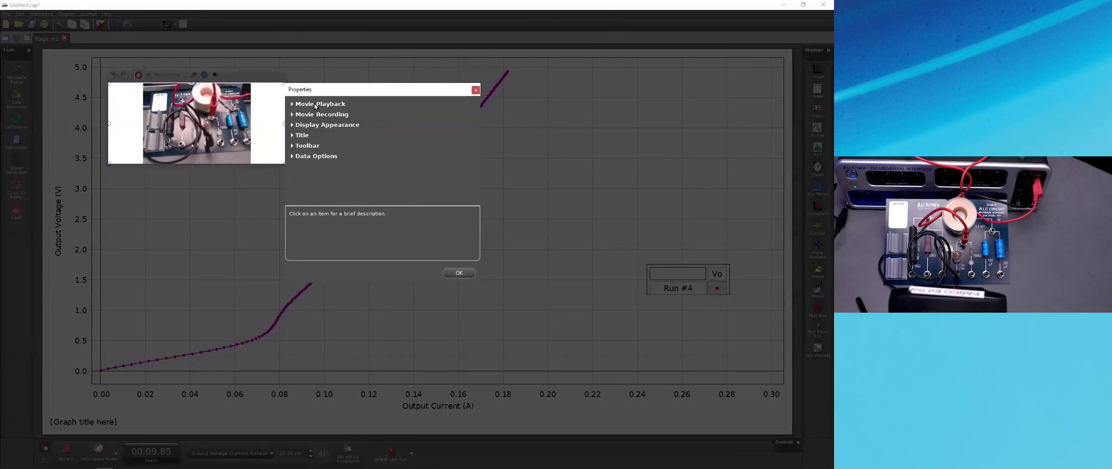
click(316, 104)
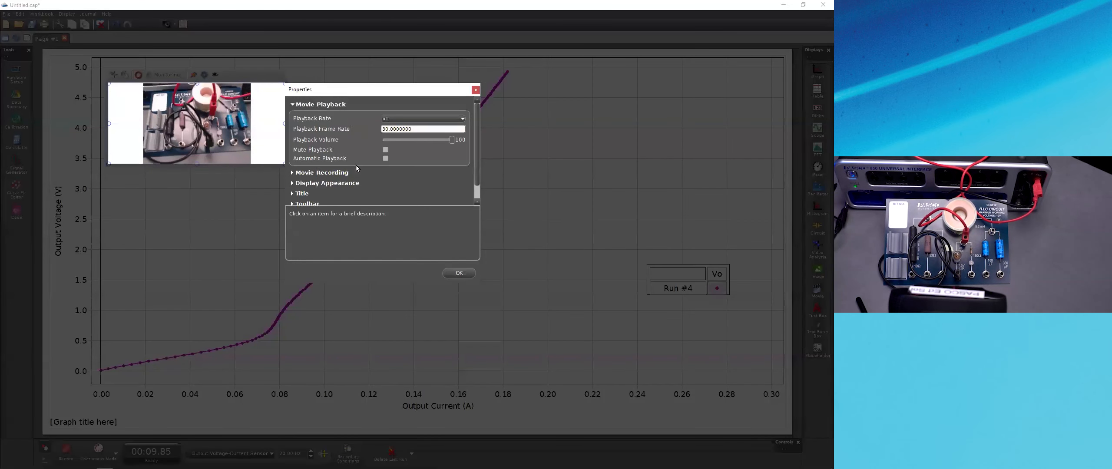
click(330, 173)
scroll(419, 183, down, 2)
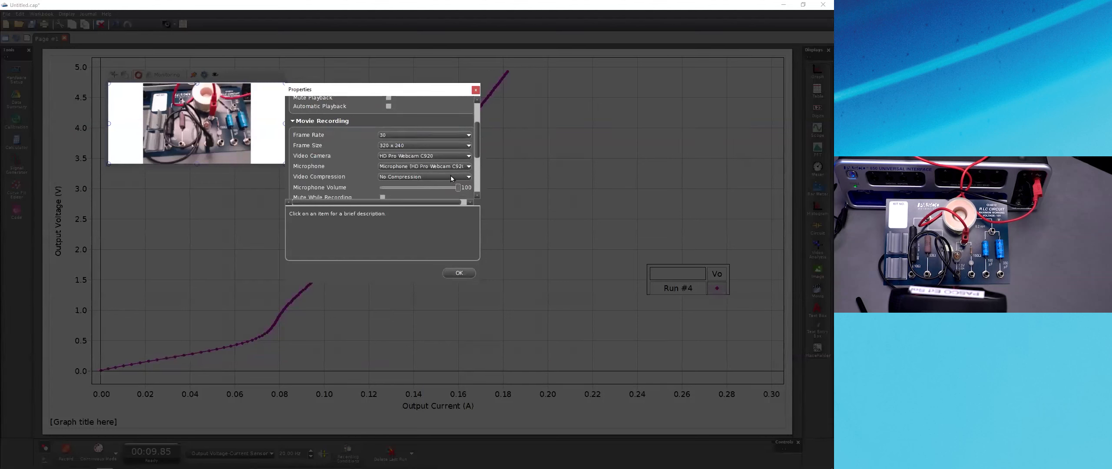
scroll(441, 170, down, 1)
click(383, 172)
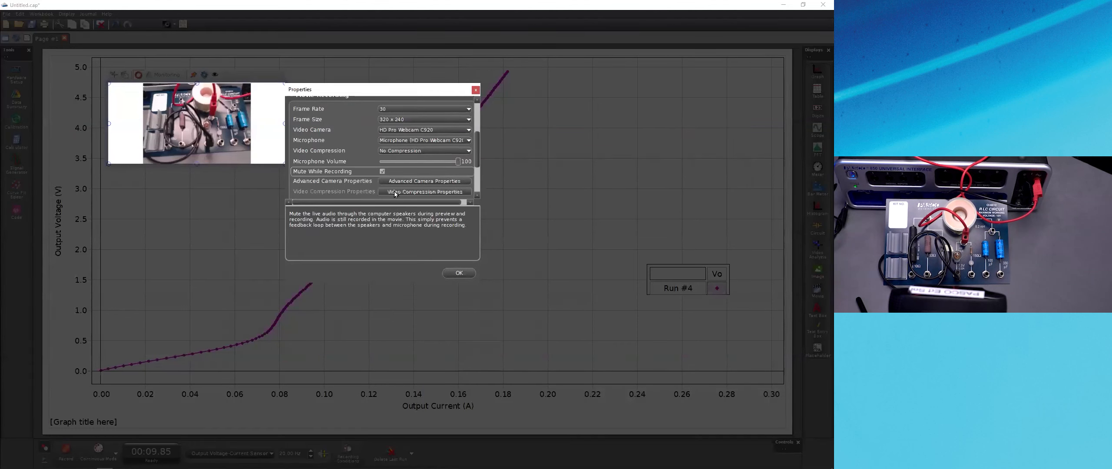
click(460, 273)
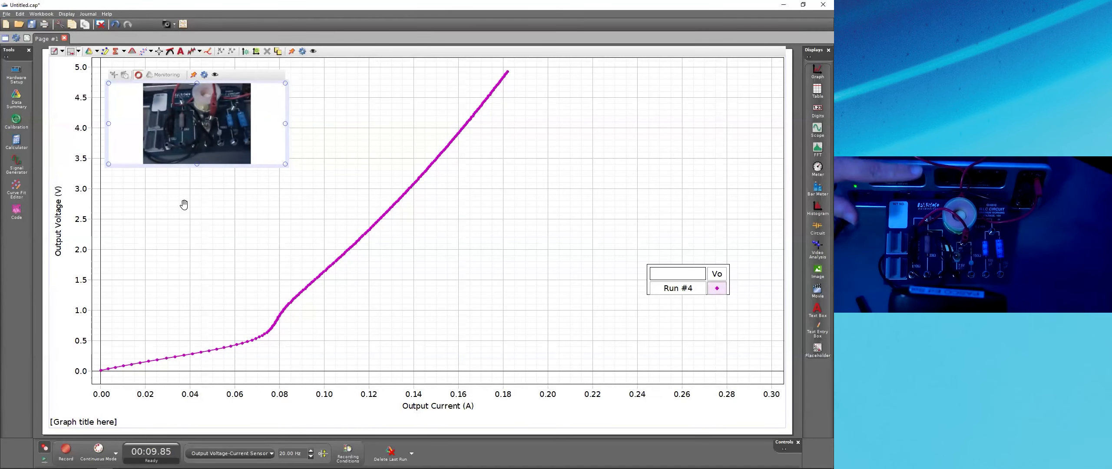
Record a full light bulb voltage-current run with video, followed by a second, short run.
click(66, 449)
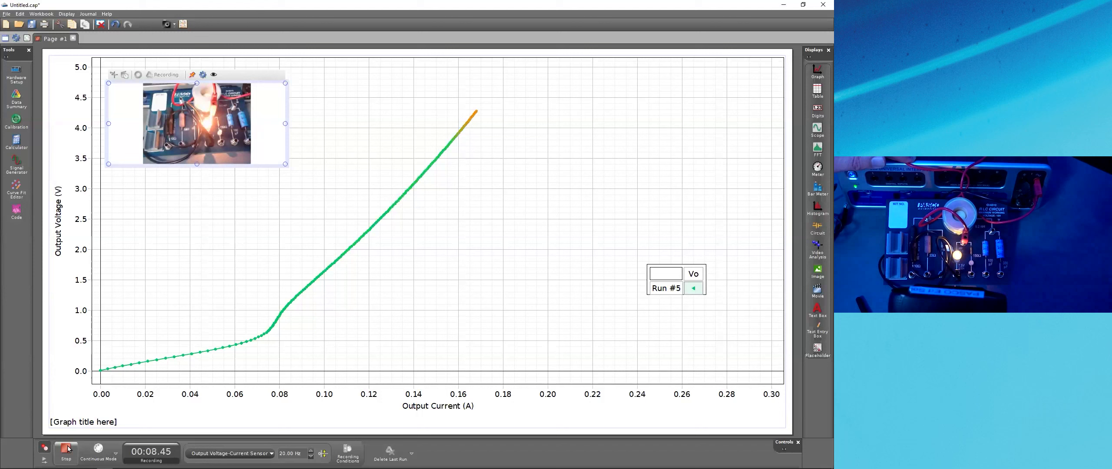
click(66, 449)
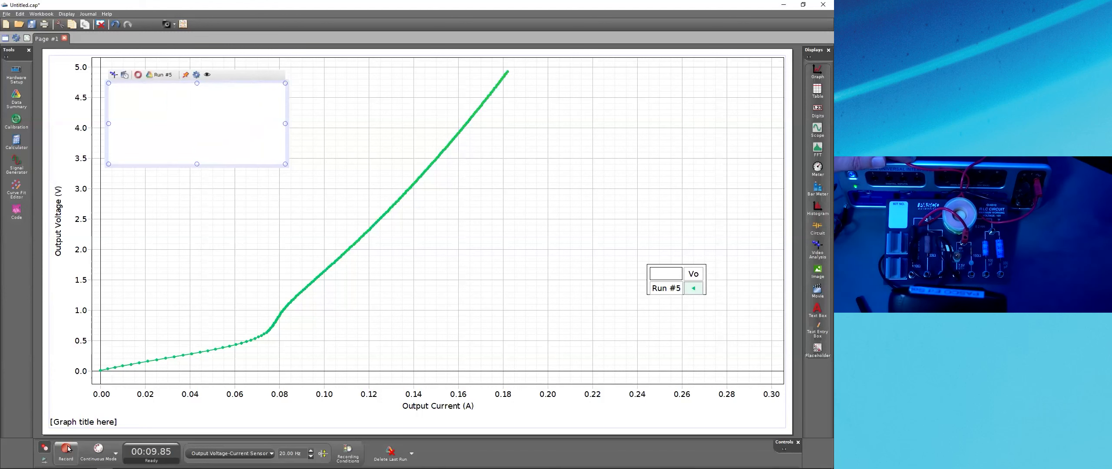
click(66, 449)
click(66, 449)
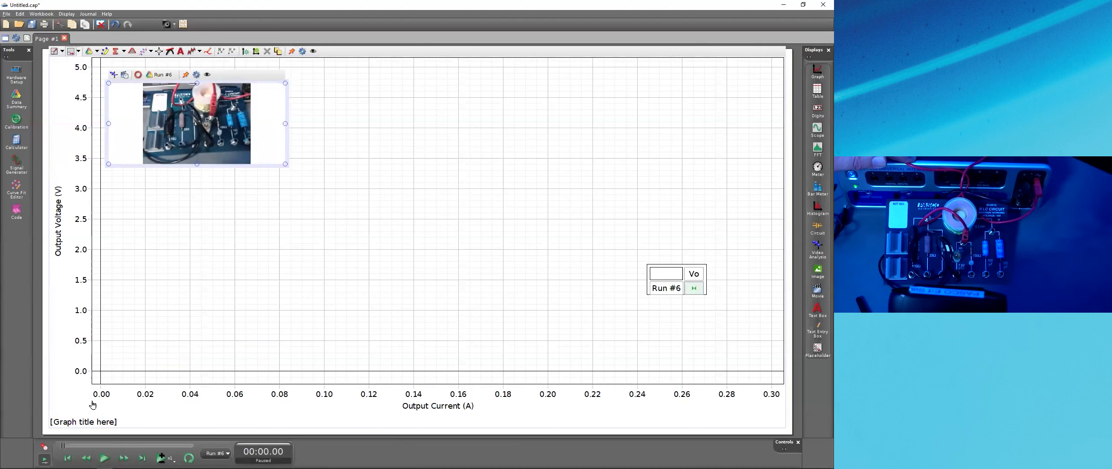
Scrub the short run's synchronized video and graph forward and back to the start, and return to recording mode.
drag(64, 447, 129, 446)
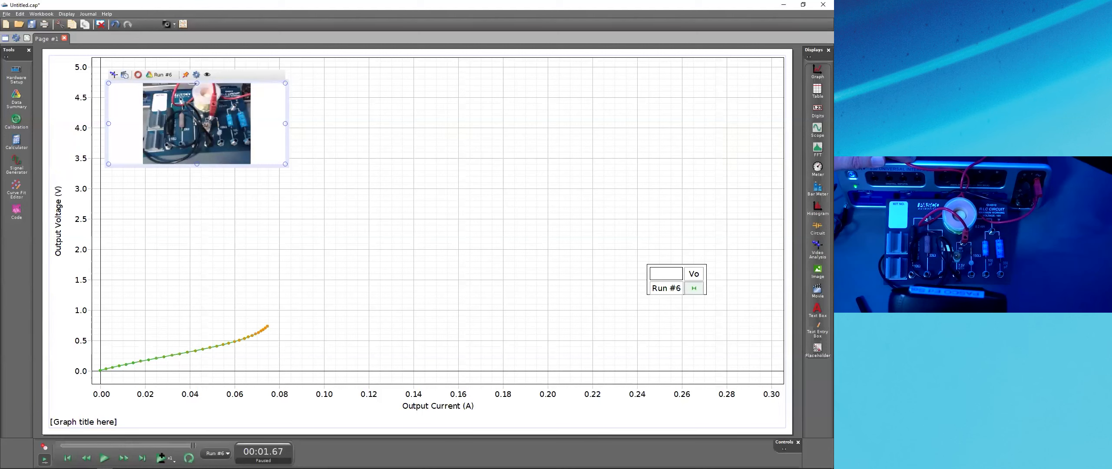
drag(146, 446, 39, 426)
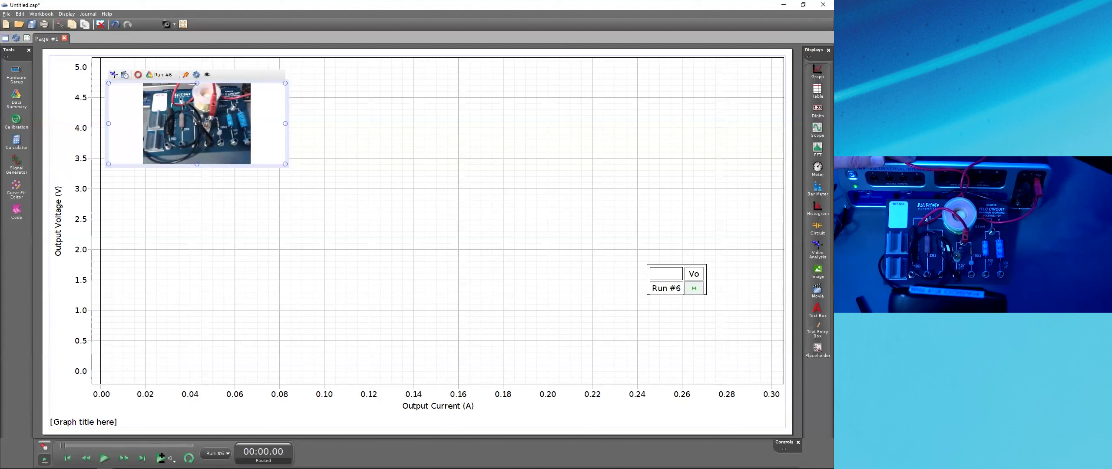
click(44, 448)
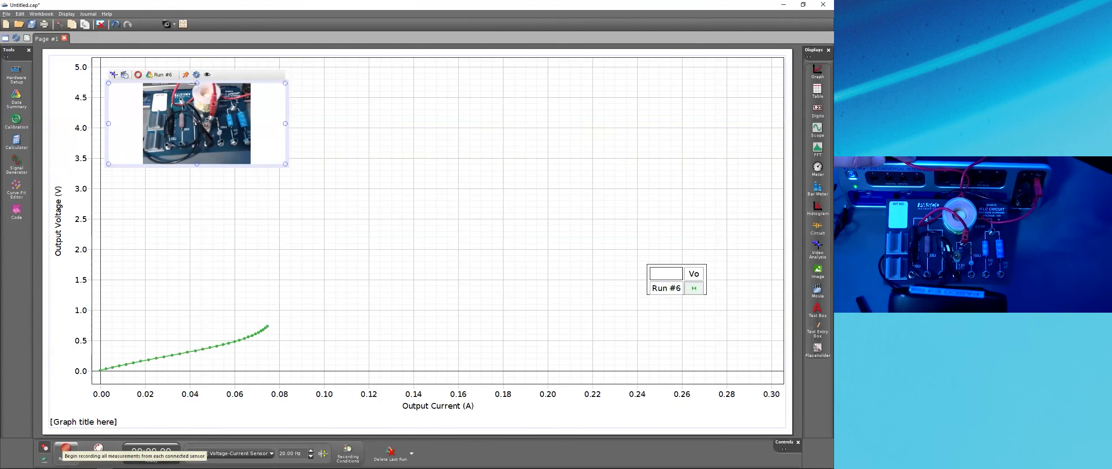
Record a third light bulb run with video and scrub its playback to about 6 s.
click(66, 449)
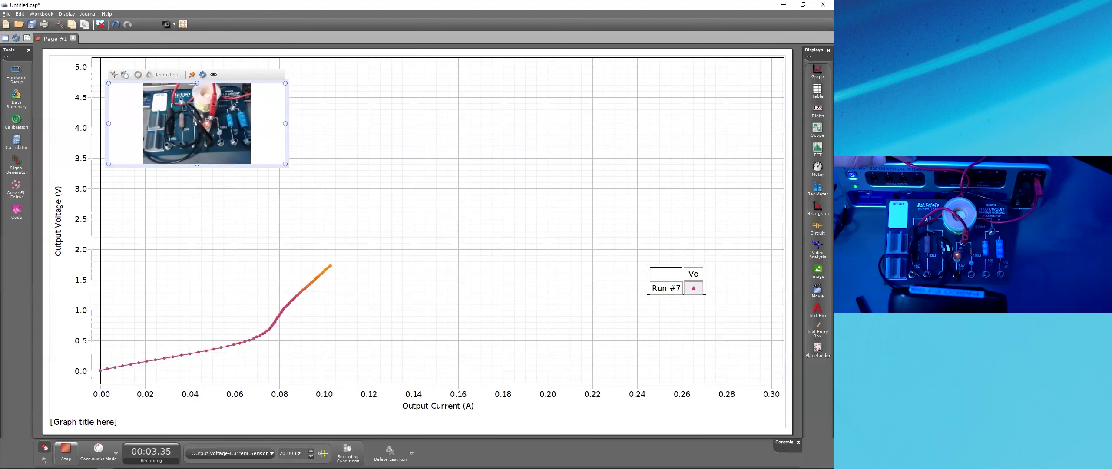
click(66, 450)
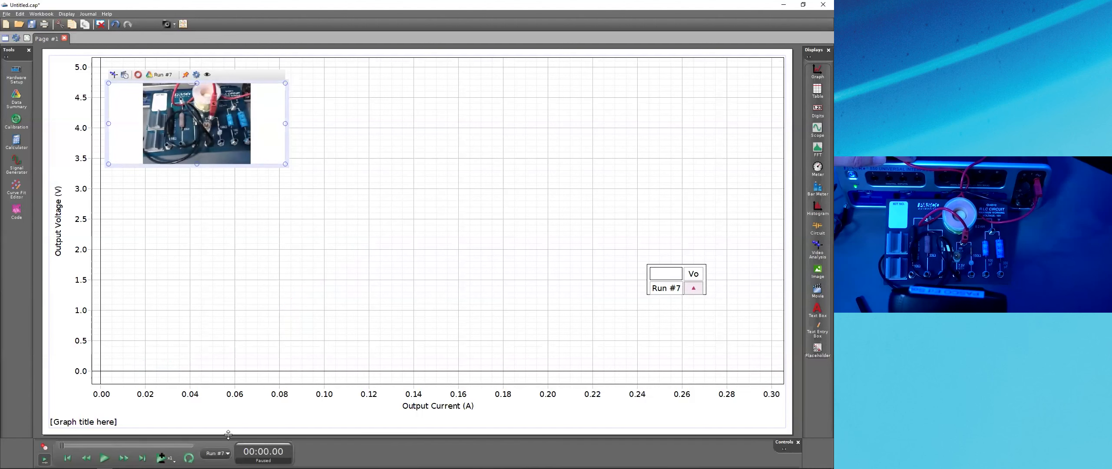
drag(65, 446, 193, 455)
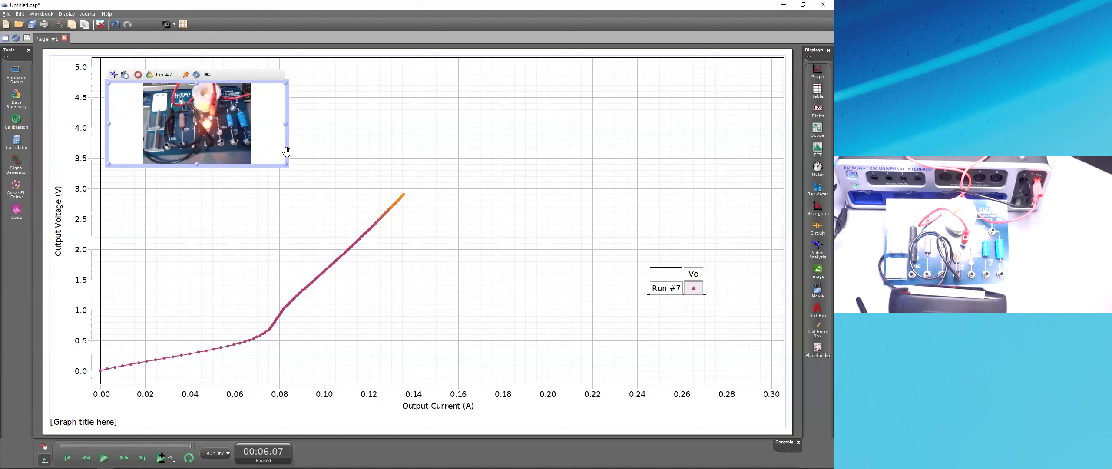
Delete the video display and rescale the graph axes to fit the light bulb data.
key(Delete)
click(399, 247)
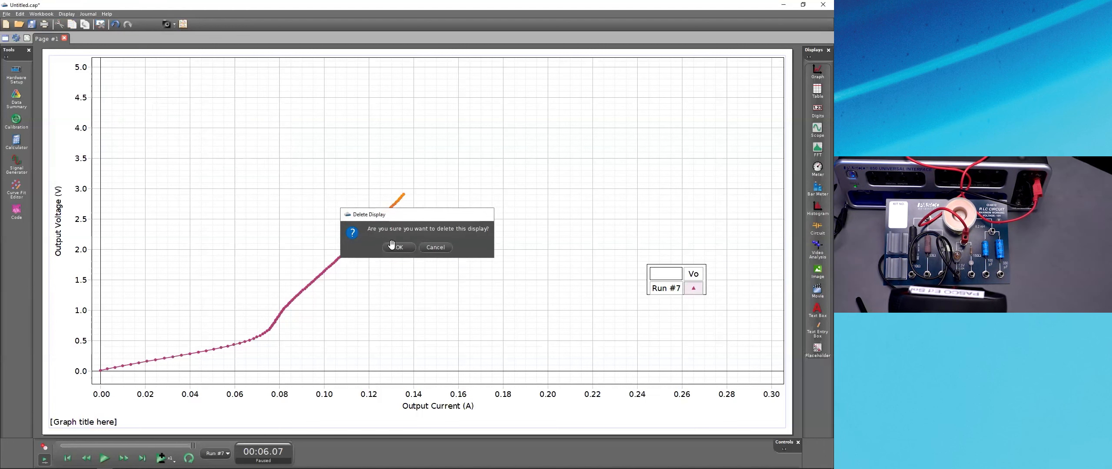
click(52, 51)
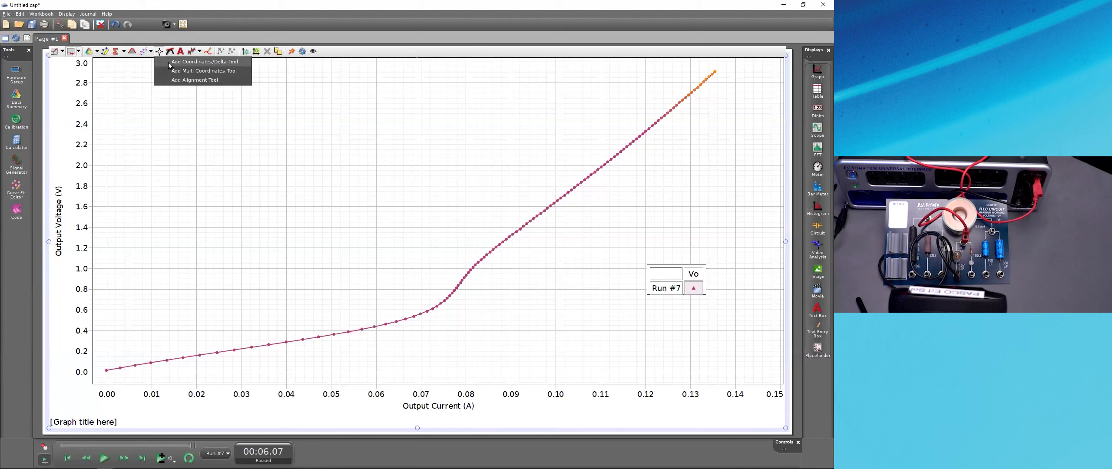
Add a coordinates tool at the curve's first point, with its delta point at about 0.082 A and 1.04 V.
click(159, 51)
drag(281, 341, 106, 368)
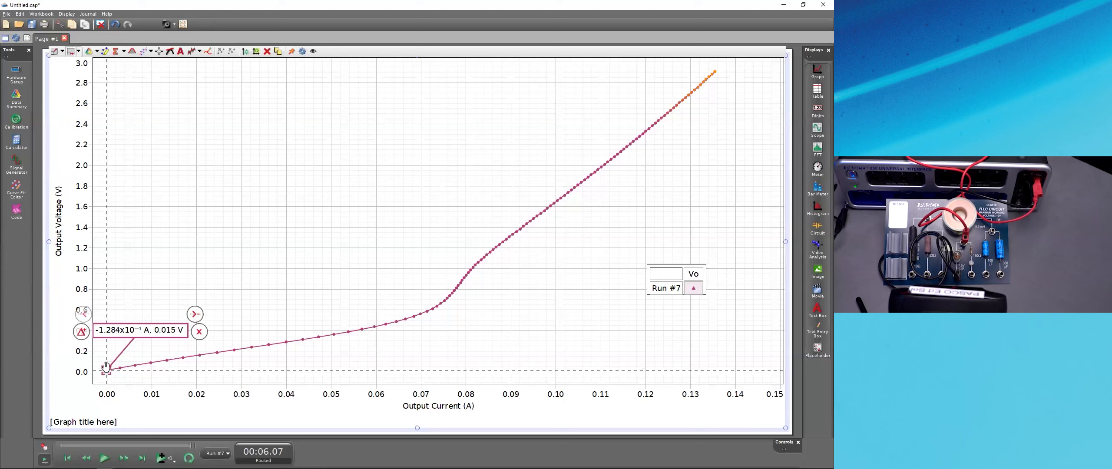
click(88, 337)
mouse_move(414, 320)
mouse_down()
mouse_move(504, 257)
mouse_move(528, 254)
mouse_up()
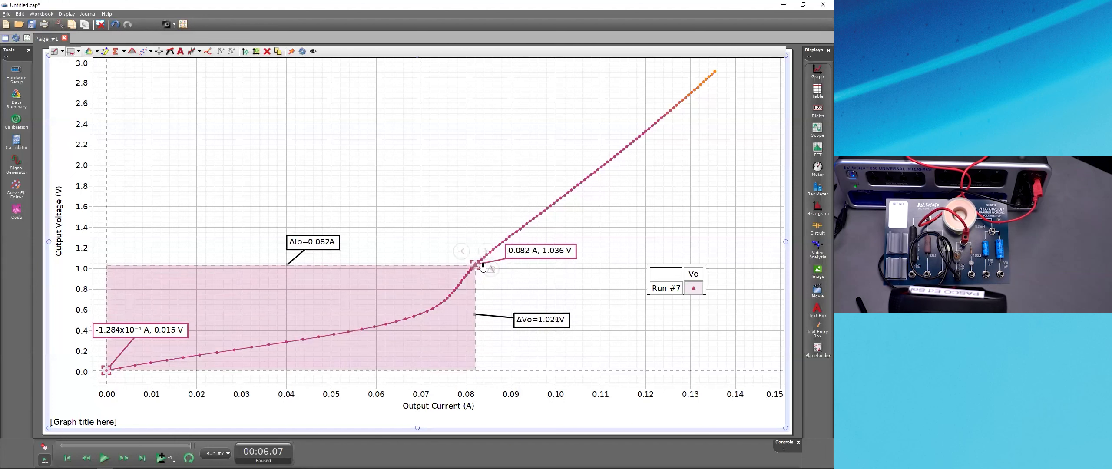
Set the delta tool style to Δy/Δx with Slope.
right_click(537, 254)
click(555, 282)
click(138, 101)
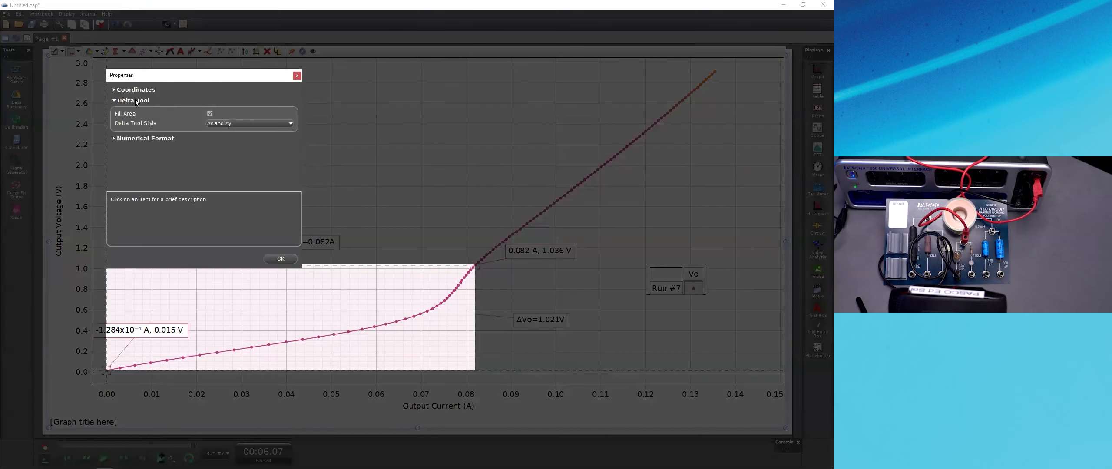
click(234, 123)
click(247, 143)
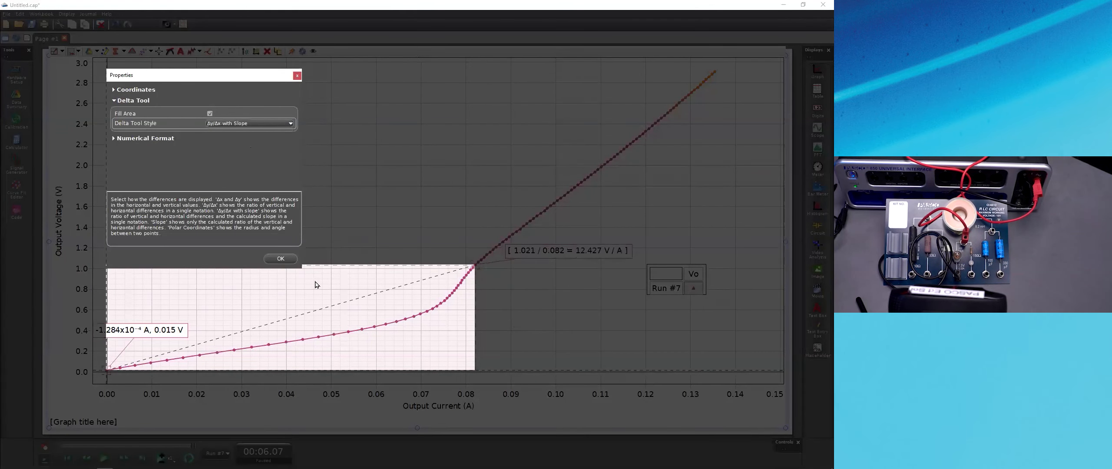
click(281, 258)
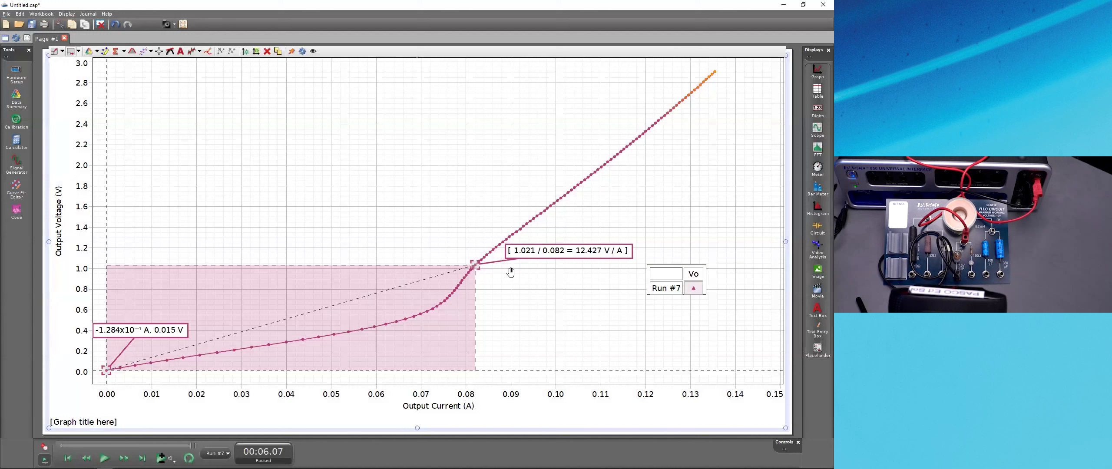
Raise the slope label slightly, and step the delta point down the curve to about 0.054 A and back up to about 0.132 A to compare slopes.
drag(526, 254, 527, 243)
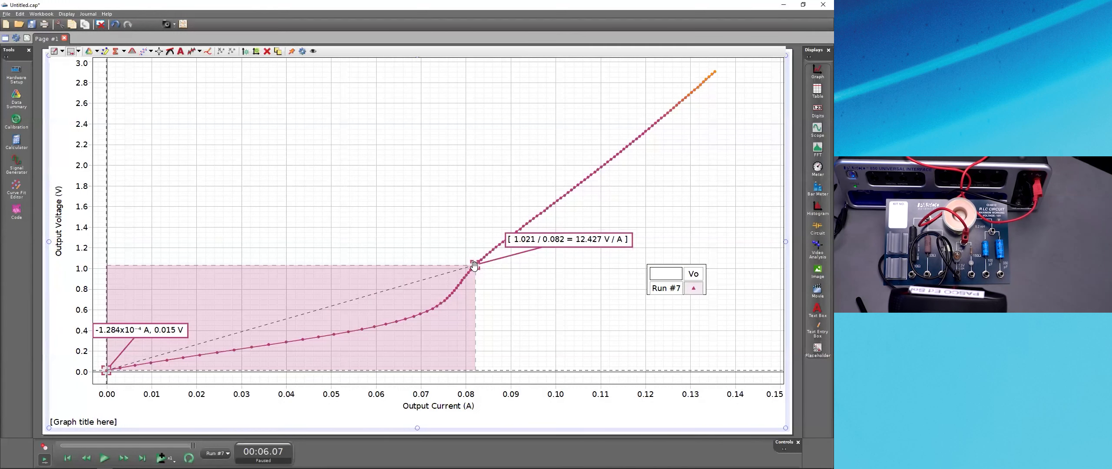
key(Left)
key(Left)
key(Left)
key(Left)
key(Left)
key(Left)
key(Left)
key(Left)
key(Left)
key(Left)
key(Left)
key(Left)
key(Left)
key(Left)
key(Left)
key(Left)
key(Left)
key(Left)
key(Left)
key(Left)
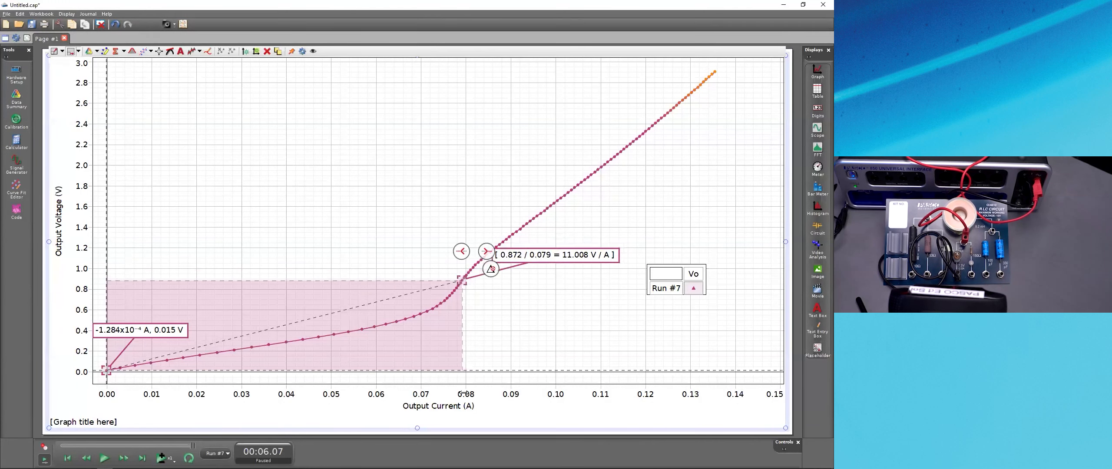
key(Right)
key(Right)
key(Right)
key(Right)
key(Right)
key(Right)
key(Right)
key(Right)
key(Right)
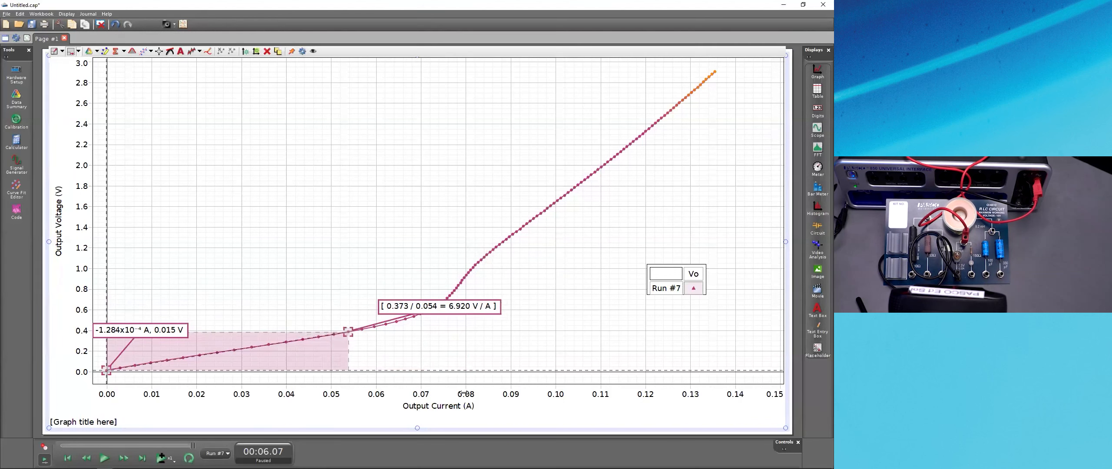
key(Right)
key(Right)
key(Right)
key(Right)
key(Right)
key(Right)
key(Right)
key(Right)
key(Right)
key(Right)
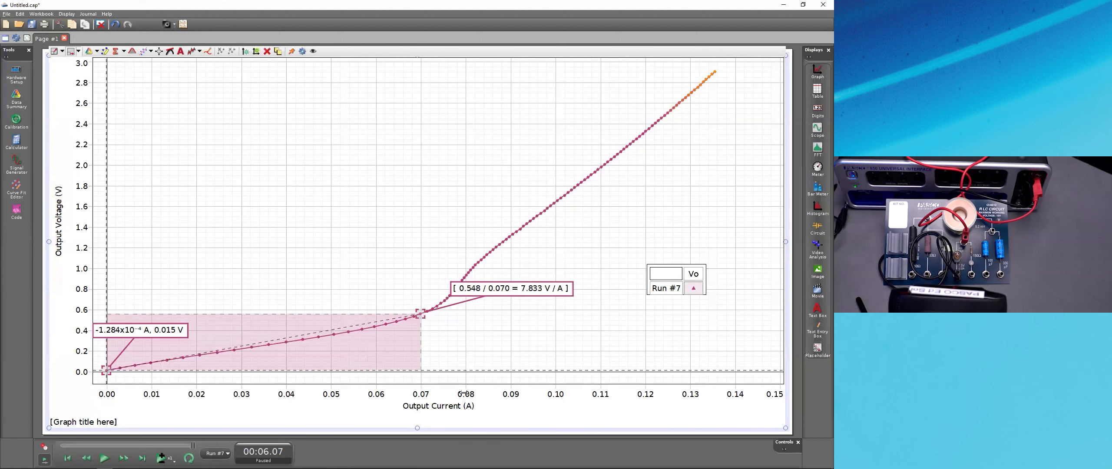
key(Right)
key(Right)
key(Right)
key(Right)
key(Right)
key(Right)
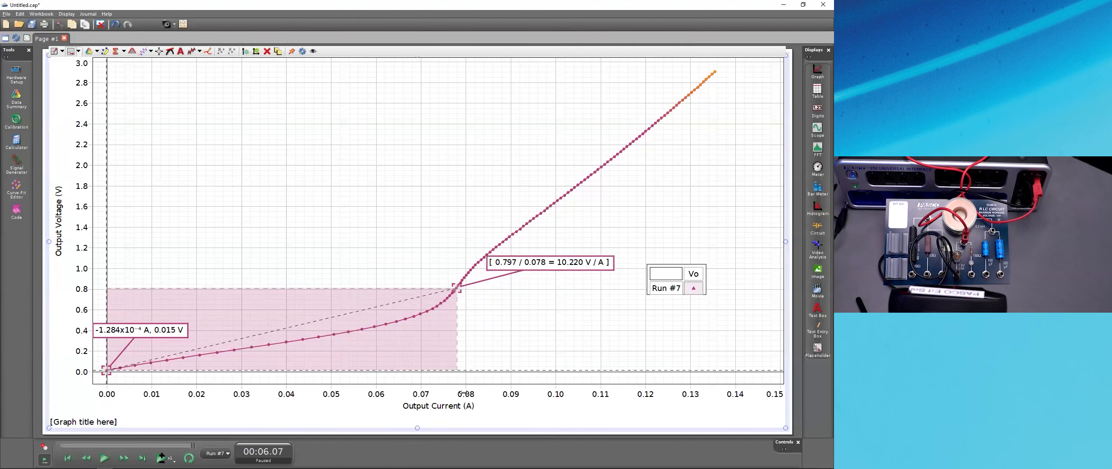
key(Right)
key(Right)
key(Right)
key(Right)
key(Right)
key(Right)
key(Right)
key(Right)
key(Right)
key(Right)
key(Right)
key(Right)
key(Right)
key(Right)
key(Right)
key(Right)
key(Right)
key(Right)
key(Right)
key(Right)
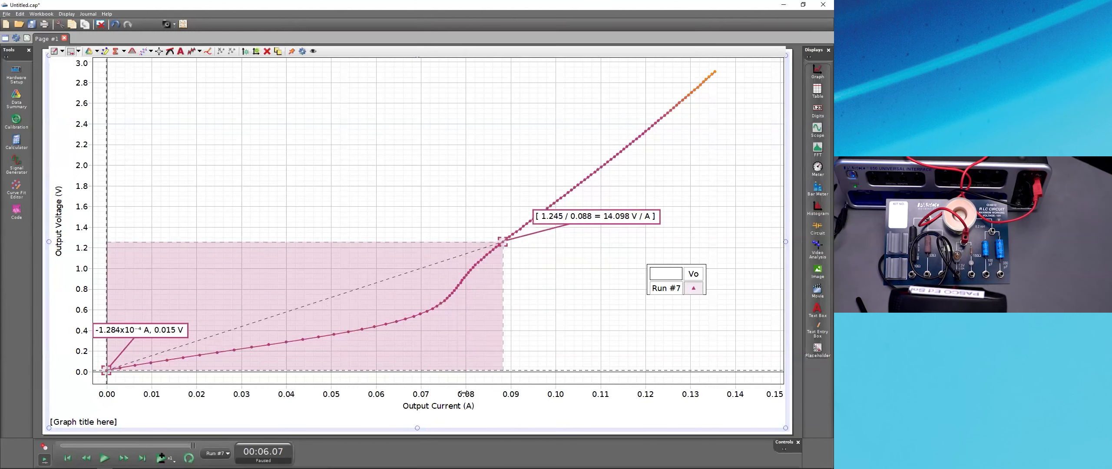
key(Right)
key(Right)
key(Right)
key(Right)
key(Right)
key(Right)
key(Right)
key(Right)
key(Right)
key(Right)
key(Right)
key(Right)
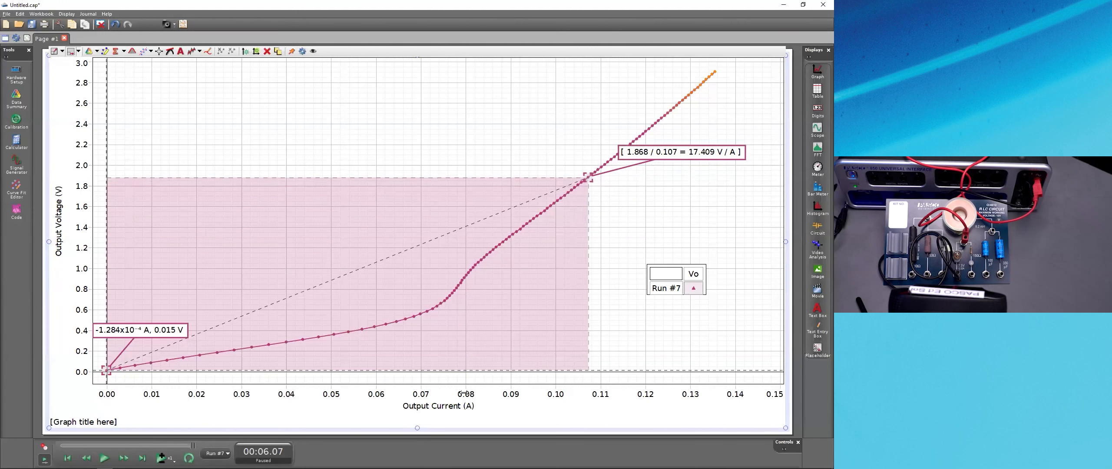
key(Right)
key(Right)
key(Right)
key(Right)
key(Right)
key(Right)
key(Right)
key(Right)
key(Right)
key(Right)
key(Right)
key(Right)
key(Right)
key(Right)
key(Right)
key(Right)
key(Right)
key(Right)
key(Right)
key(Right)
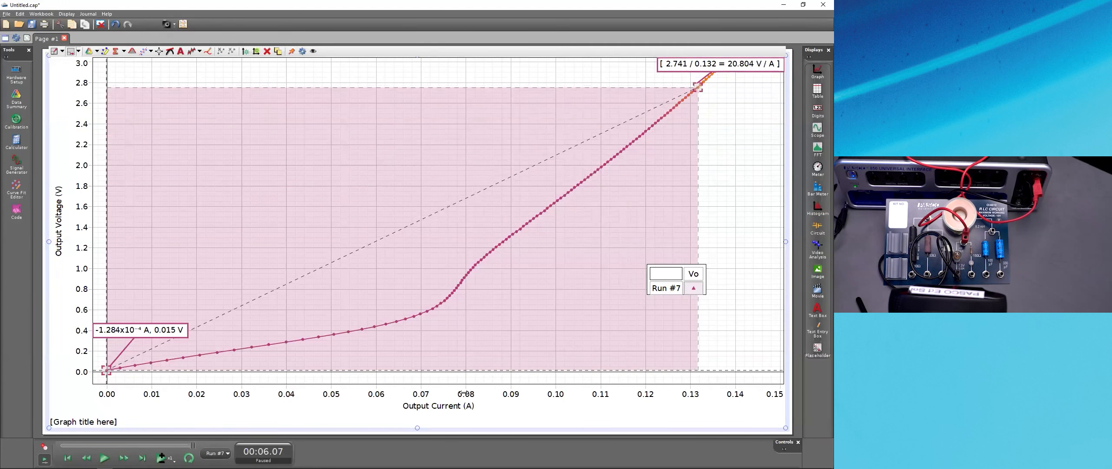
Move the slope label clear of the curve's end, and reveal the resistance question on the Ohm's Law slide in PowerPoint before returning to Capstone.
drag(672, 65, 471, 77)
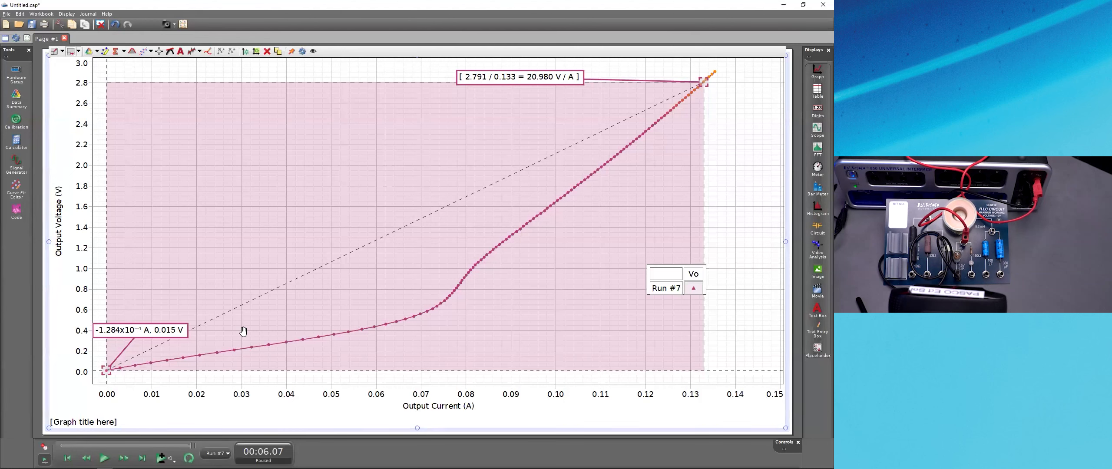
key(alt+Tab)
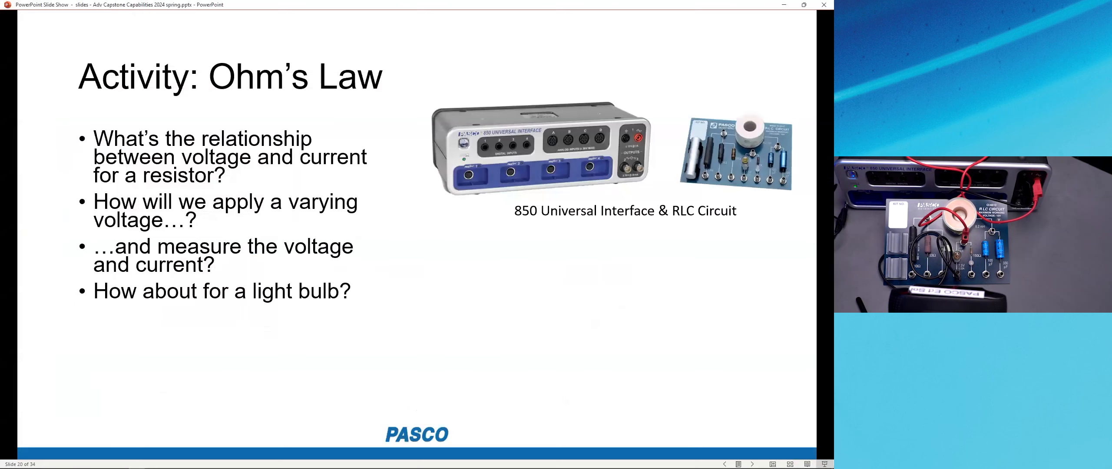
key(Right)
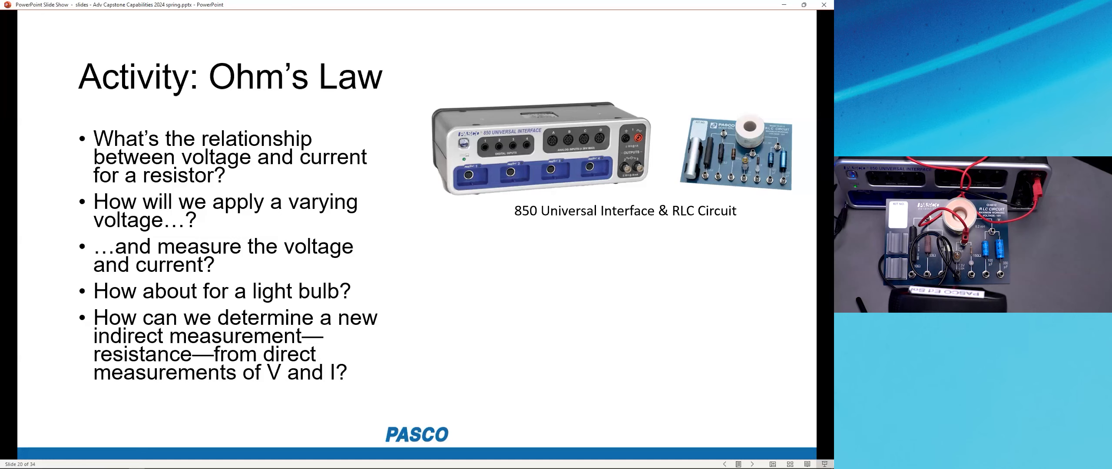
key(alt+Tab)
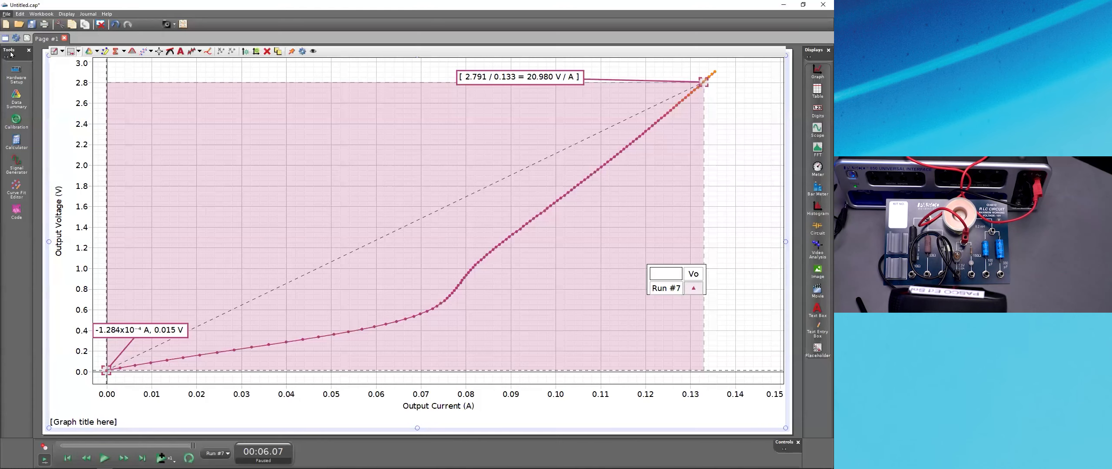
Create the calculation R=V/I in the Calculator with Ω as its unit.
click(17, 139)
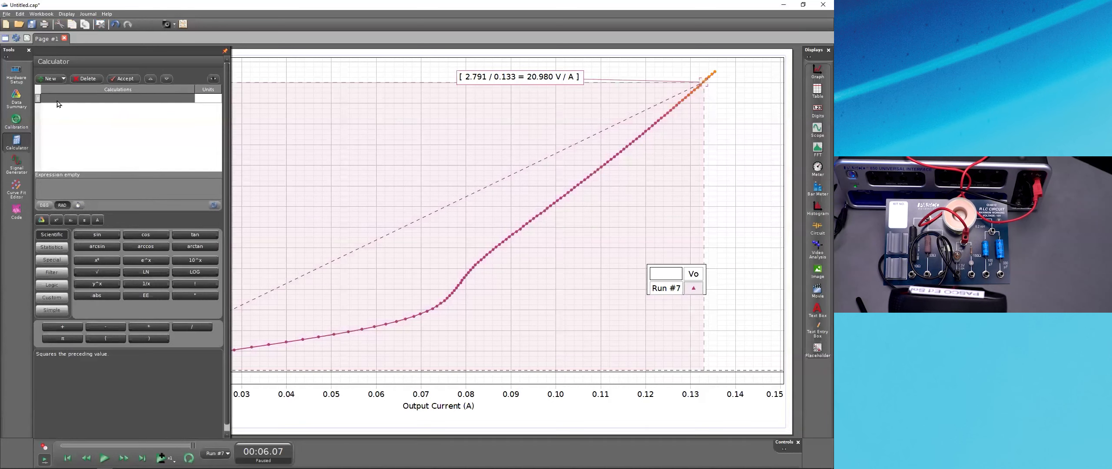
click(56, 99)
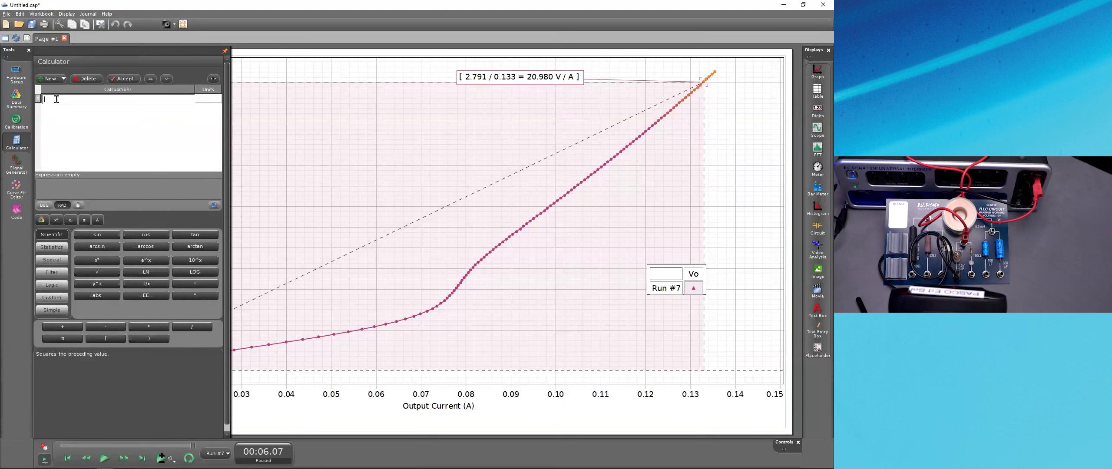
text(R)
key(BackSpace)
key(Return)
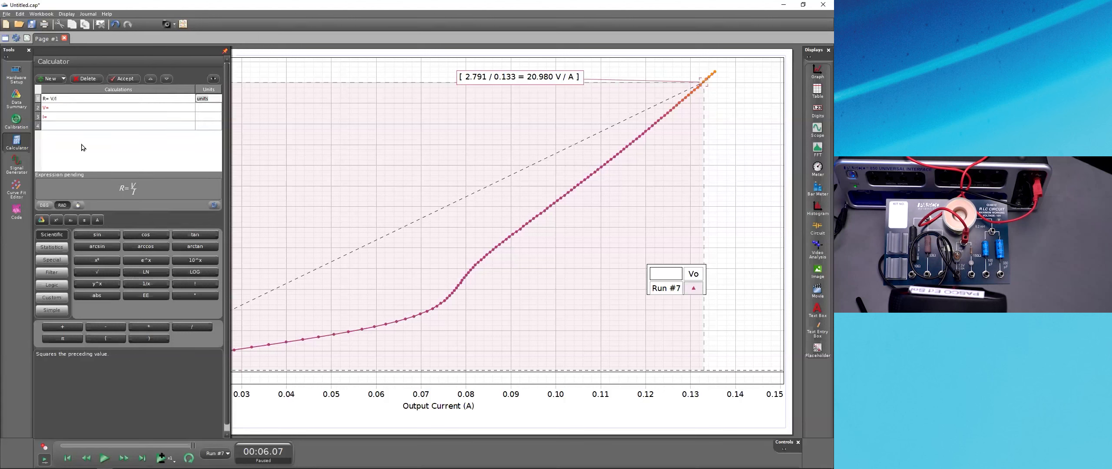
key(BackSpace)
right_click(213, 96)
mouse_move(322, 213)
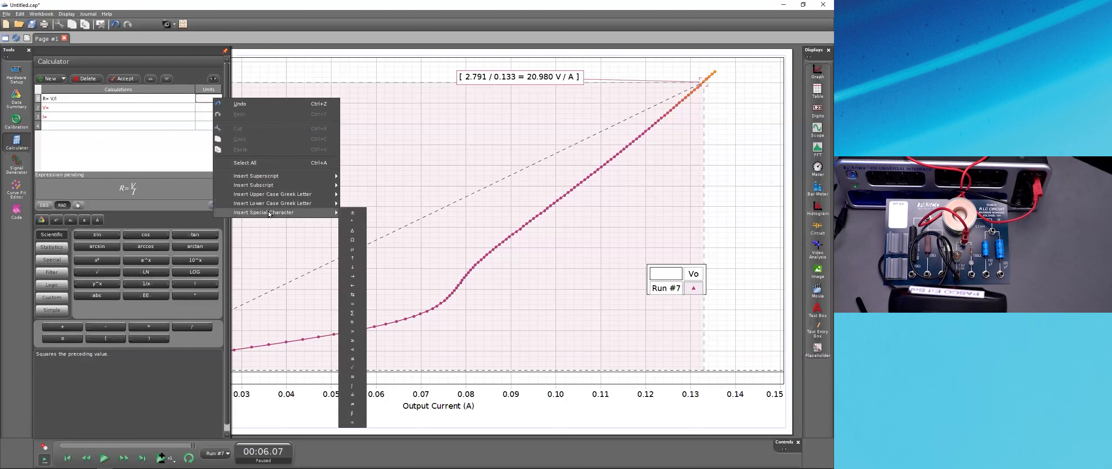
click(354, 241)
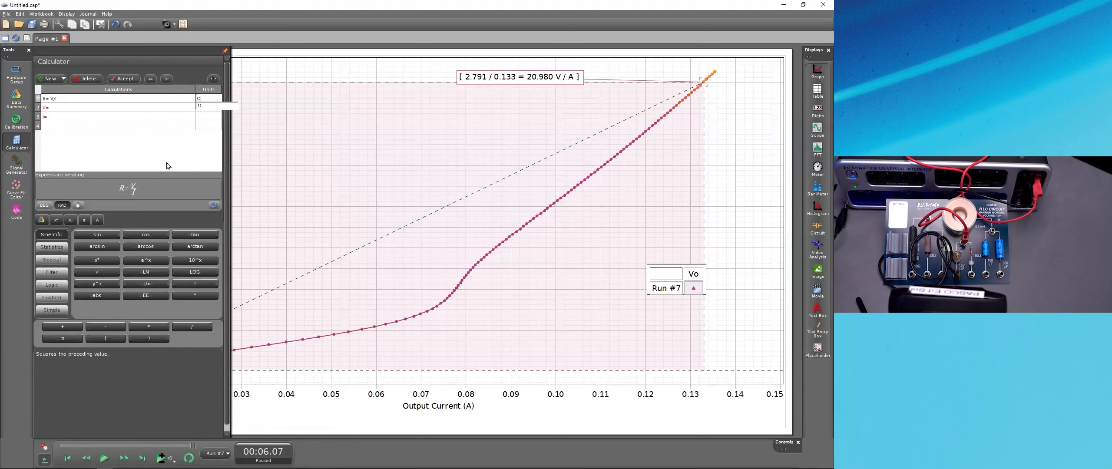
Define the calculation variable V as the Output Voltage (V) measurement with the unit V.
click(62, 107)
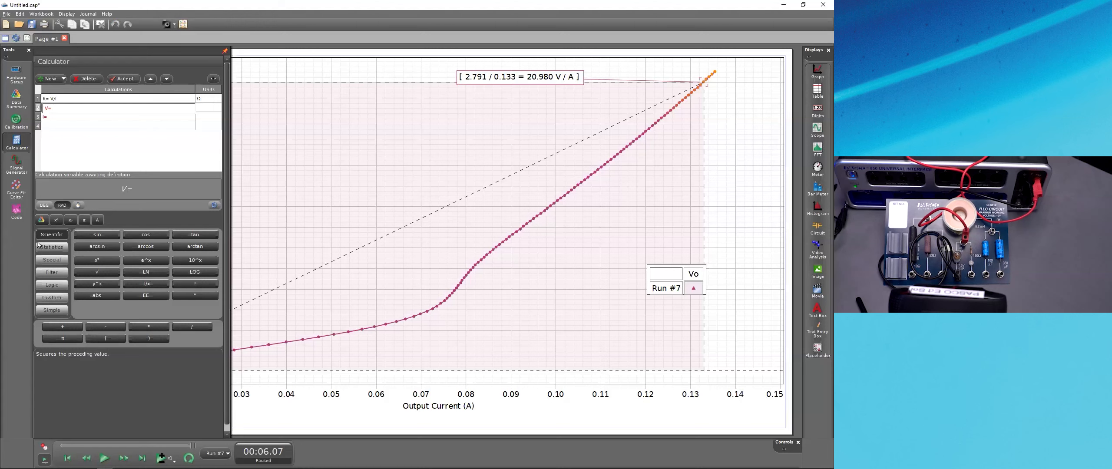
click(42, 222)
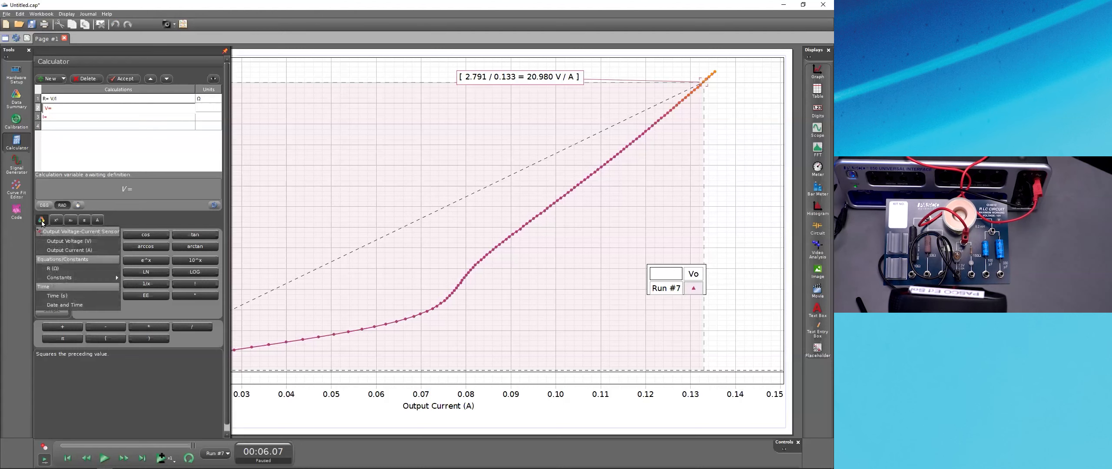
click(60, 242)
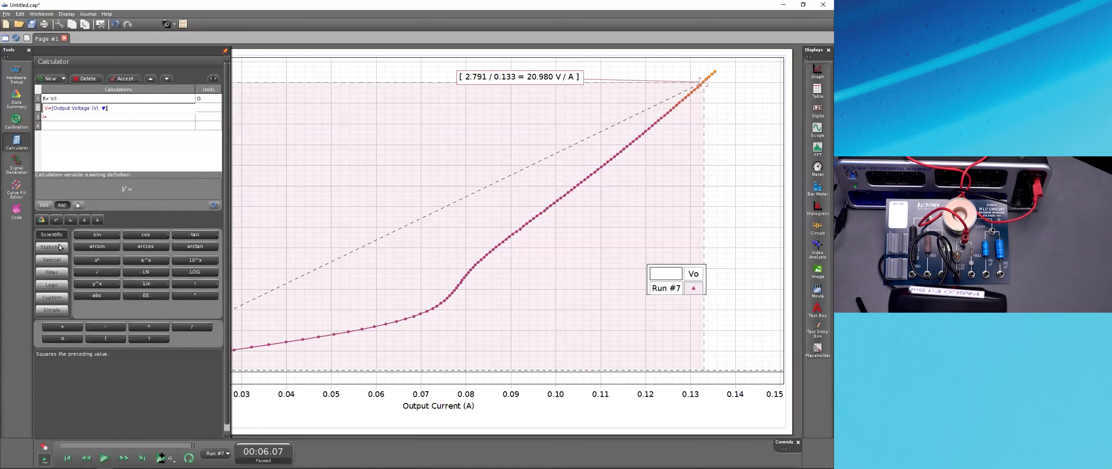
click(204, 110)
text(V)
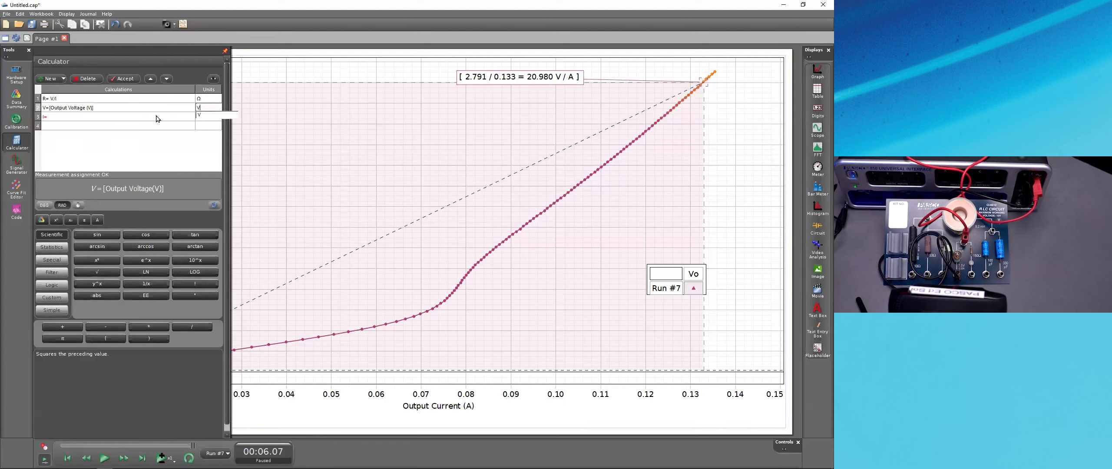
Define the calculation variable I as the Output Current (A) measurement with the unit A.
click(156, 118)
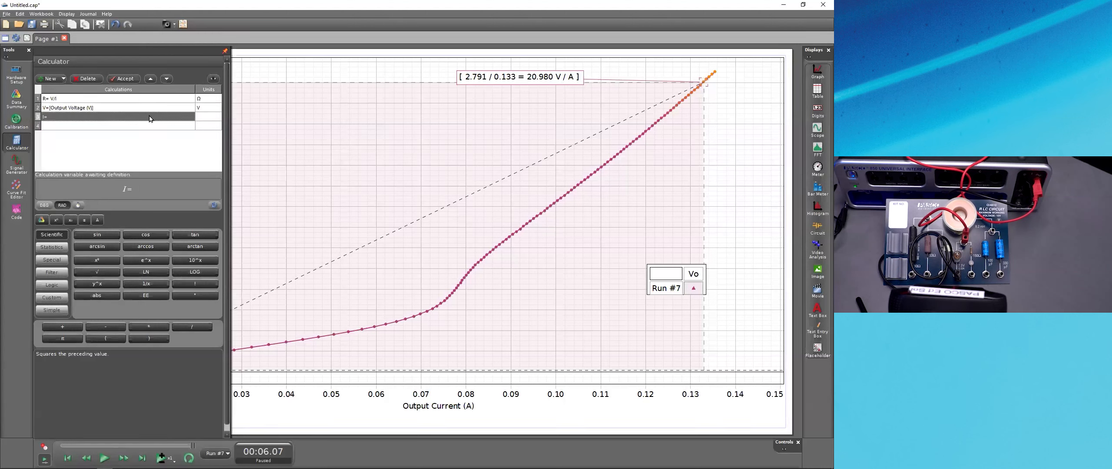
click(42, 220)
click(68, 250)
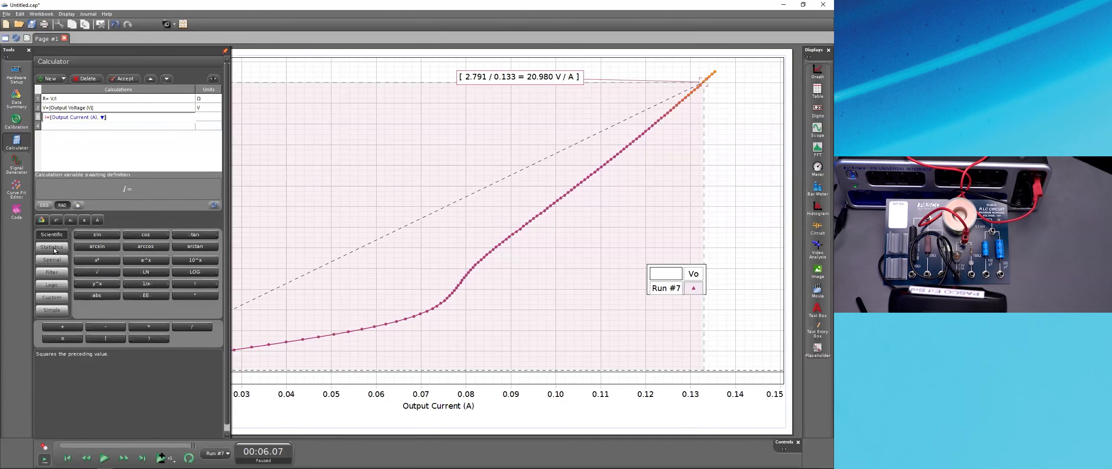
click(201, 117)
text(A)
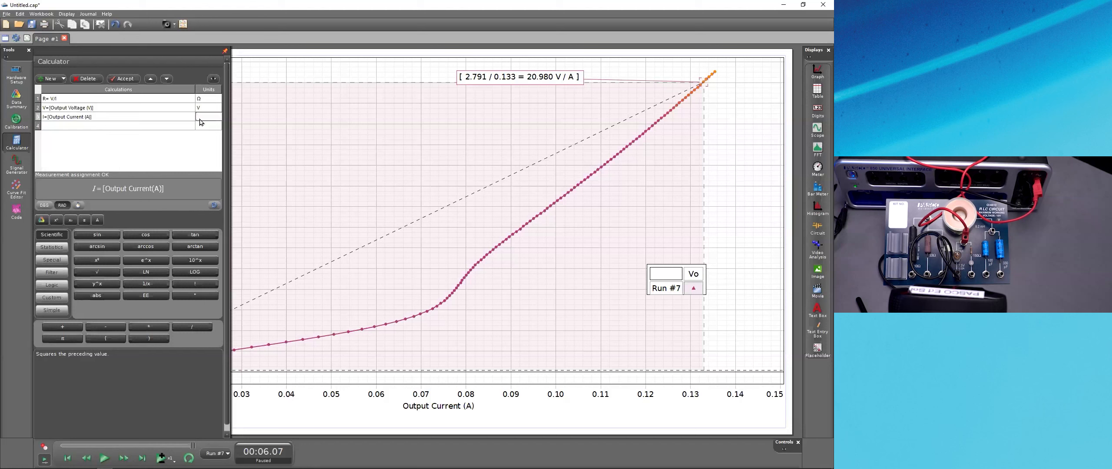
key(Return)
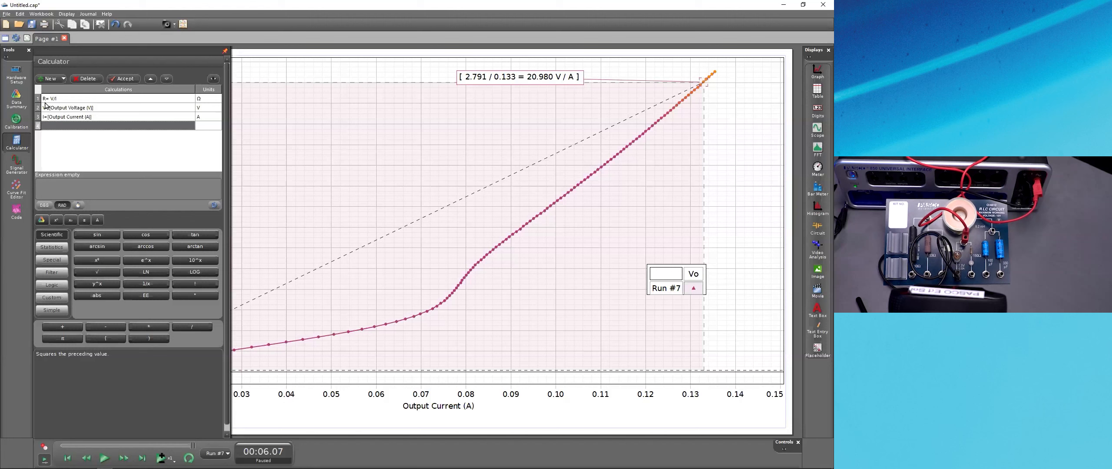
Add a second plot area showing R (Ω) against Output Current, and rescale the current axis to bring the voltage curve back into view.
click(13, 146)
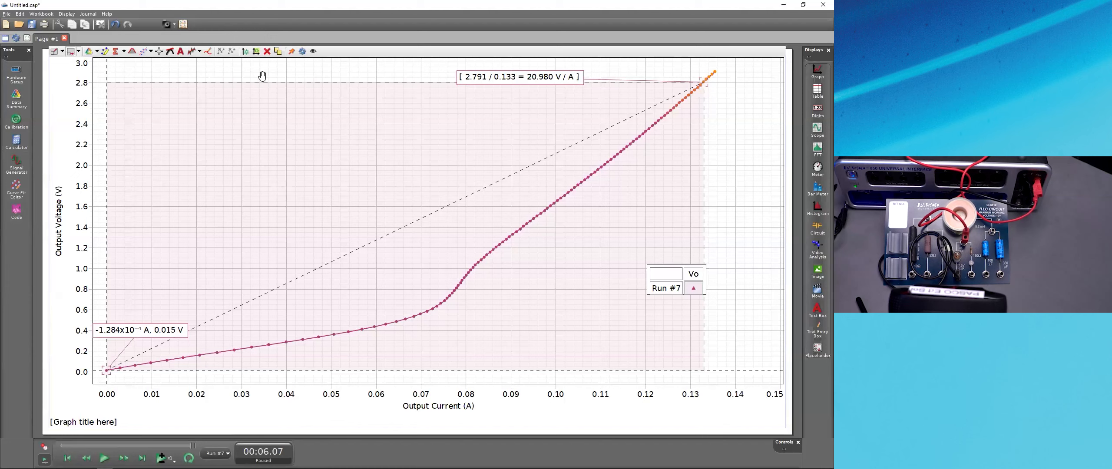
click(256, 52)
click(68, 288)
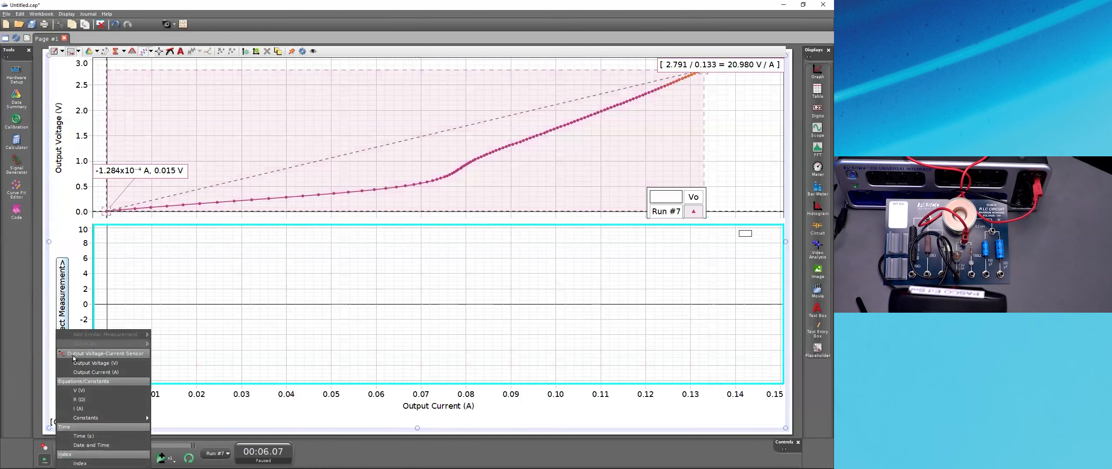
click(80, 401)
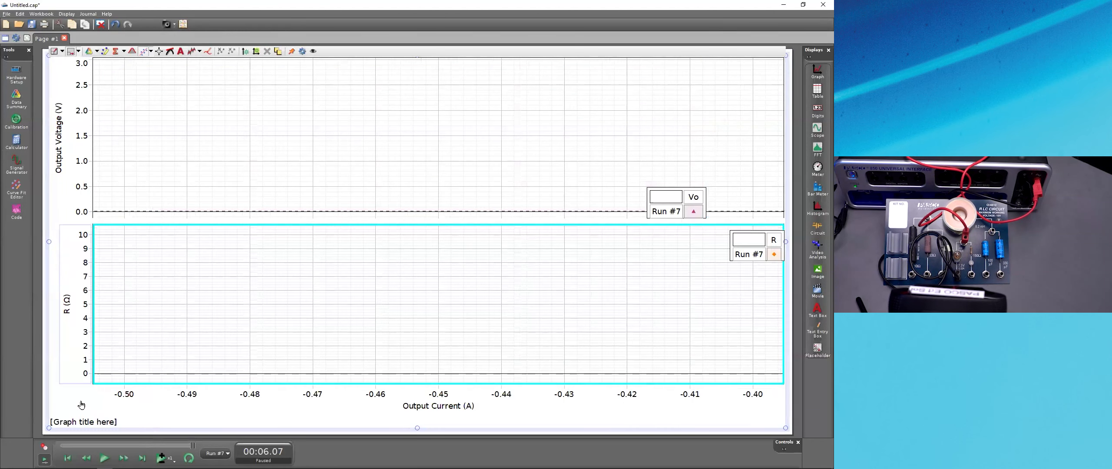
click(55, 51)
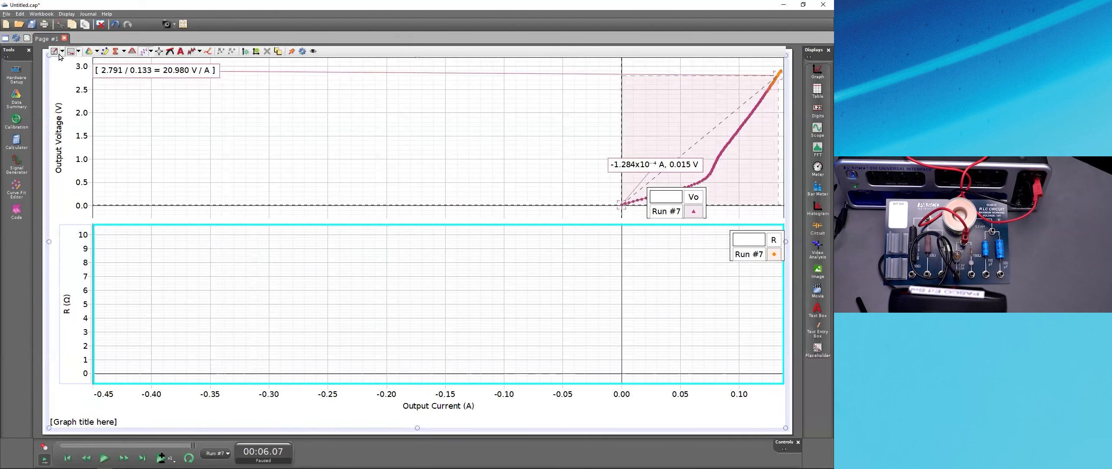
drag(665, 266, 120, 249)
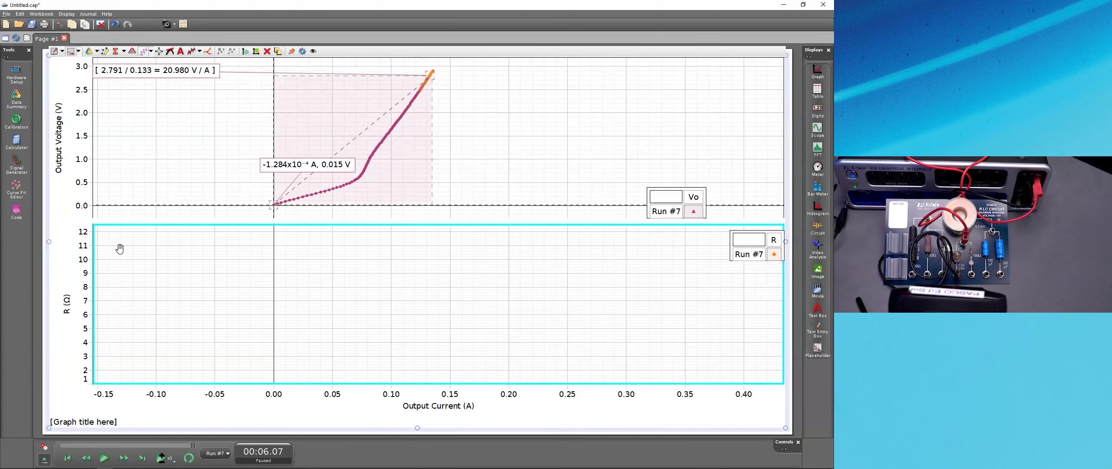
drag(236, 280, 215, 283)
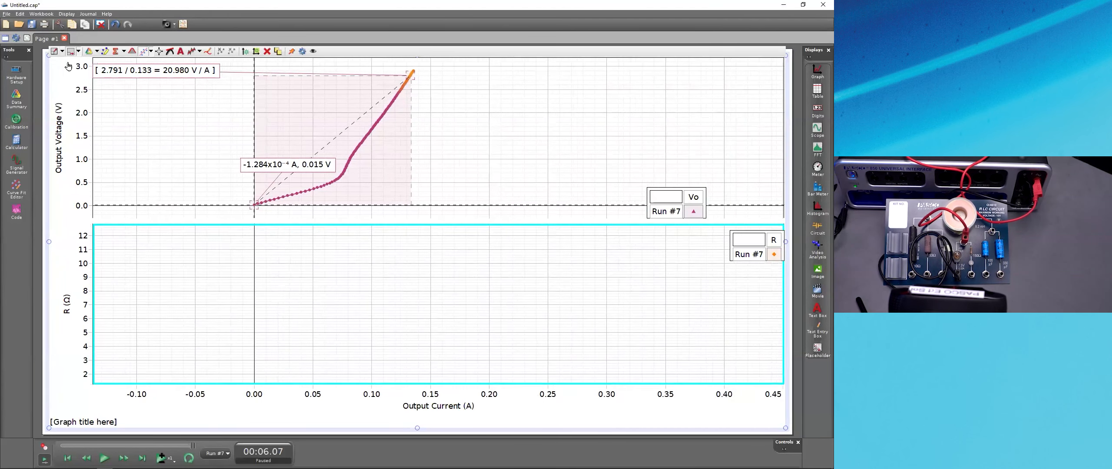
Check the definitions of R, V and I in the Calculator.
click(17, 142)
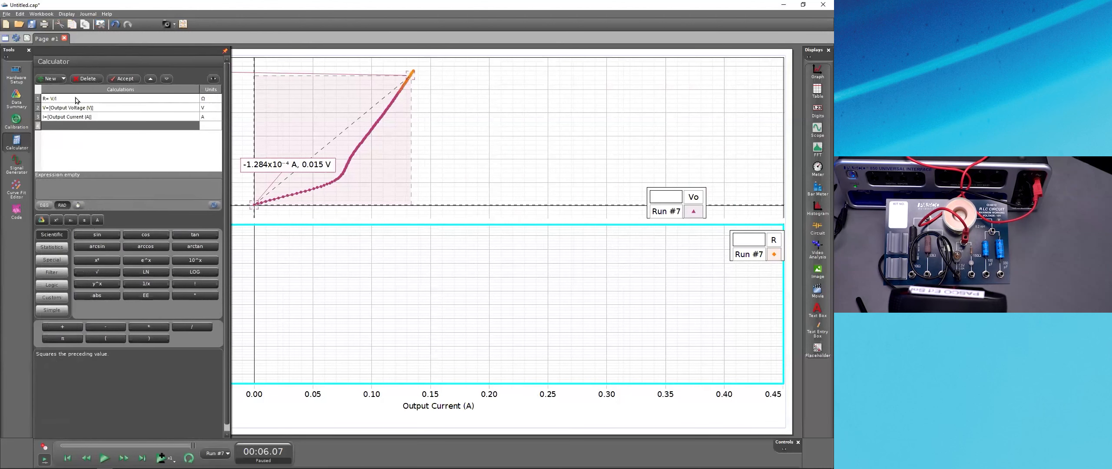
click(76, 100)
click(86, 108)
click(90, 118)
click(25, 147)
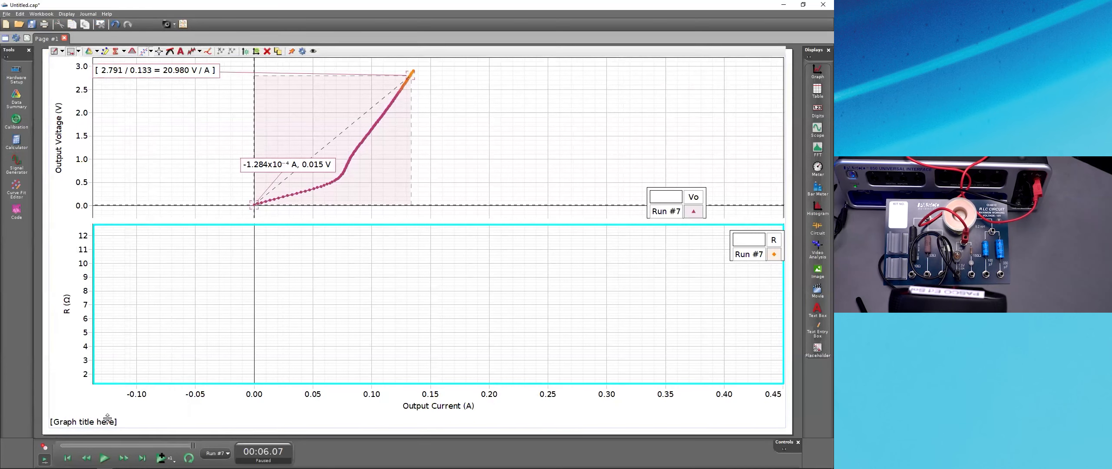
Record a new light bulb run, and rescale the axes so current starts near 0 and resistance extends to about 60 Ω.
click(44, 455)
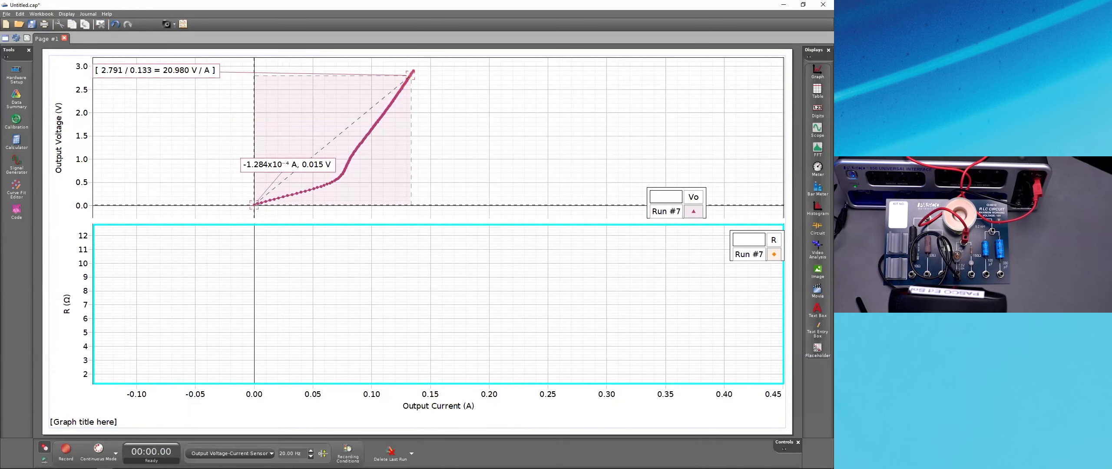
click(61, 454)
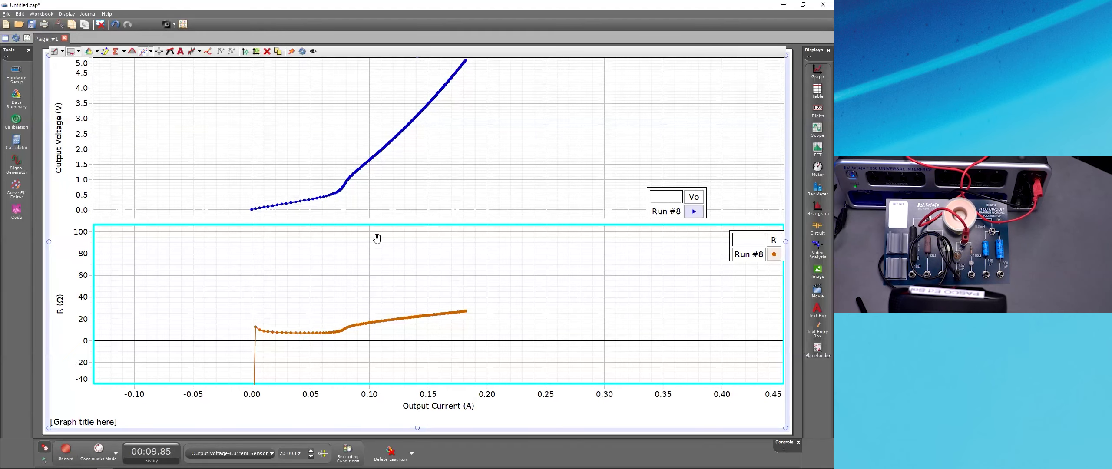
drag(67, 329, 67, 261)
drag(468, 395, 625, 394)
drag(711, 305, 572, 292)
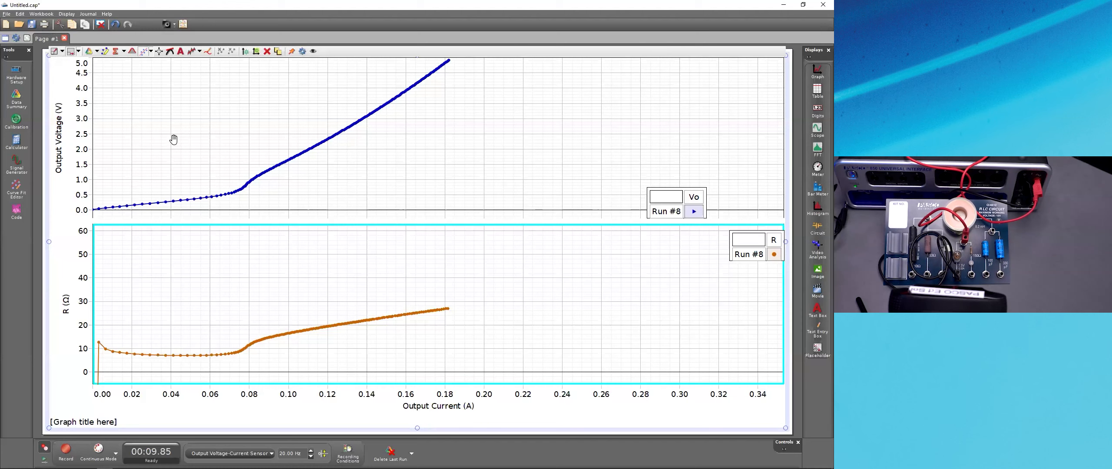
Add a slope tool to the voltage plot, and switch to PowerPoint to reveal the additional output devices on the Ohm's Law slide.
click(284, 183)
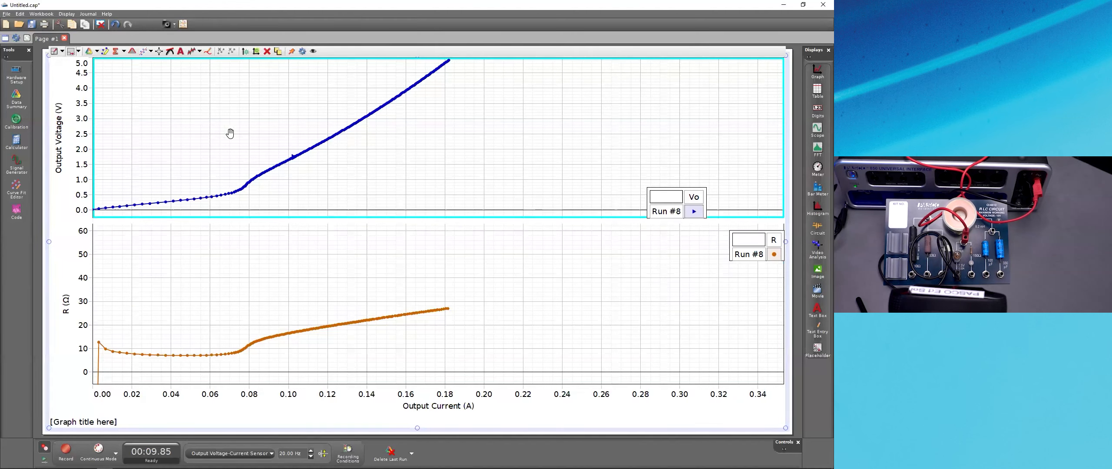
click(171, 54)
key(alt+Tab)
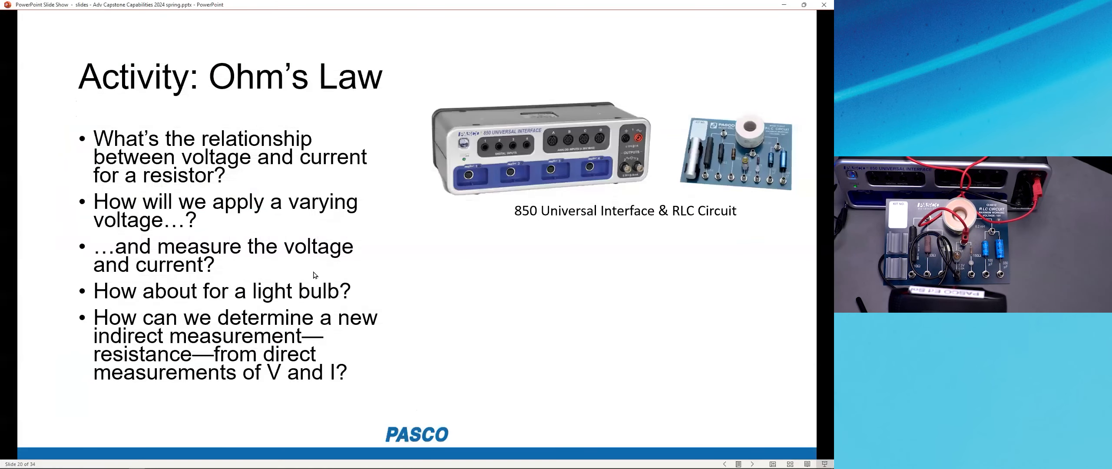
click(380, 247)
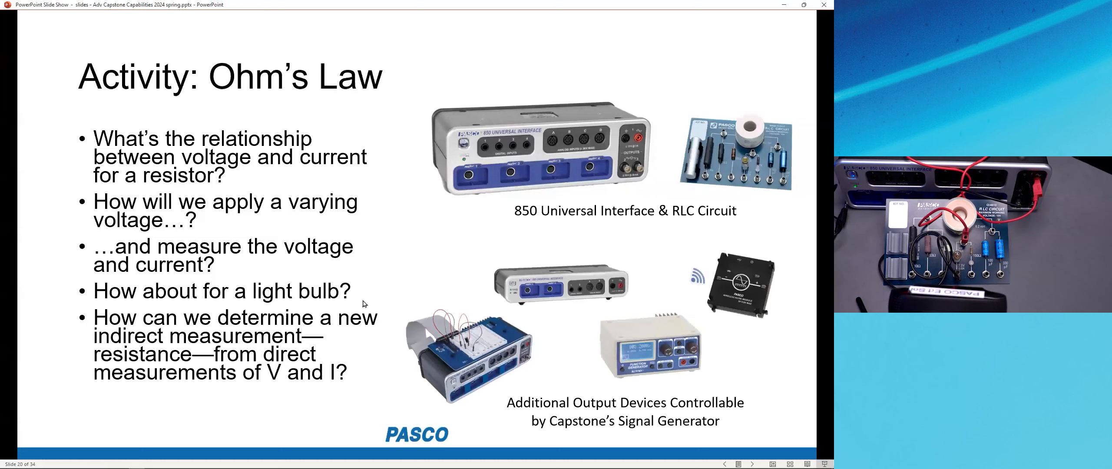
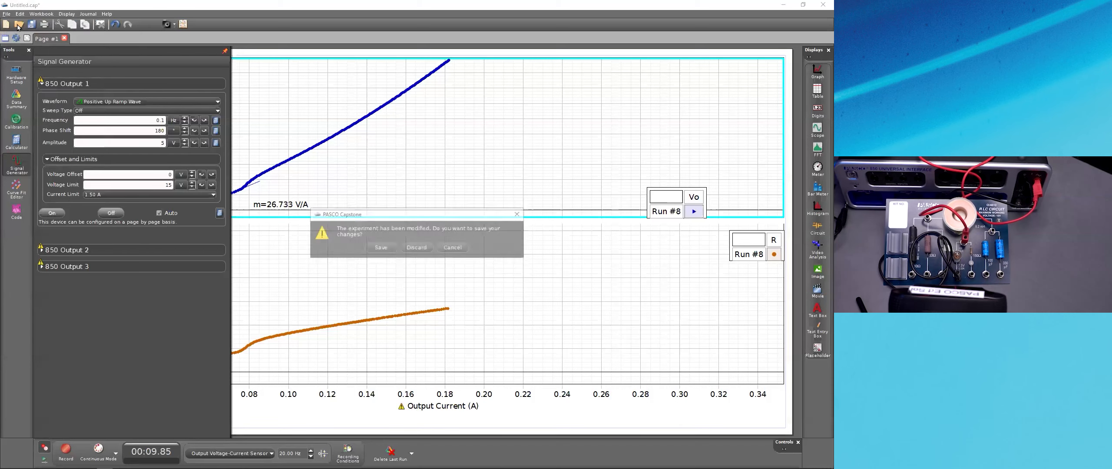
Discard the modified experiment to start a blank one, and check the available wireless devices in Hardware Setup.
click(409, 246)
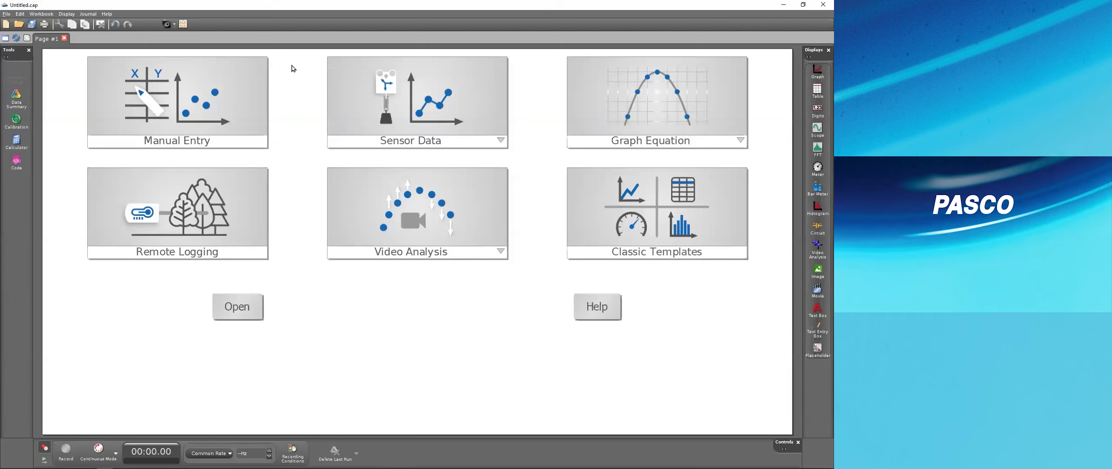
click(20, 79)
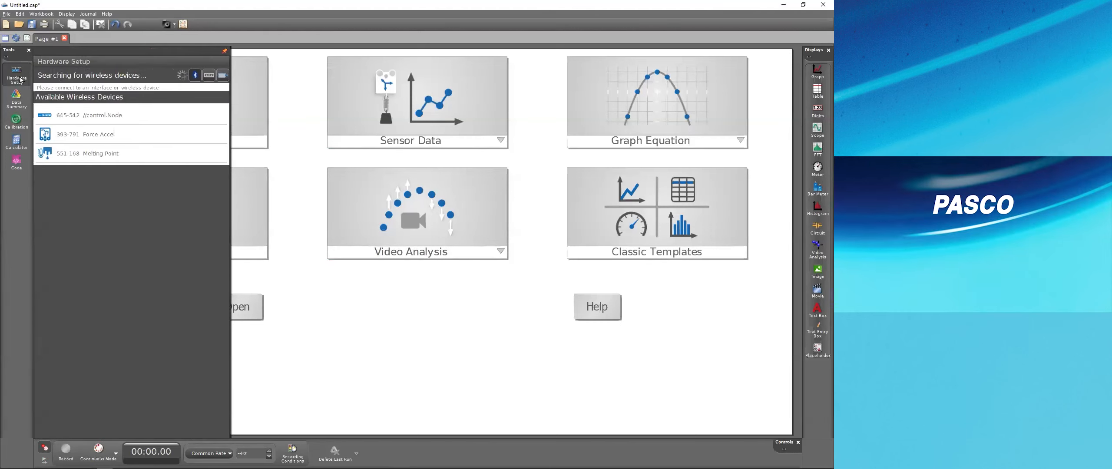
click(20, 79)
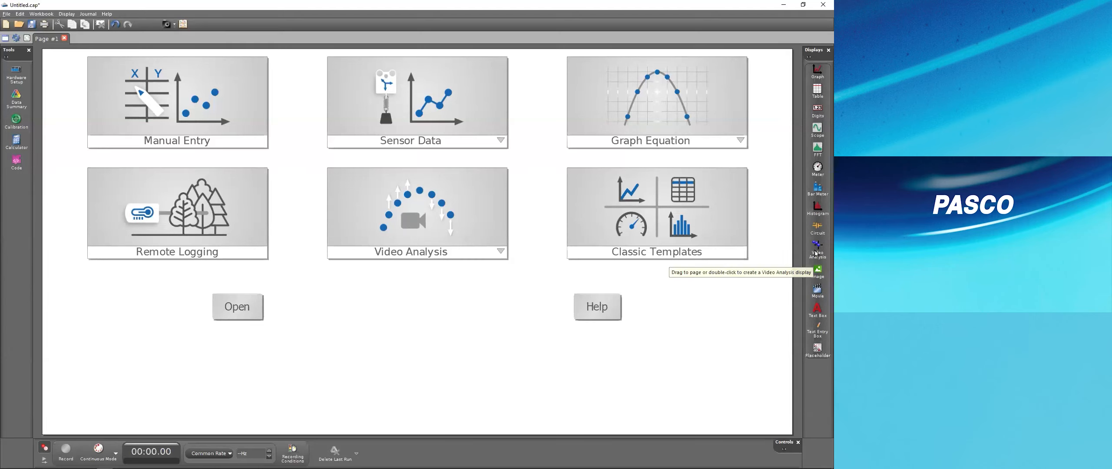
Add a Video Analysis display to the page and open the movie file ball bounce.mp4 in it.
drag(817, 253, 728, 342)
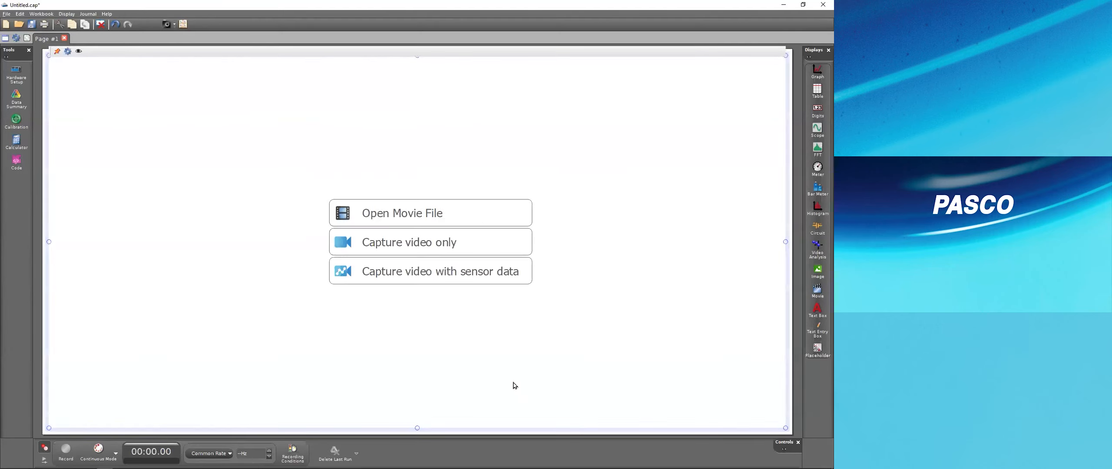
click(422, 223)
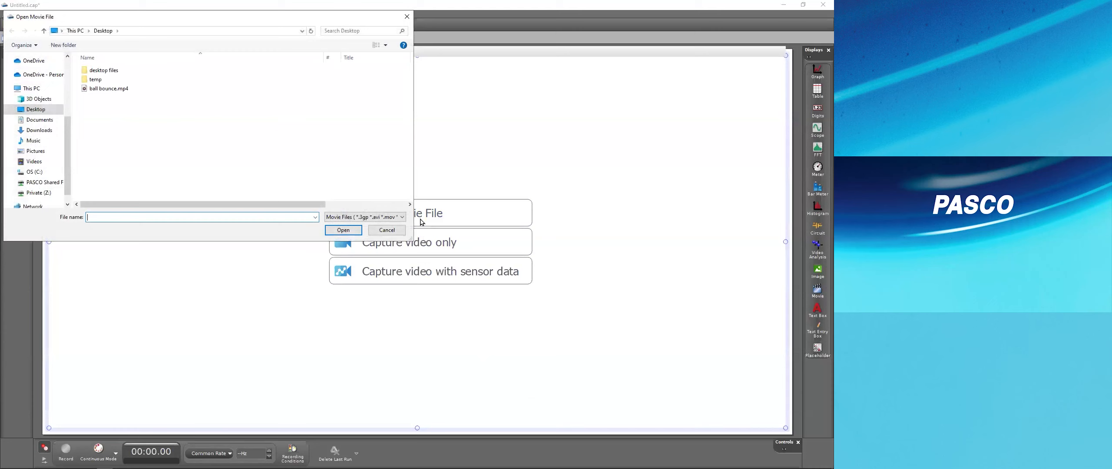
click(103, 90)
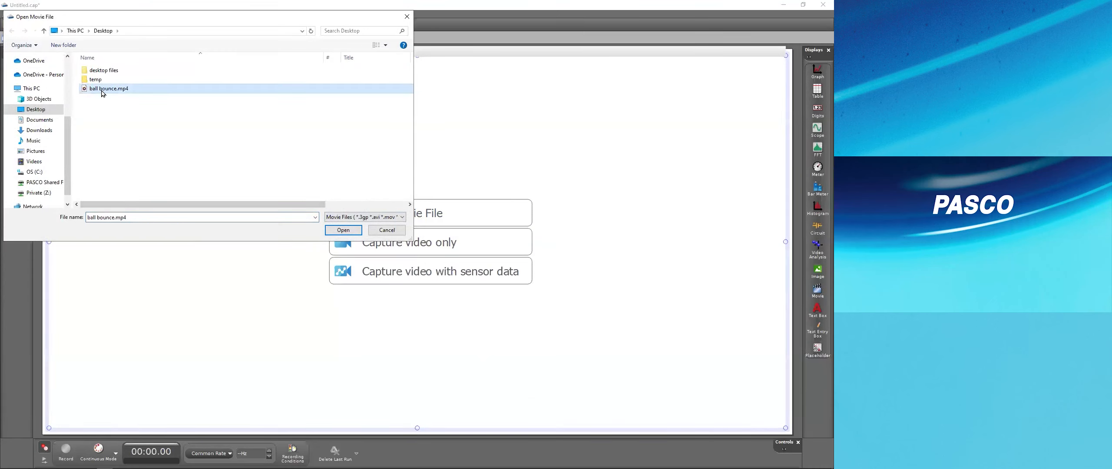
click(359, 232)
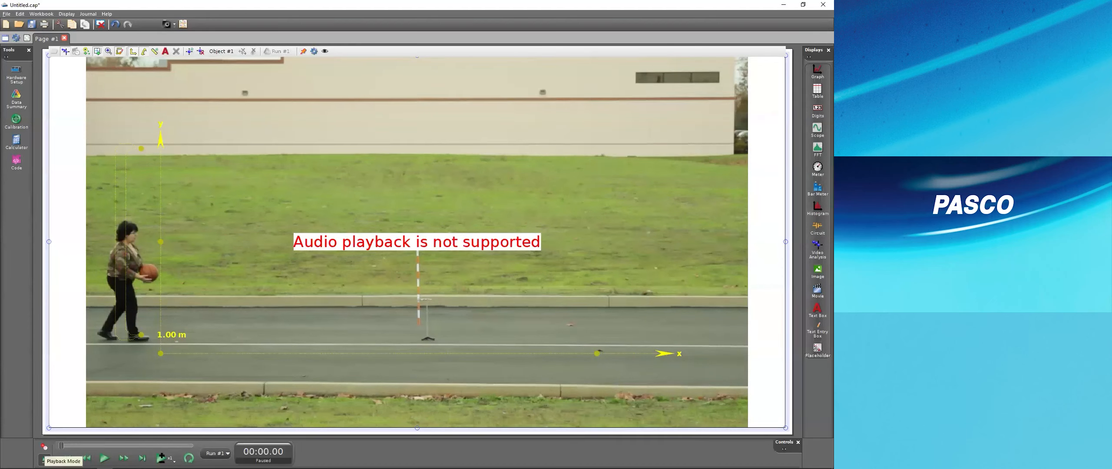
Play the ball video, and return it to the frame at 1.13 s where the ball leaves the thrower's hands.
click(105, 459)
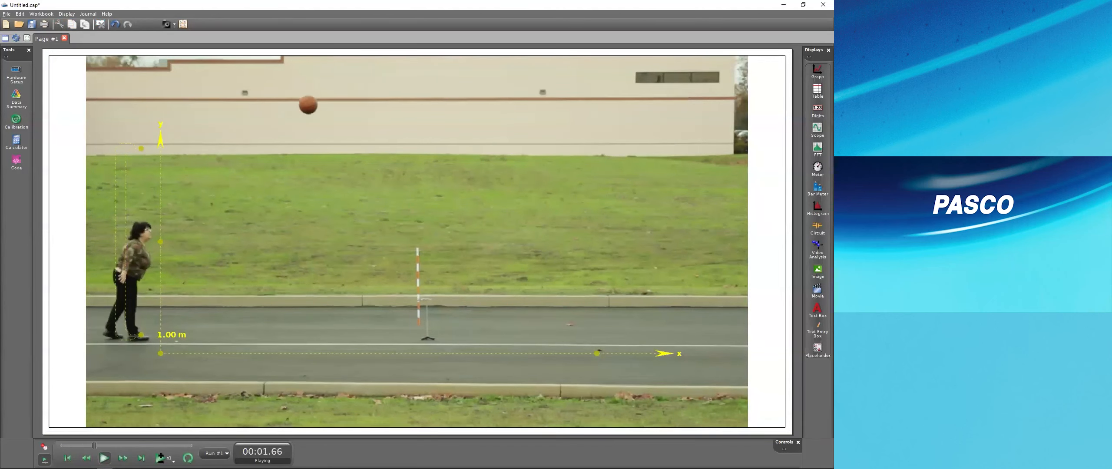
click(91, 447)
drag(91, 447, 85, 446)
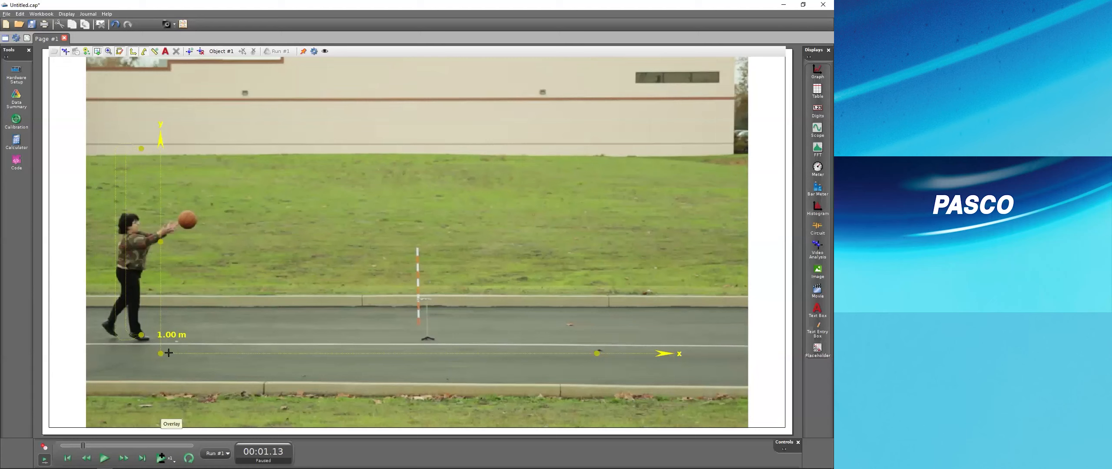
Move the coordinate origin to the ground at the thrower's feet, keeping the x-axis level with the road.
mouse_move(162, 354)
mouse_down()
mouse_move(186, 323)
mouse_move(152, 306)
mouse_move(151, 341)
mouse_up()
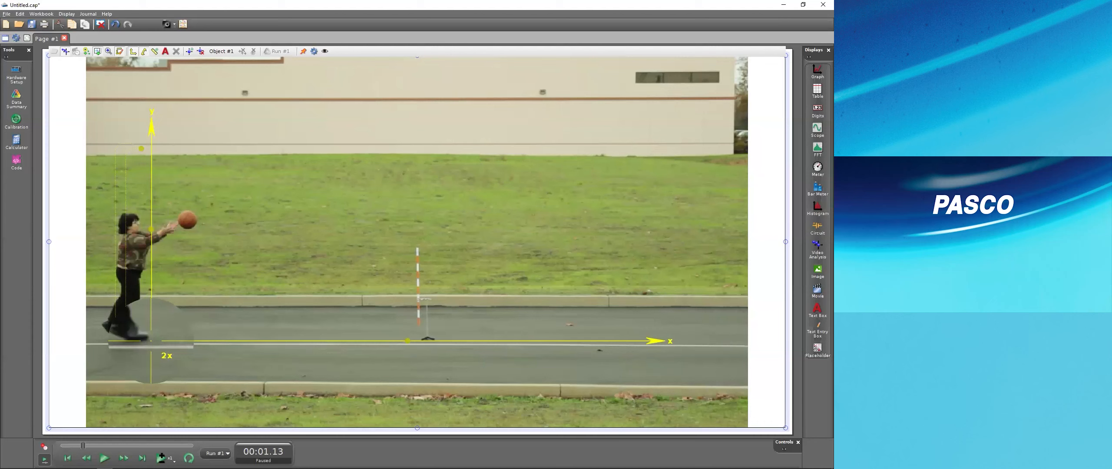
drag(151, 342, 152, 341)
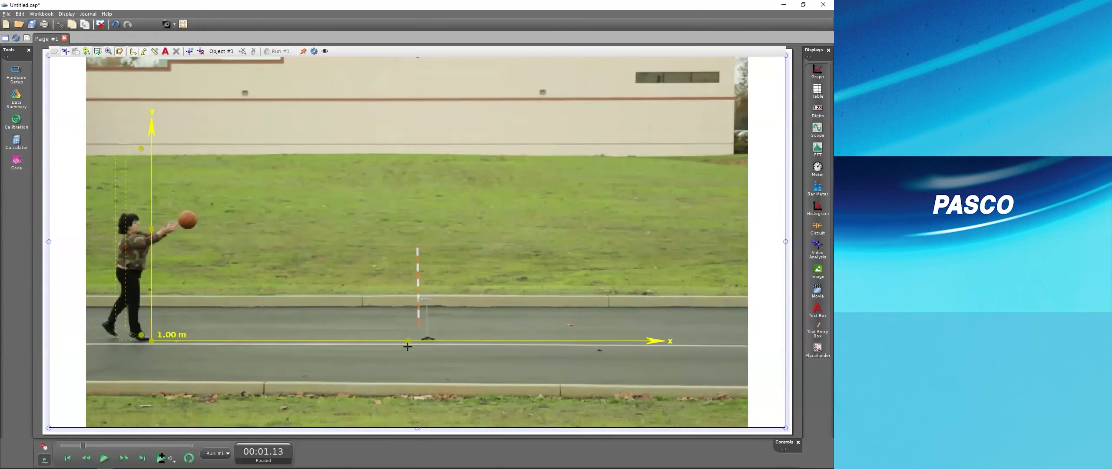
mouse_move(408, 341)
mouse_down()
mouse_move(385, 278)
mouse_move(402, 303)
mouse_move(399, 377)
mouse_move(408, 341)
mouse_up()
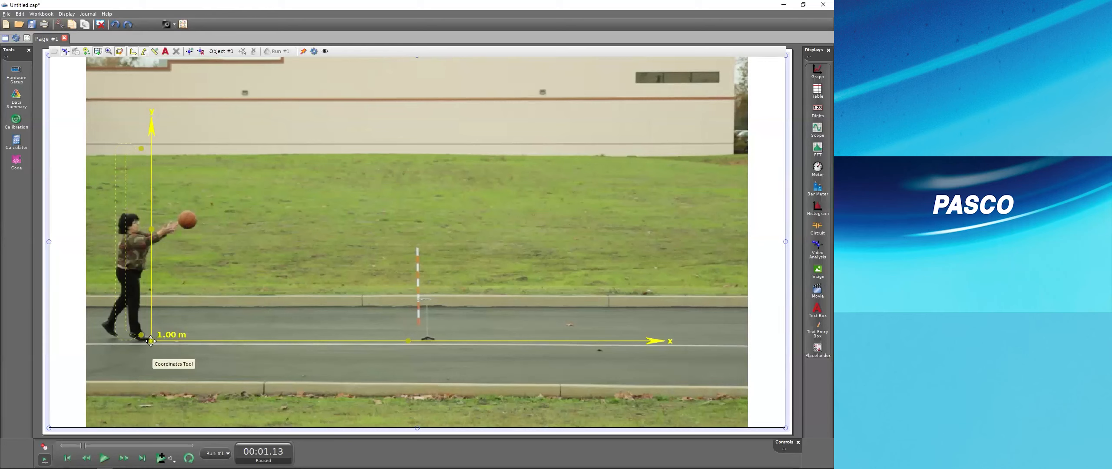
Align the calibration tool with both ends of the striped vertical pole, with its length set to 1.00 m.
drag(140, 335, 377, 303)
drag(142, 152, 369, 160)
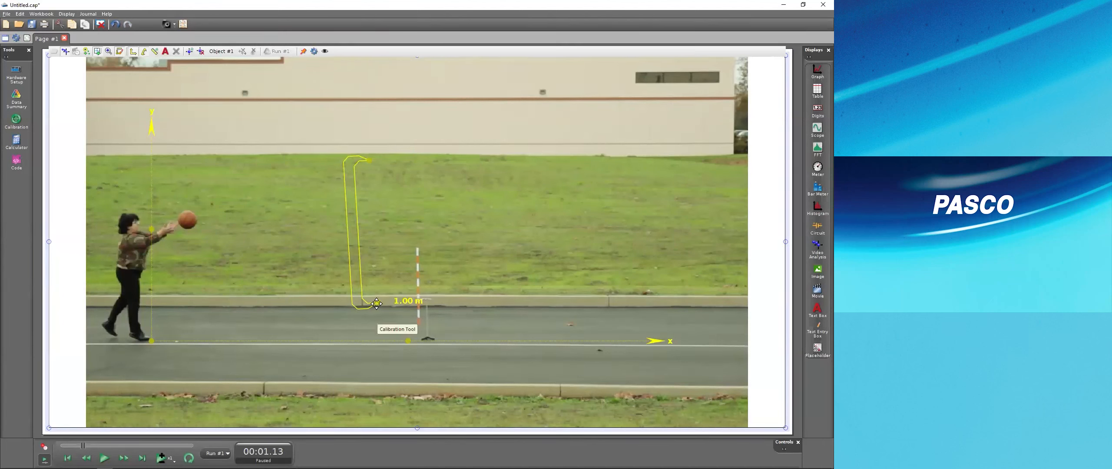
drag(378, 304, 418, 324)
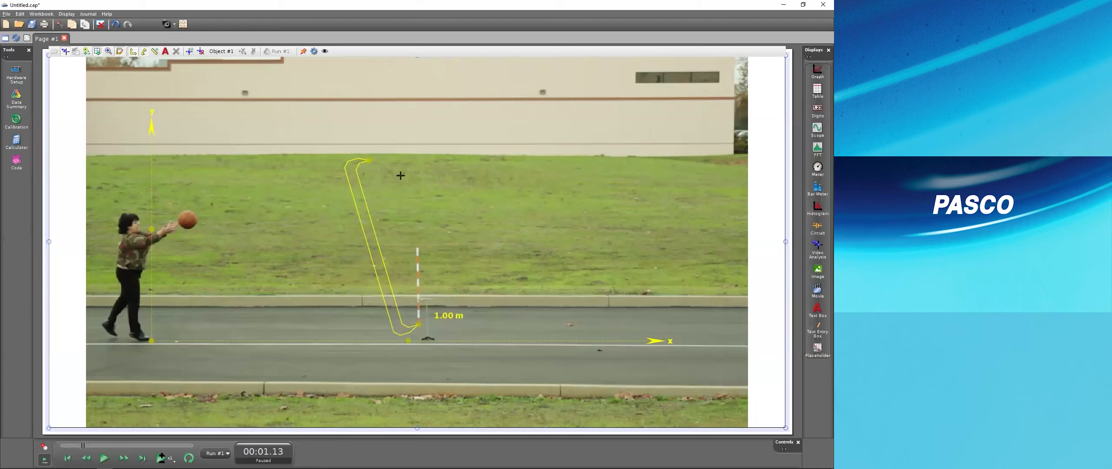
drag(369, 160, 417, 247)
click(440, 325)
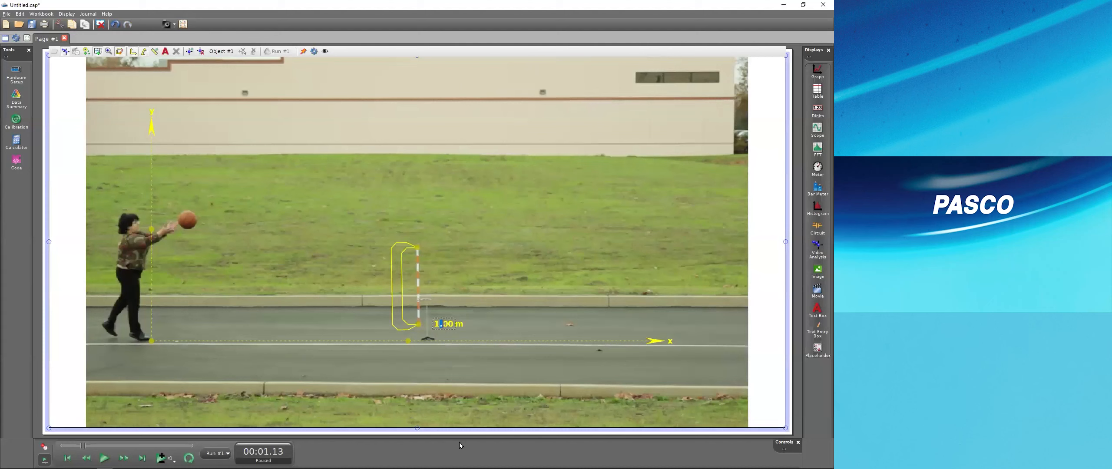
key(BackSpace)
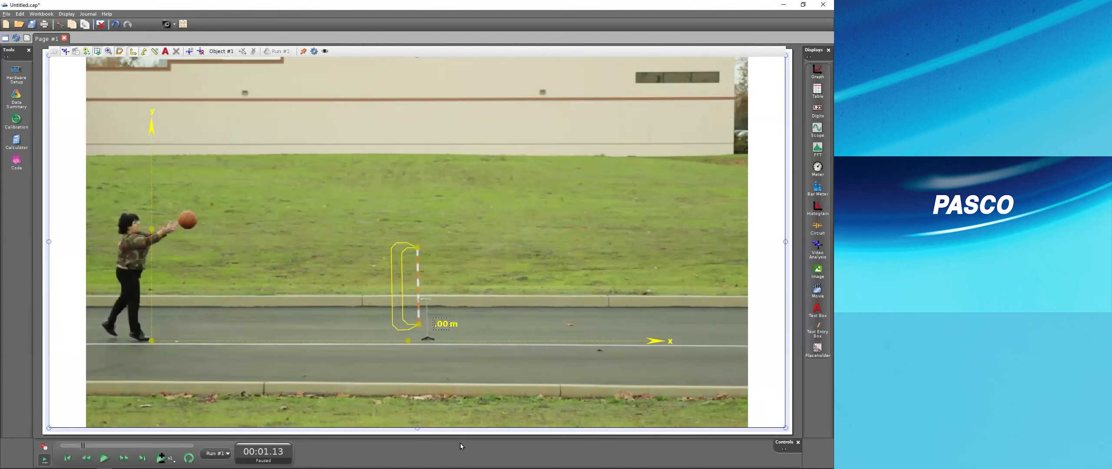
text(2)
Check the playback frame rate and its description in the Movie Playback properties of the video display.
click(314, 52)
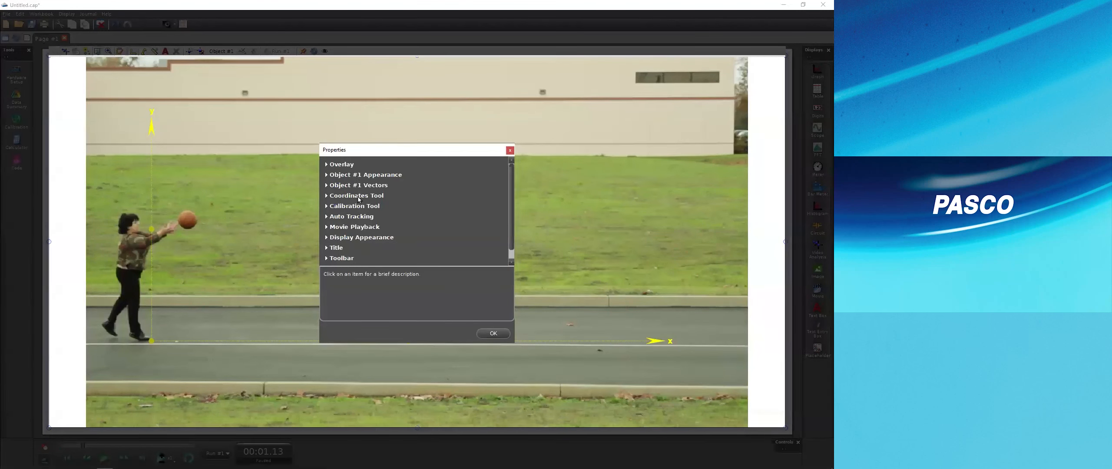
click(360, 227)
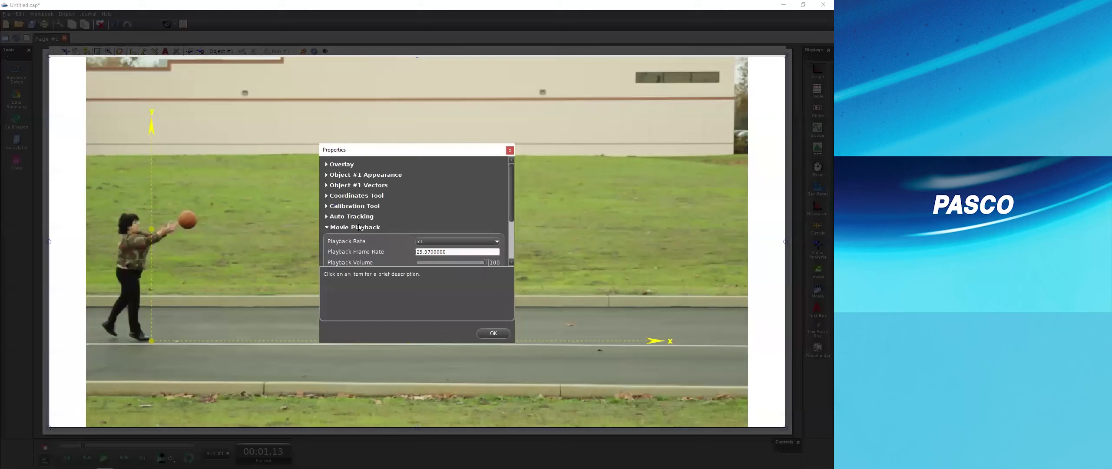
click(454, 252)
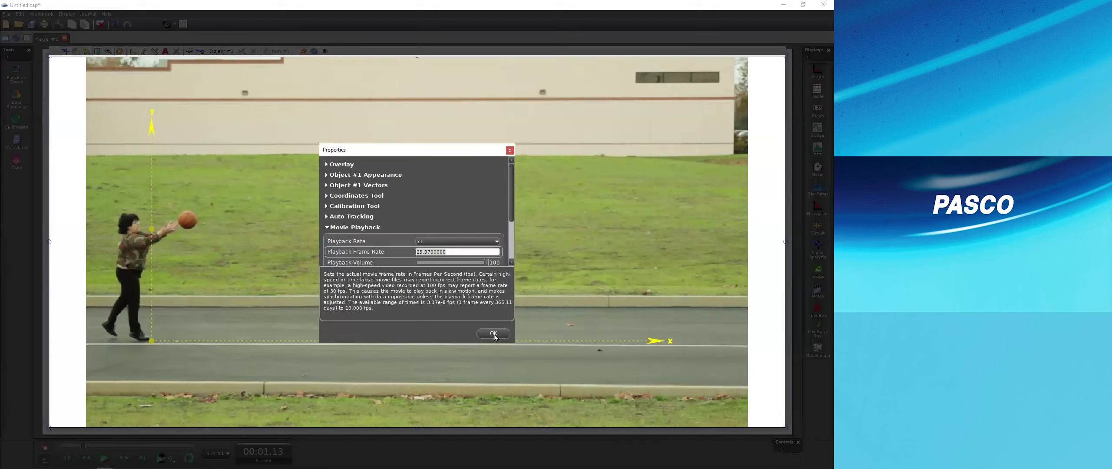
click(455, 252)
click(494, 333)
Mark the ball's position for Object #1 in the release frame at 1.13 s.
click(86, 458)
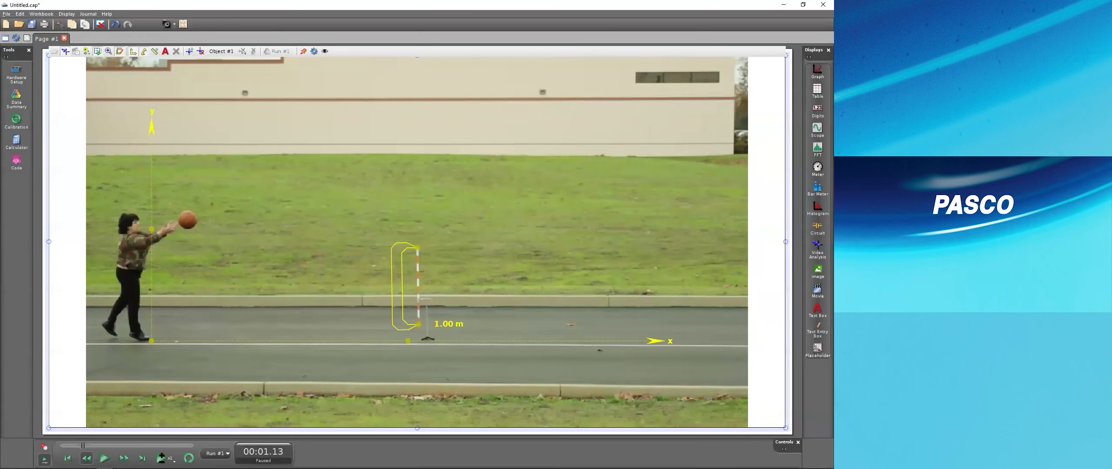
click(124, 458)
click(187, 220)
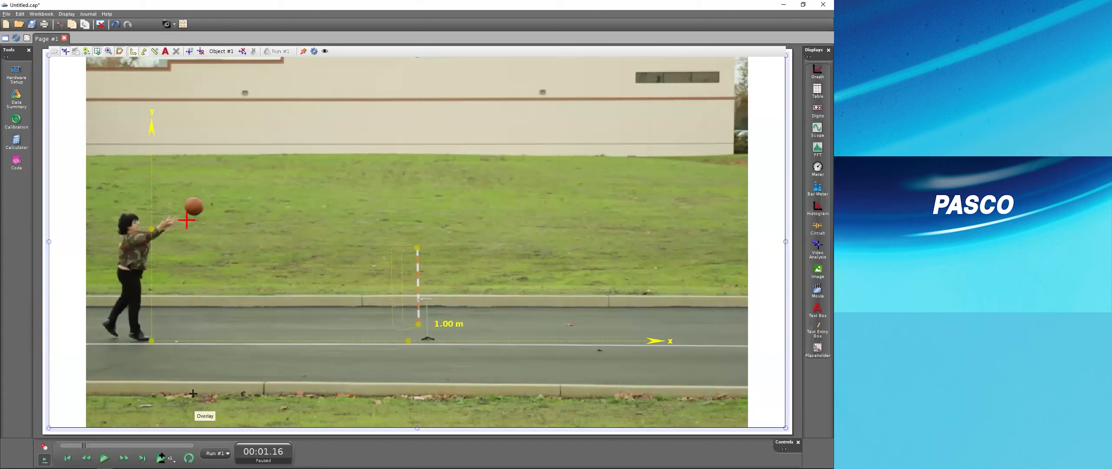
Turn on the video magnifier at 3x and mark the ball's center in the frame at 1.16 s.
click(108, 52)
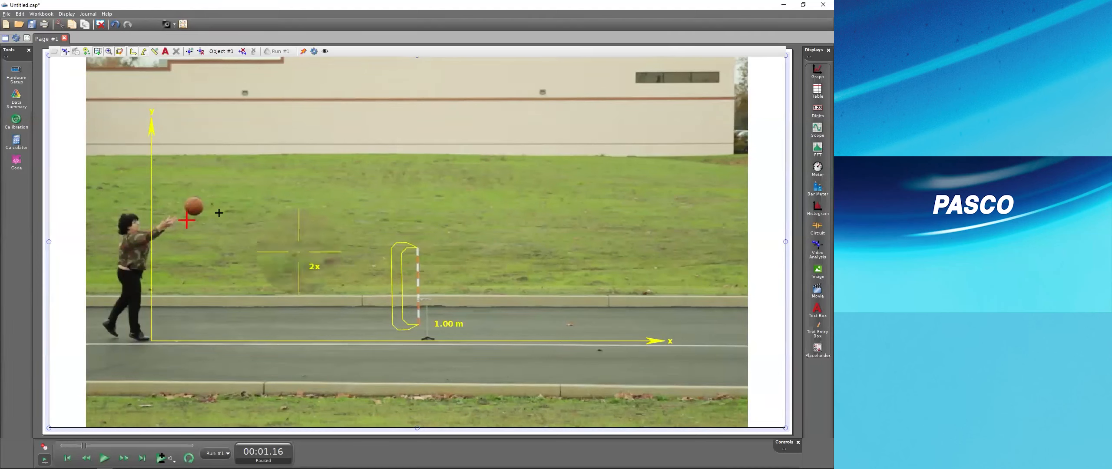
scroll(192, 207, up, 2)
scroll(193, 207, down, 1)
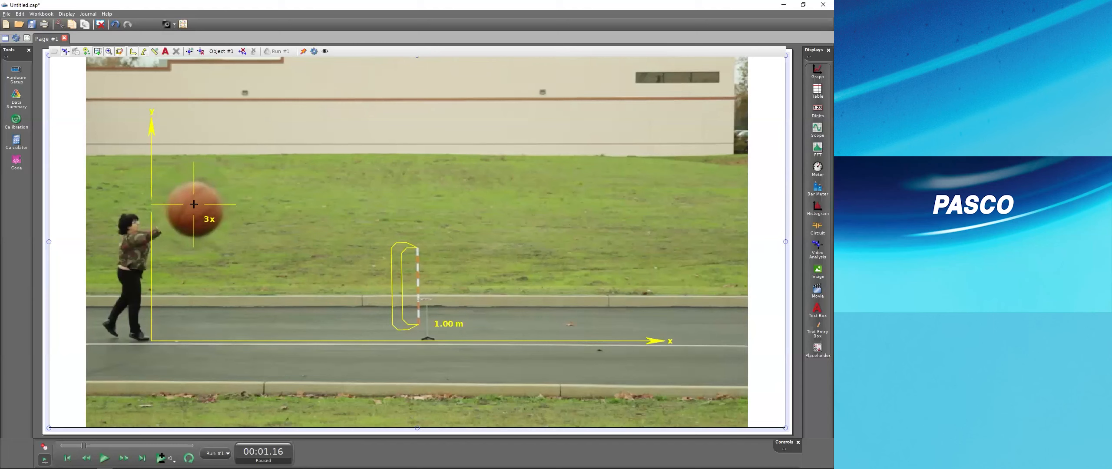
click(194, 205)
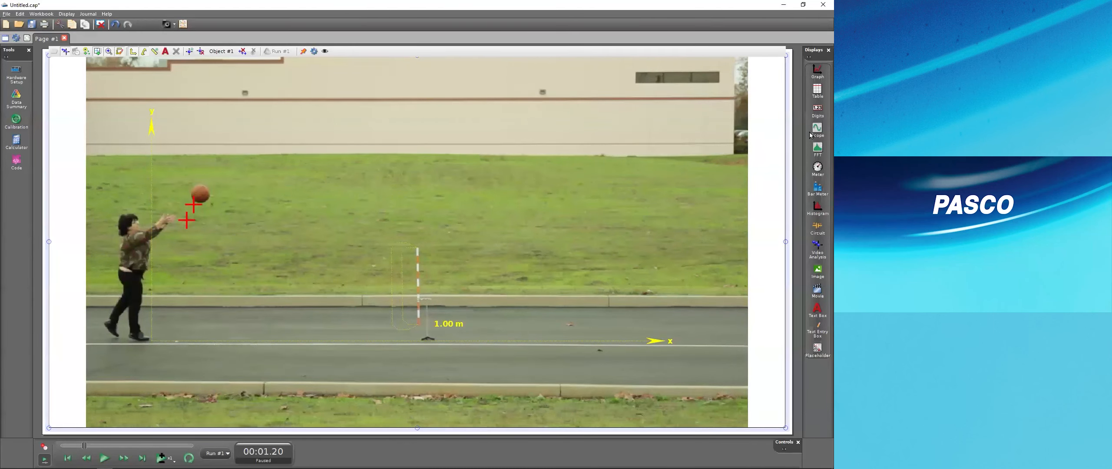
Add a narrow table beside a wider video display, with Time (s) and x, Object #1 (m) as its columns.
drag(818, 90, 770, 237)
drag(436, 231, 573, 231)
click(661, 101)
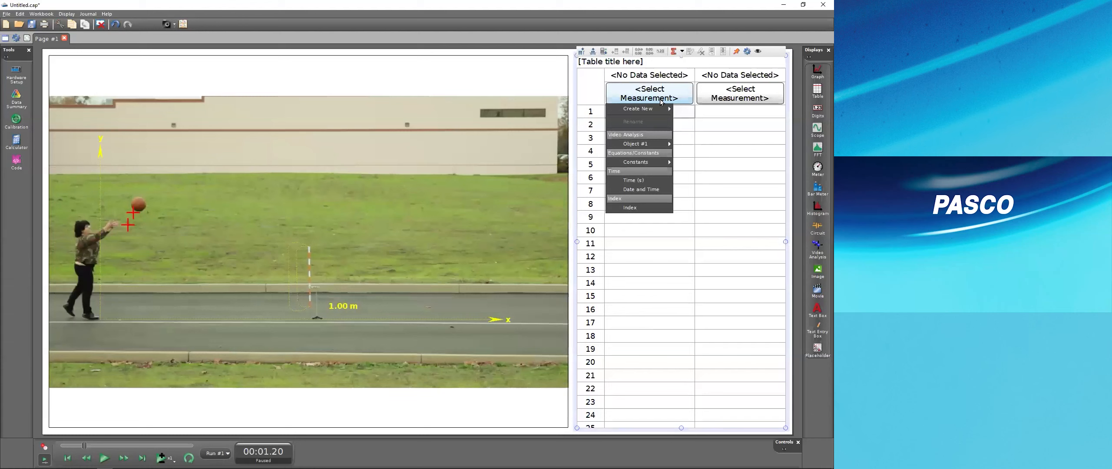
click(646, 182)
click(745, 95)
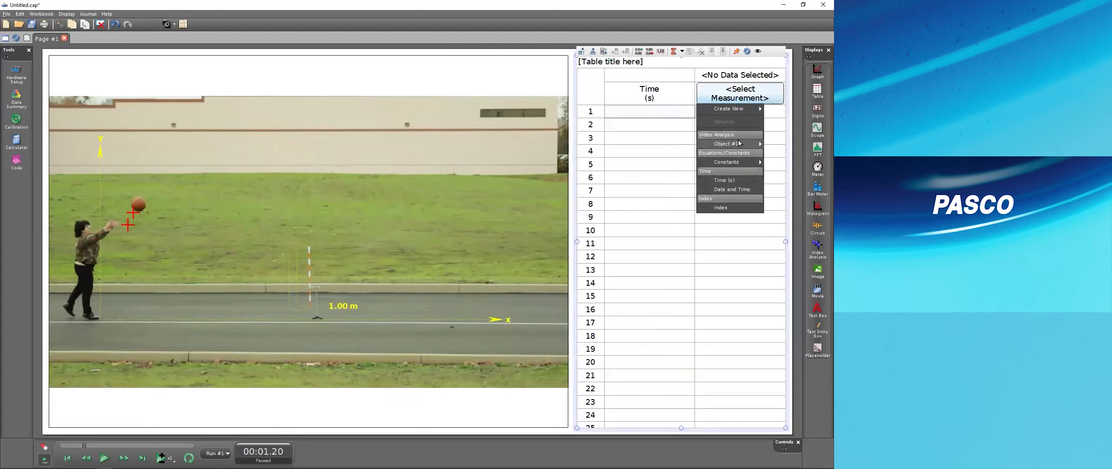
mouse_move(739, 144)
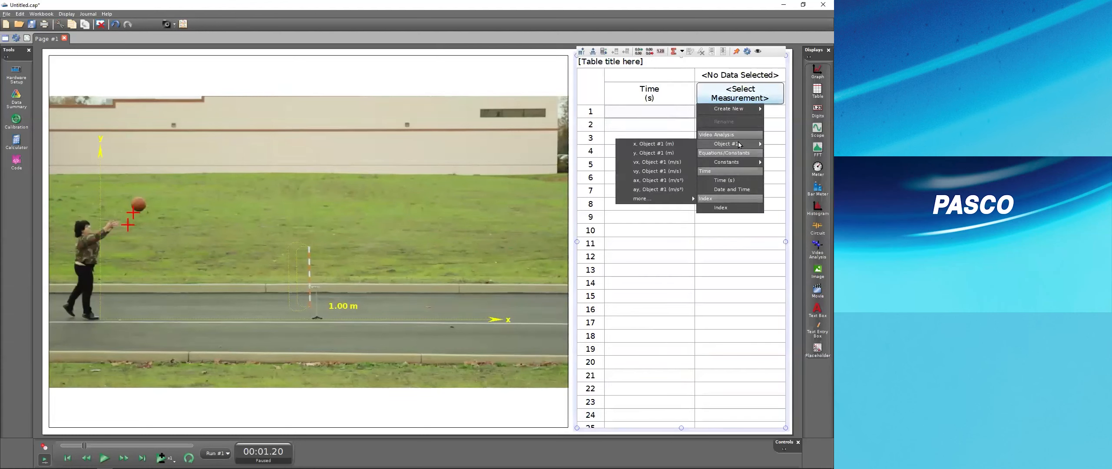
click(653, 145)
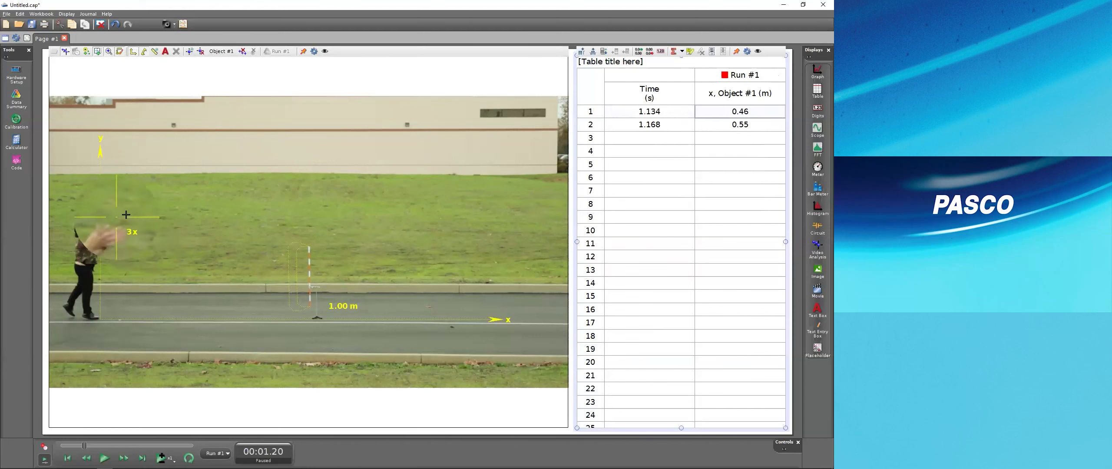
Mark the ball in the frame at 1.20 s, and fit the auto-tracking object locator closely around the ball.
click(137, 204)
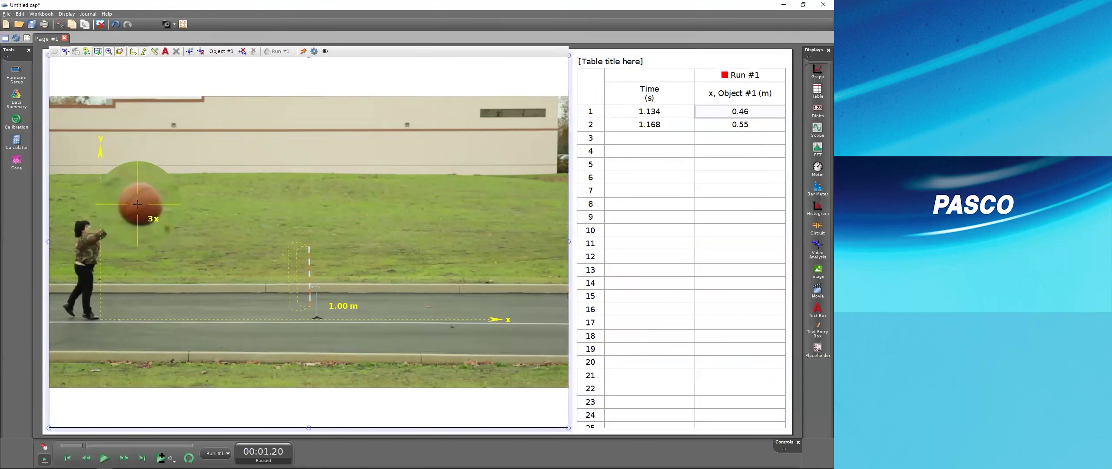
click(138, 205)
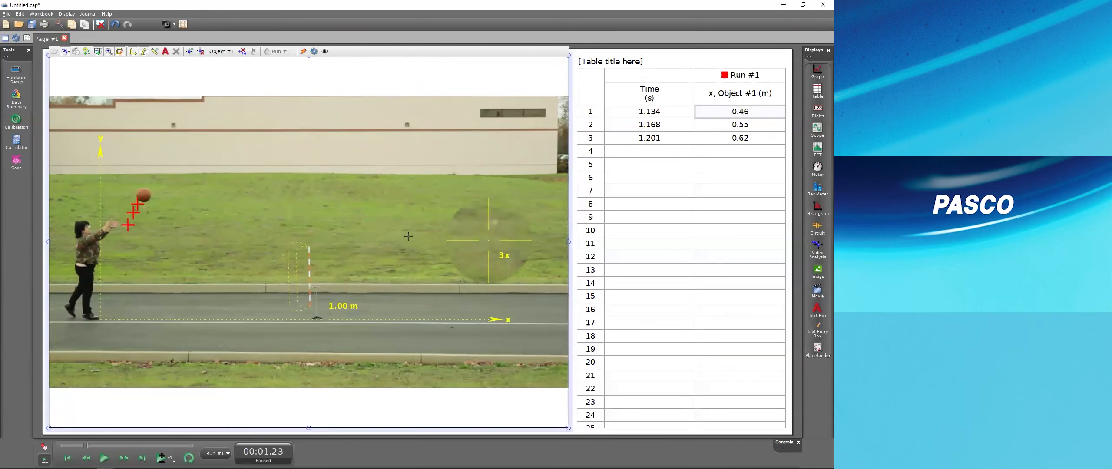
click(86, 52)
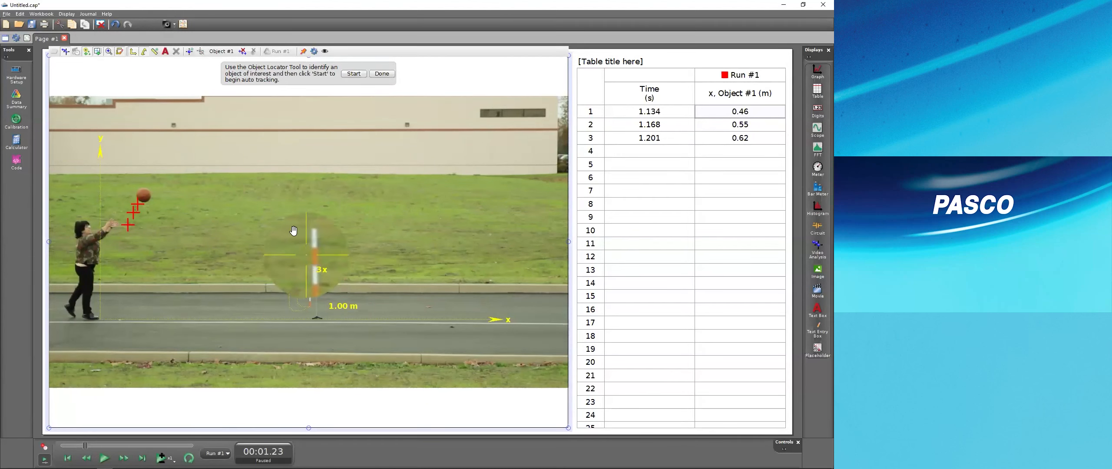
click(309, 241)
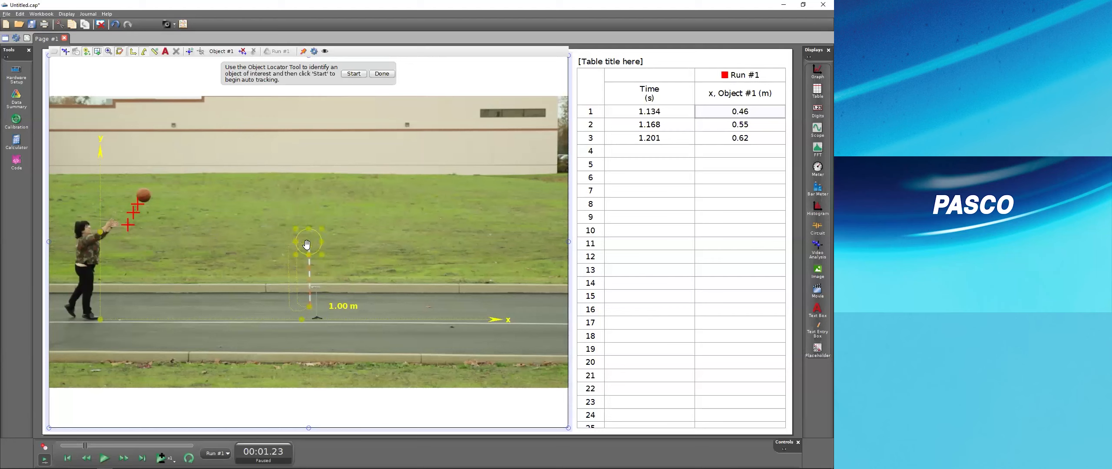
drag(293, 236, 205, 198)
click(146, 196)
drag(161, 211, 155, 205)
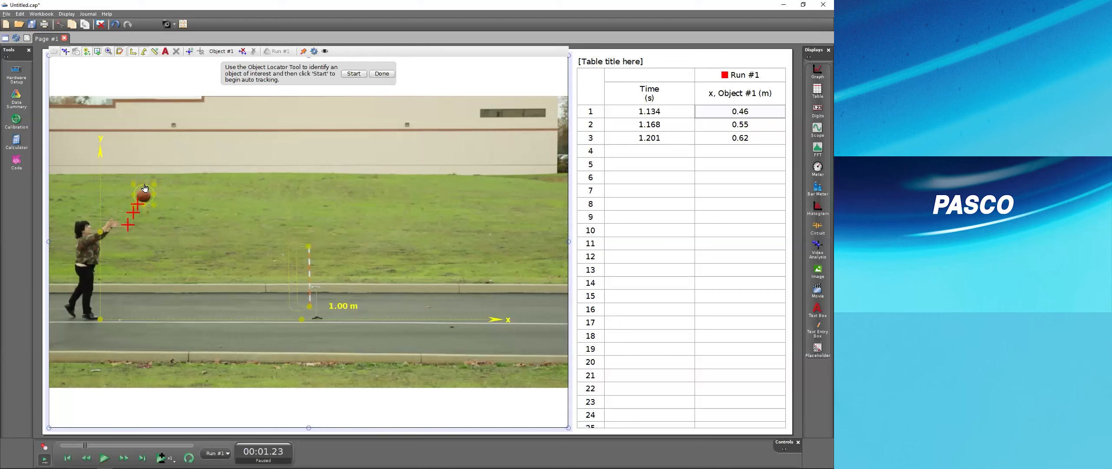
Auto-track the ball through its bounces, stop tracking at 4.93 s, and close the tracking prompt.
click(354, 75)
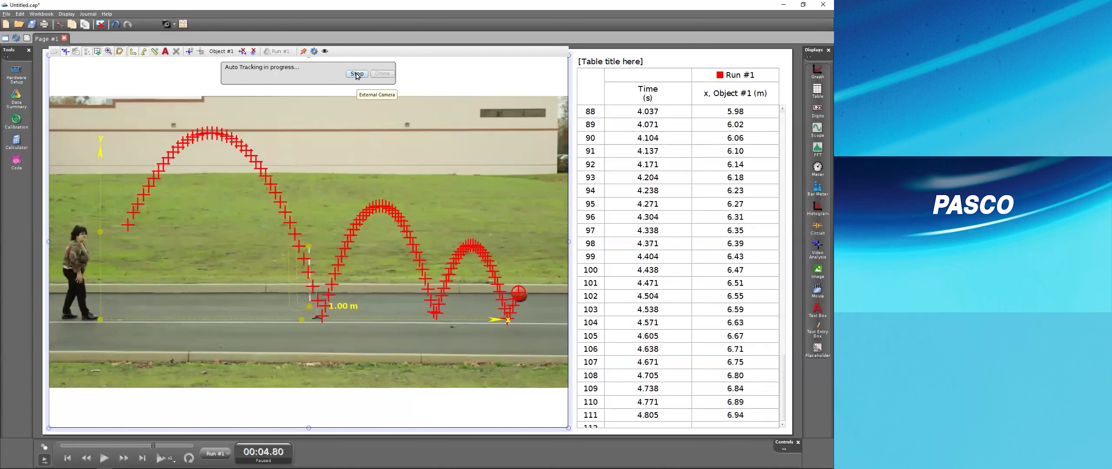
click(357, 74)
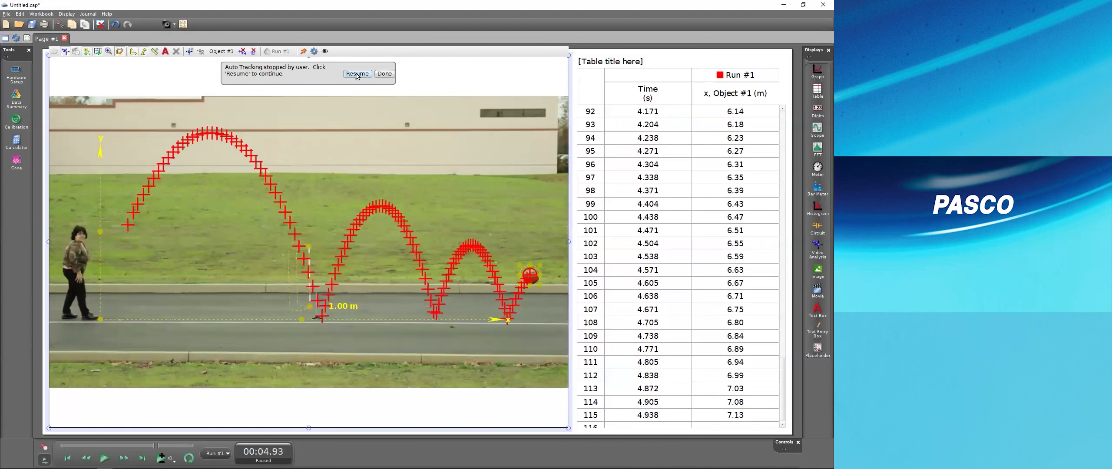
click(384, 74)
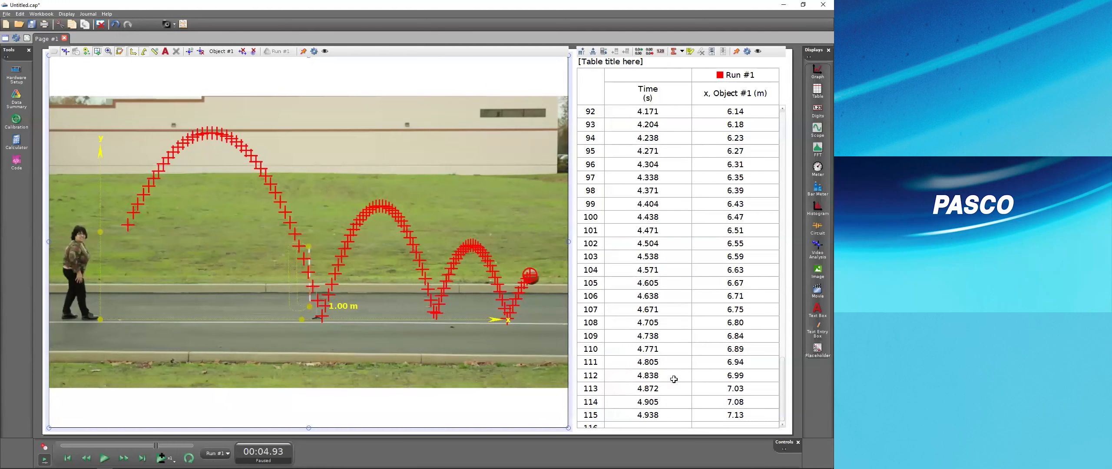
Examine the Object #1 measurements available for the table's position column, leaving the selection as it is.
click(737, 94)
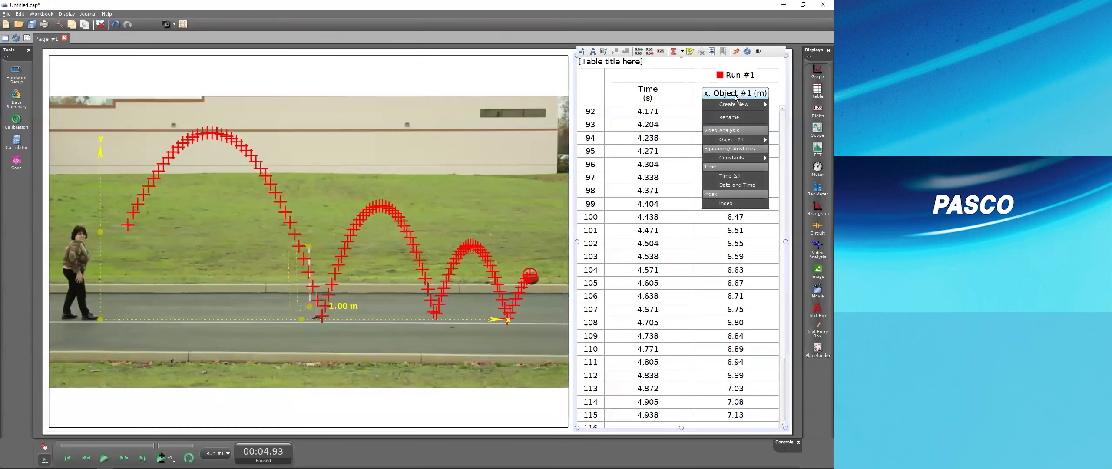
mouse_move(743, 142)
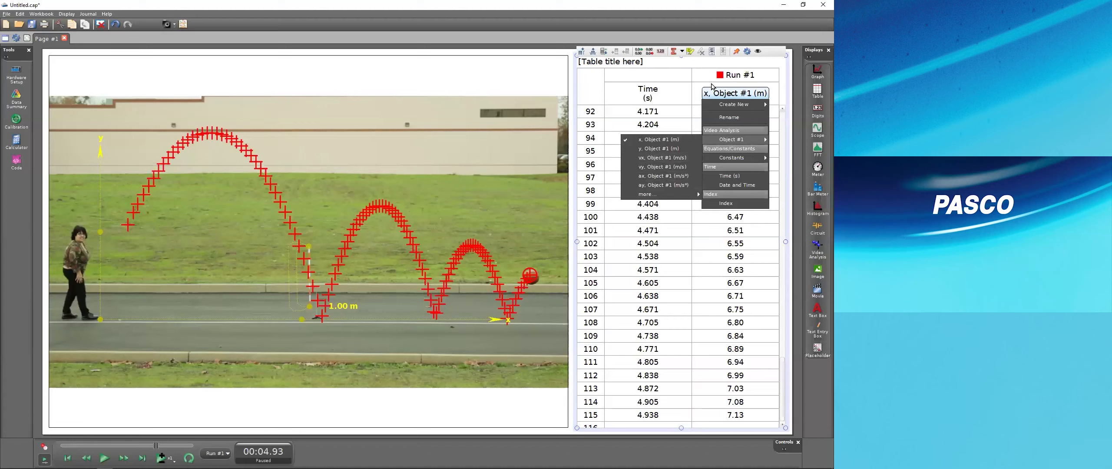
click(715, 8)
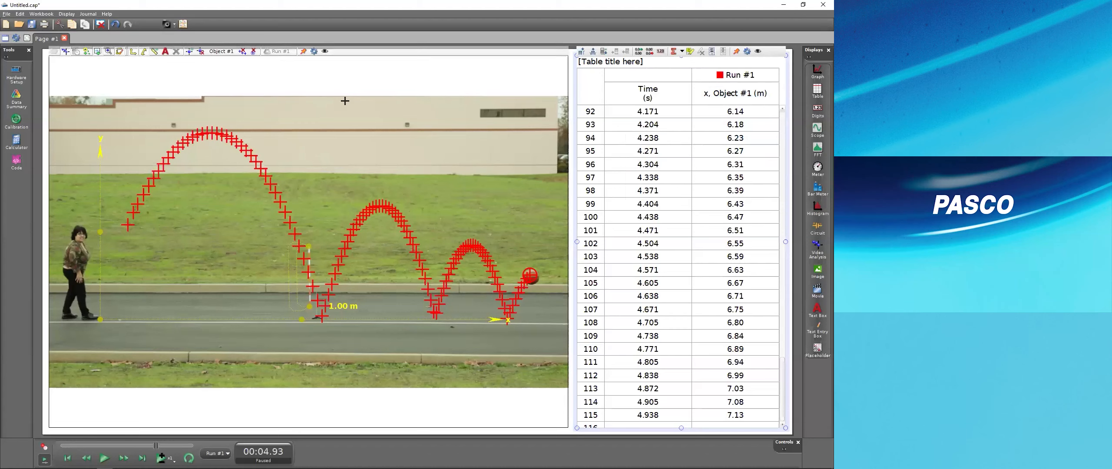
Add a second page and paste a copy of the video display from Page #1 onto it.
click(27, 41)
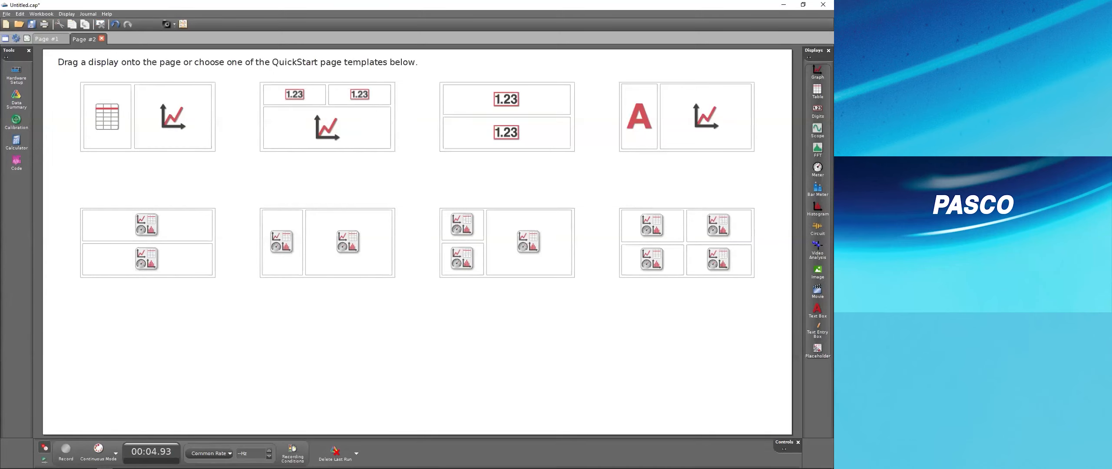
click(45, 42)
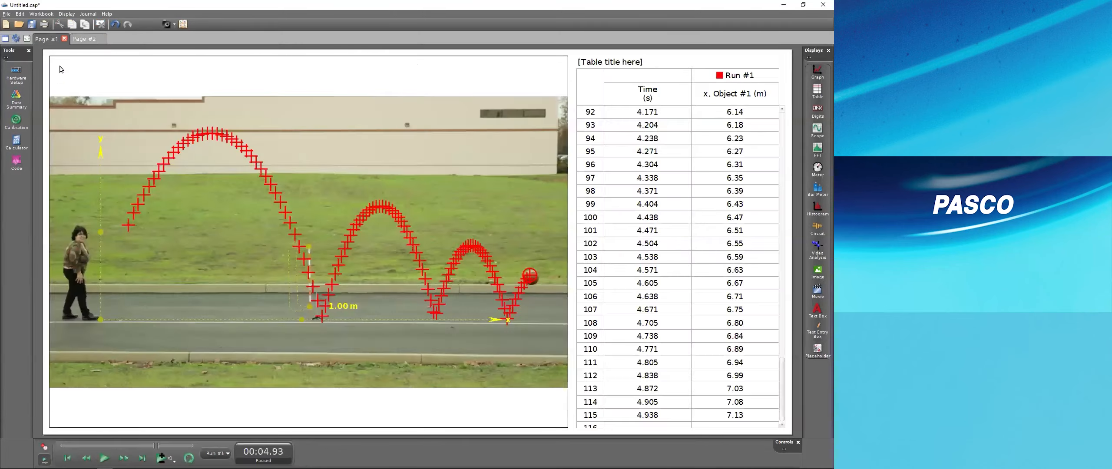
click(45, 87)
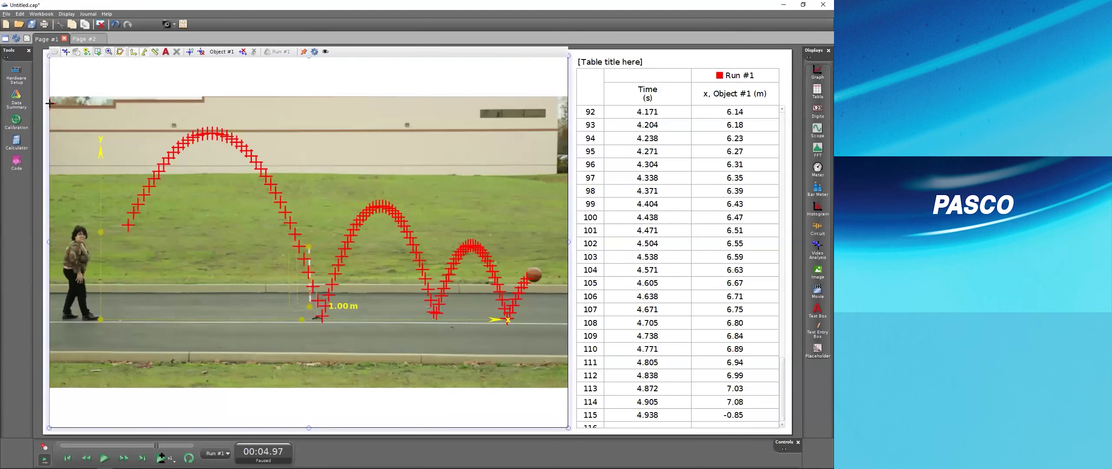
key(ctrl+z)
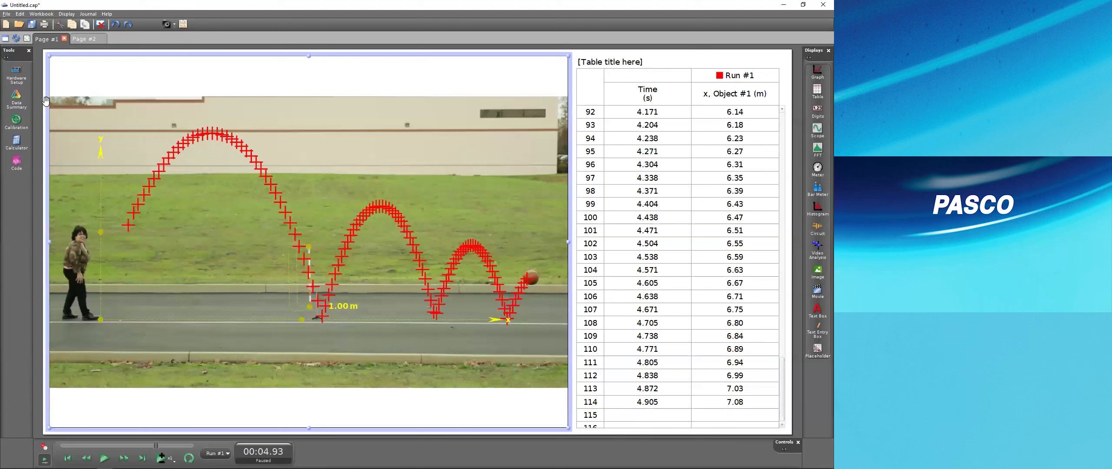
click(20, 14)
click(39, 59)
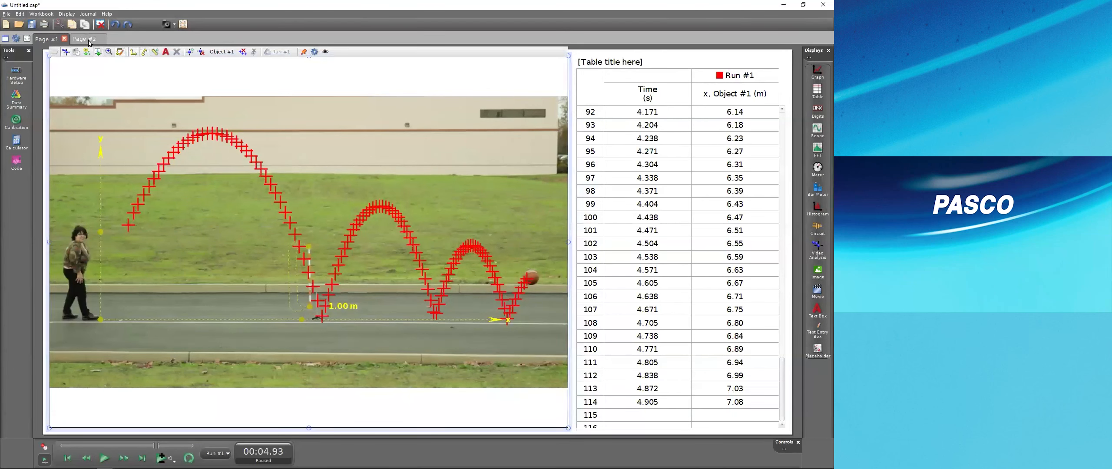
click(87, 39)
click(19, 14)
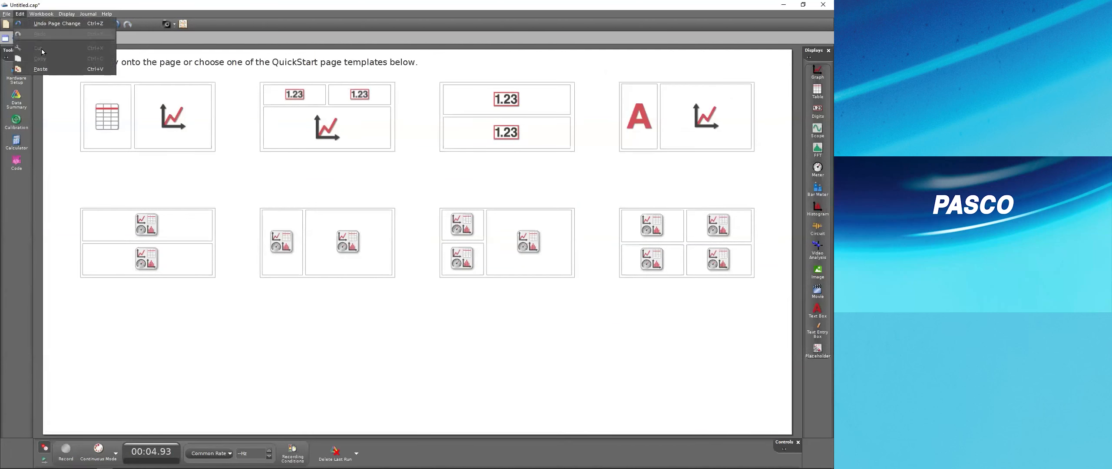
click(46, 66)
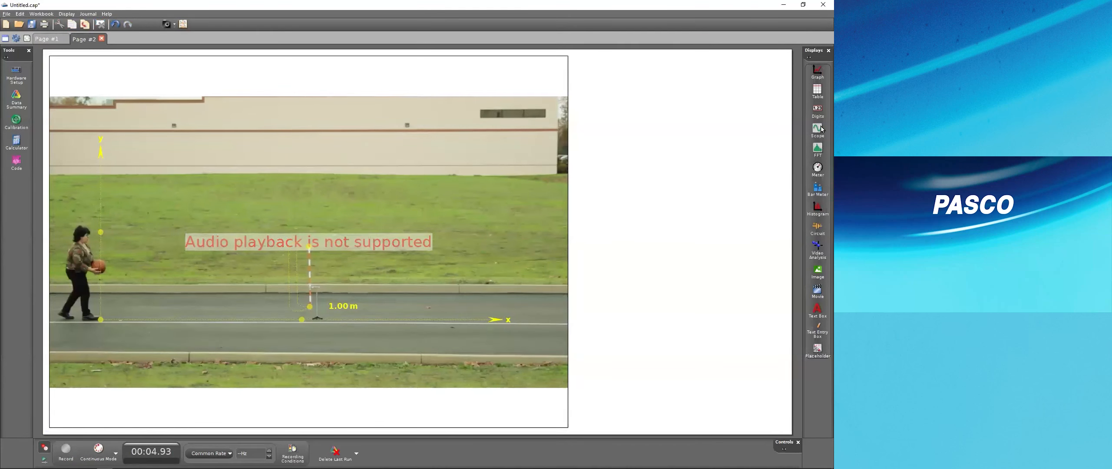
Add a wide graph beside the video, plotting y, Object #1 (m) against x, Object #1 (m).
drag(817, 67, 653, 268)
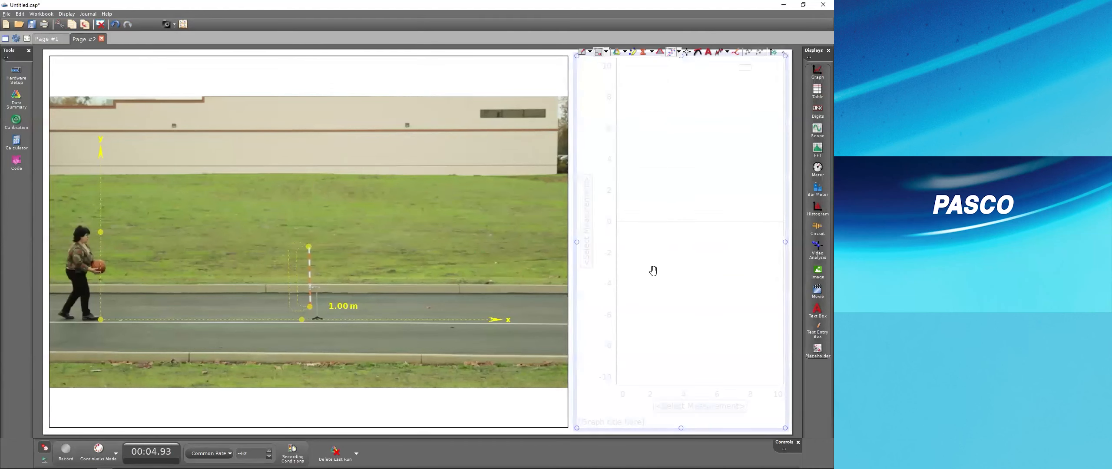
drag(572, 250, 374, 249)
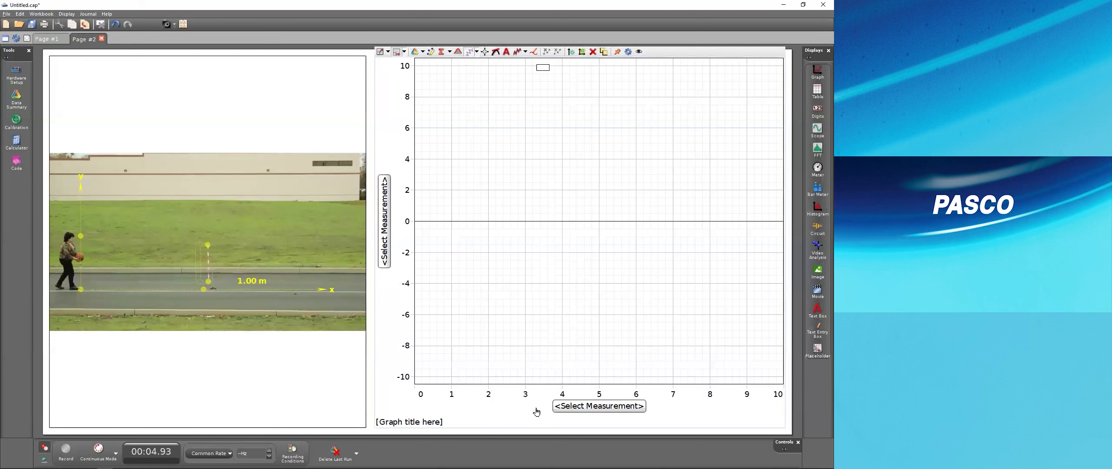
click(569, 407)
mouse_move(590, 400)
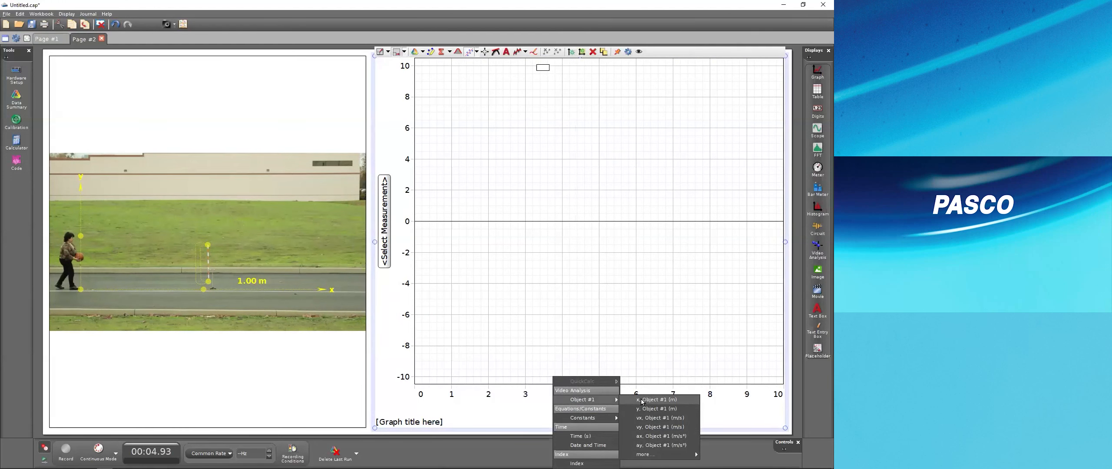
click(643, 400)
click(385, 241)
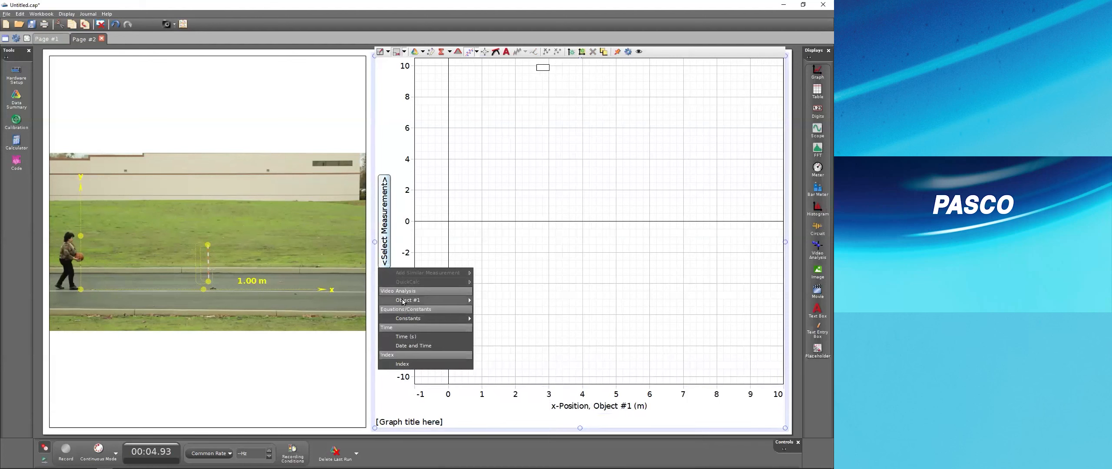
mouse_move(403, 302)
click(513, 313)
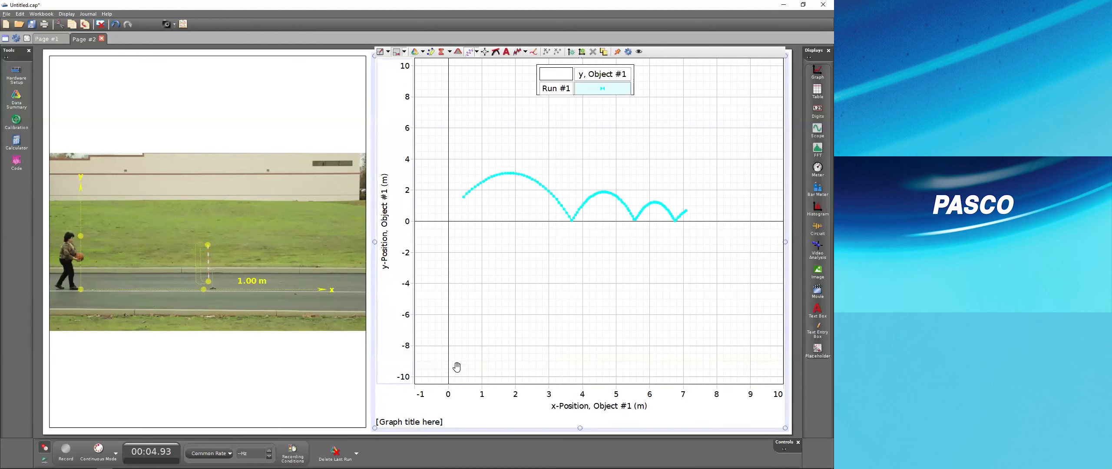
Play the run from the start at a slower playback rate, and scale the graph to fit the data.
click(44, 460)
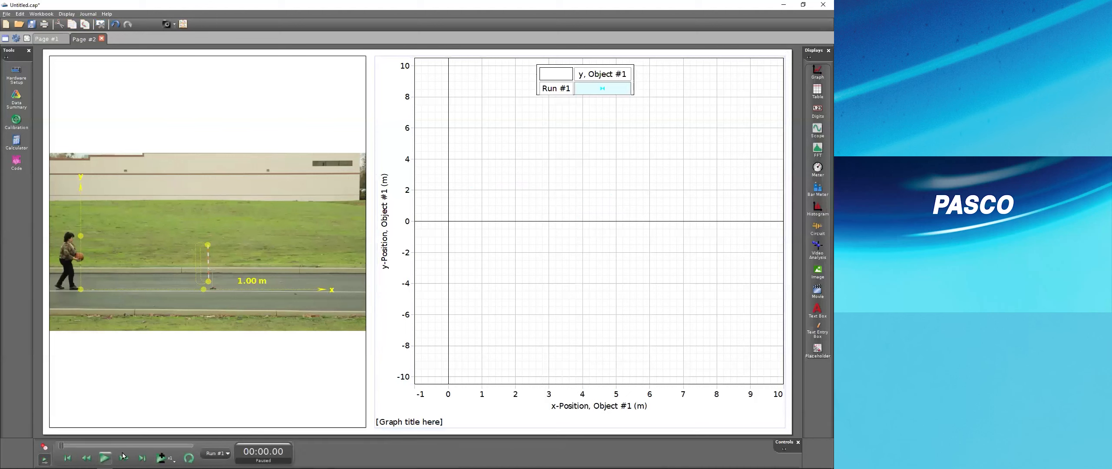
click(161, 458)
click(174, 420)
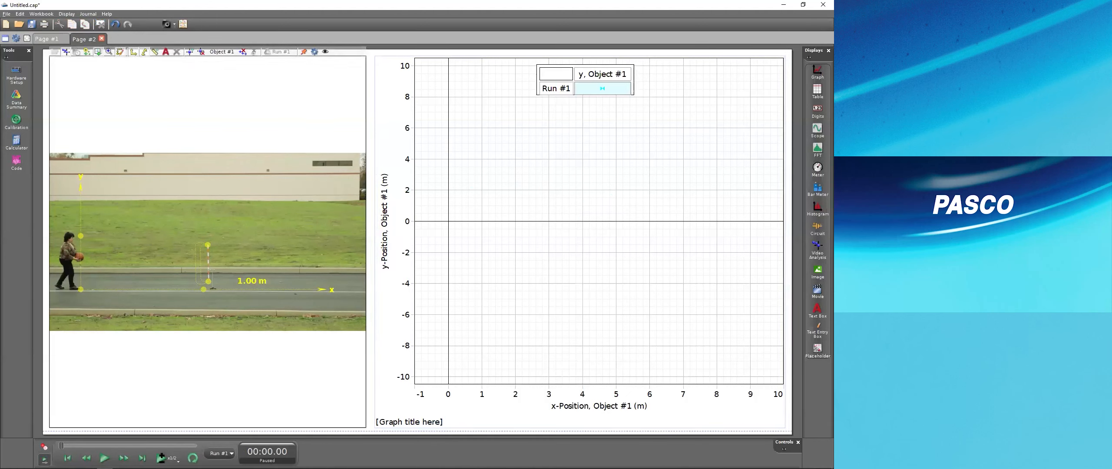
click(105, 458)
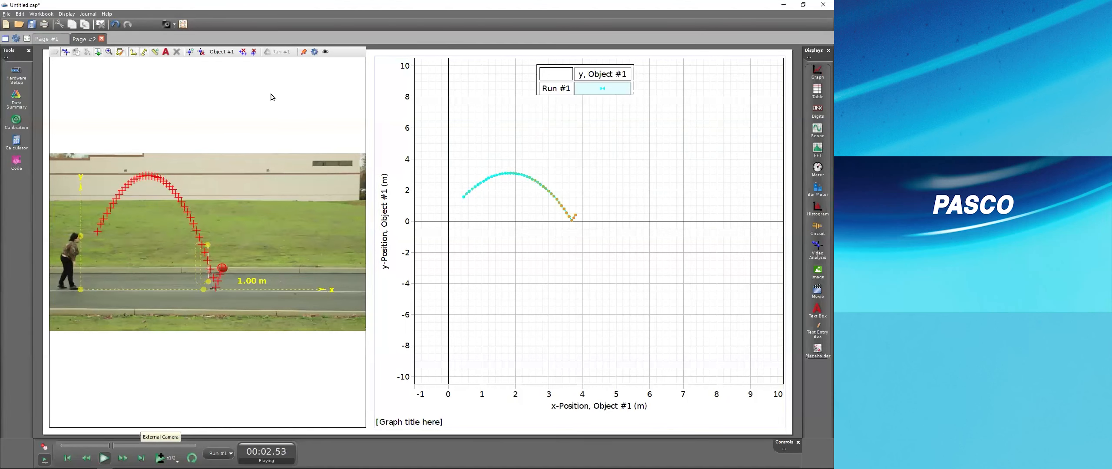
mouse_move(385, 68)
click(381, 52)
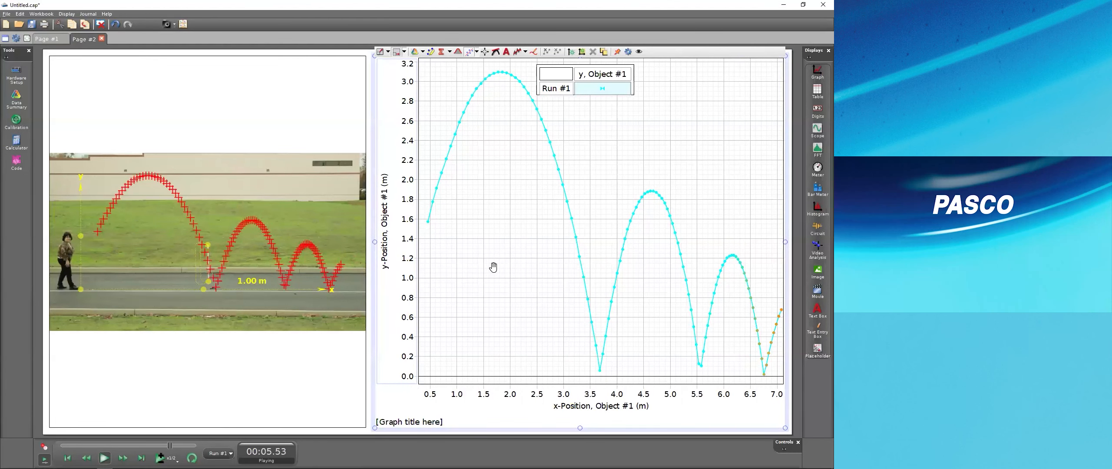
Change the graph's vertical axis to vy, Object #1 (m/s), scaled to fit the data, and replay the run.
click(385, 261)
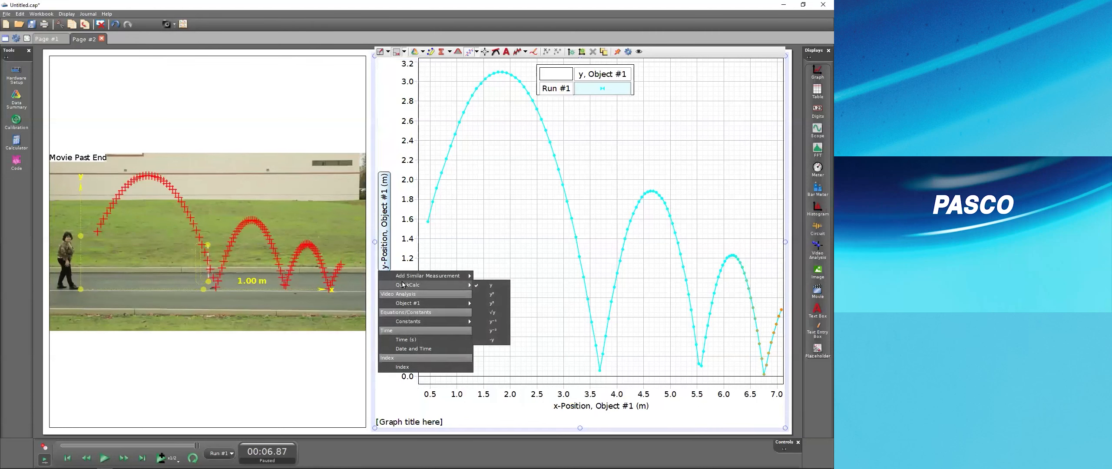
mouse_move(409, 304)
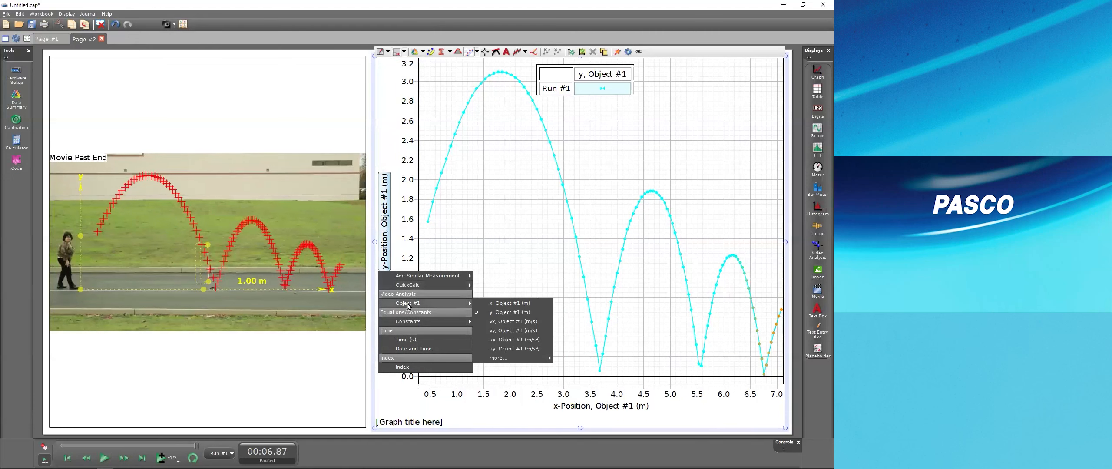
click(520, 331)
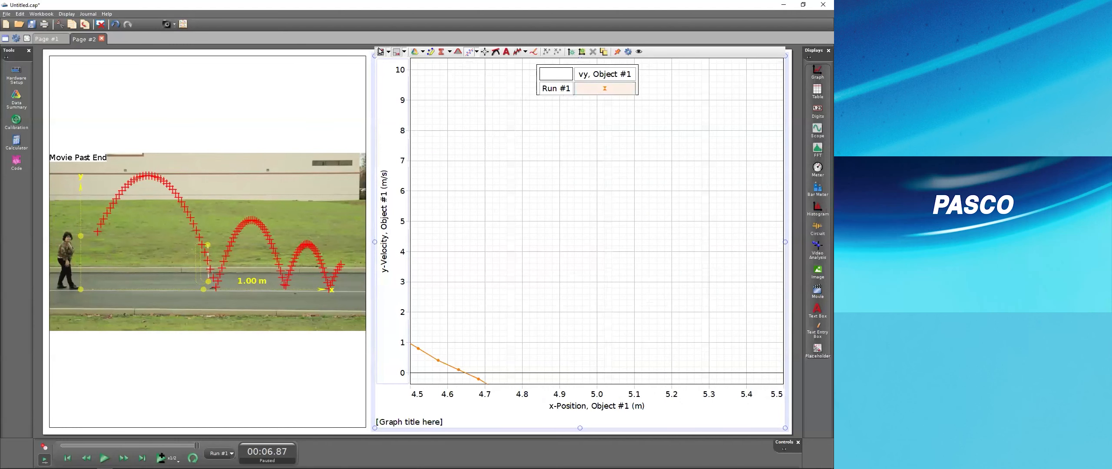
click(381, 52)
click(104, 458)
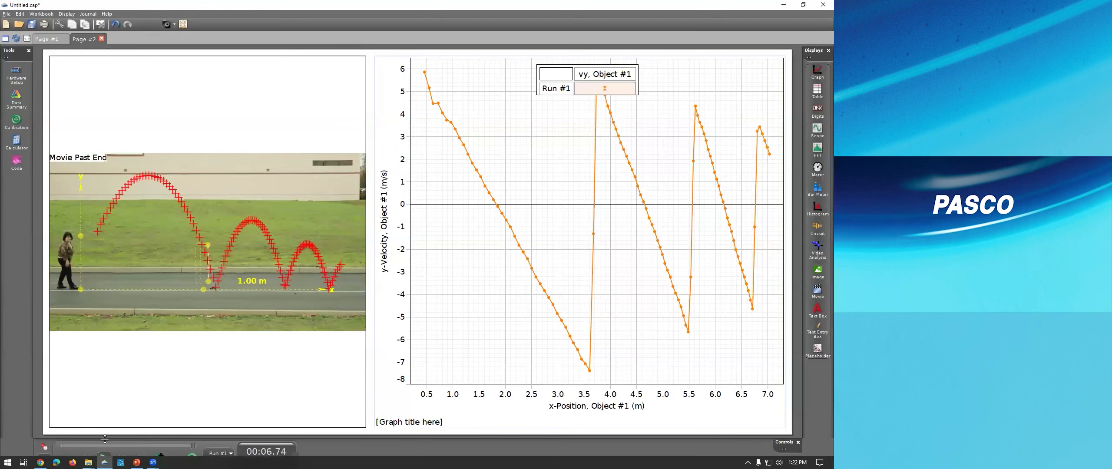
Add vx, Object #1 to the same velocity axis, and replay the run from 1.56 s.
click(386, 249)
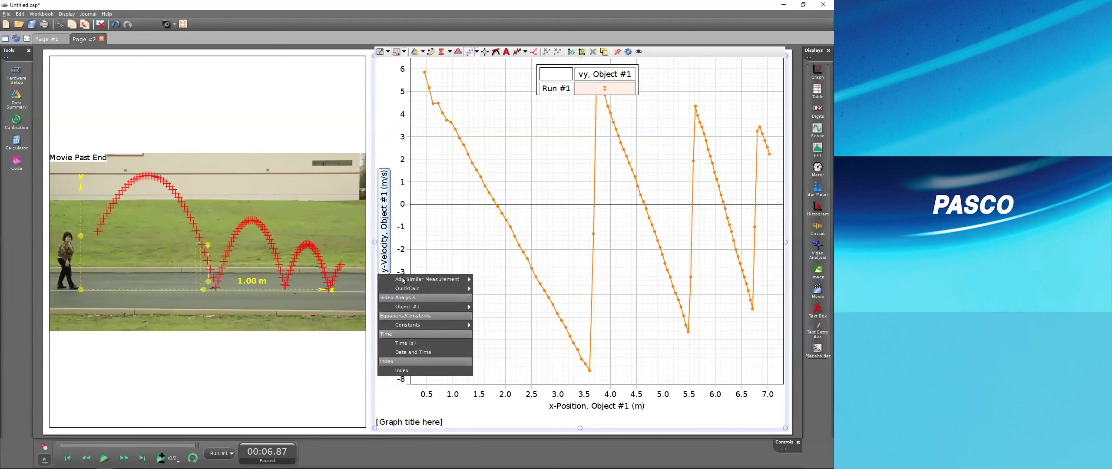
mouse_move(434, 280)
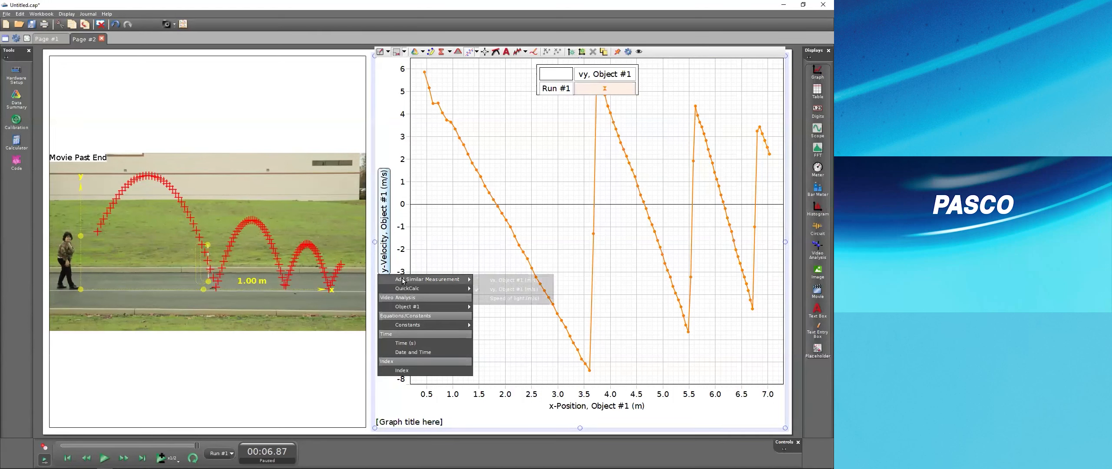
click(514, 280)
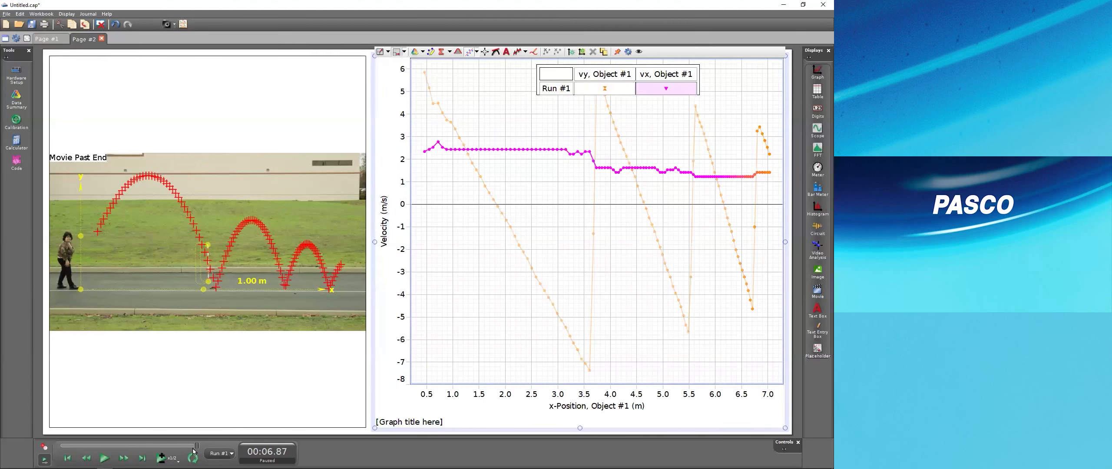
drag(196, 447, 92, 448)
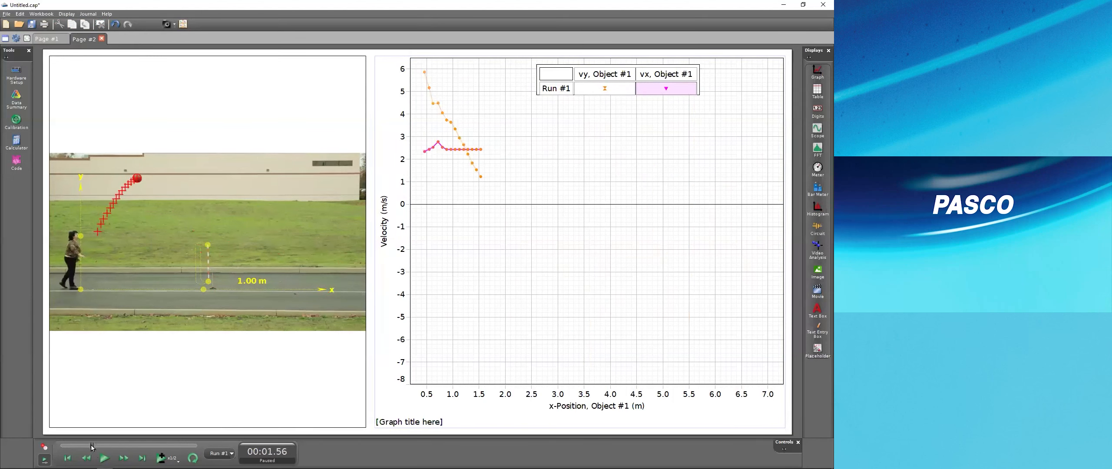
click(104, 459)
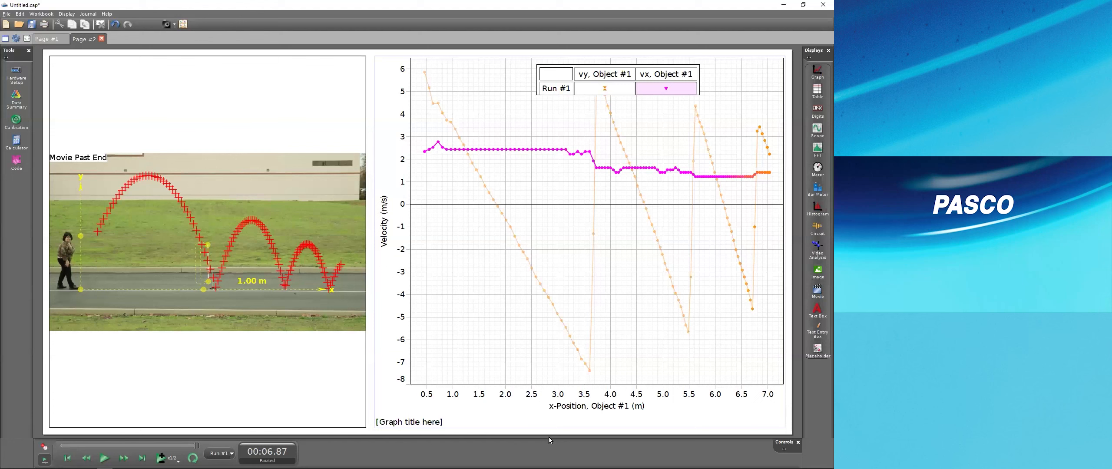
Switch to the PowerPoint slide show and advance to the slide on predicting GPE + KE vs time.
key(alt+Tab)
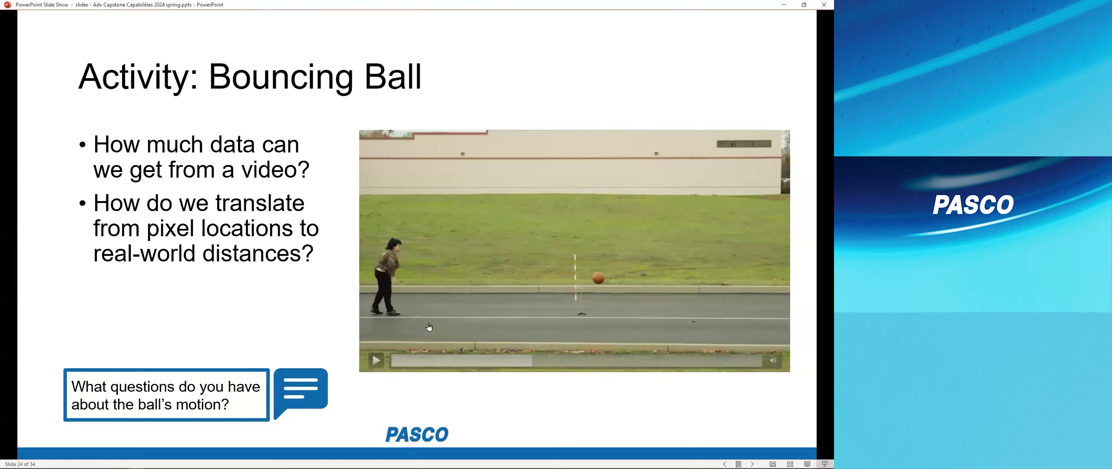
click(306, 376)
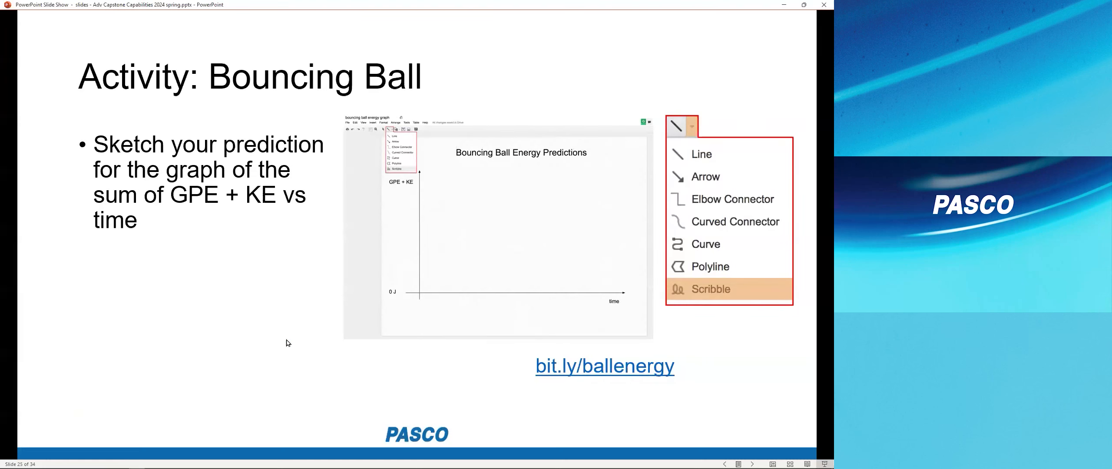
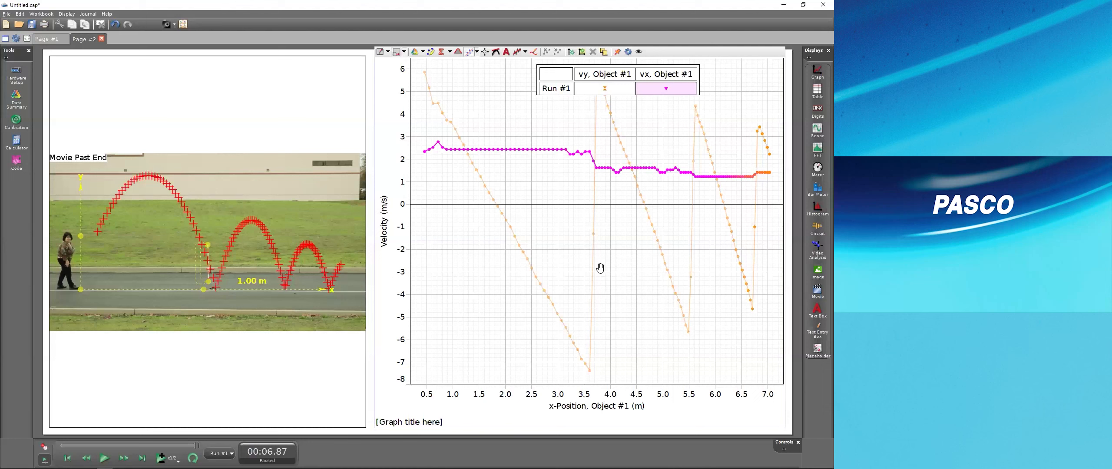
In Capstone's calculator, define the calculation GPE = m g h with units of J.
click(16, 144)
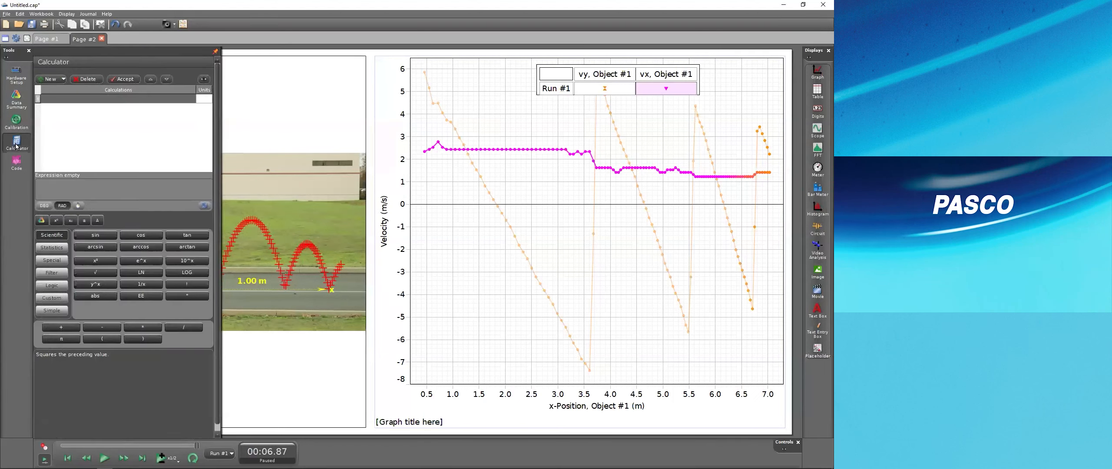
click(52, 100)
text(GPE =)
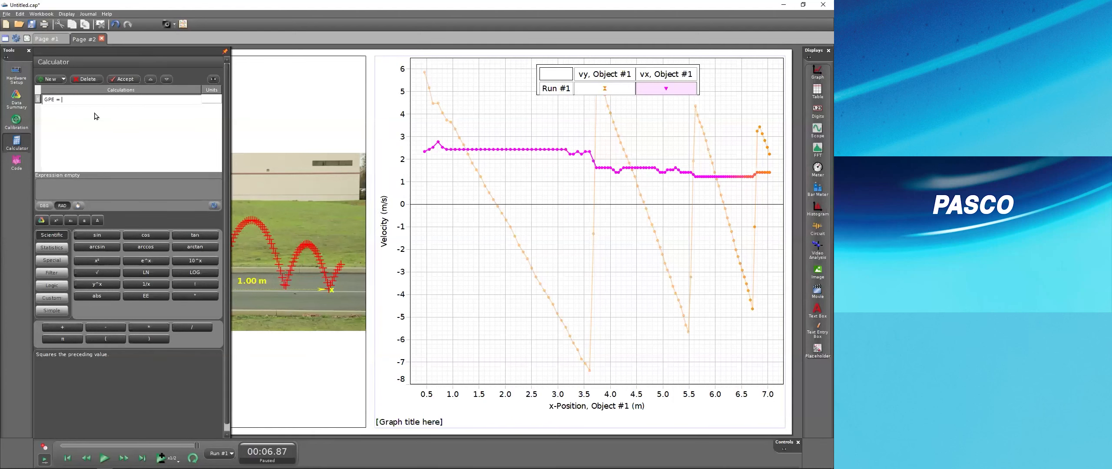
text( m)
key(Return)
click(212, 100)
text(J)
key(Return)
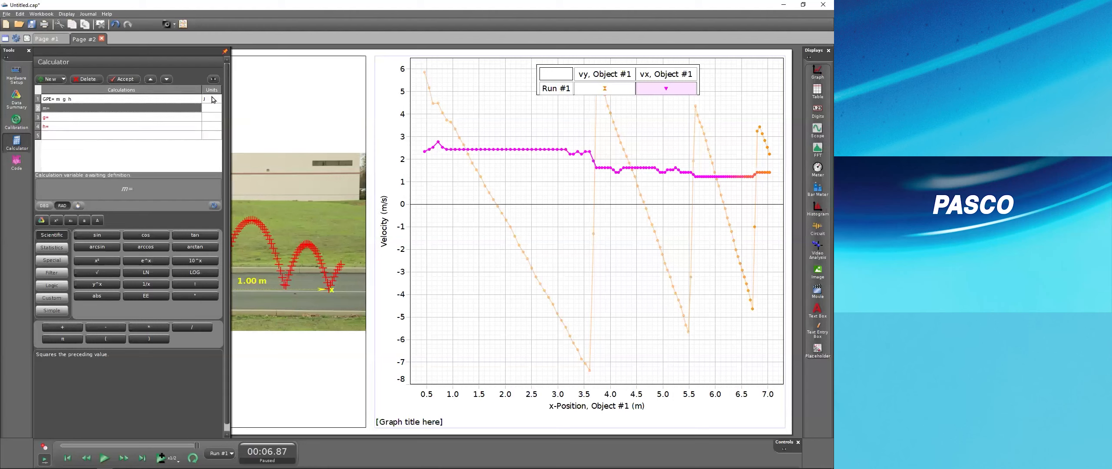
Define the calculation variable m as 0.575 with units of kg.
click(124, 108)
text(0.575)
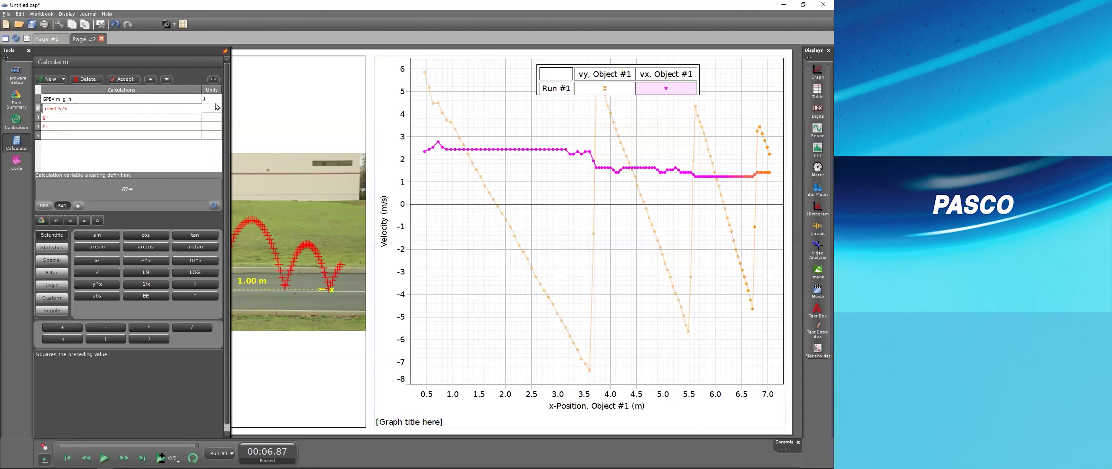
key(Return)
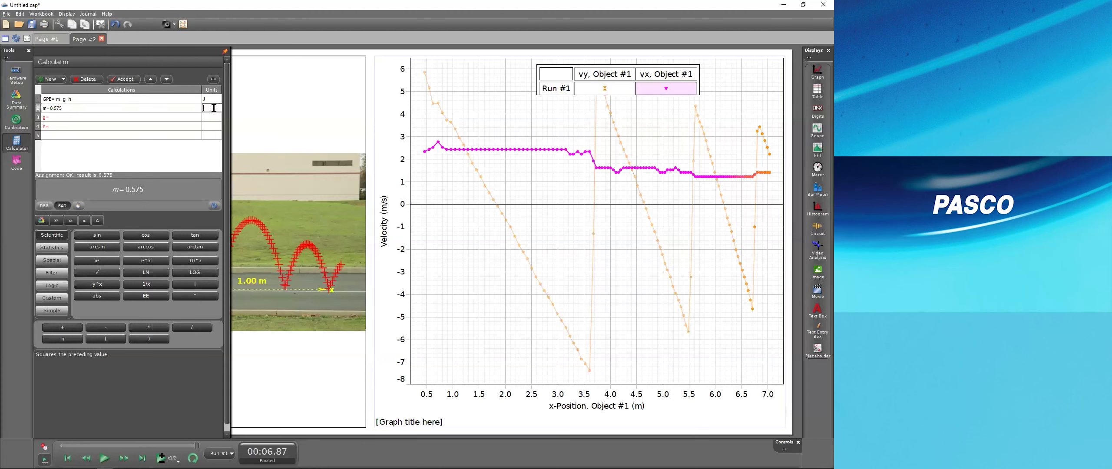
text(kg)
key(Return)
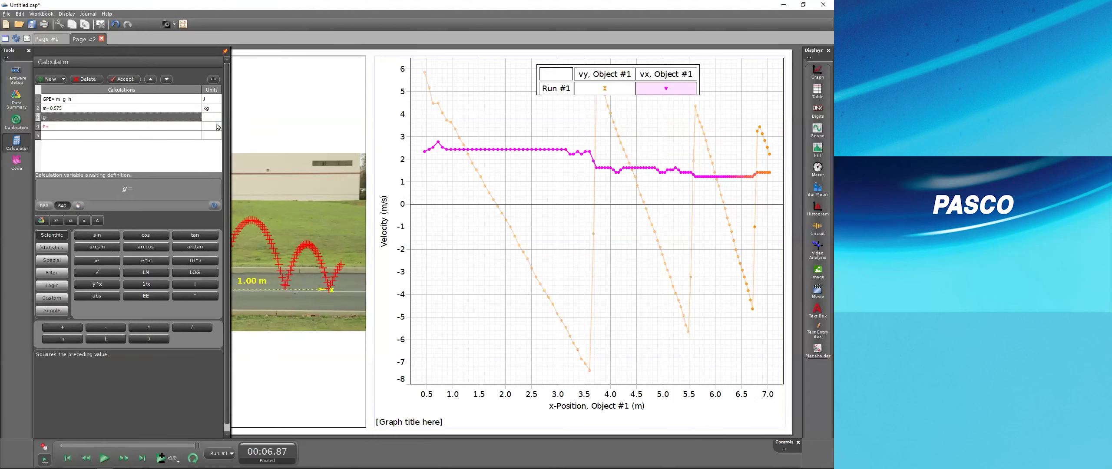
Define the variable g as the built-in constant Accel due to gravity, with units of m/s².
click(115, 121)
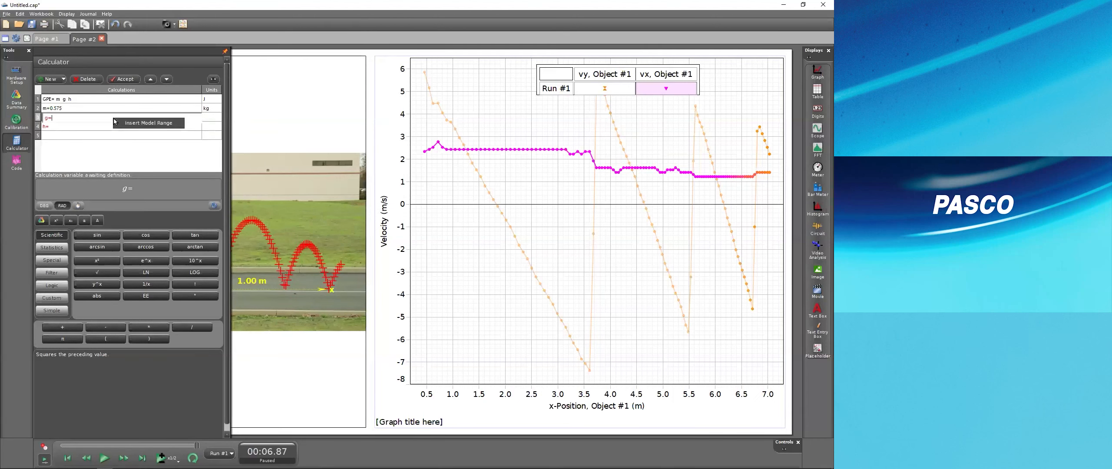
click(41, 220)
mouse_move(64, 268)
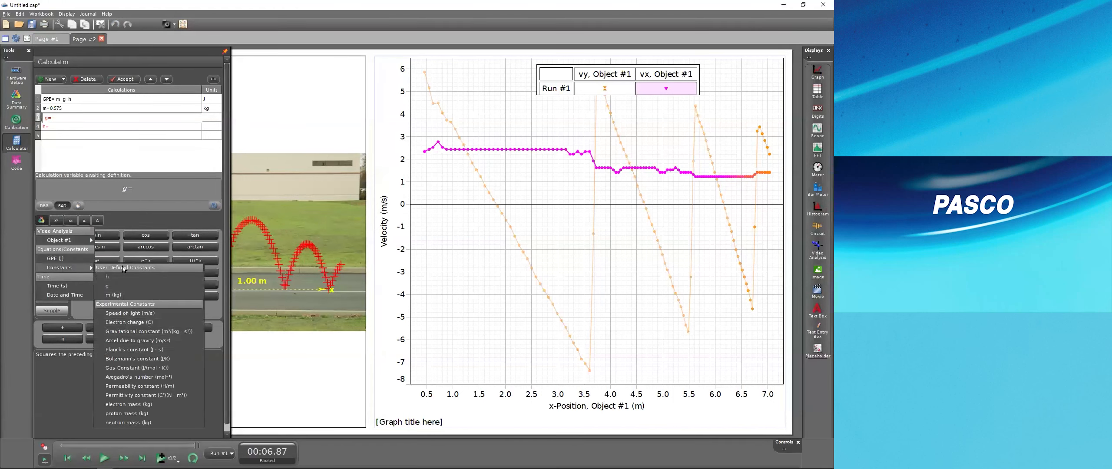
click(138, 344)
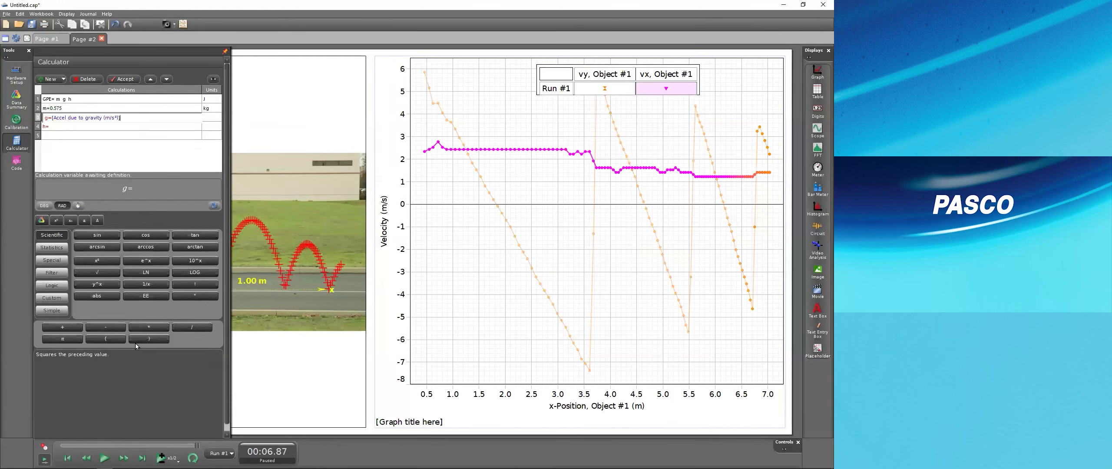
click(208, 118)
text(m/s²)
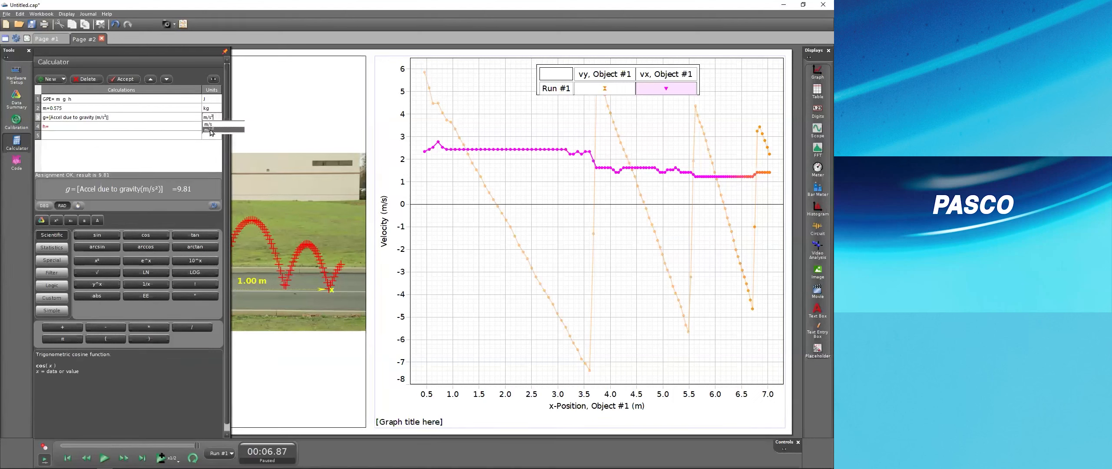
click(209, 130)
Define the variable h as y-Position, Object #1 (m), with units of m.
click(161, 130)
click(158, 126)
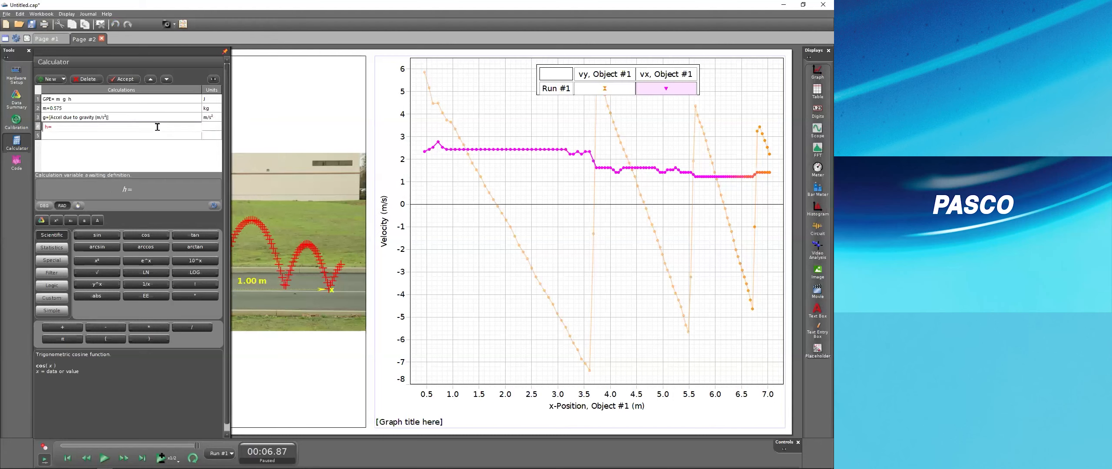
click(41, 221)
mouse_move(54, 241)
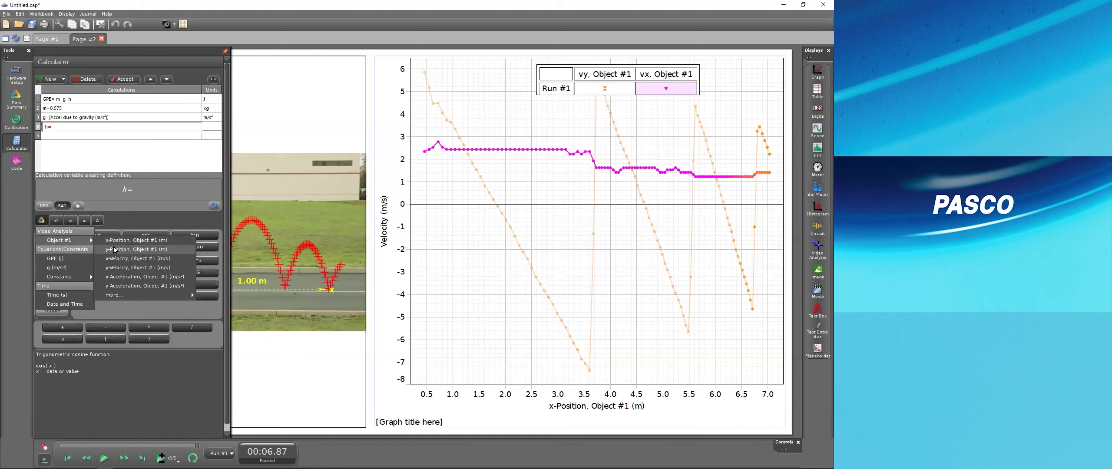
click(111, 249)
click(209, 125)
text(M)
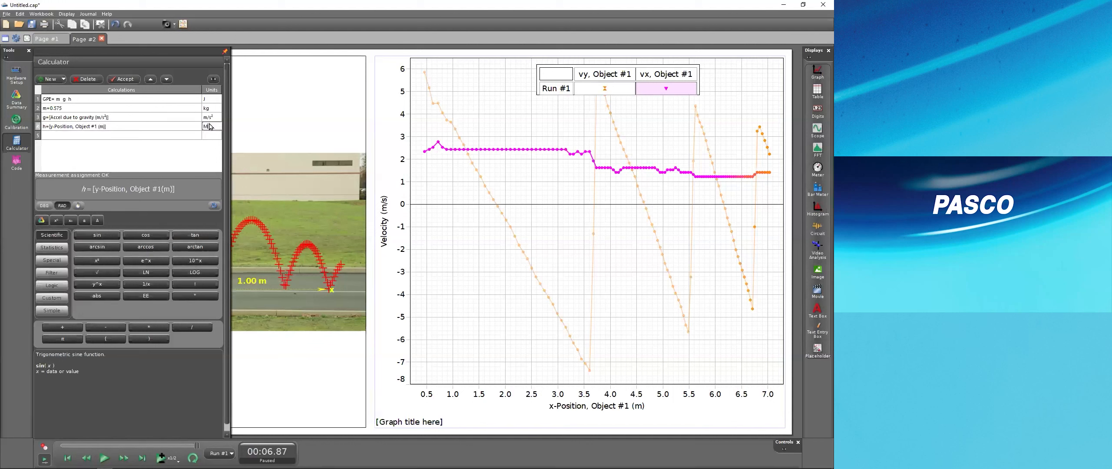
key(Return)
click(209, 125)
key(BackSpace)
text(m)
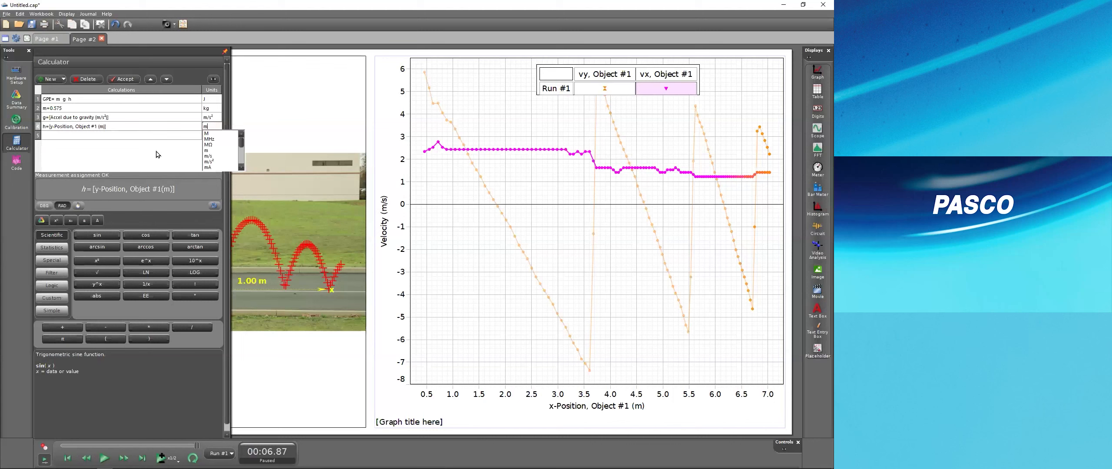
key(Return)
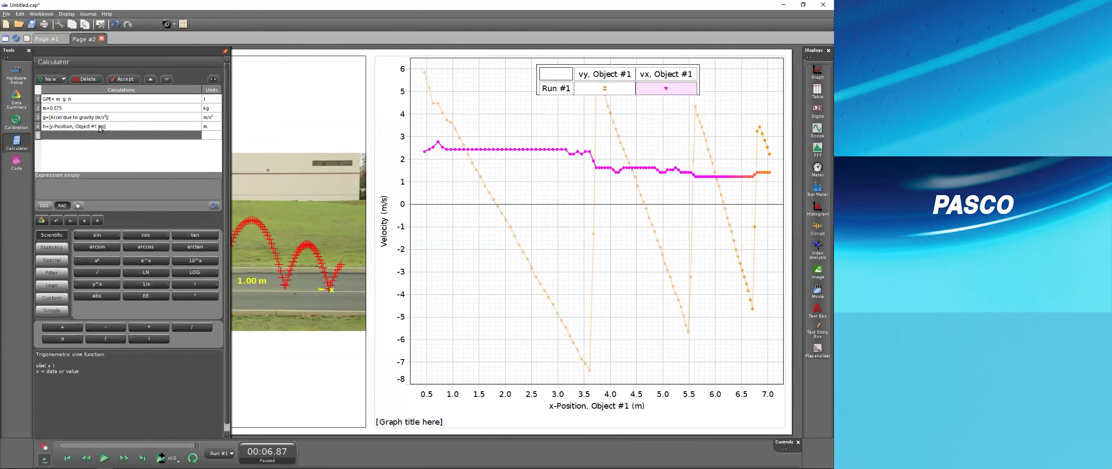
Change the graph's vertical axis to GPE (J) and scale the graph to fit the data.
click(385, 222)
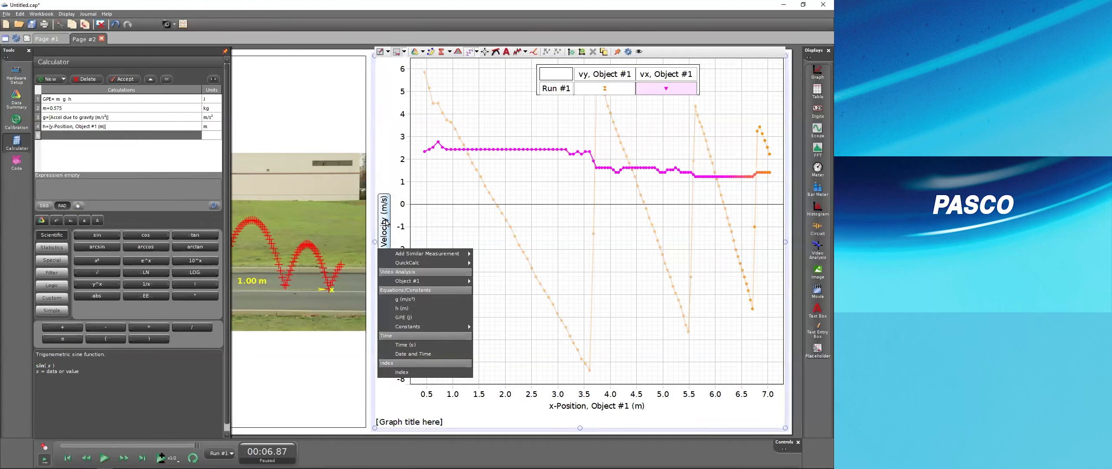
click(408, 317)
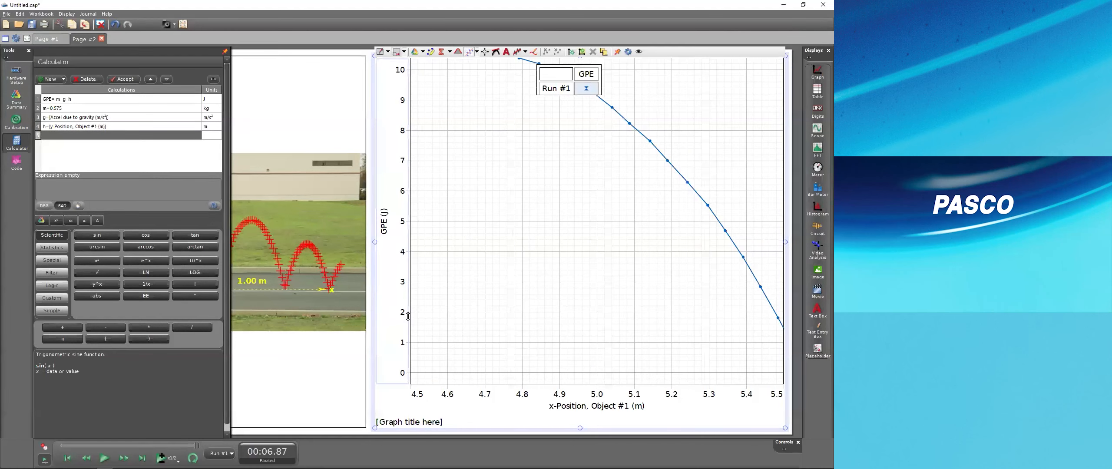
click(380, 51)
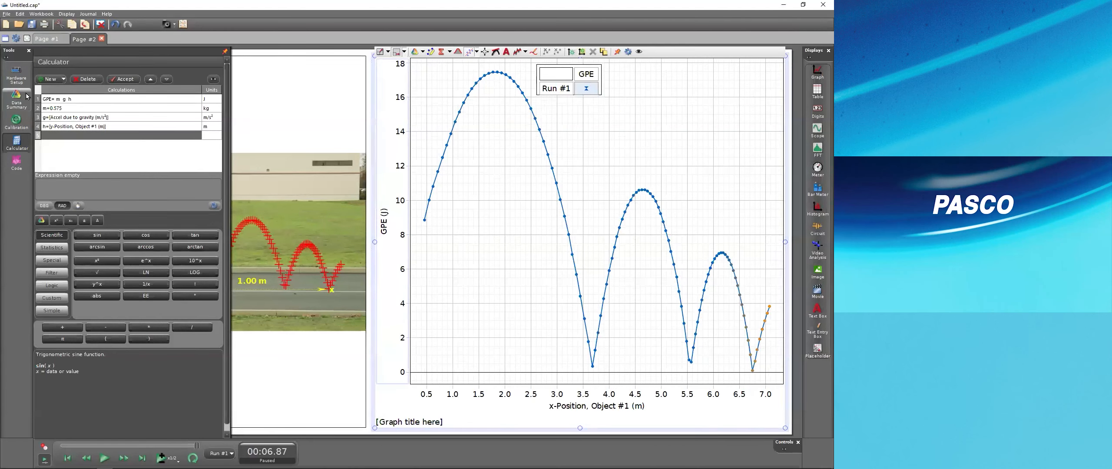
Hide the calculator, rewind the run to near its beginning and replay the video with the GPE graph.
click(16, 142)
drag(196, 446, 90, 448)
click(104, 458)
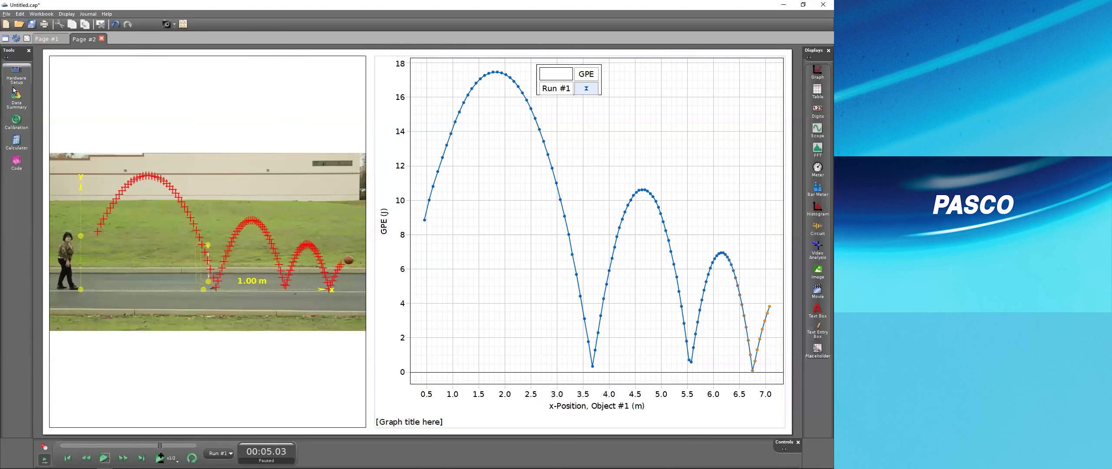
Reopen the calculator and add the calculation KE = 0.5 m v^2 with units of J.
click(17, 141)
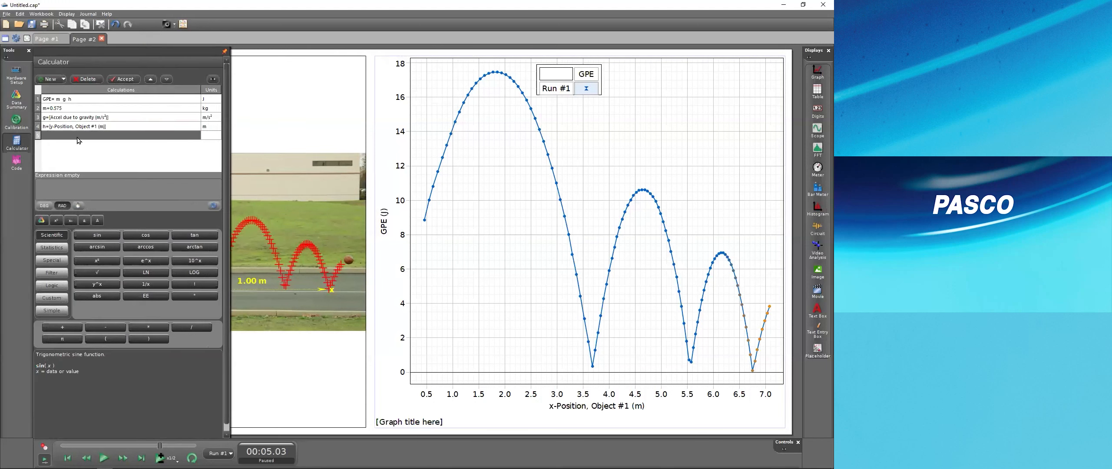
click(77, 136)
text(KE = 0.5)
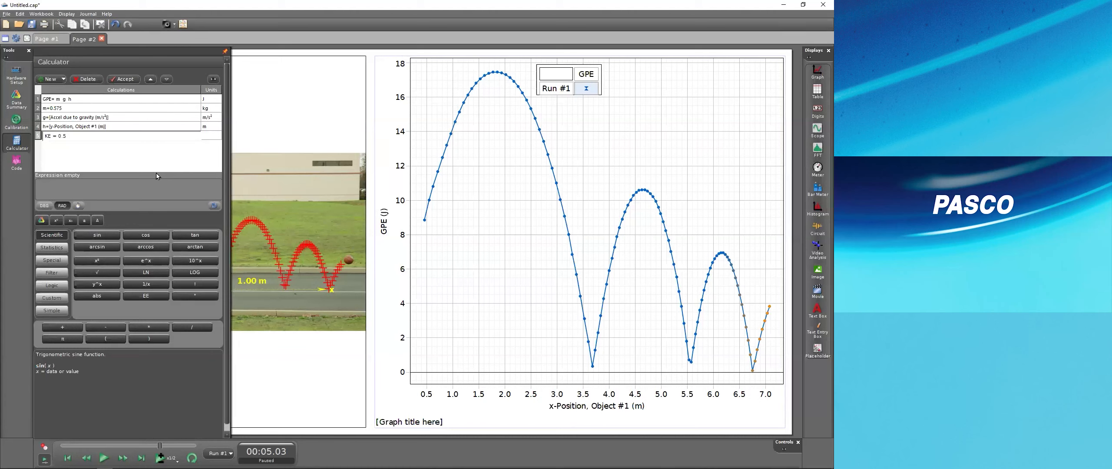
text(m v)
click(96, 260)
click(207, 138)
text(J)
key(Return)
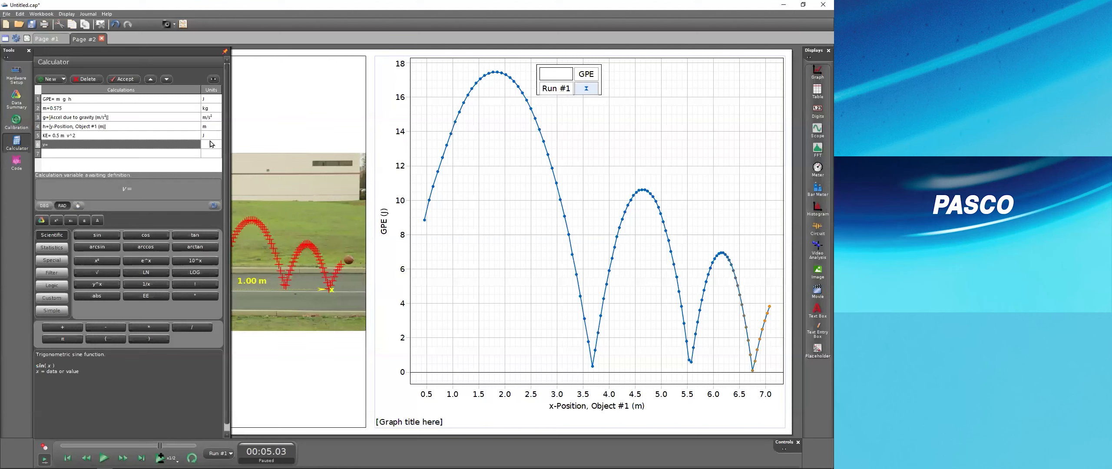
Start defining v as a square root containing x-Velocity, Object #1 (m/s) squared.
click(66, 145)
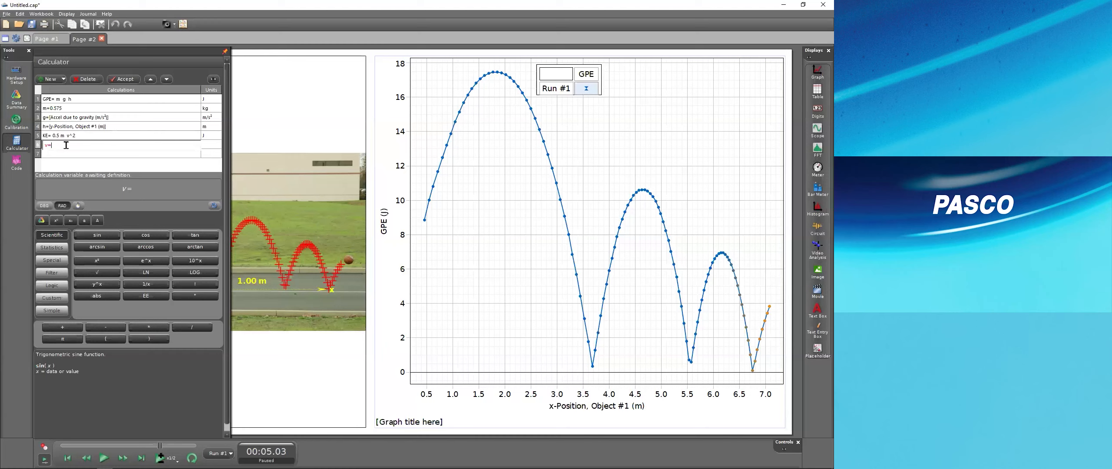
click(42, 221)
mouse_move(53, 244)
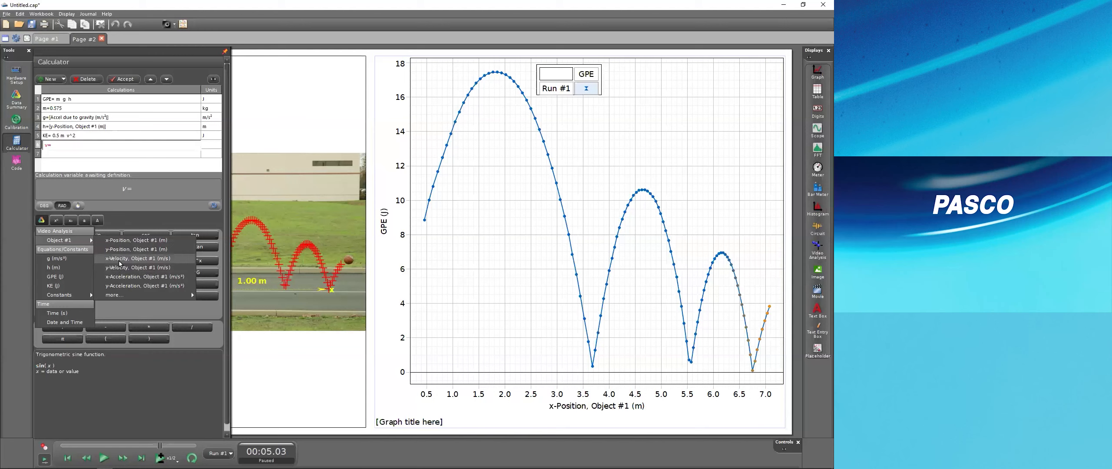
click(76, 143)
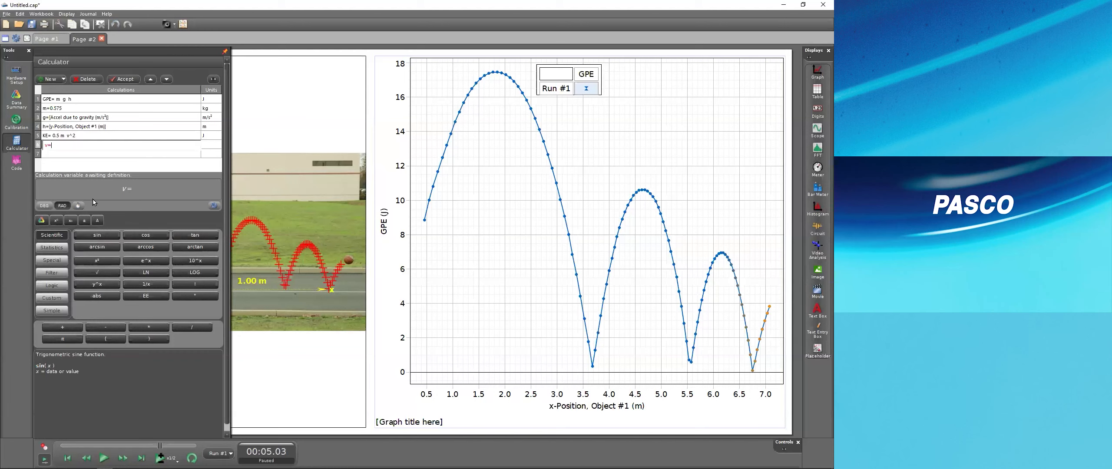
click(97, 272)
click(41, 220)
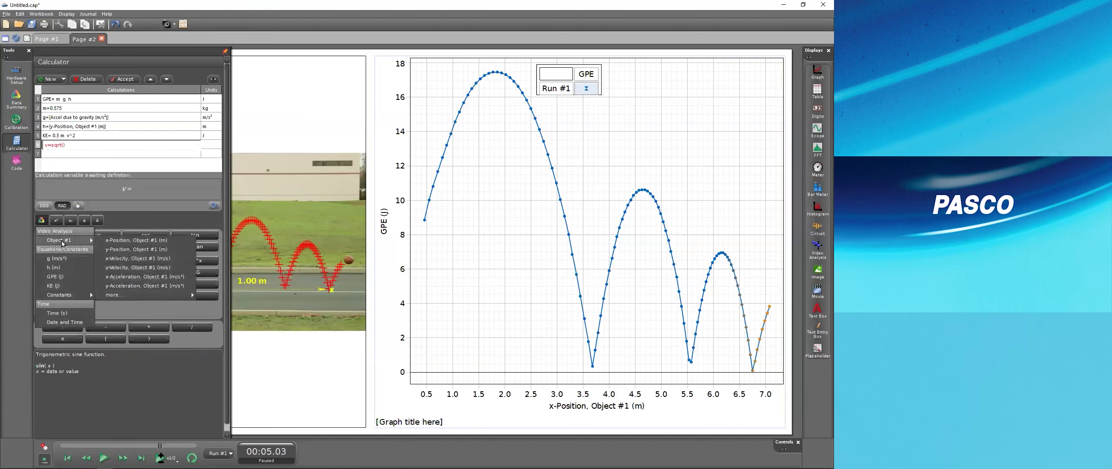
click(149, 259)
click(110, 261)
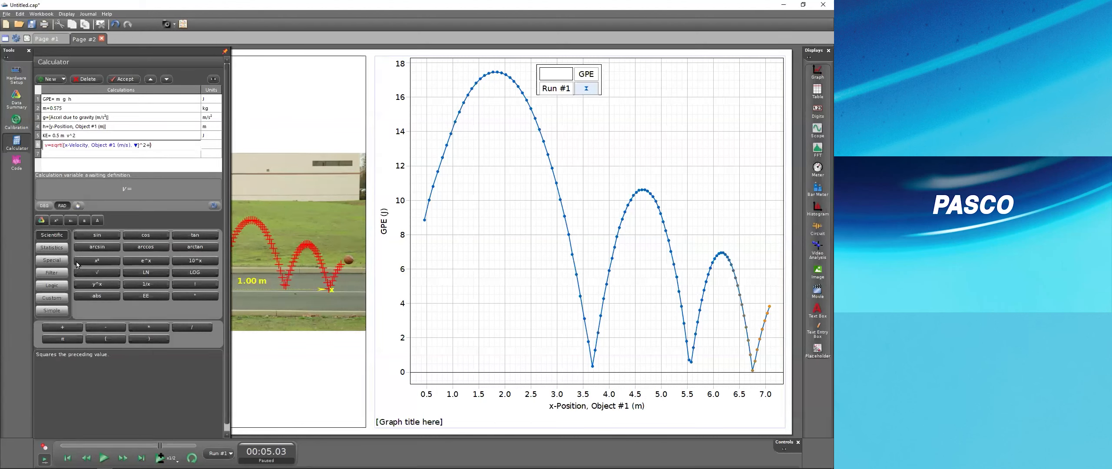
Add y-Velocity, Object #1 (m/s) squared to the square root for v and set its units to m/s.
click(41, 220)
mouse_move(61, 244)
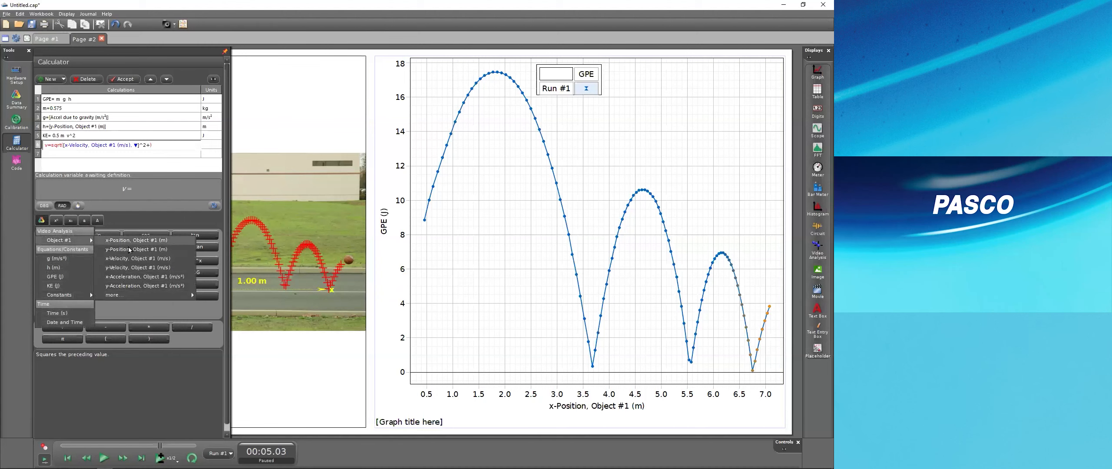
click(136, 269)
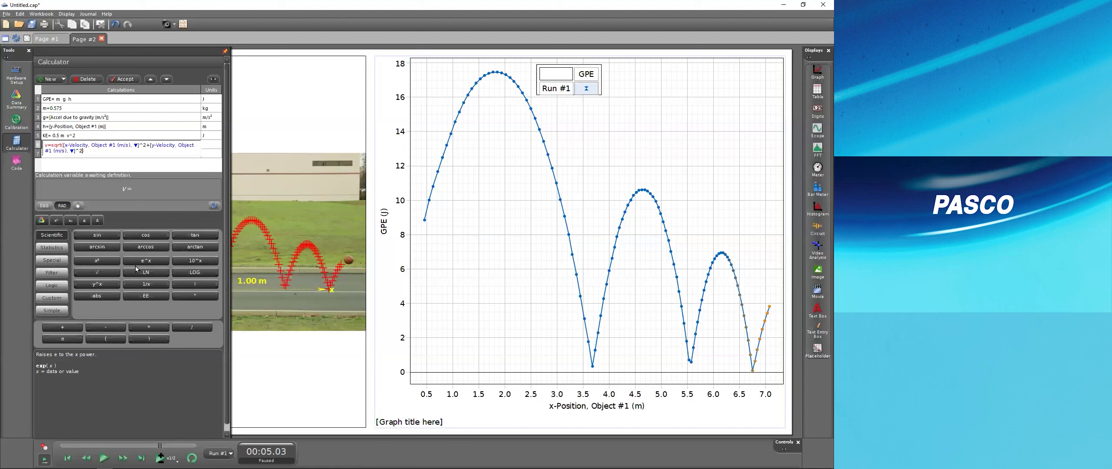
text())
key(Return)
text(m/s)
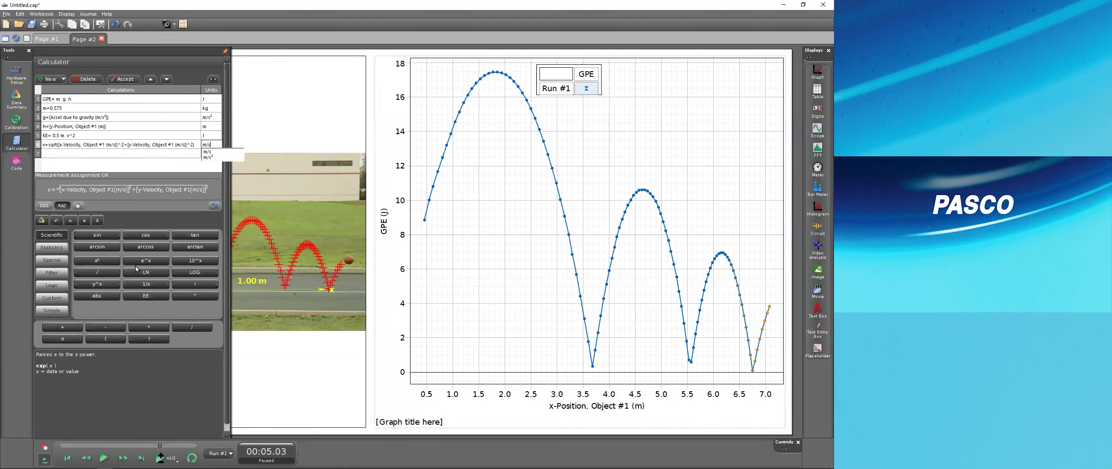
key(Return)
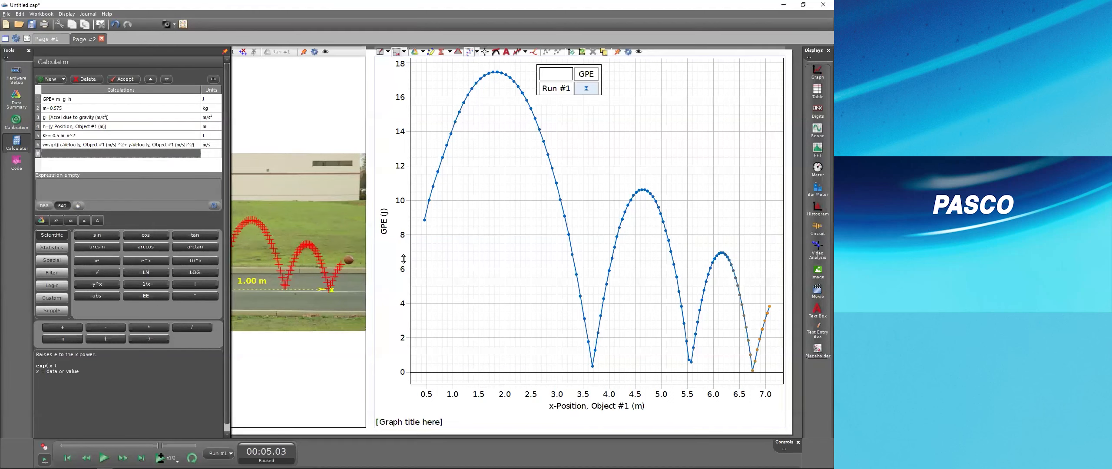
Add KE (J) as a similar measurement on the graph's GPE axis.
click(383, 230)
mouse_move(396, 243)
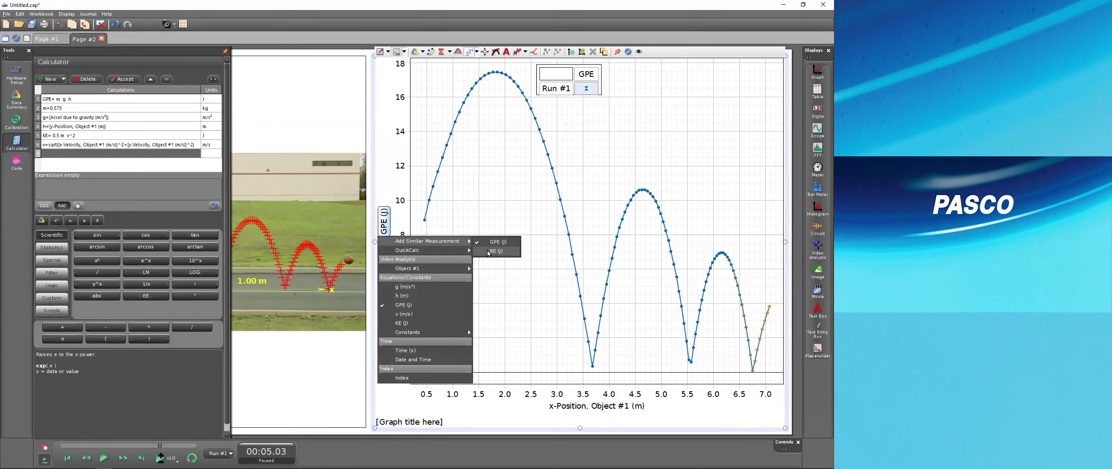
click(489, 251)
Hide the calculator and replay the run from 1.00 s with the GPE and KE graph.
click(12, 141)
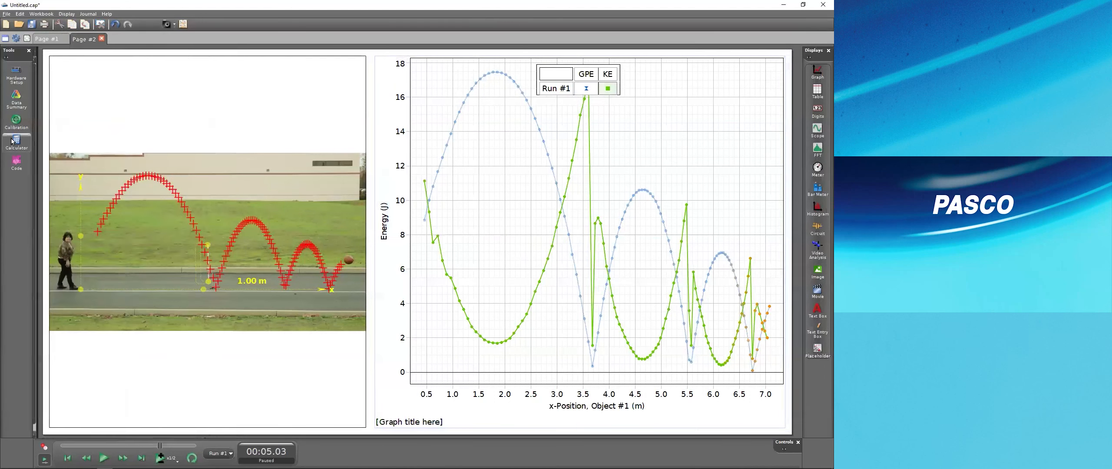
click(81, 446)
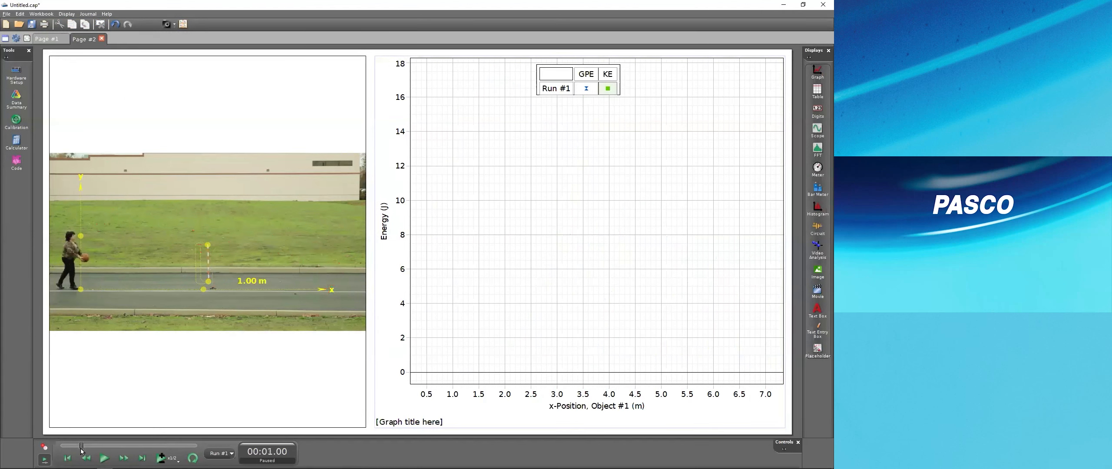
click(105, 459)
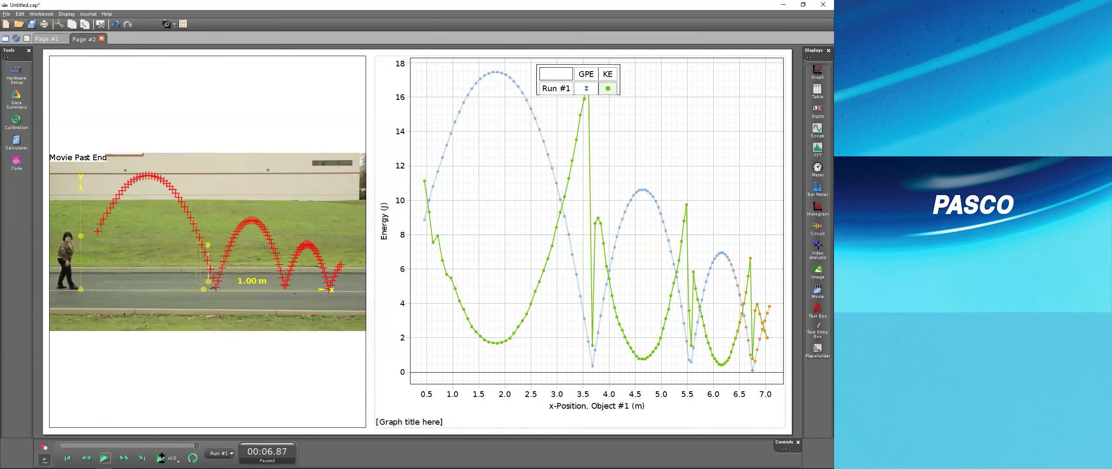
Bring the browser window with the Bouncing Ball Energy Predictions drawing into view, check the predicted curves, and return to Capstone.
drag(833, 60, 519, 61)
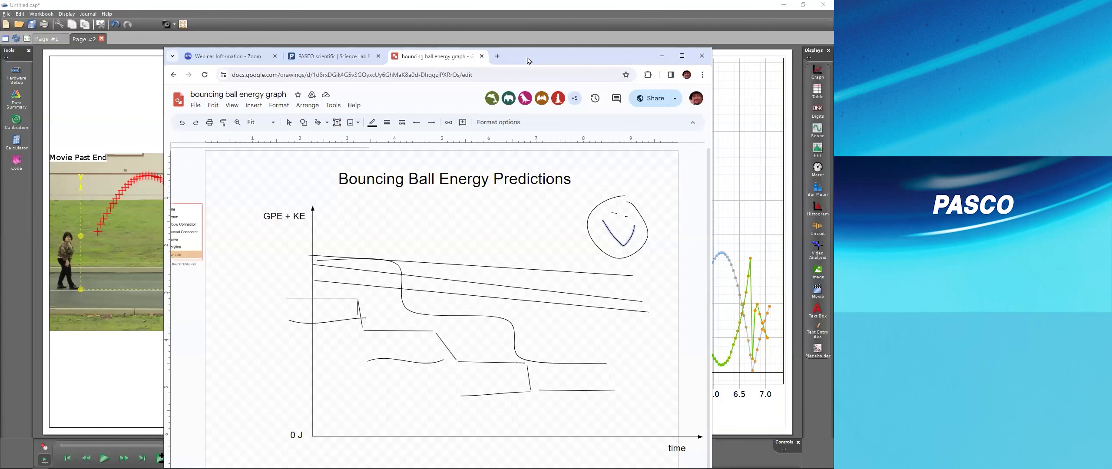
click(137, 53)
Define the calculation E_sum = GPE + KE with units of J and hide the calculator.
click(14, 150)
click(63, 153)
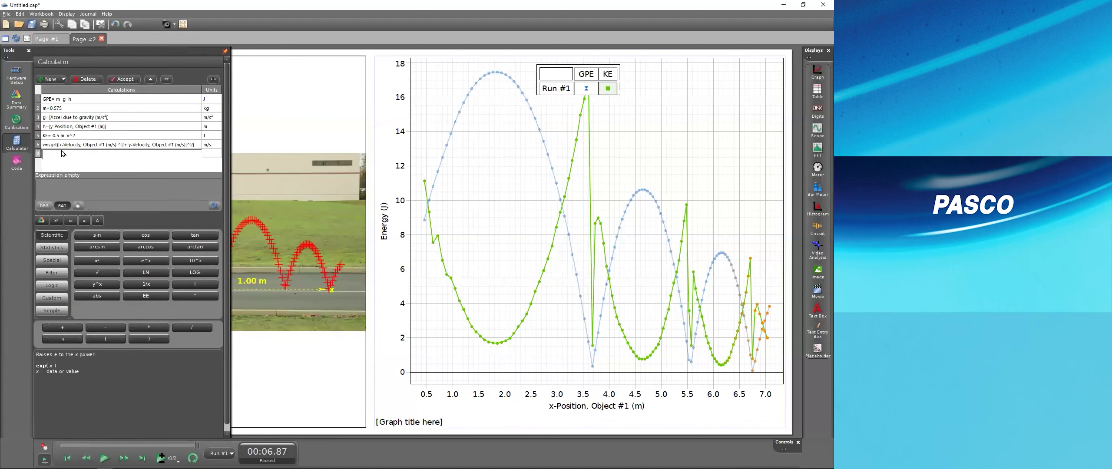
text(E_sum= GPE + KE)
key(Return)
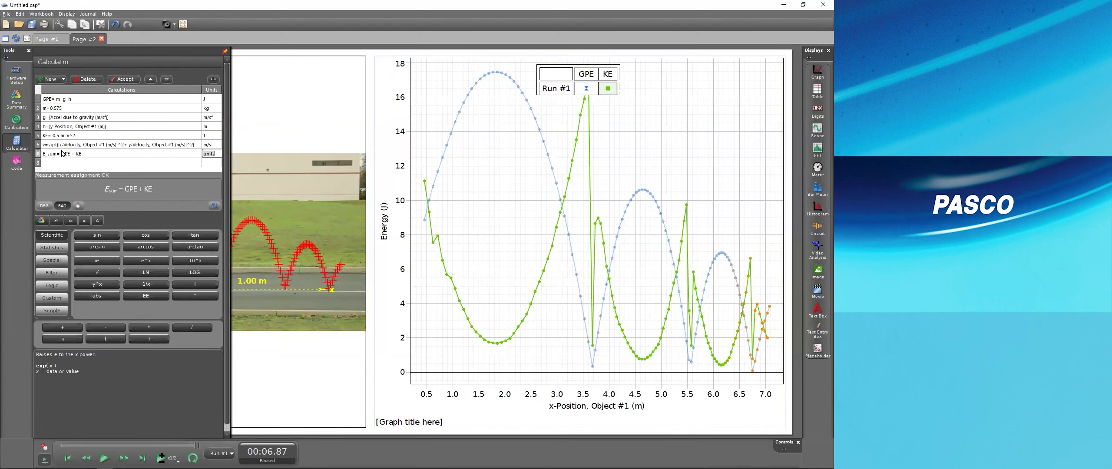
text(J)
key(Return)
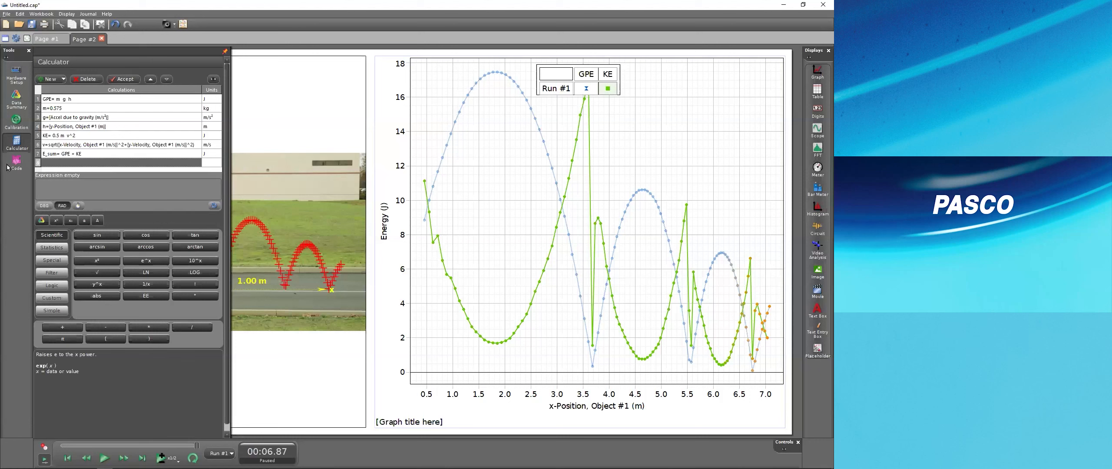
click(15, 147)
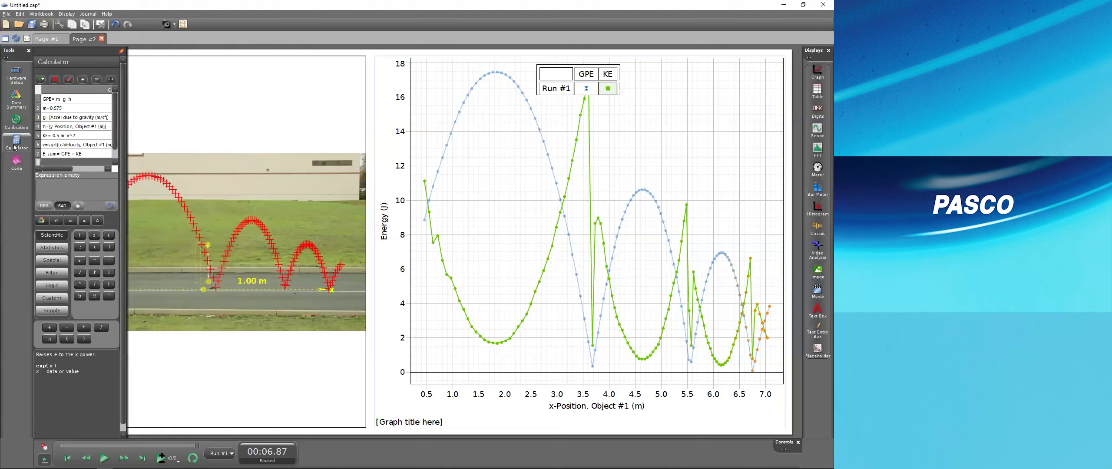
Add E_sum (J) as a similar measurement on the energy axis, rescale the graph to fit, and move the legend clear of the curves.
click(387, 238)
mouse_move(452, 247)
click(502, 266)
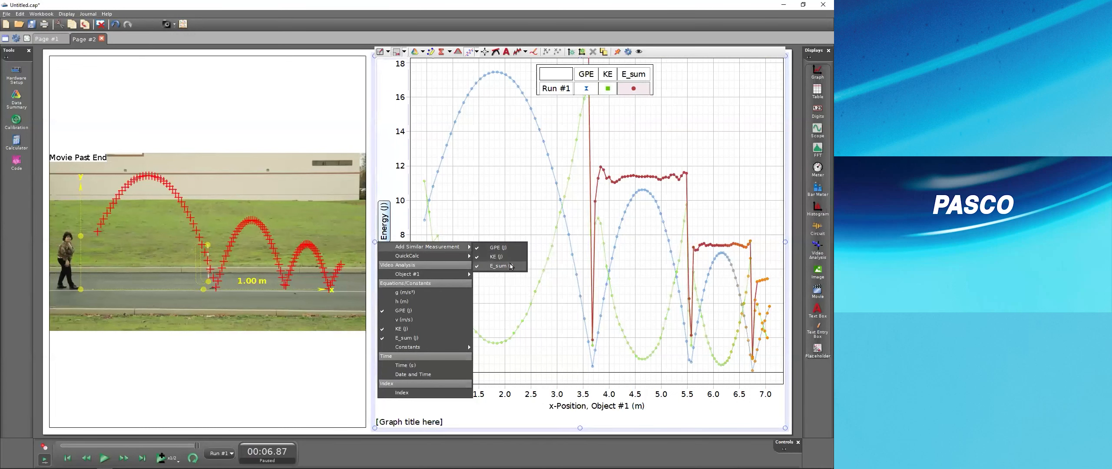
click(383, 54)
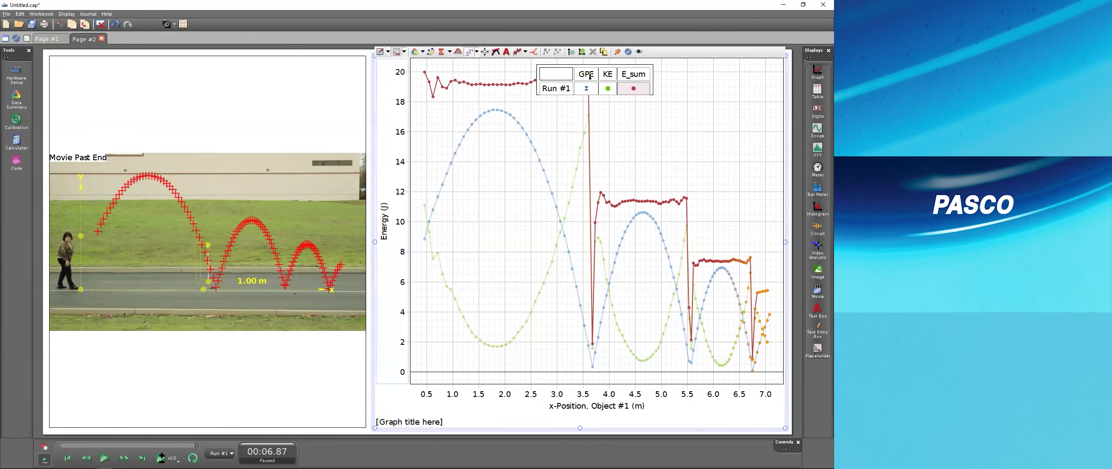
drag(617, 72, 734, 93)
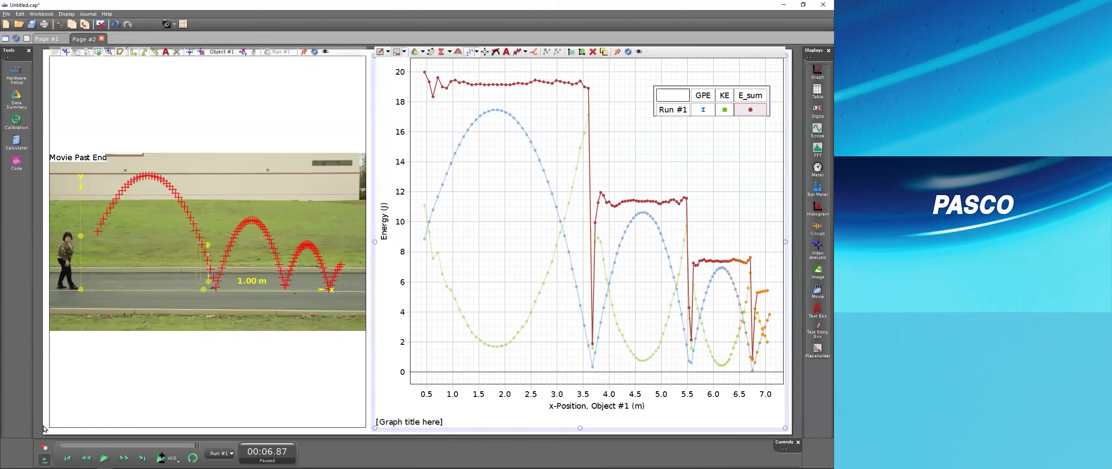
Replay the run from 0.80 s, compare the energy curves with the Bouncing Ball Energy Predictions drawing in the browser, and return to Capstone.
click(84, 446)
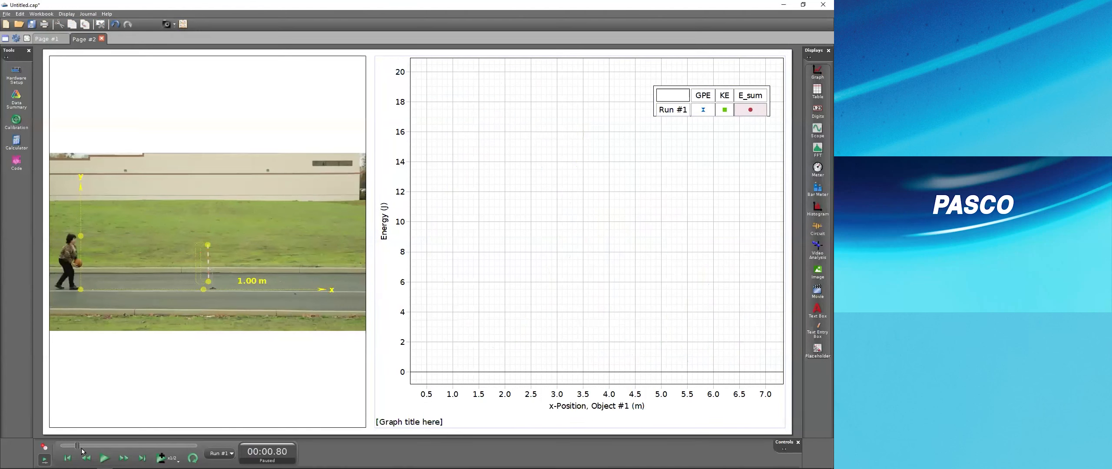
click(104, 459)
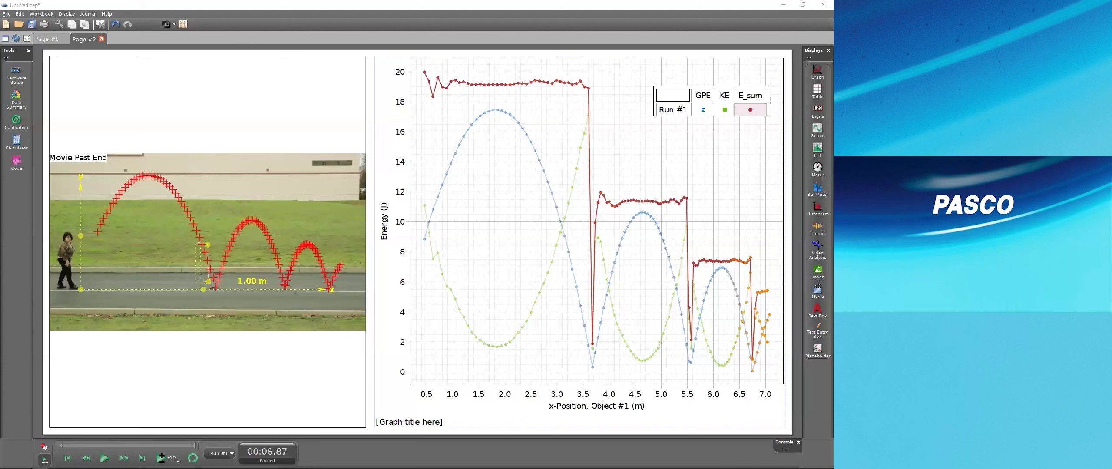
key(alt+Tab)
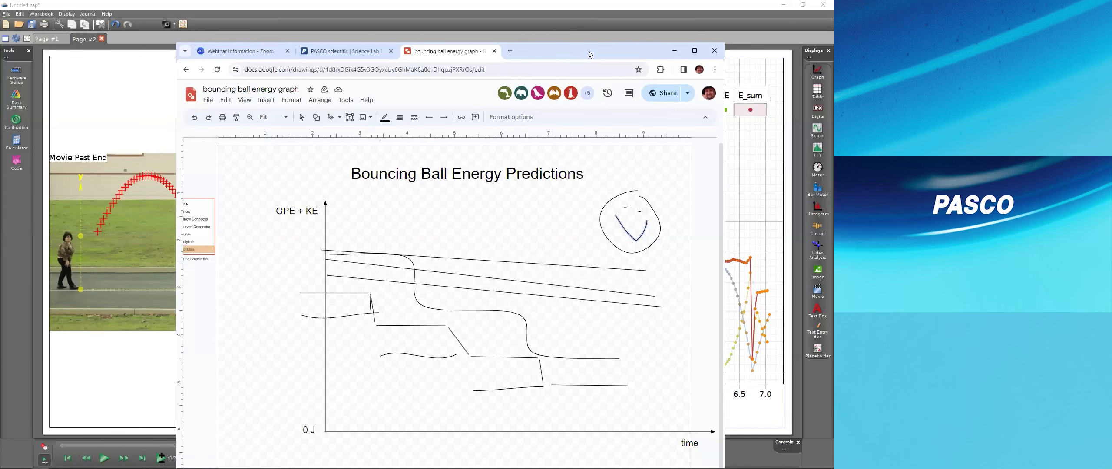
key(alt+Tab)
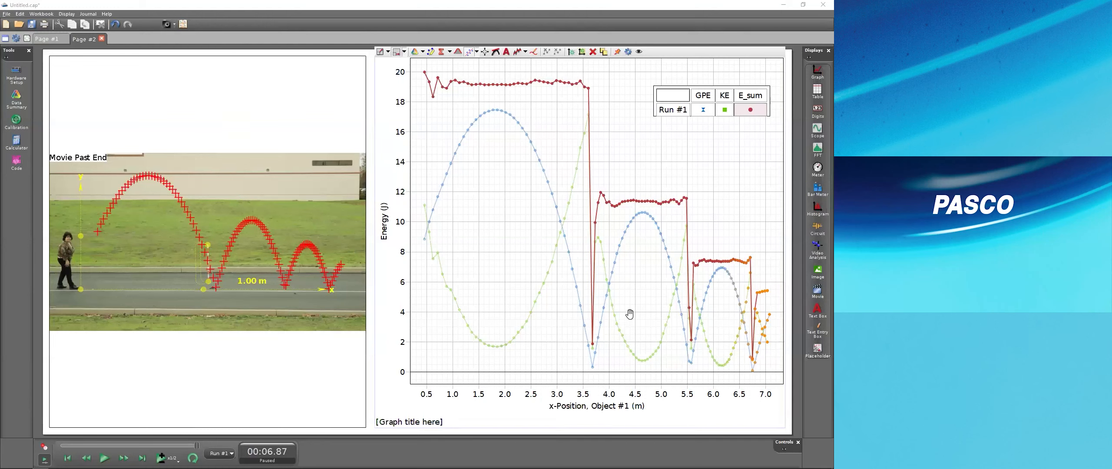
click(692, 365)
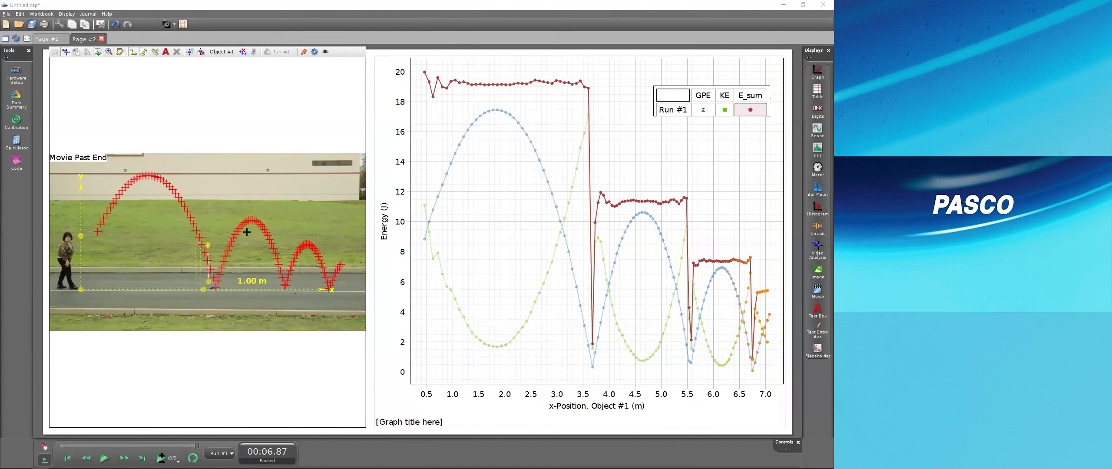
Move playback back and step through the frames to 3.70 s to examine the energies at the second bounce.
click(104, 446)
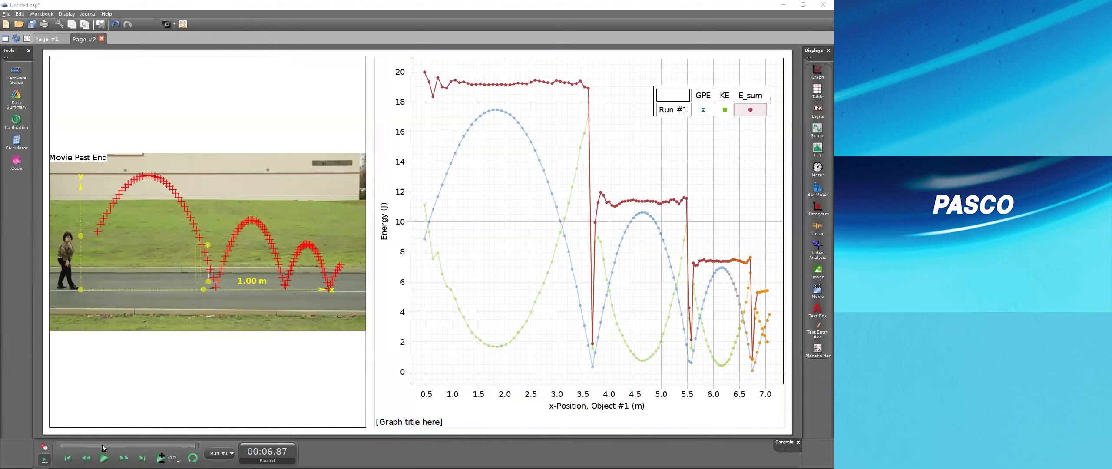
click(123, 458)
click(123, 458)
click(124, 458)
click(124, 458)
click(123, 458)
click(123, 458)
click(124, 458)
click(124, 458)
click(123, 458)
click(124, 458)
click(124, 458)
click(124, 458)
click(123, 458)
click(123, 458)
click(123, 458)
click(123, 458)
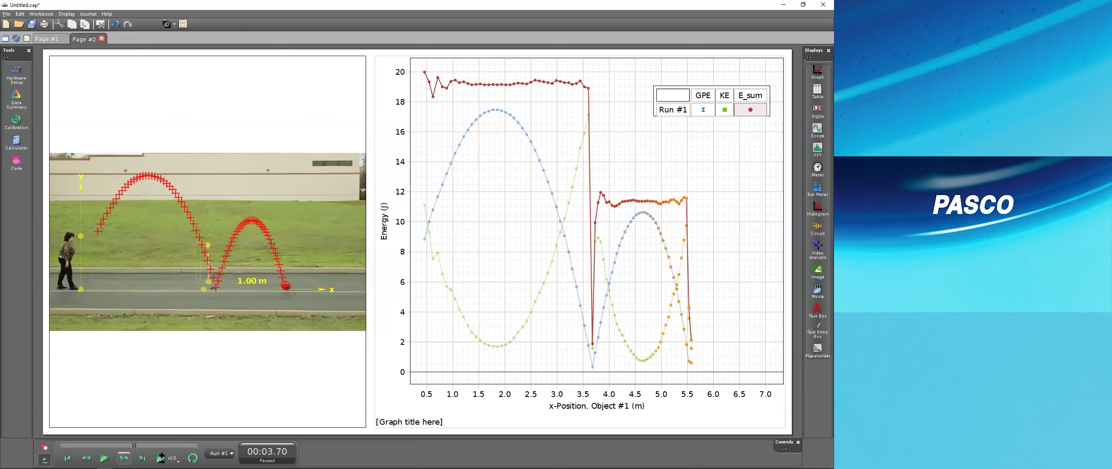
click(123, 458)
click(86, 458)
click(86, 458)
click(124, 458)
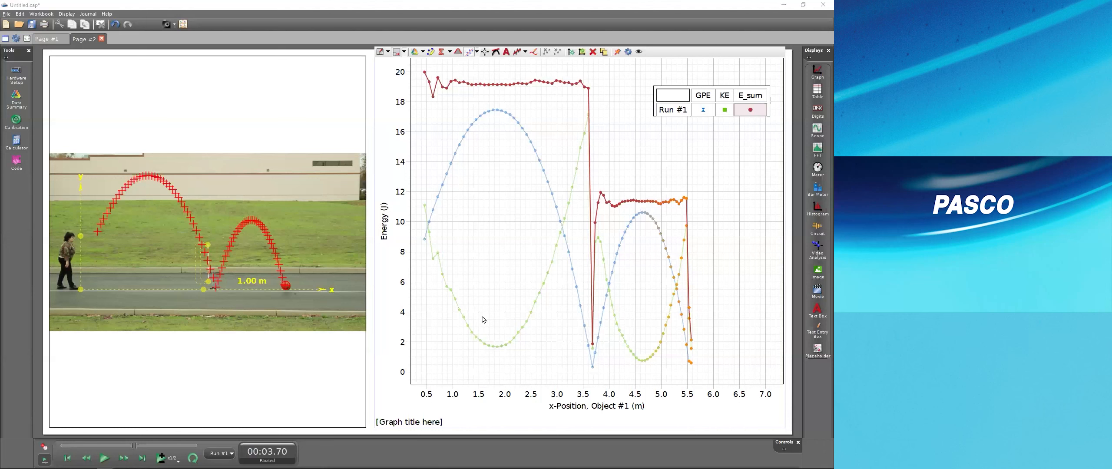
Switch to the PowerPoint slide show, check the Agenda slide, and return to Capstone.
key(alt+Tab)
key(alt+Tab)
key(alt+Tab)
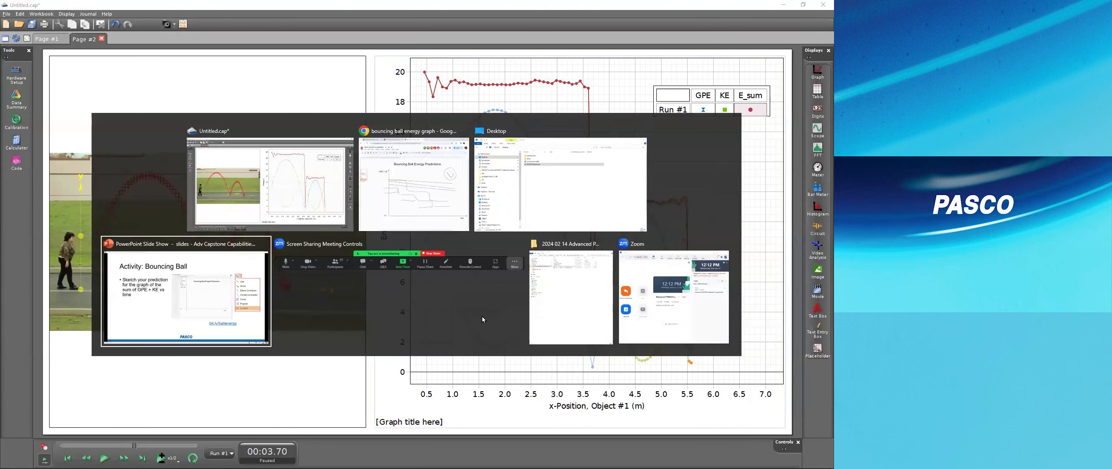
click(399, 325)
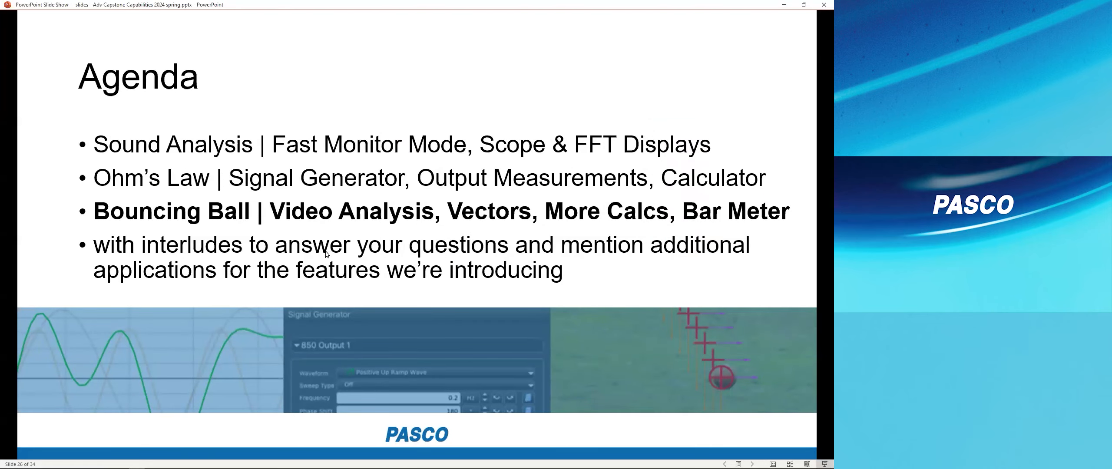
key(alt+Tab)
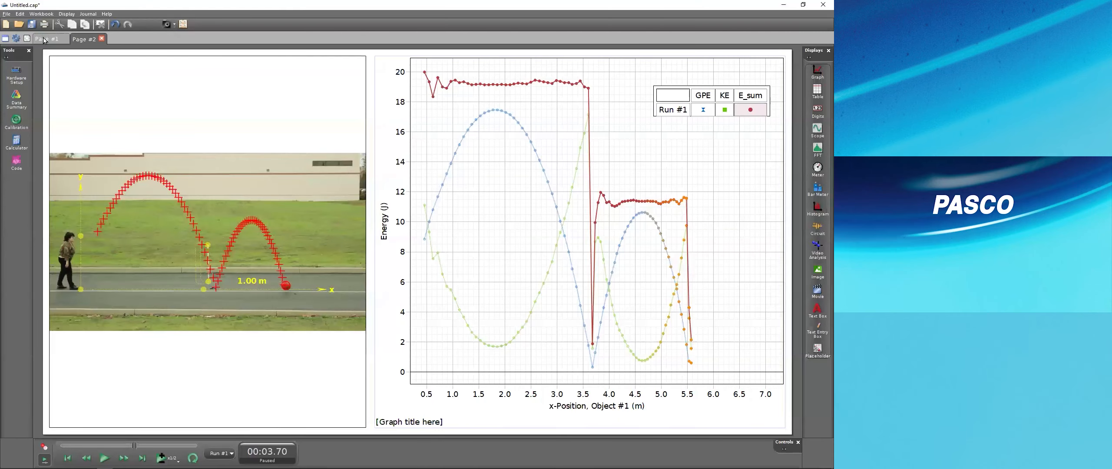
In the Page #1 video's properties, set Object #1's velocity vectors to show Always.
click(45, 40)
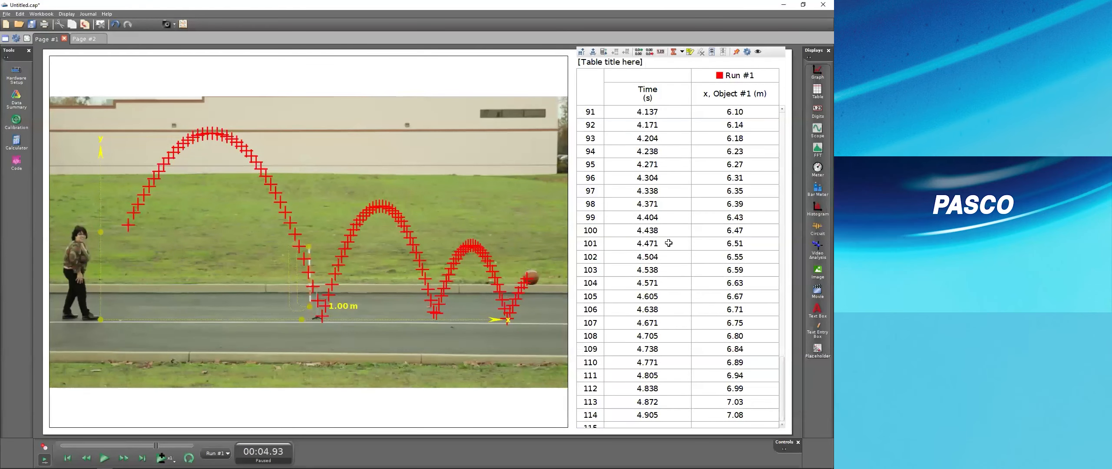
click(366, 285)
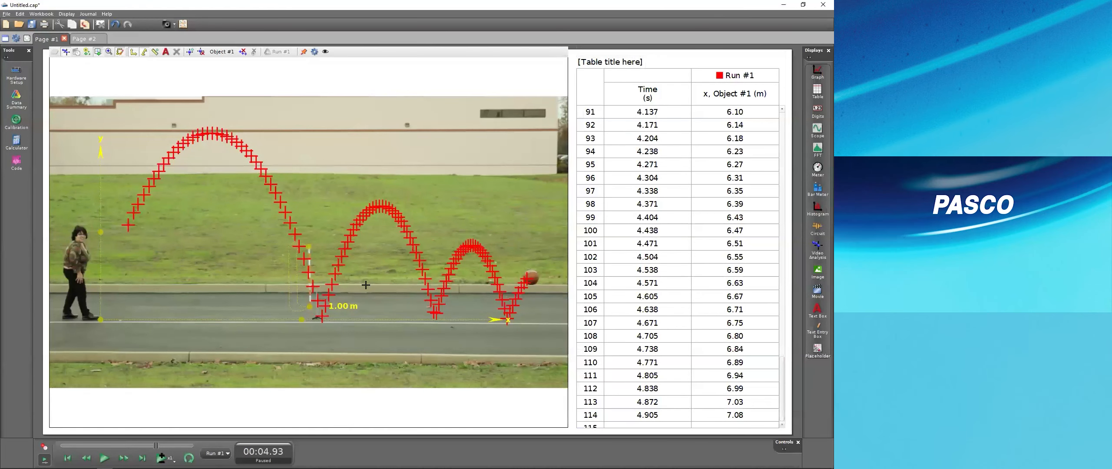
click(315, 52)
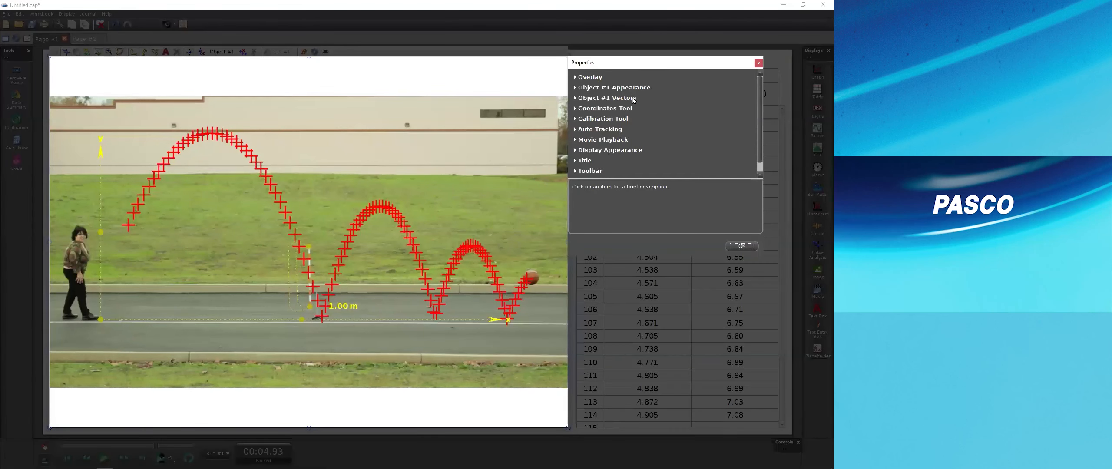
click(634, 99)
click(631, 114)
click(692, 128)
click(693, 140)
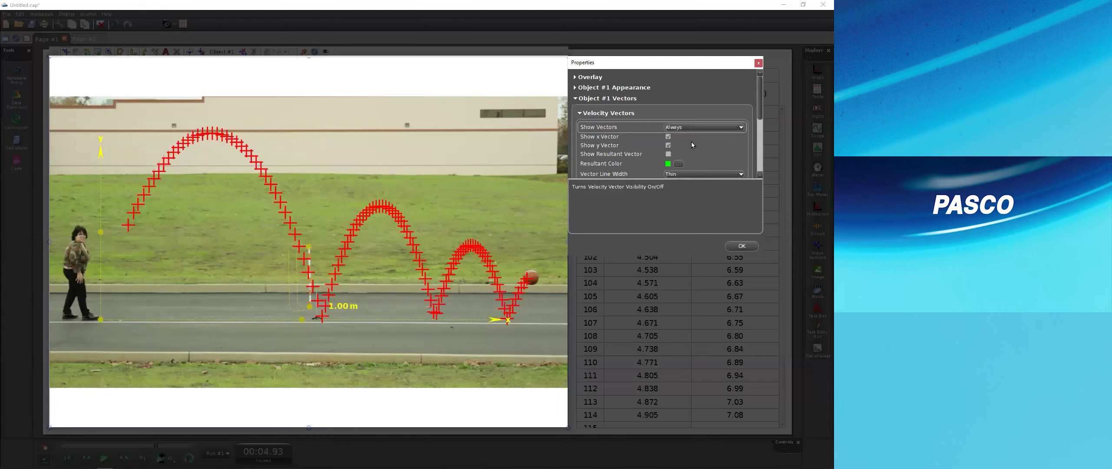
Set the velocity Vector Zoom to x4 and apply the video properties.
scroll(717, 161, down, 1)
click(712, 159)
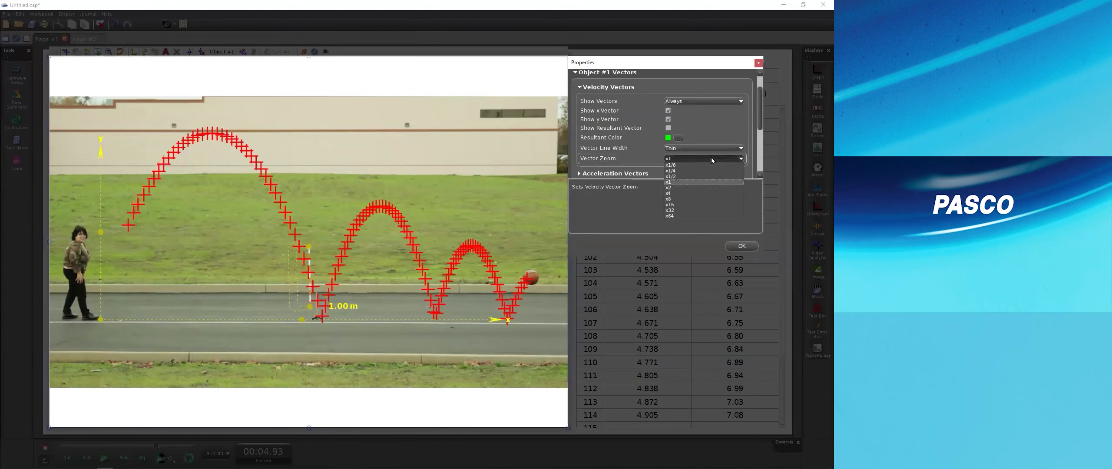
click(698, 193)
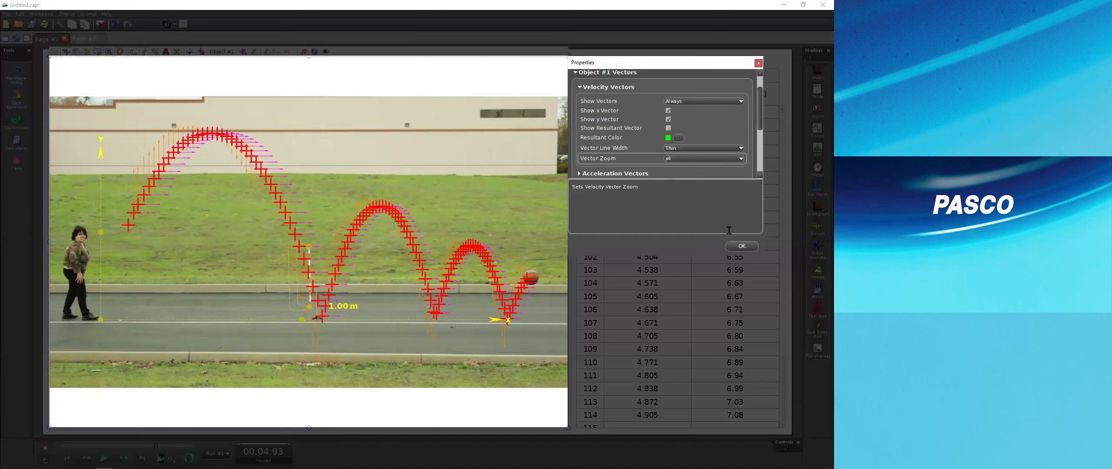
click(743, 246)
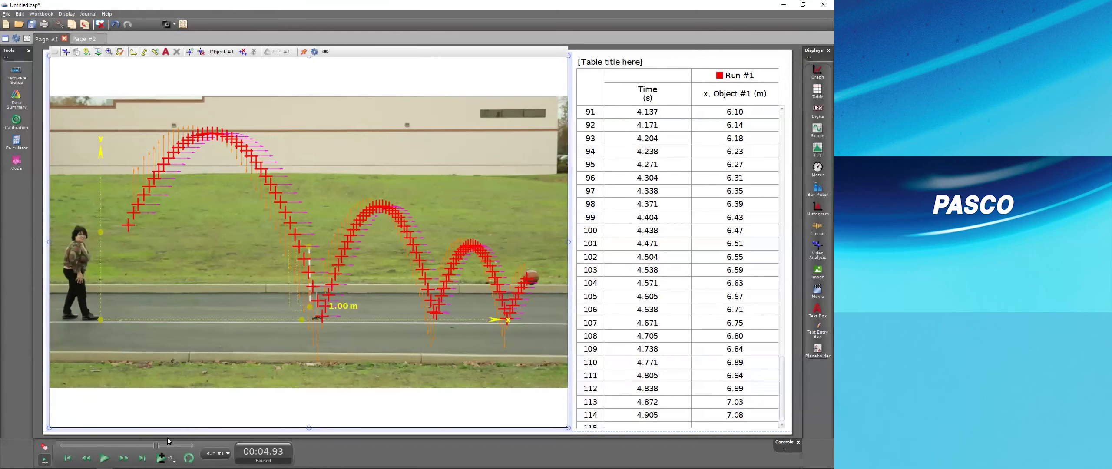
Replay the Page #1 video from before the first bounce to examine the velocity vectors, stopping at 5.30 s.
click(132, 444)
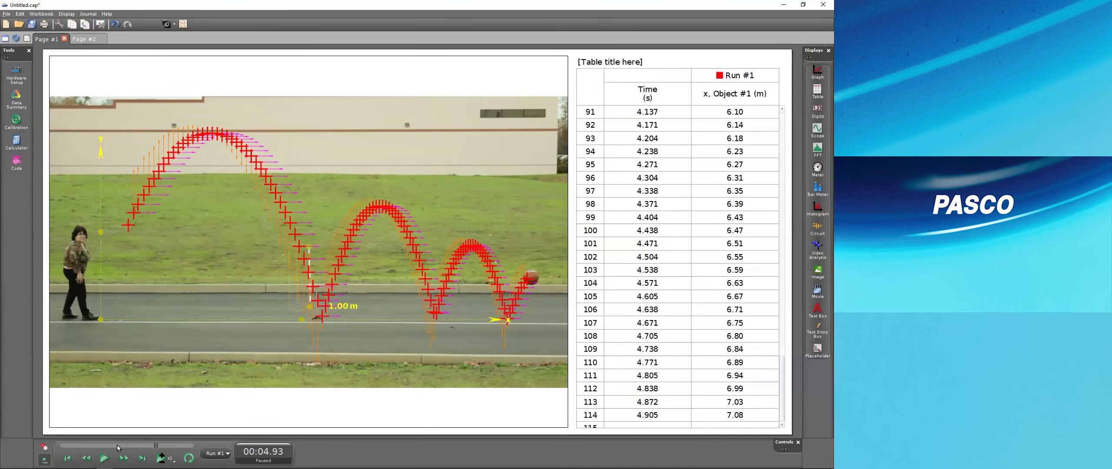
click(117, 446)
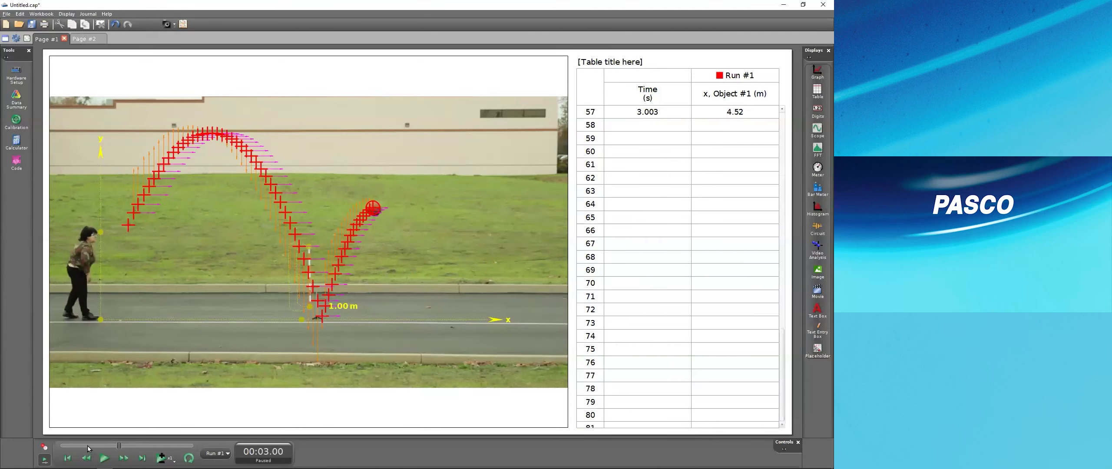
click(88, 447)
click(105, 458)
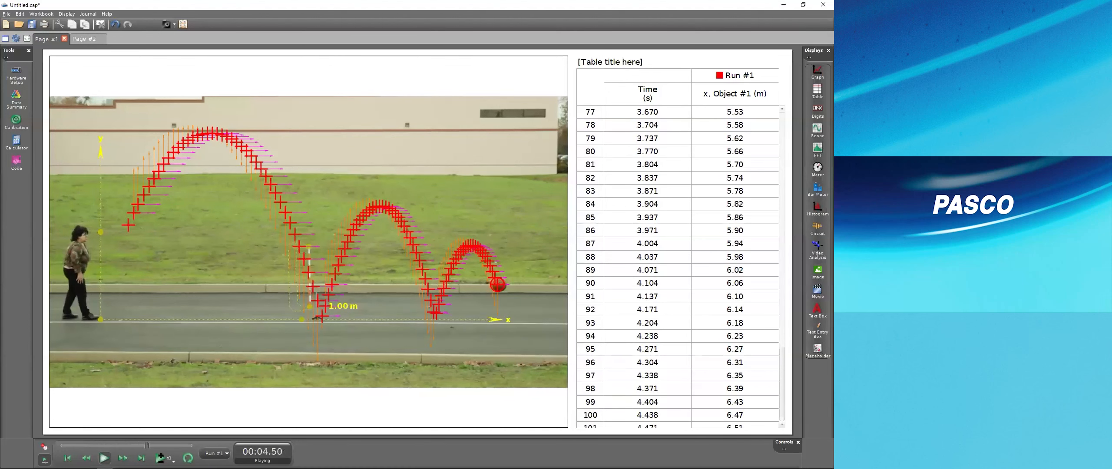
click(104, 458)
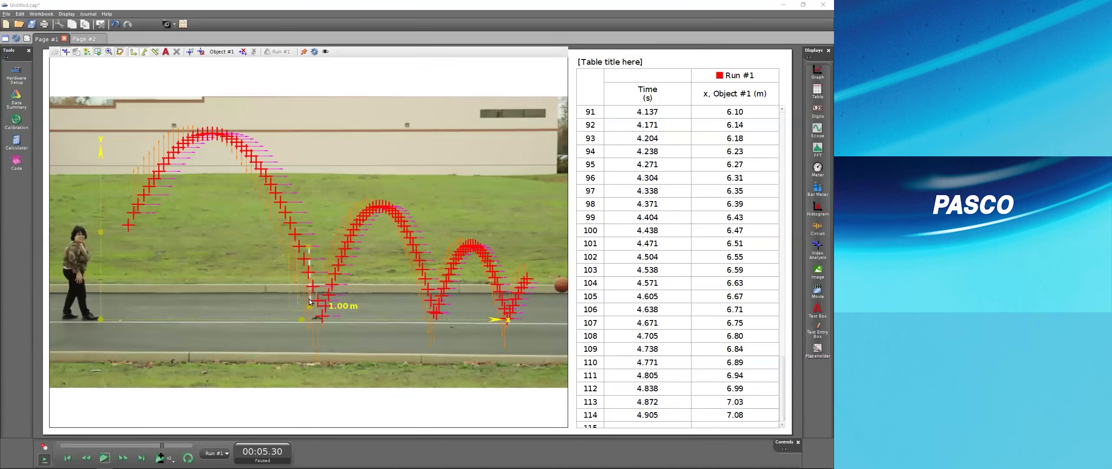
key(alt+Tab)
key(alt+Tab)
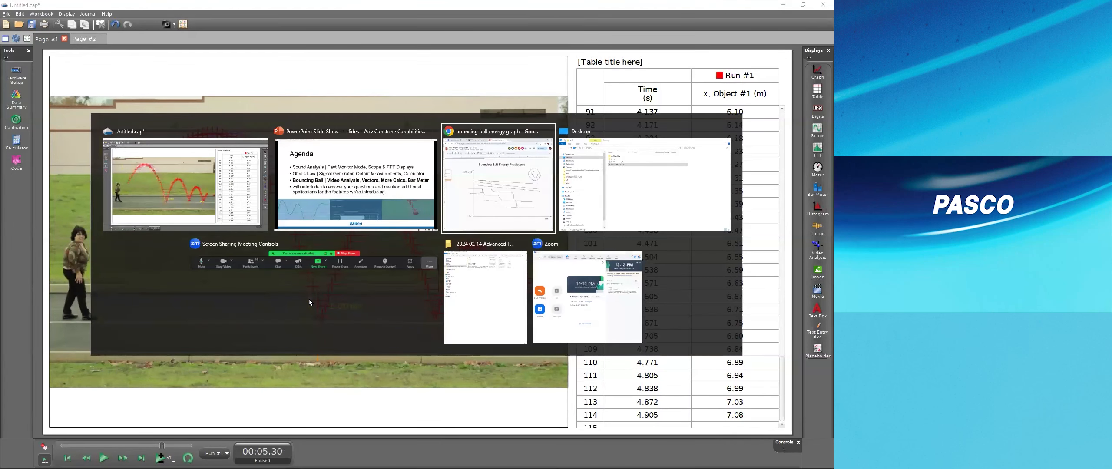
key(alt+shift+Tab)
key(alt+shift+Tab)
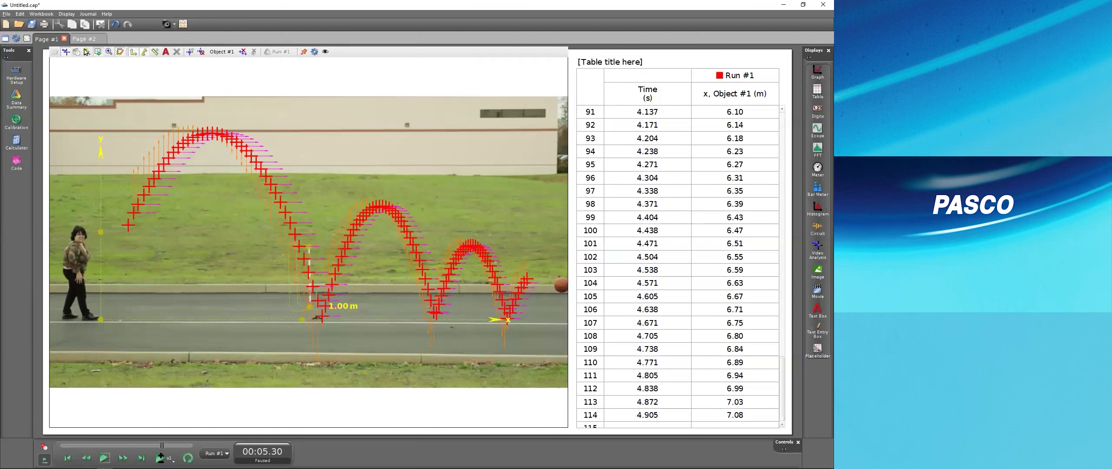
Return to the energy graph on Page #2, check the Agenda slide in PowerPoint, and switch back to Capstone.
click(84, 38)
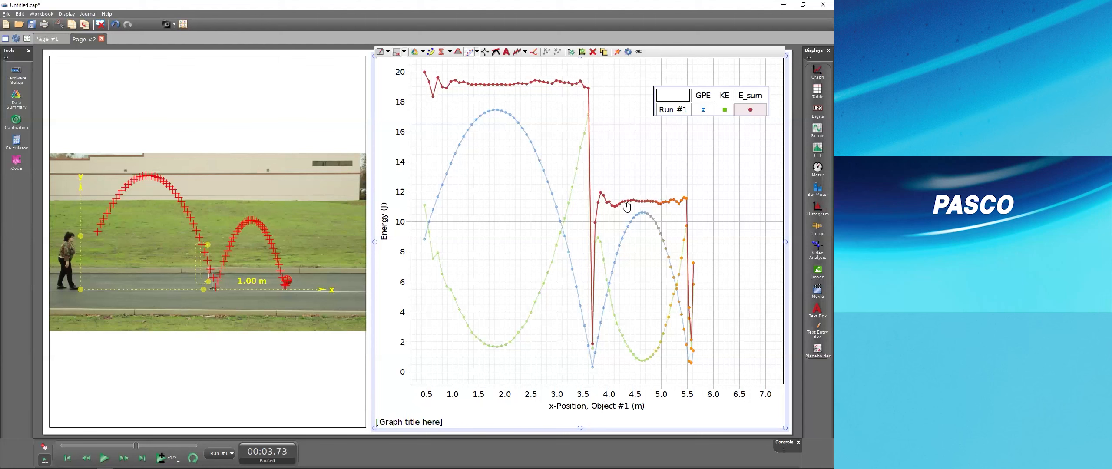
mouse_move(334, 207)
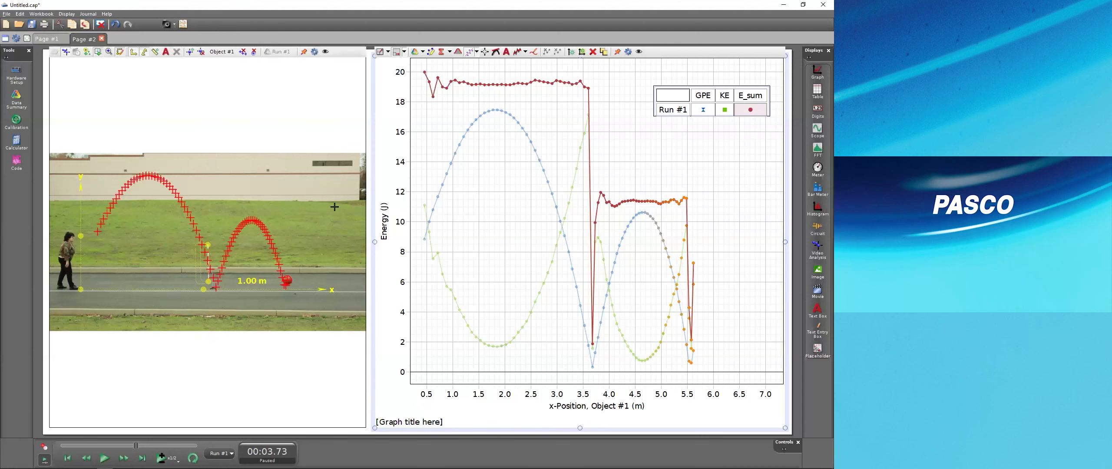
key(alt+Tab)
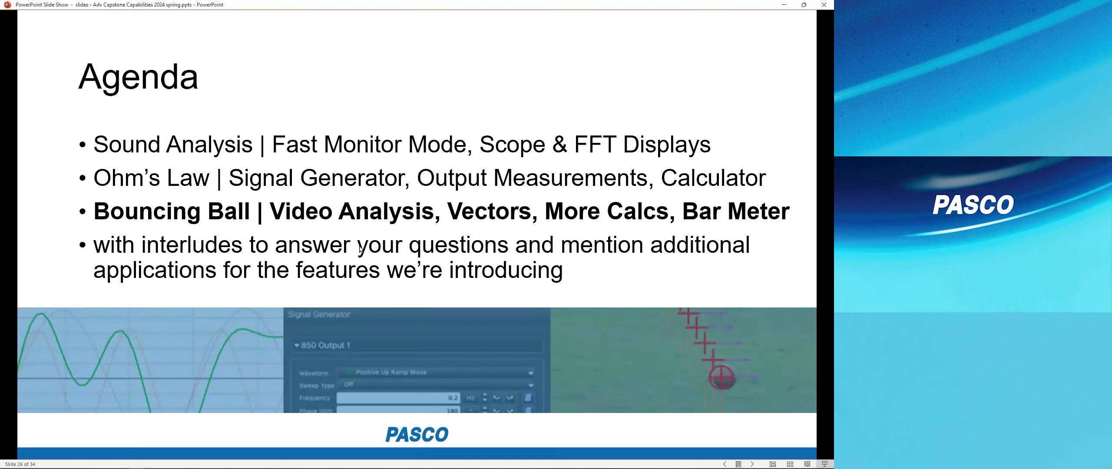
key(alt+Tab)
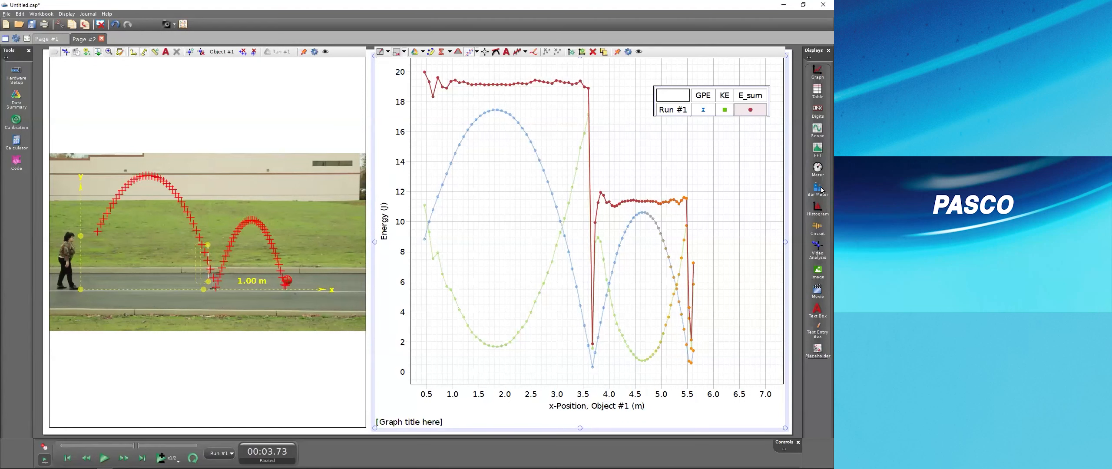
Add a bar meter beneath the Page #2 video and assign GPE and KE as its two measurements.
drag(822, 190, 217, 421)
click(202, 419)
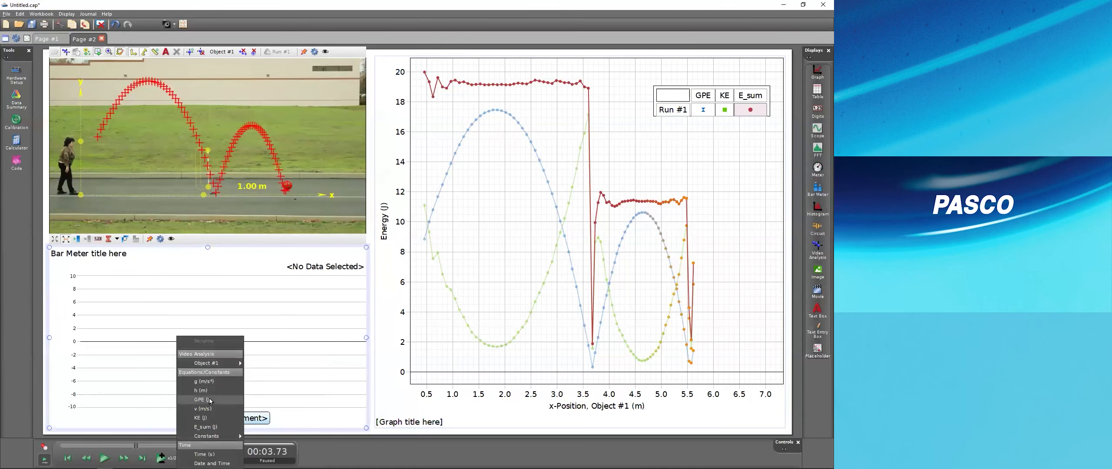
click(210, 400)
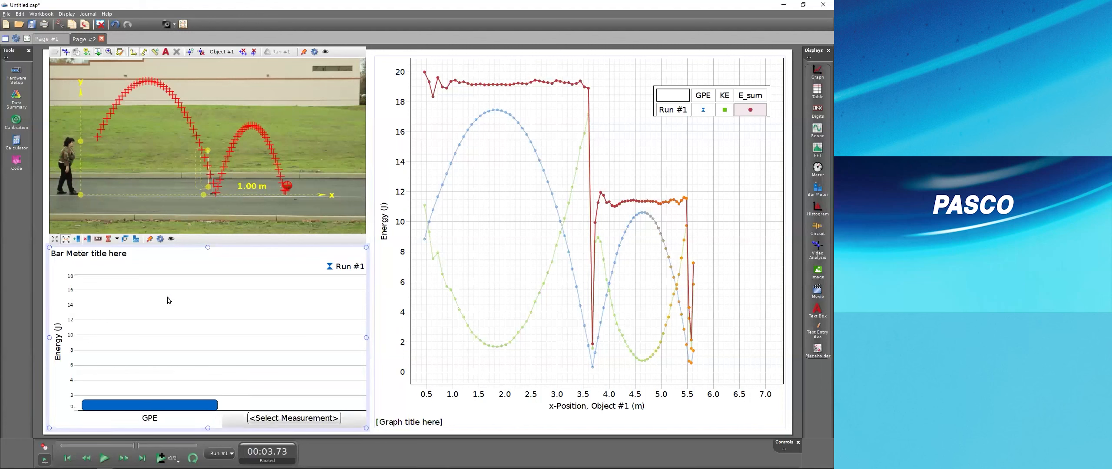
click(258, 418)
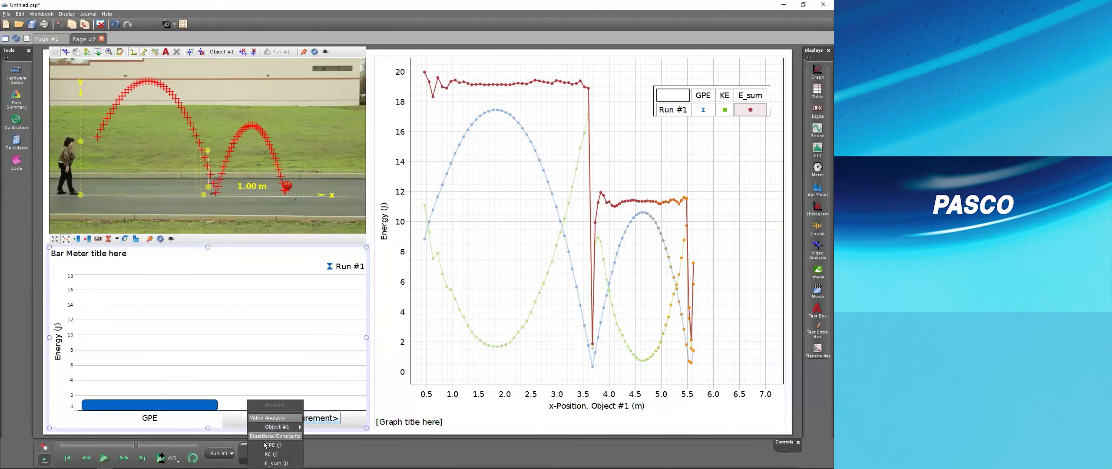
click(271, 454)
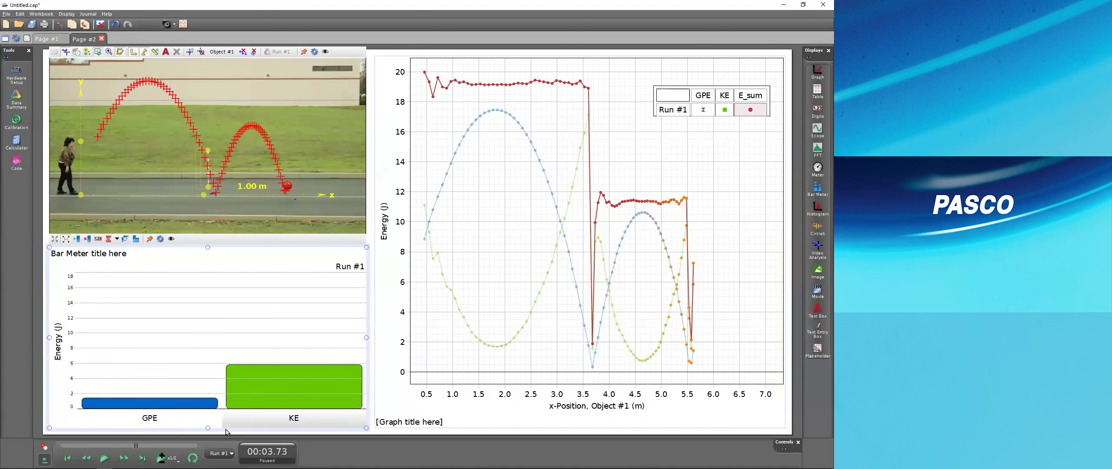
Add a third bar to the bar meter and assign E_sum to it.
click(77, 239)
click(349, 426)
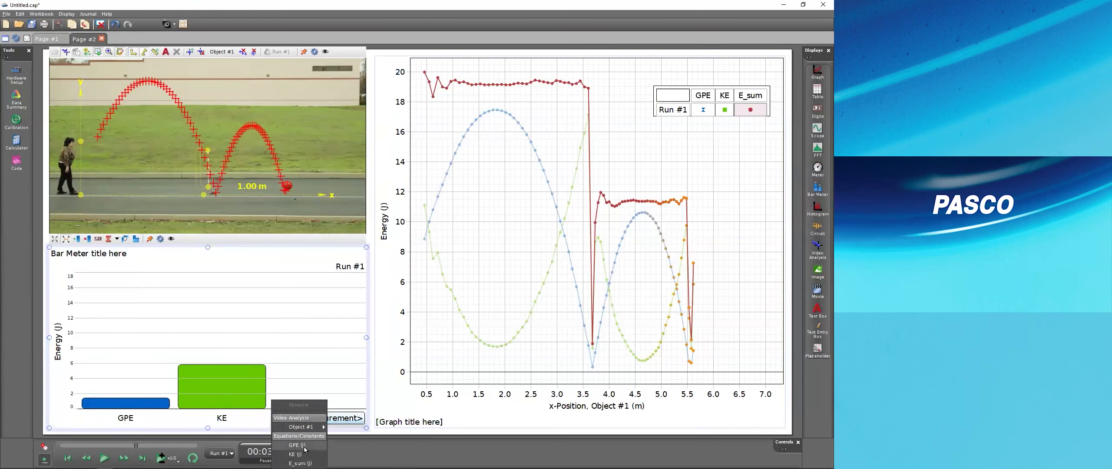
click(300, 463)
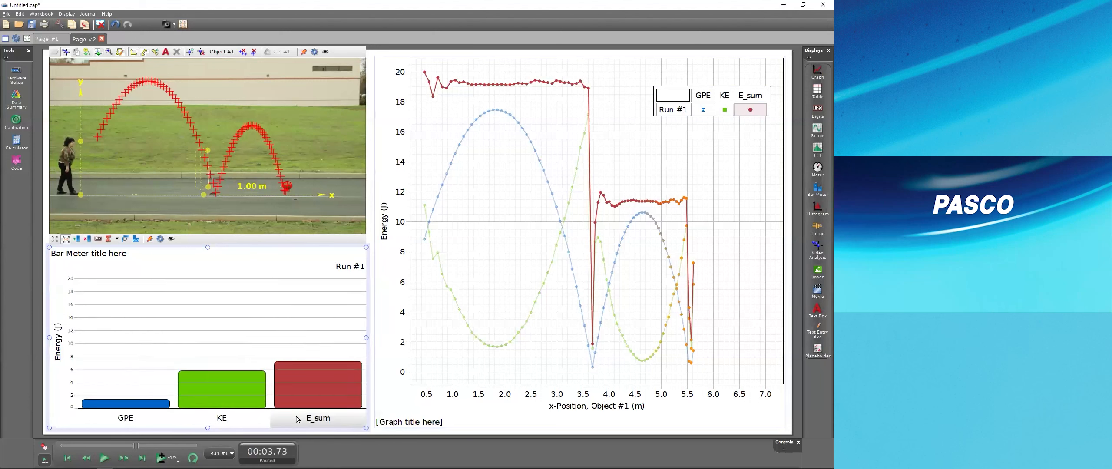
Rewind the playback to 0.63 s and replay the run to compare the energy bars with the video and graph.
click(75, 452)
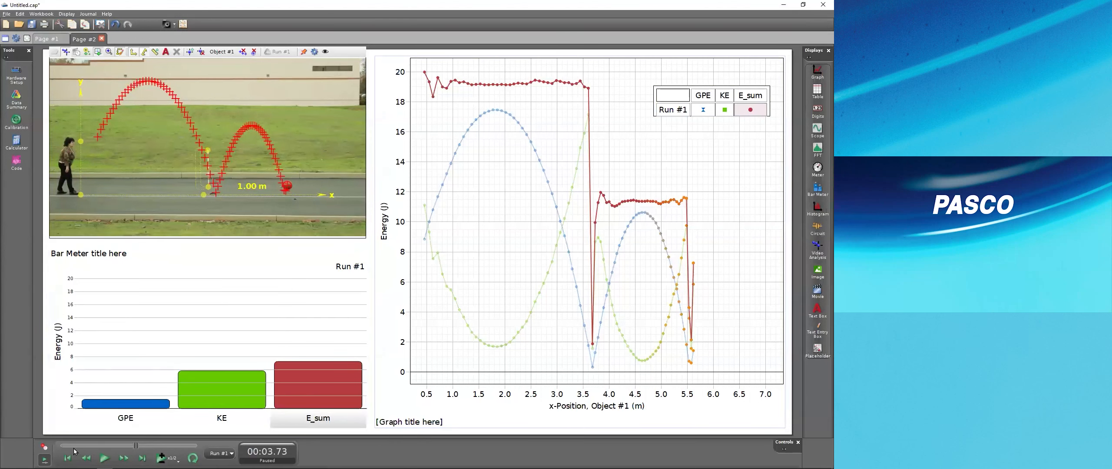
click(75, 447)
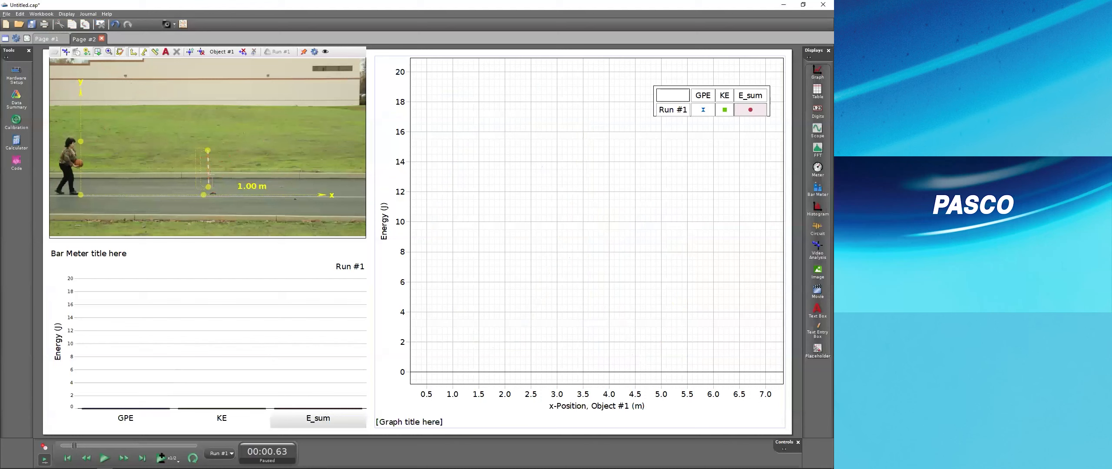
click(105, 458)
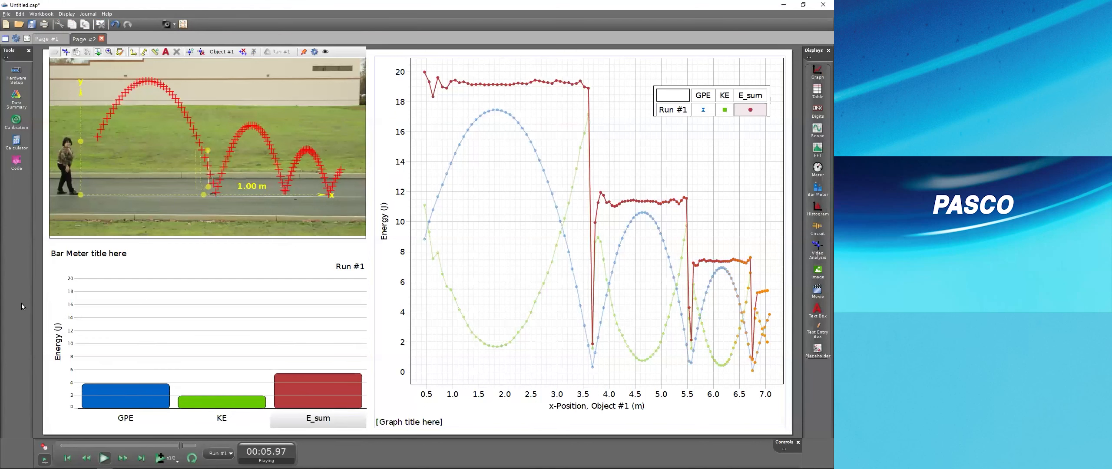
Switch to the PowerPoint slide show and reveal the Take It Further slide's points on recording videos and analyzing a still photo.
key(alt+Tab)
key(alt+Tab)
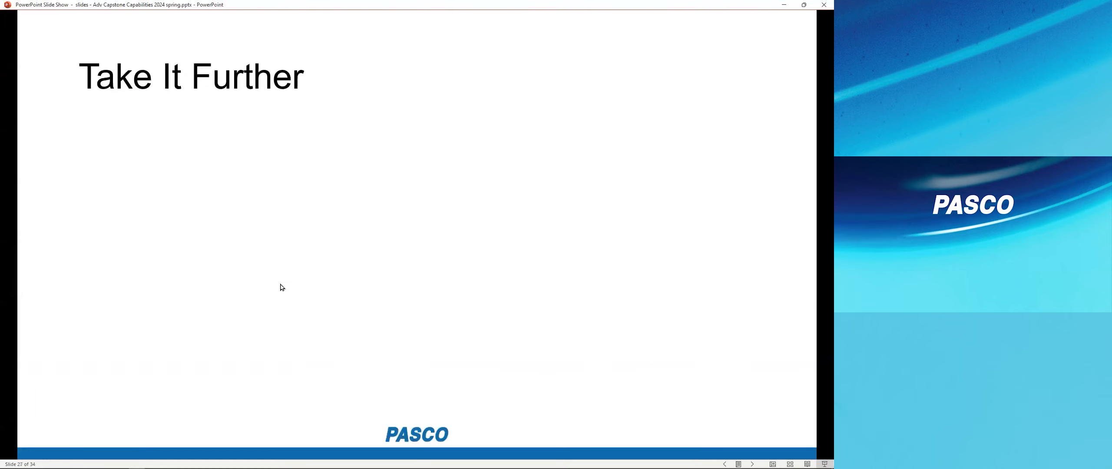
click(281, 284)
click(277, 317)
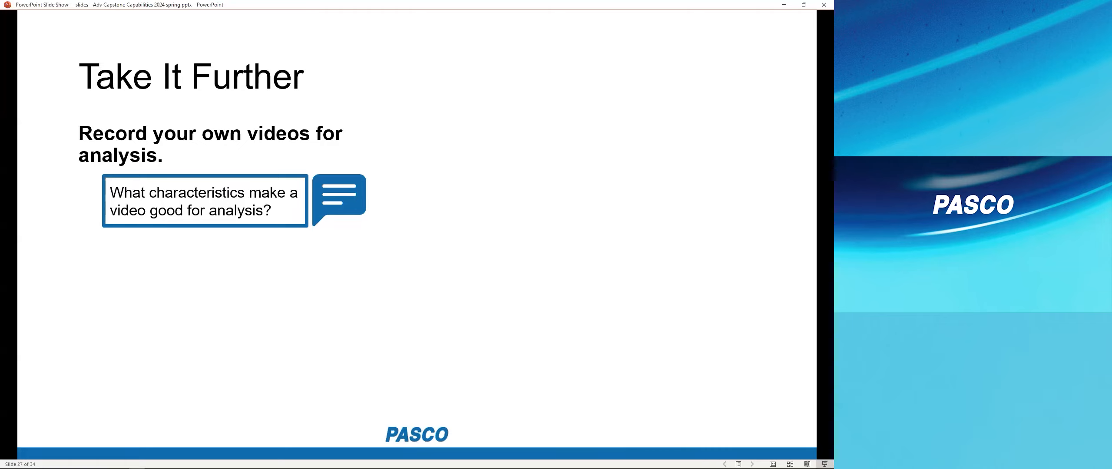
click(197, 366)
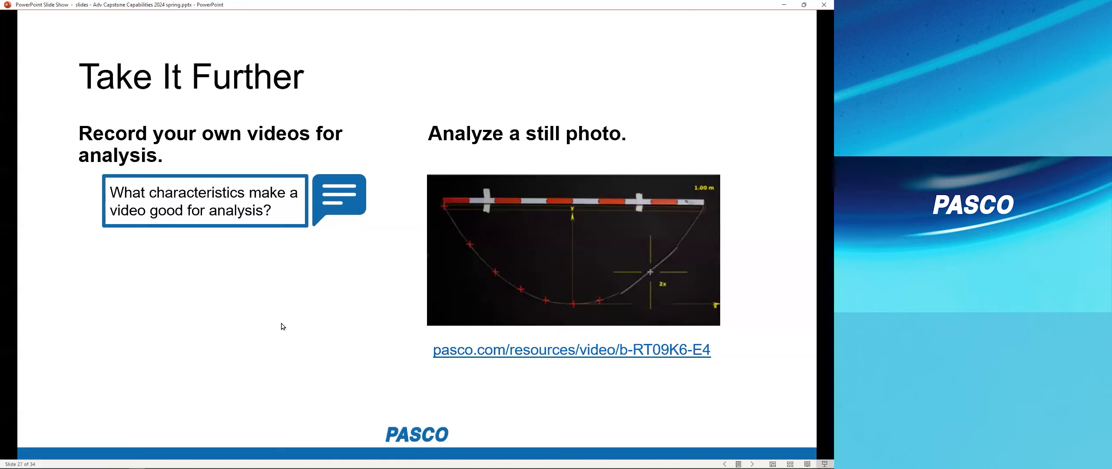